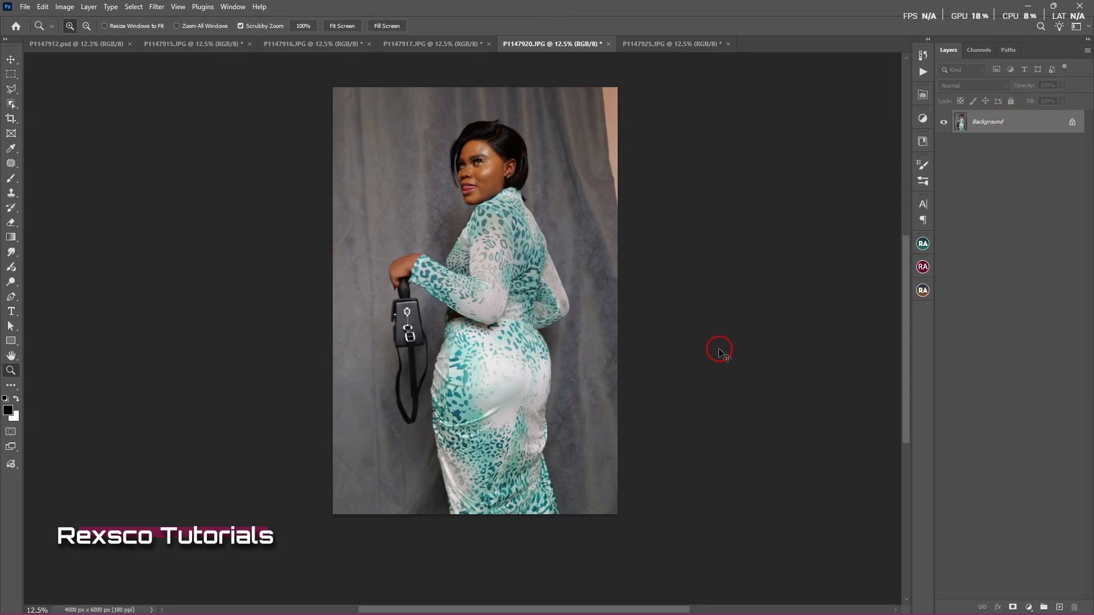
# Step: Duplicate the Background layer
pyautogui.hotkey('ctrl', 'j')
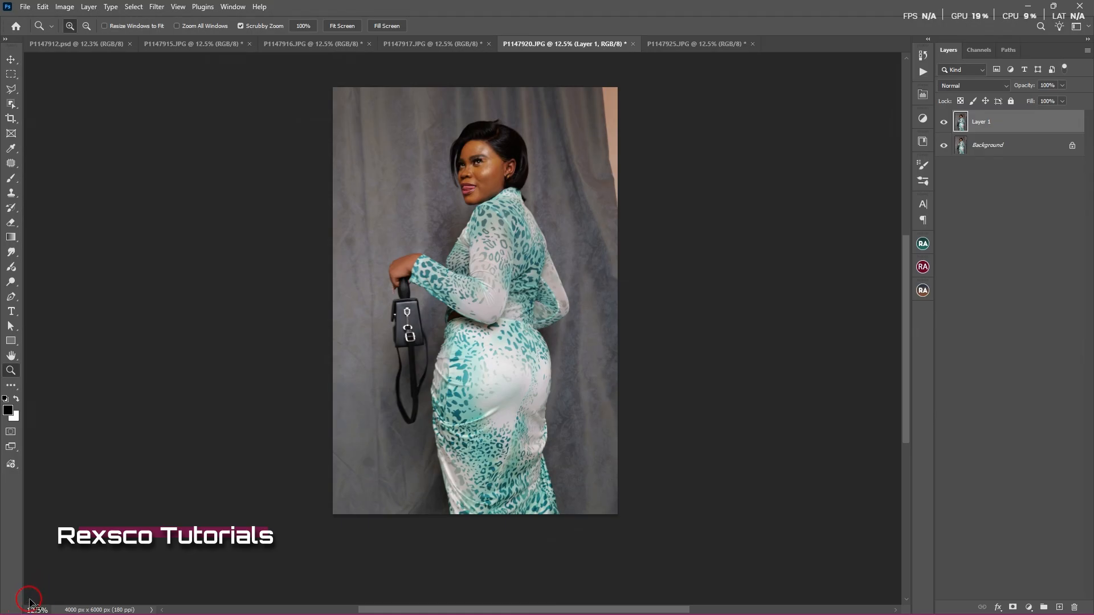
pyautogui.hotkey('ctrl', 'j')
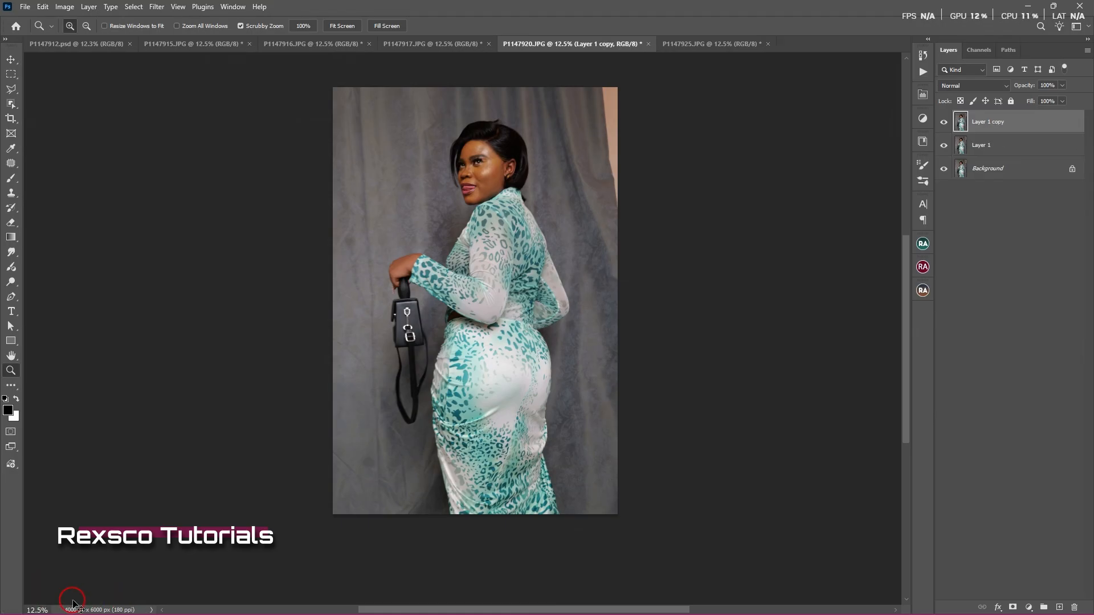
pyautogui.hotkey('ctrl', 'j')
pyautogui.hotkey('ctrl', 'j')
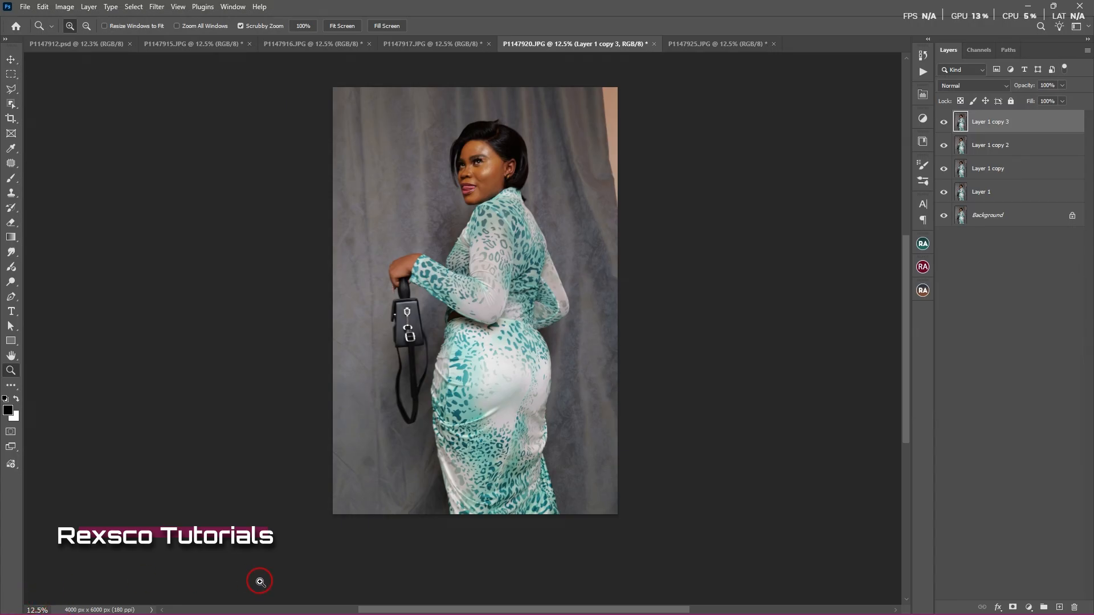
pyautogui.hotkey('ctrl', 'z')
pyautogui.hotkey('ctrl', 'z')
pyautogui.hotkey('ctrl', 'z')
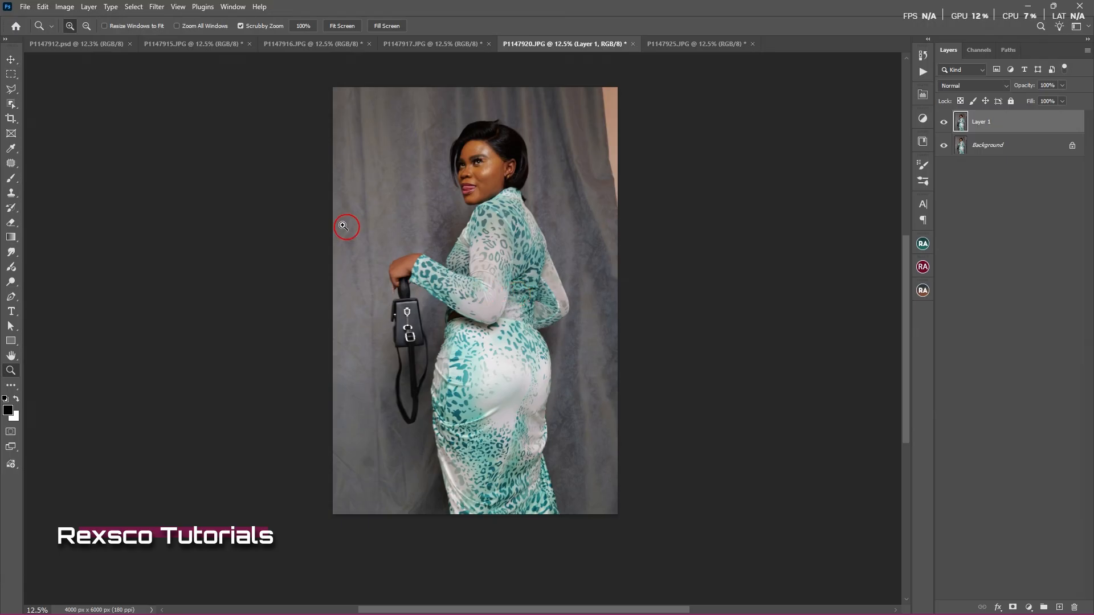
# Step: Open the Camera Raw Filter on the duplicated layer and reposition its dialog
pyautogui.click(156, 7)
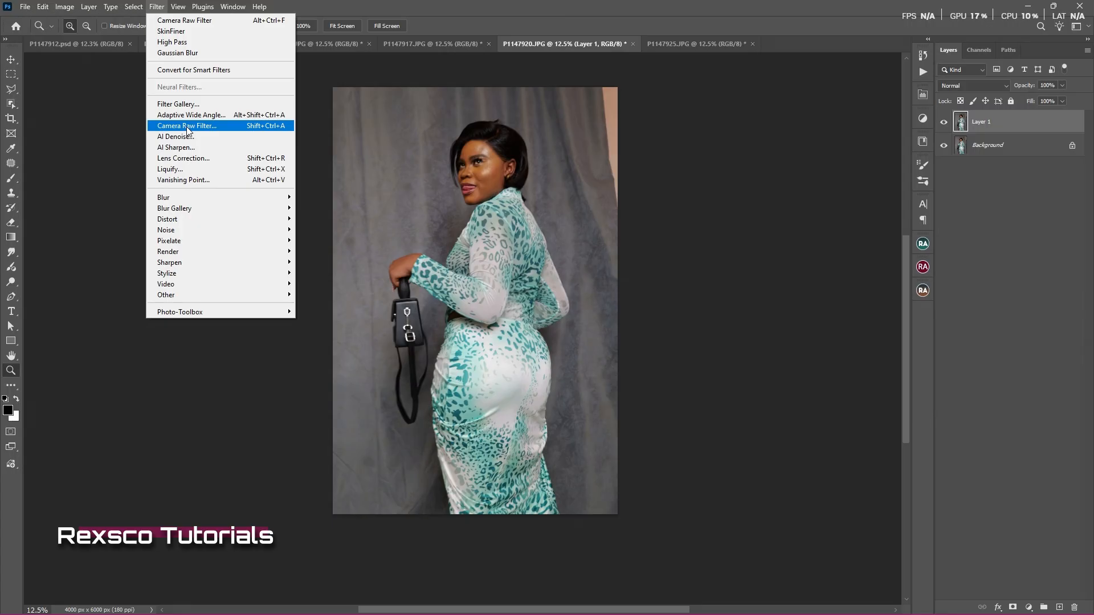
pyautogui.click(339, 199)
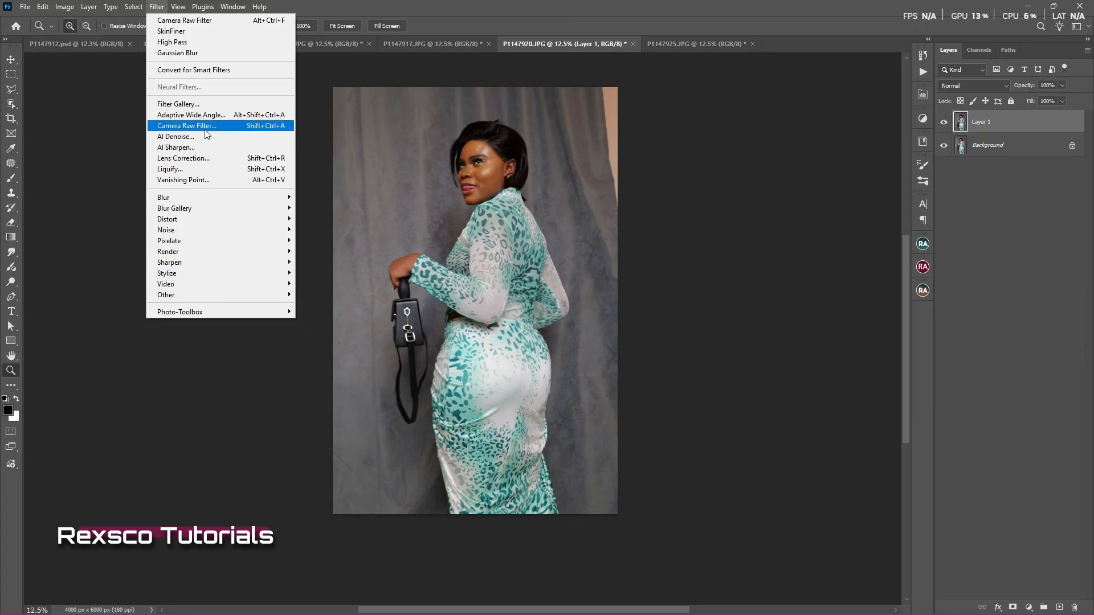
pyautogui.click(188, 399)
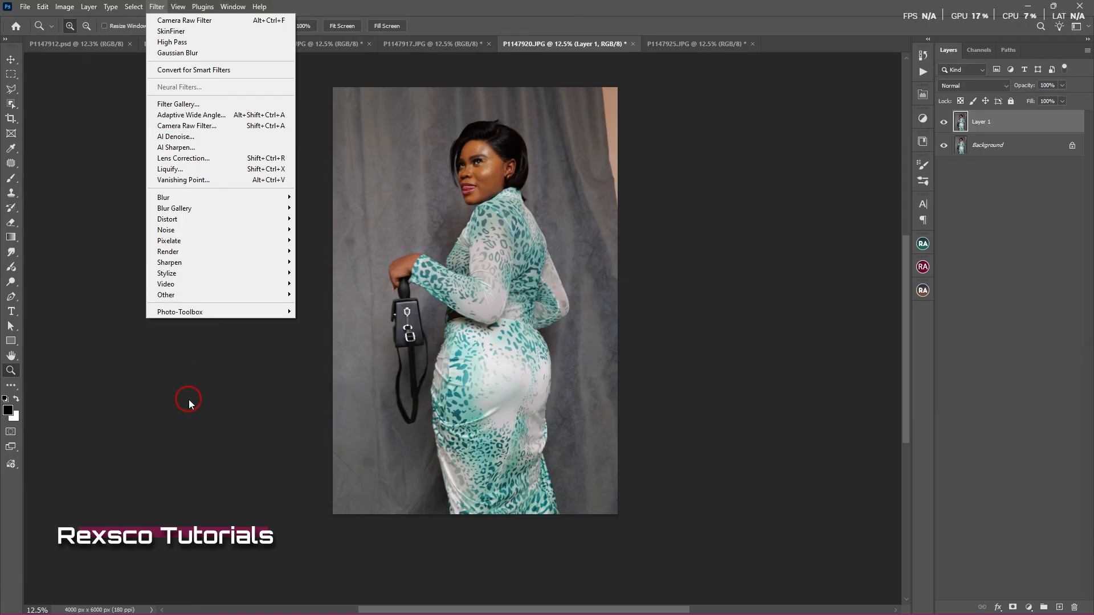
pyautogui.hotkey('ctrl', 'shift', 'a')
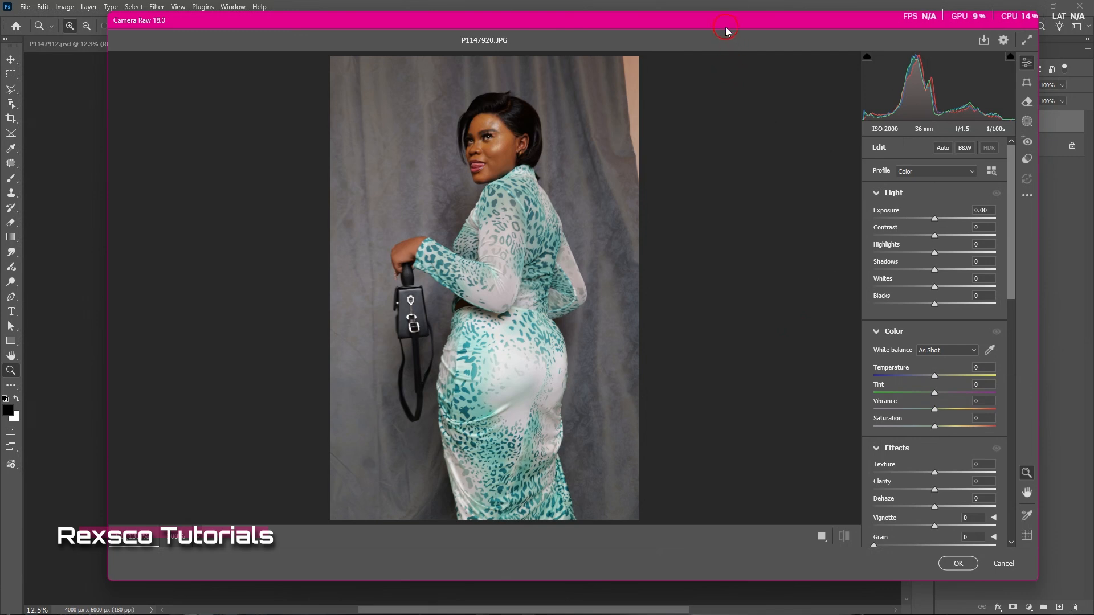
pyautogui.moveTo(724, 22); pyautogui.dragTo(699, 36)
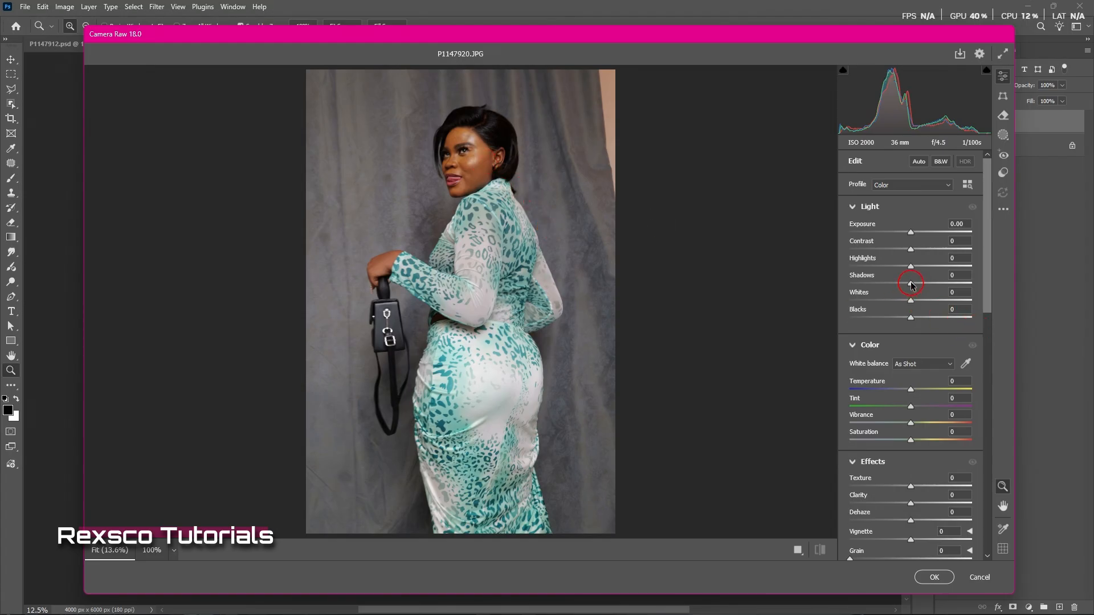
# Step: Brighten the dark areas and tame the bright ones with Shadows +100, Blacks +80, Highlights -60 and Whites -33
pyautogui.moveTo(910, 283); pyautogui.dragTo(973, 281)
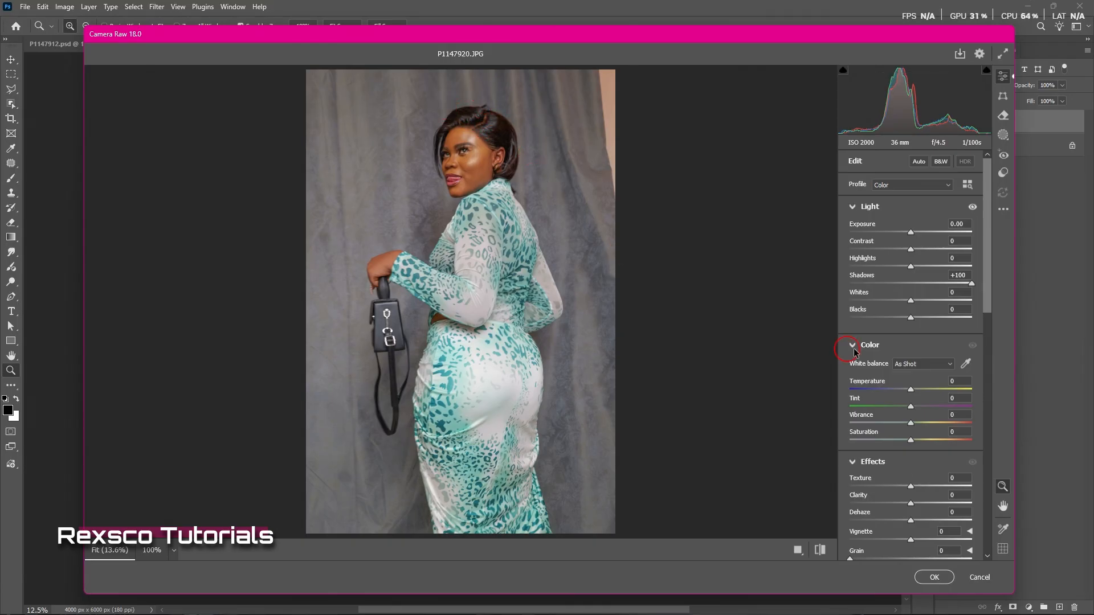
pyautogui.moveTo(912, 320); pyautogui.dragTo(960, 319)
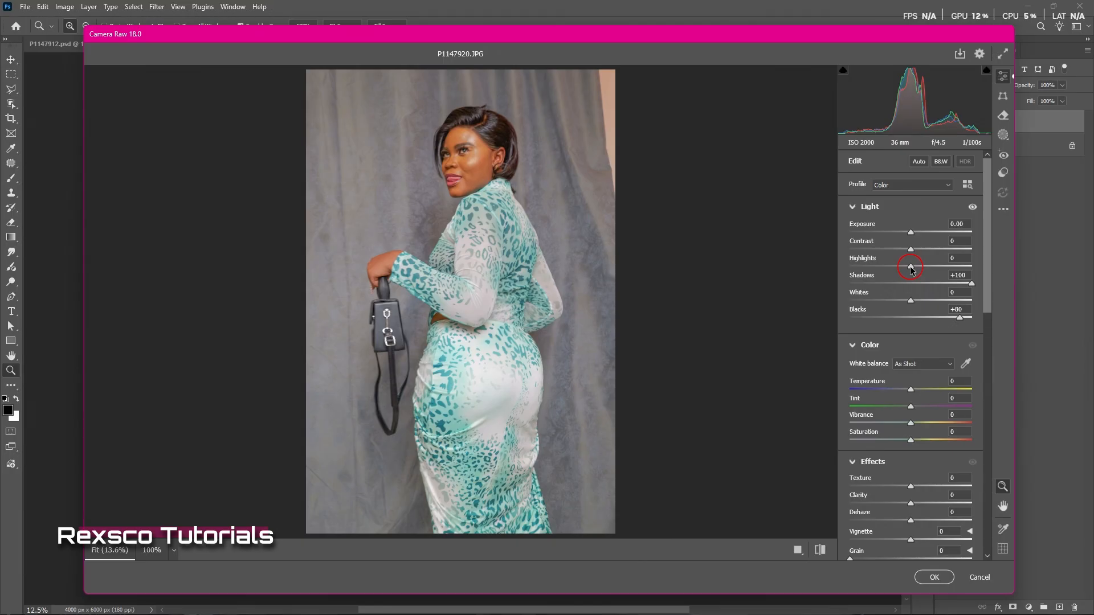
pyautogui.moveTo(910, 268); pyautogui.dragTo(933, 267)
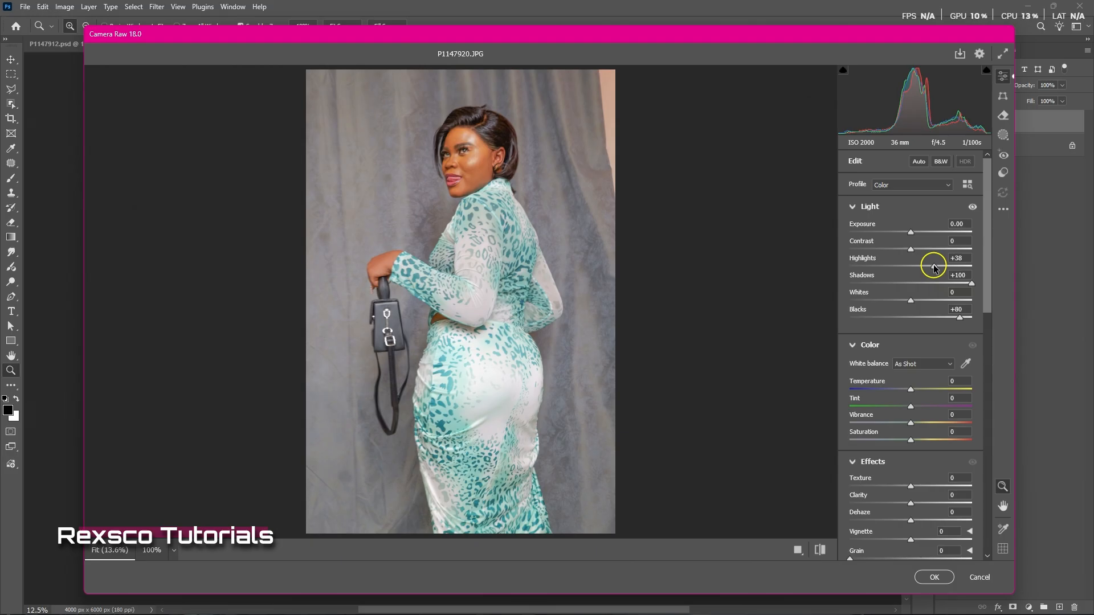
pyautogui.moveTo(933, 266); pyautogui.dragTo(831, 256)
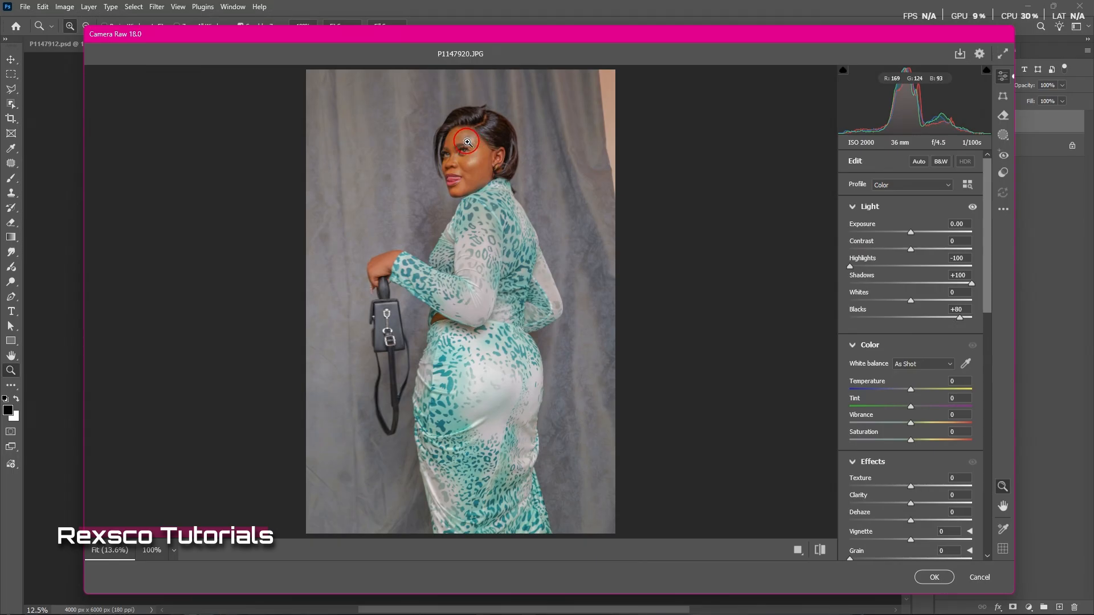
pyautogui.moveTo(850, 266); pyautogui.dragTo(873, 266)
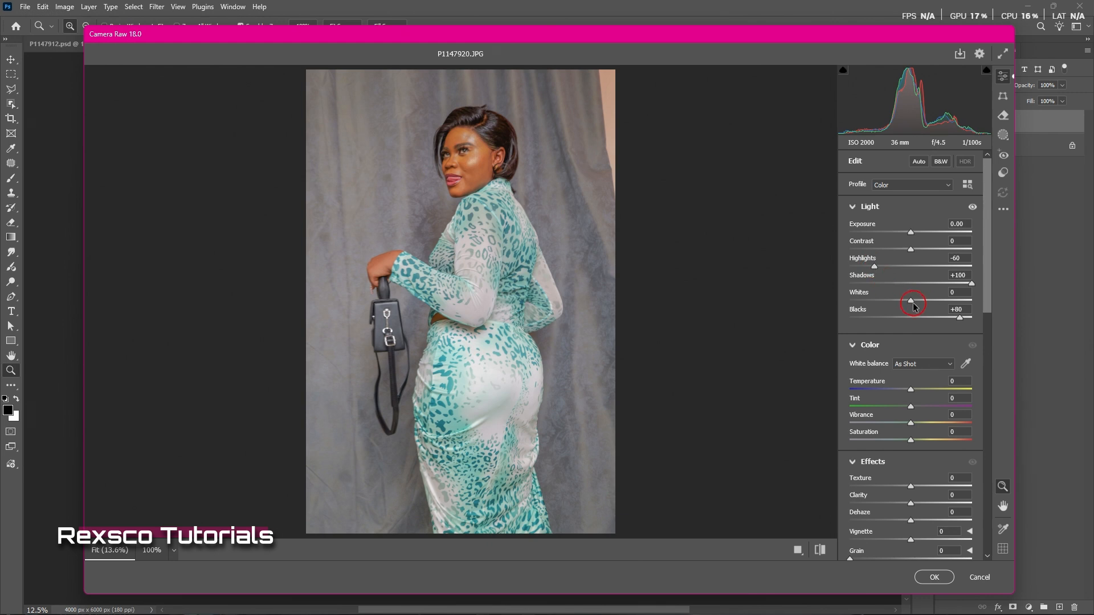
pyautogui.moveTo(910, 300)
pyautogui.mouseDown()
pyautogui.moveTo(879, 307)
pyautogui.moveTo(891, 296)
pyautogui.moveTo(908, 302)
pyautogui.moveTo(879, 298)
pyautogui.moveTo(892, 302)
pyautogui.mouseUp()
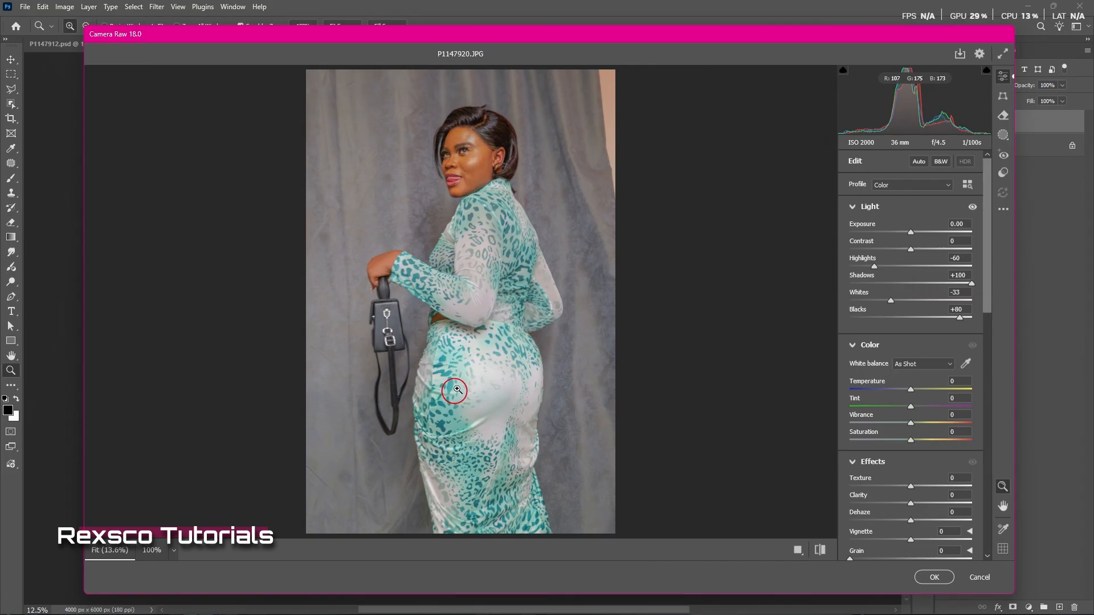
# Step: Compare the photo with and without the Light adjustments, both as a whole and magnified at the waist
pyautogui.click(973, 208)
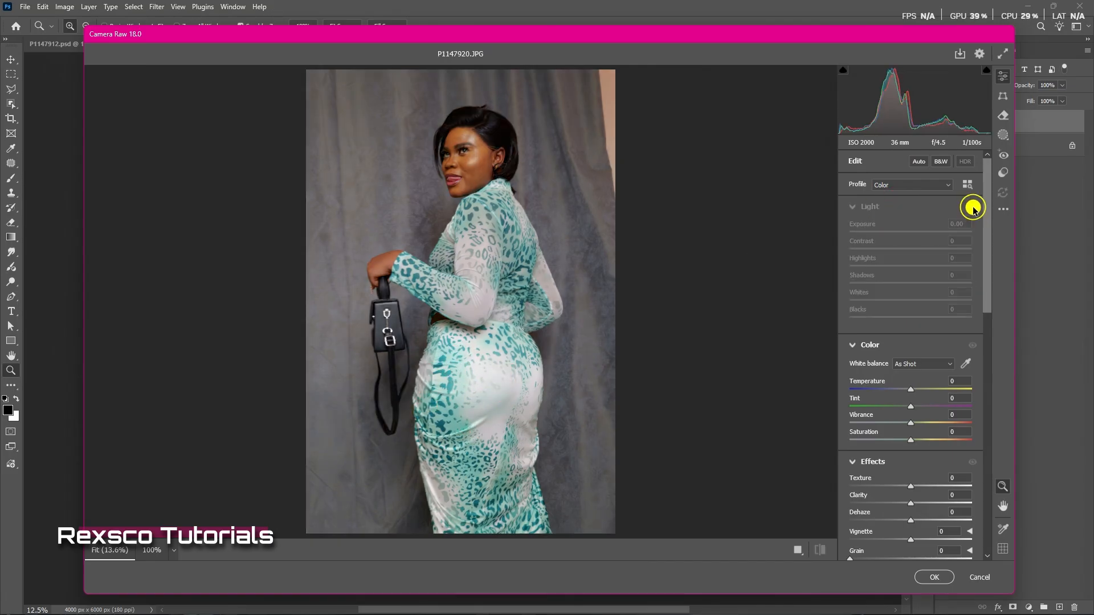
pyautogui.click(973, 208)
pyautogui.click(973, 207)
pyautogui.click(972, 207)
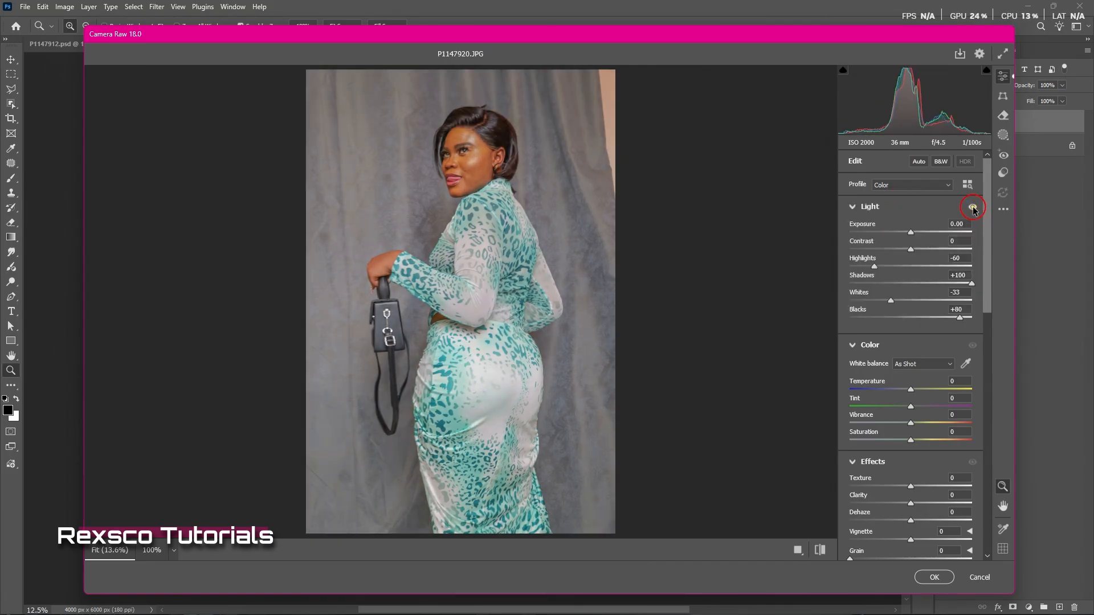
pyautogui.click(972, 208)
pyautogui.click(972, 207)
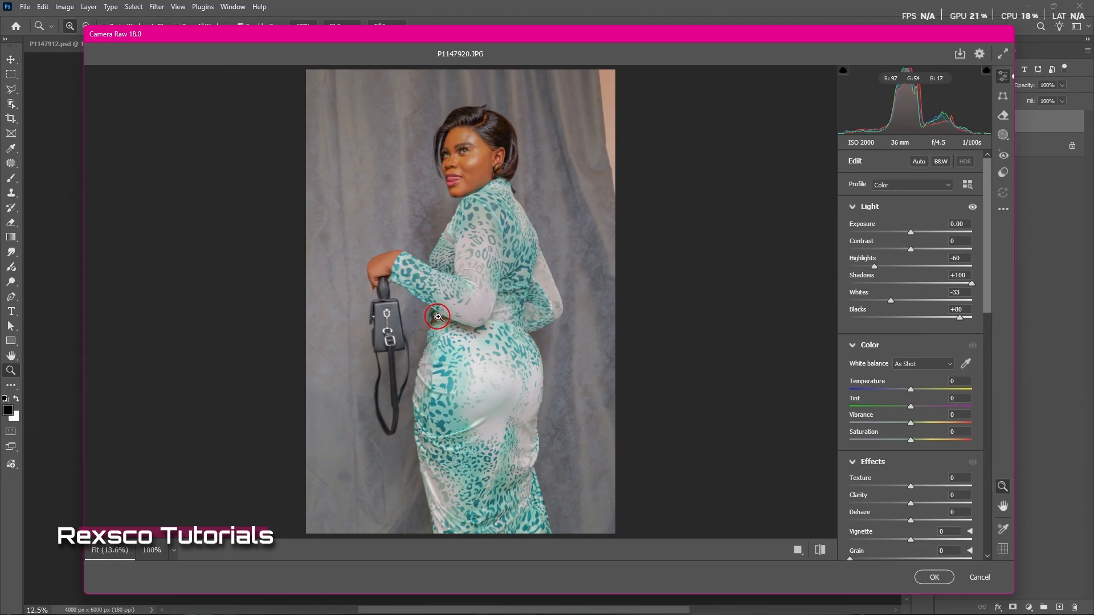
pyautogui.click(438, 317)
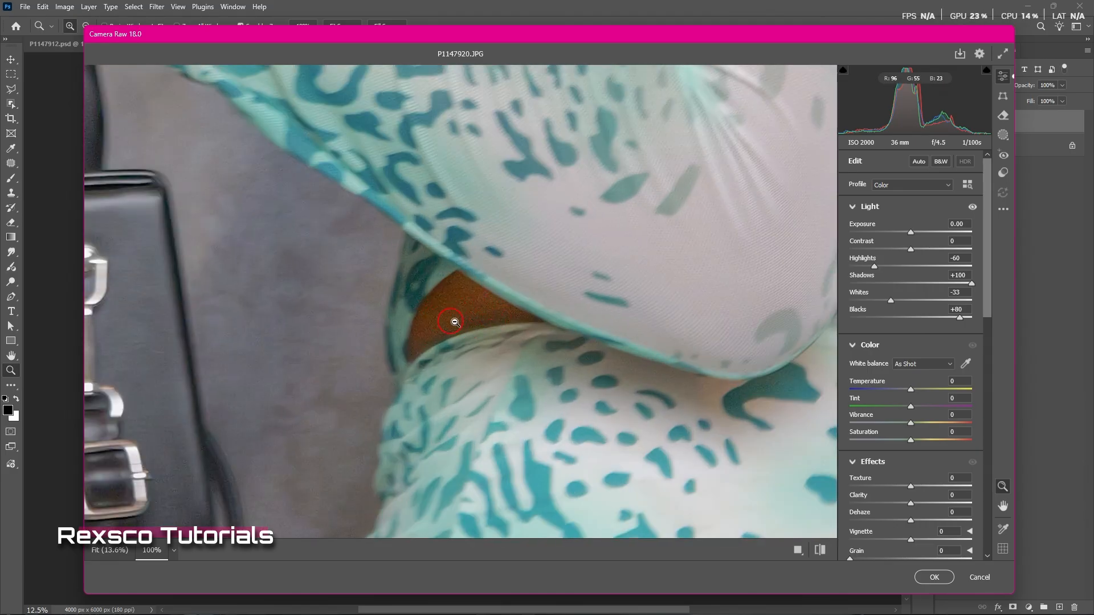
pyautogui.click(973, 208)
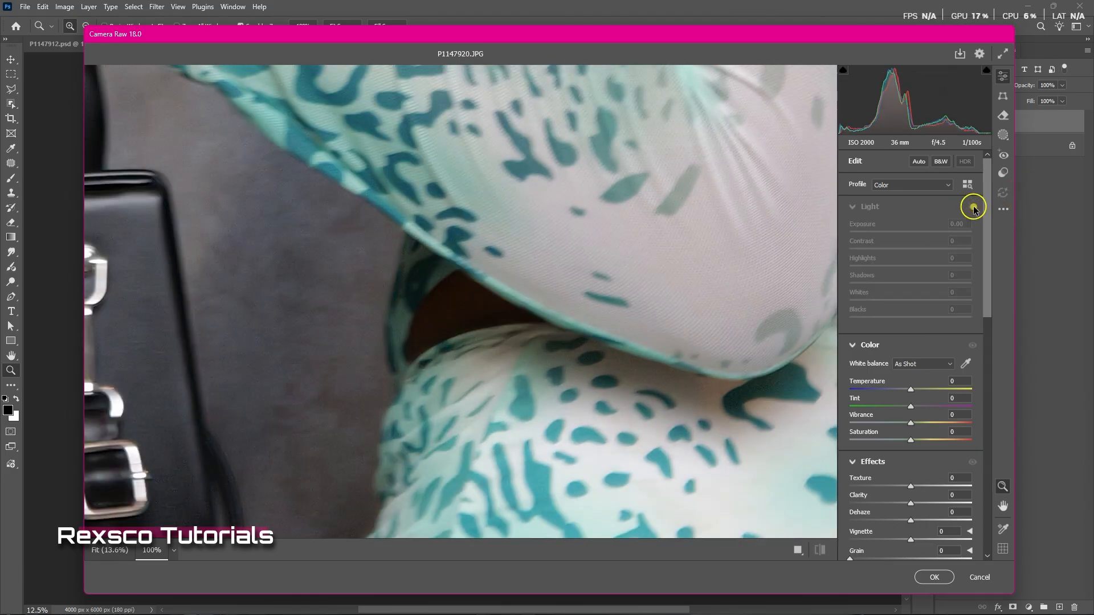
pyautogui.click(973, 207)
pyautogui.click(972, 207)
pyautogui.click(973, 208)
pyautogui.moveTo(618, 293); pyautogui.dragTo(508, 311)
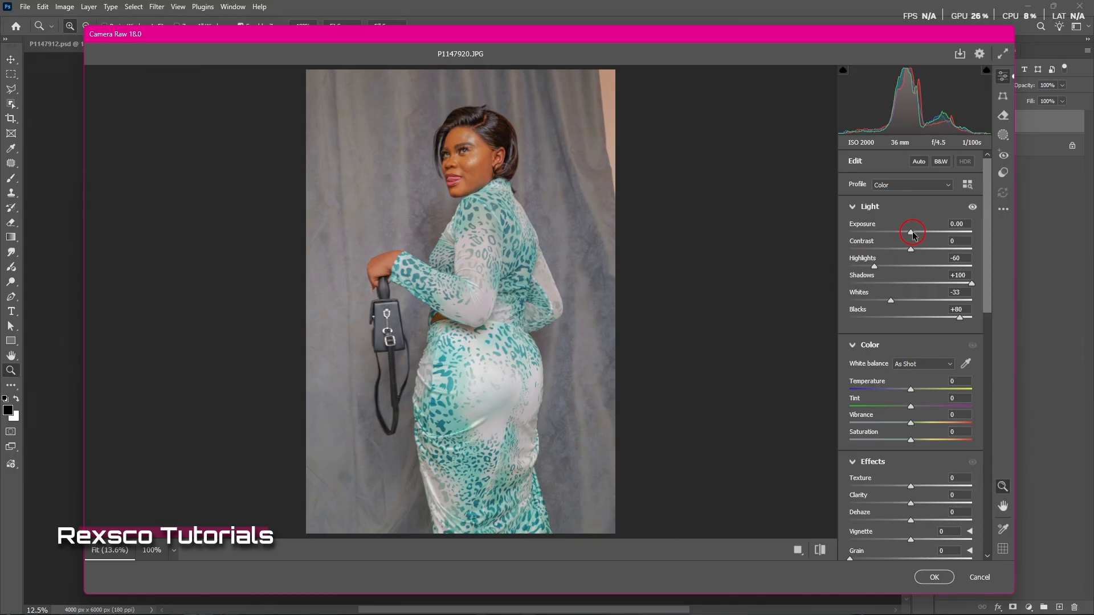
# Step: Set Exposure to +0.40, Contrast to +1, Highlights to -98, Whites to -40 and Blacks to +100, and apply the filter
pyautogui.moveTo(912, 235); pyautogui.dragTo(918, 235)
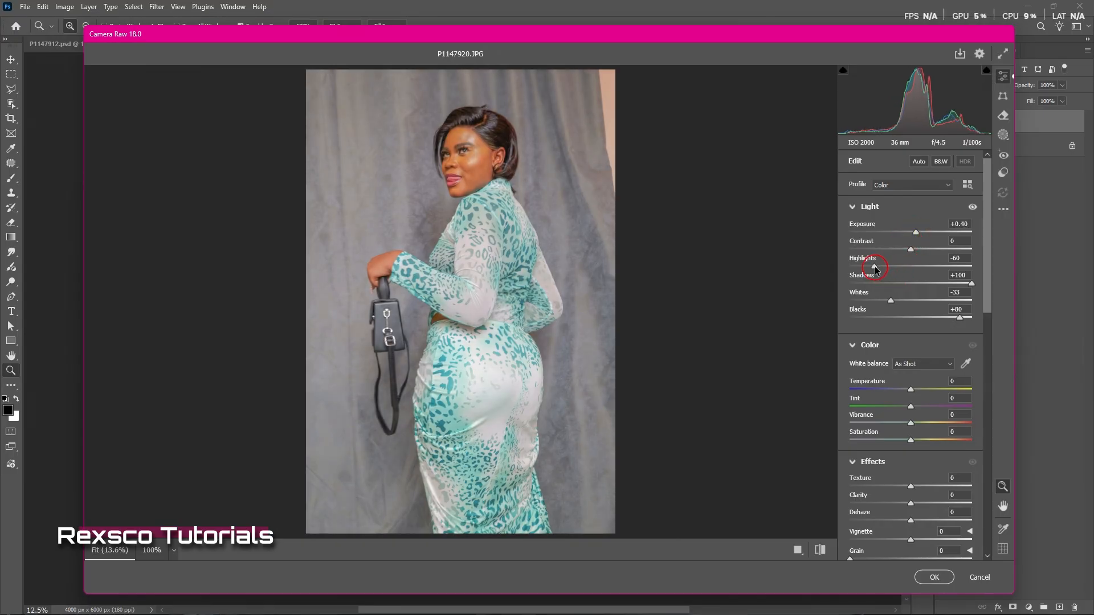
pyautogui.moveTo(874, 266); pyautogui.dragTo(887, 296)
pyautogui.moveTo(912, 252)
pyautogui.mouseDown()
pyautogui.moveTo(922, 250)
pyautogui.moveTo(913, 253)
pyautogui.mouseUp()
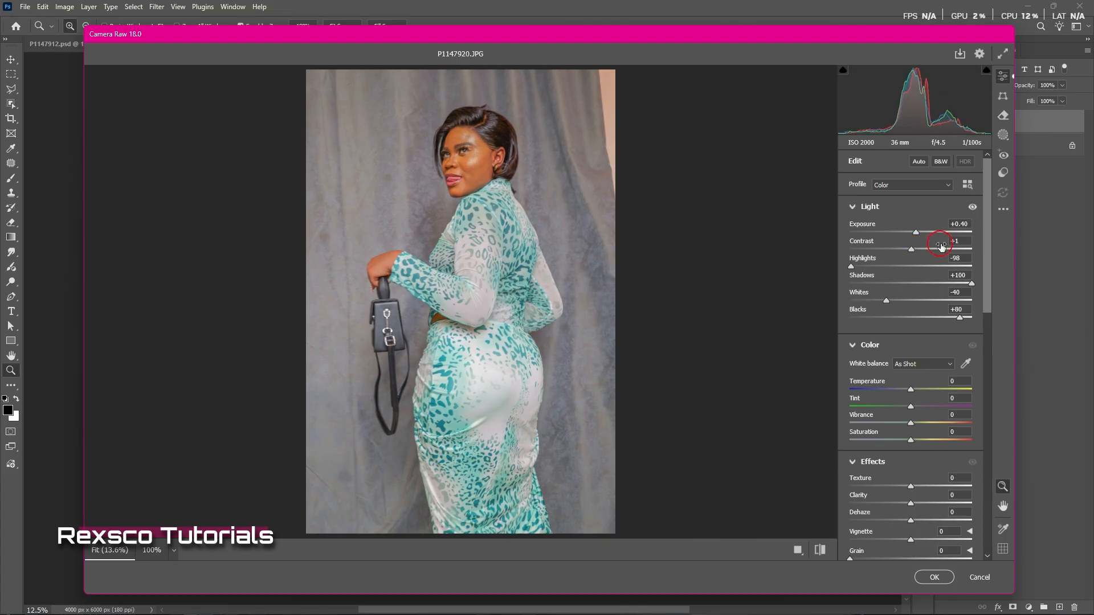
pyautogui.click(961, 241)
pyautogui.press('Up')
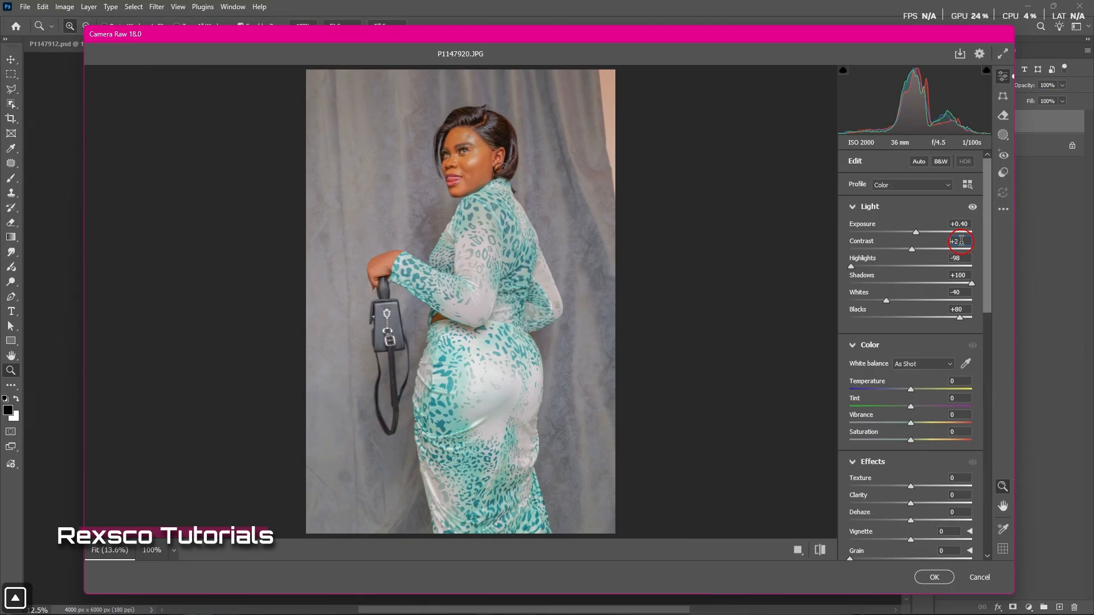
pyautogui.press('Down')
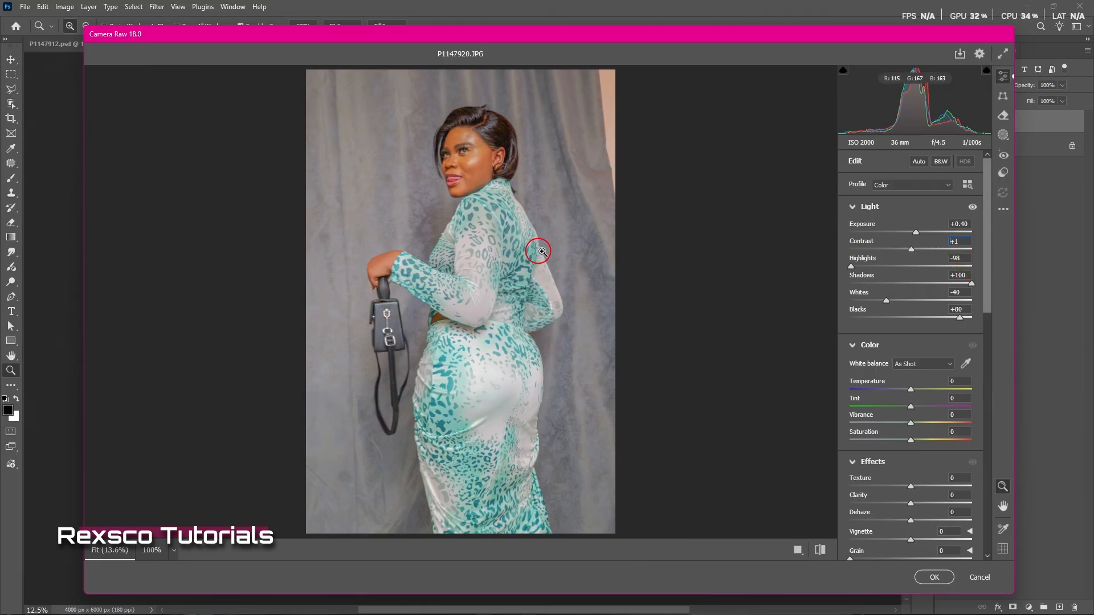
pyautogui.moveTo(960, 318); pyautogui.dragTo(973, 318)
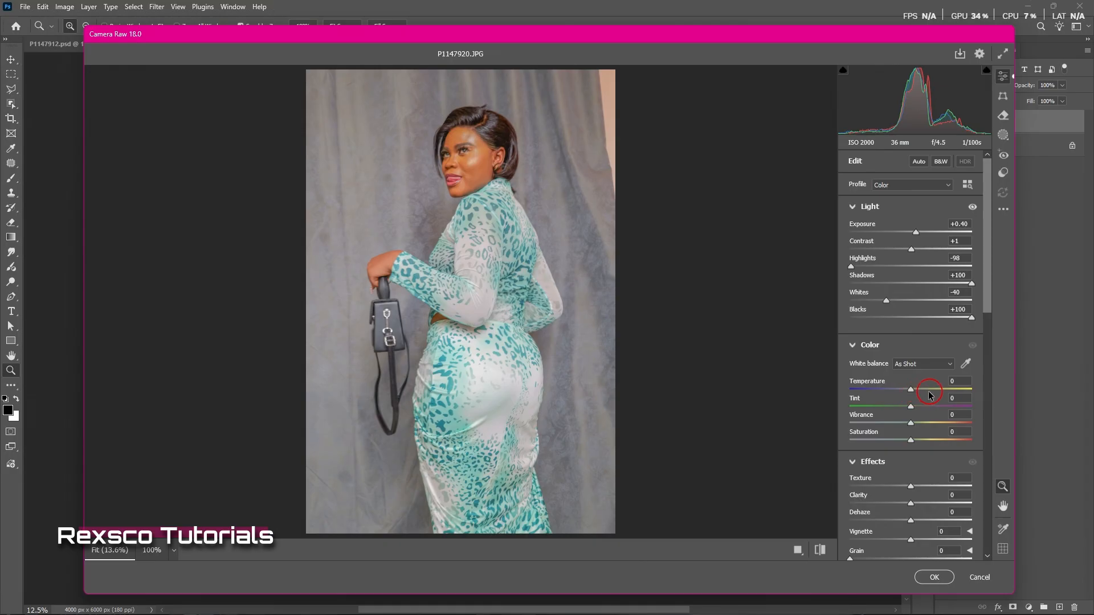
pyautogui.scroll(-5, 914, 399)
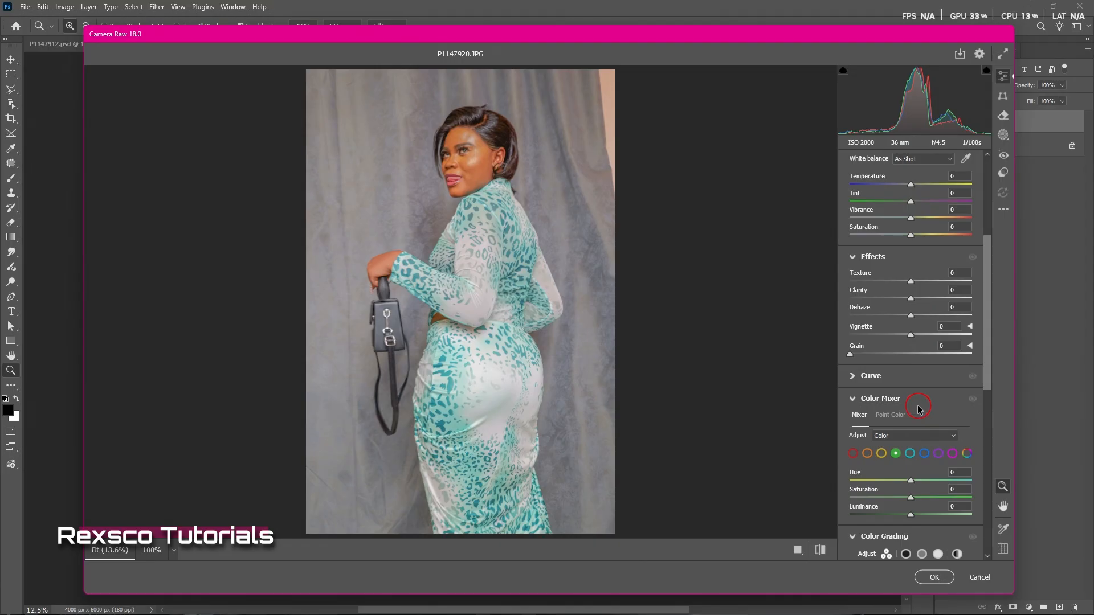
pyautogui.click(929, 578)
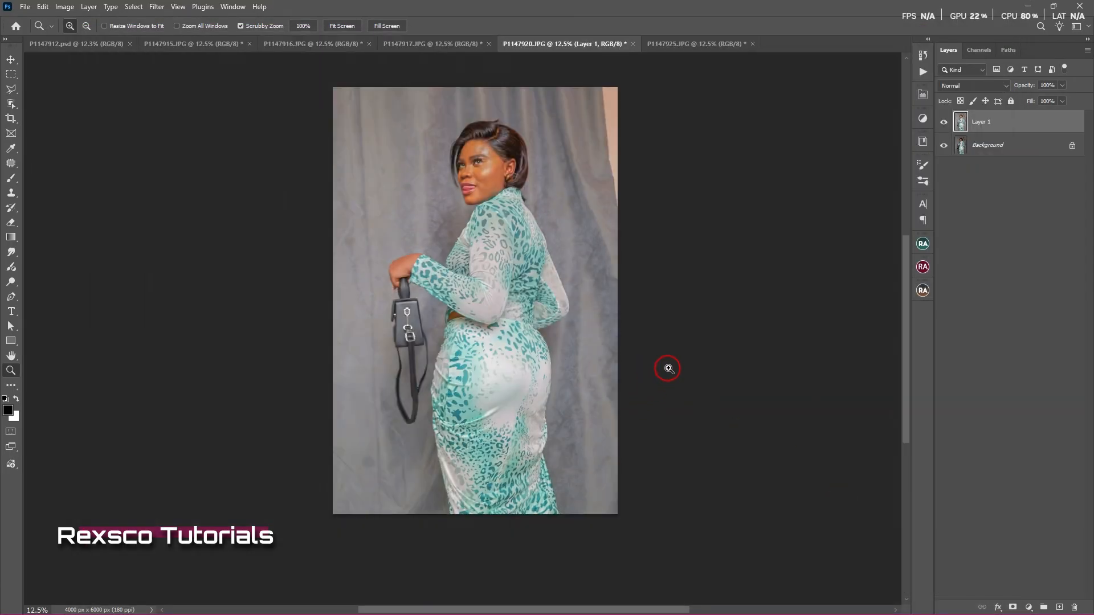
# Step: Compare the filtered layer with the original photo by switching the layer's visibility off and on
pyautogui.click(944, 123)
pyautogui.click(944, 123)
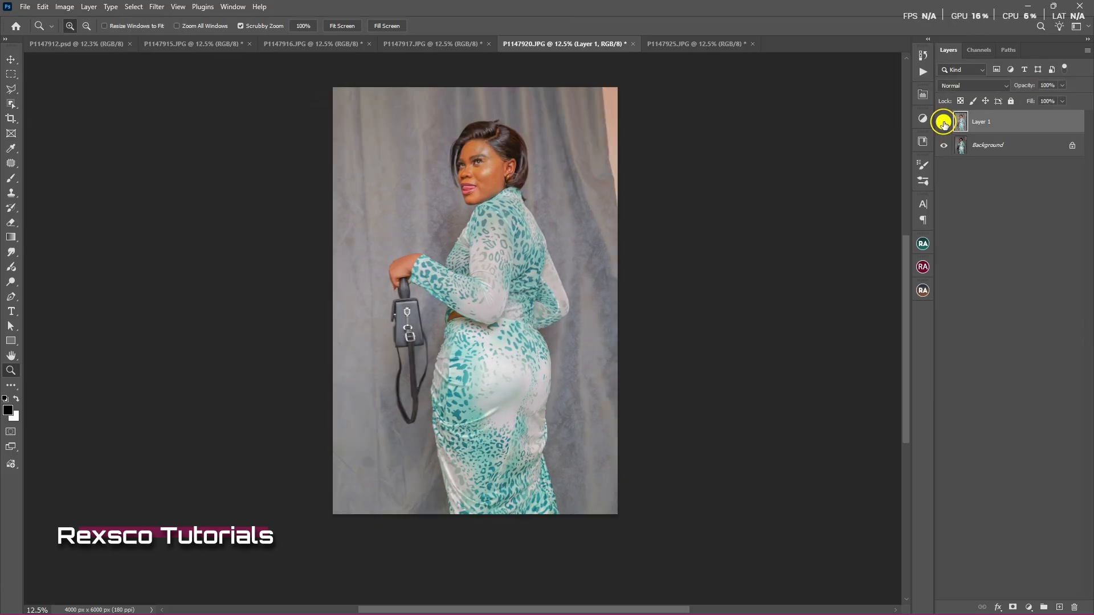
pyautogui.click(944, 122)
pyautogui.click(944, 122)
pyautogui.click(944, 123)
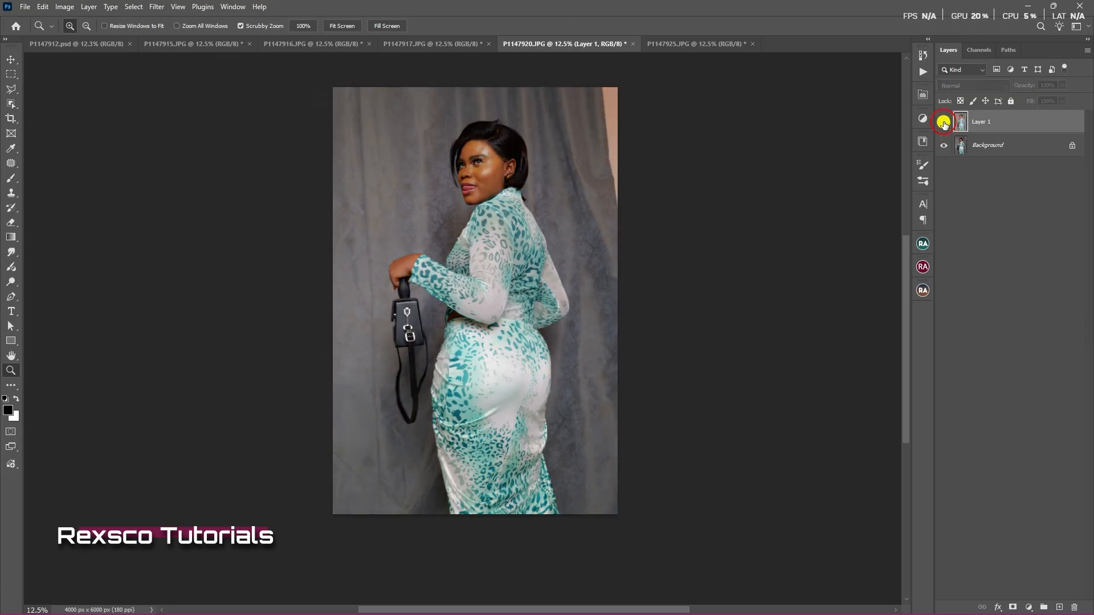
pyautogui.click(944, 123)
pyautogui.click(944, 122)
pyautogui.click(944, 123)
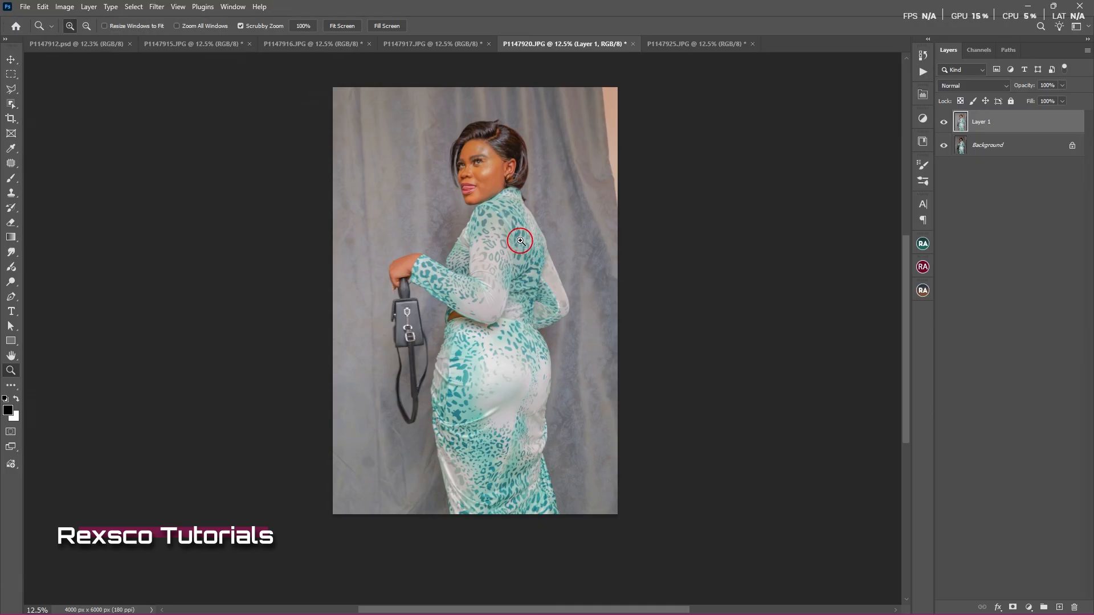
# Step: Inspect the woman's face up close and open the Retouching Academy Beauty Retouch panel
pyautogui.moveTo(491, 149); pyautogui.dragTo(527, 260)
pyautogui.scroll(1, 497, 141)
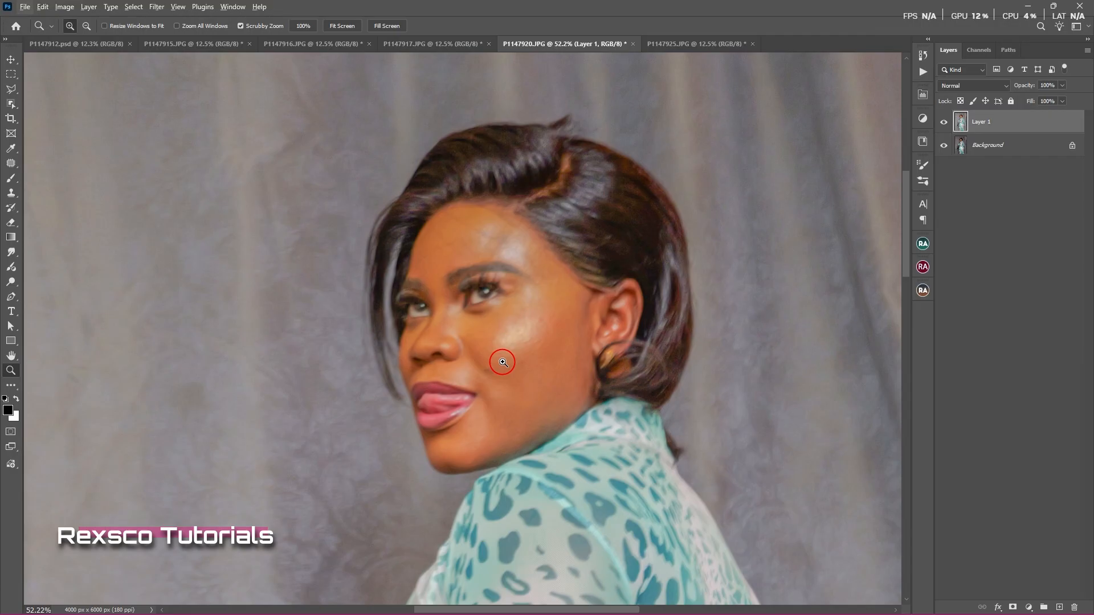
pyautogui.keyDown('alt'); pyautogui.click(508, 344); pyautogui.keyUp('alt')
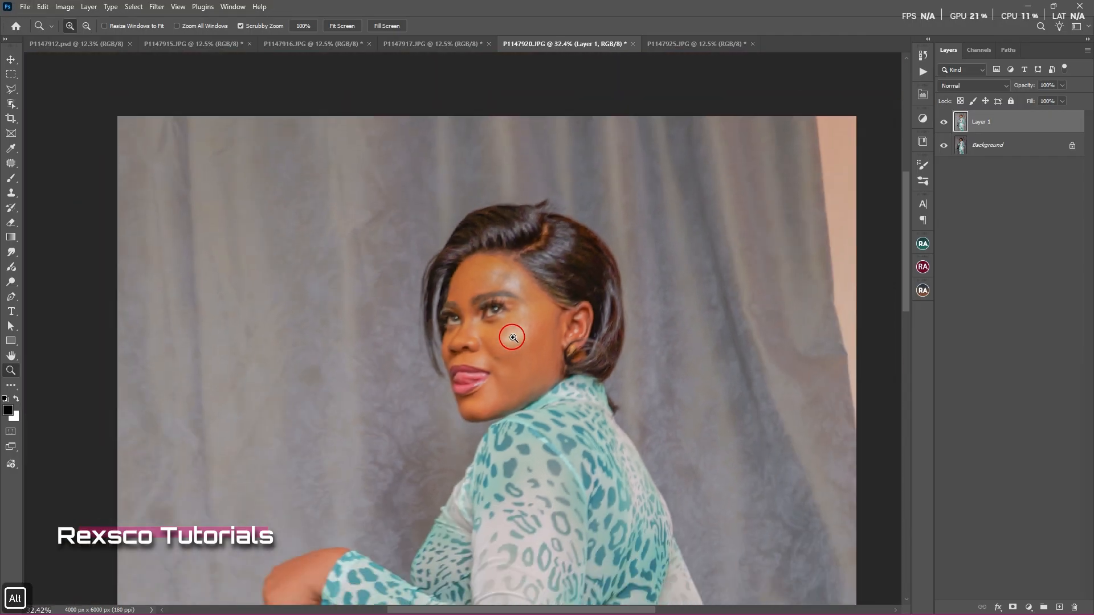
pyautogui.scroll(-3, 513, 337)
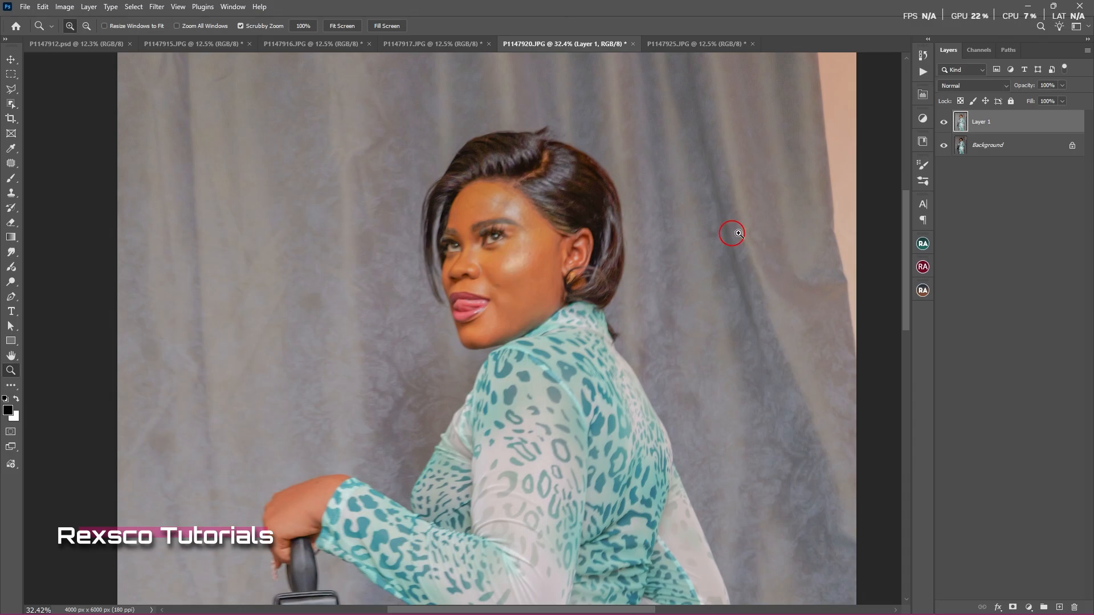
pyautogui.click(923, 244)
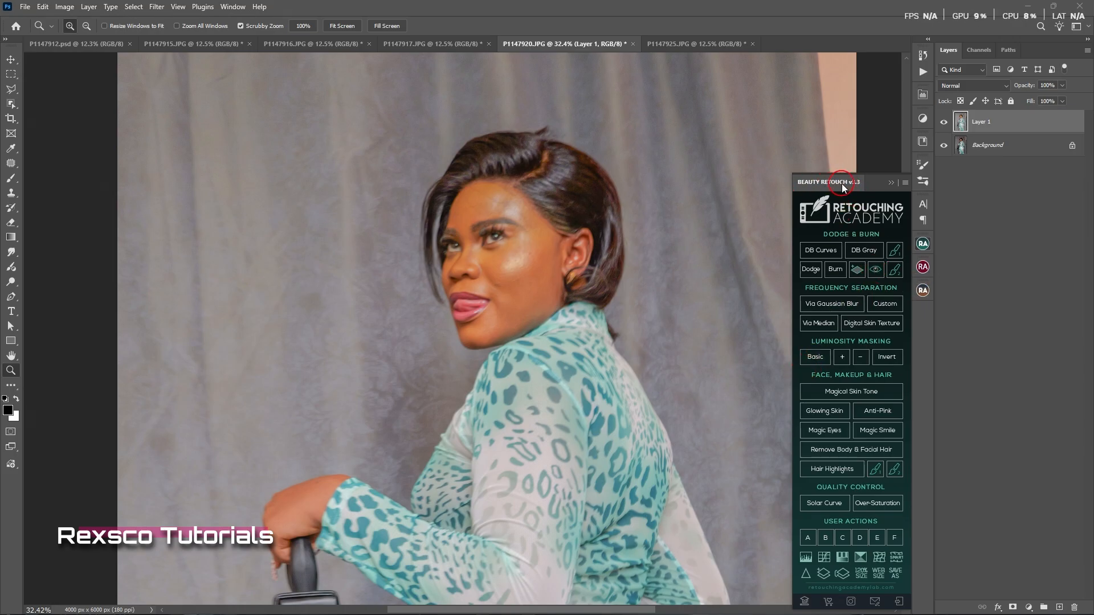
# Step: Create a frequency separation via Gaussian Blur with a 6.4-pixel radius and hide the High Frequency: Texture layer
pyautogui.click(836, 306)
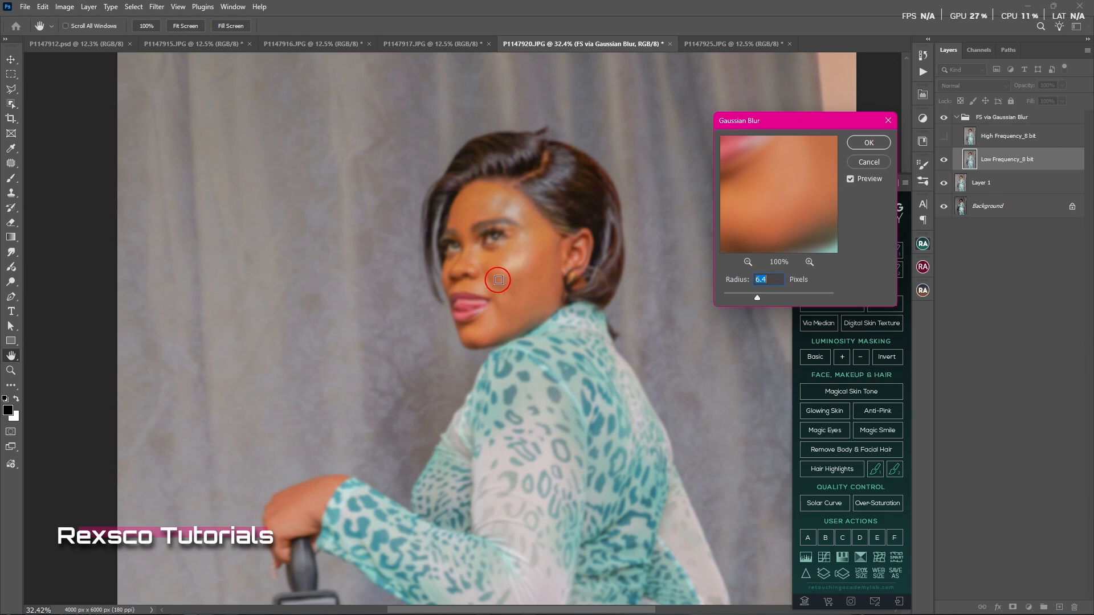
pyautogui.click(868, 143)
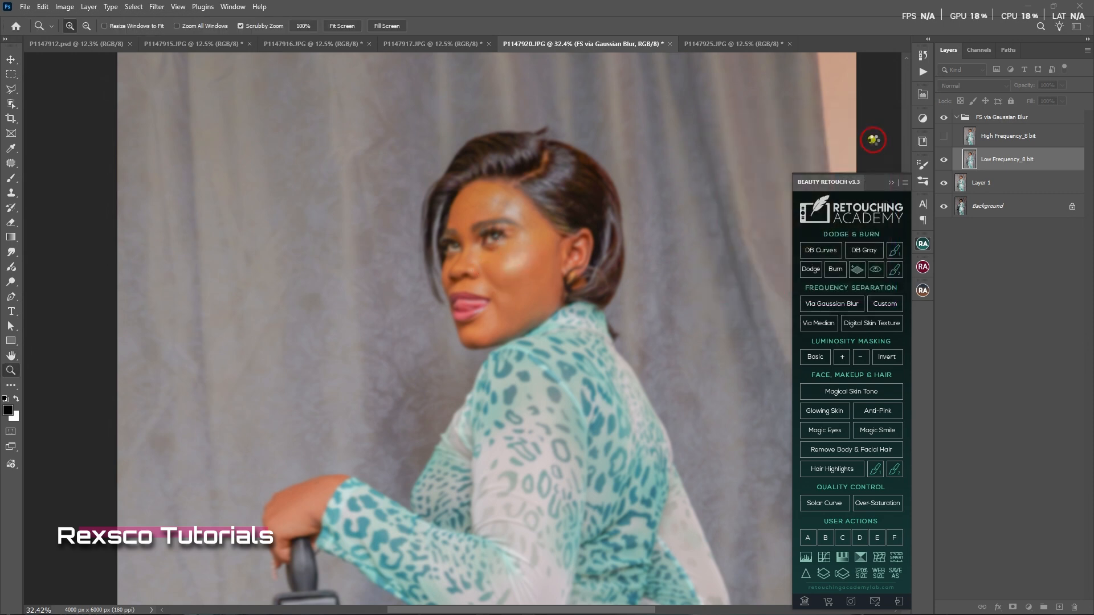
pyautogui.press('z')
pyautogui.moveTo(471, 243); pyautogui.dragTo(500, 215)
pyautogui.click(944, 160)
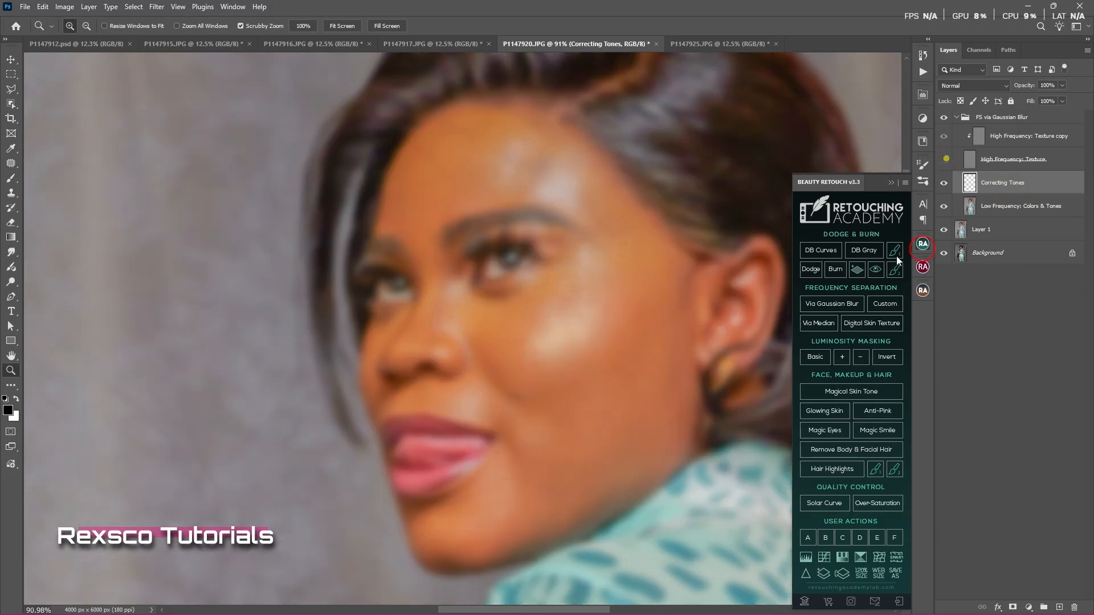
# Step: Blend the skin tones across the woman's cheek on the Correcting Tones layer using the Mixer Brush at size 200
pyautogui.press('b')
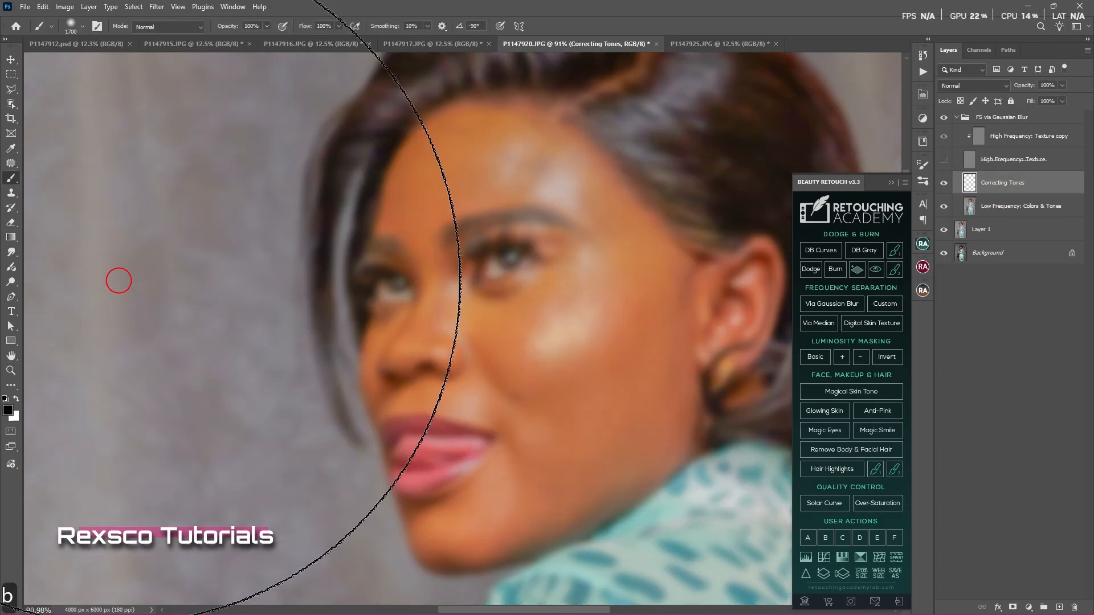
pyautogui.rightClick(10, 177)
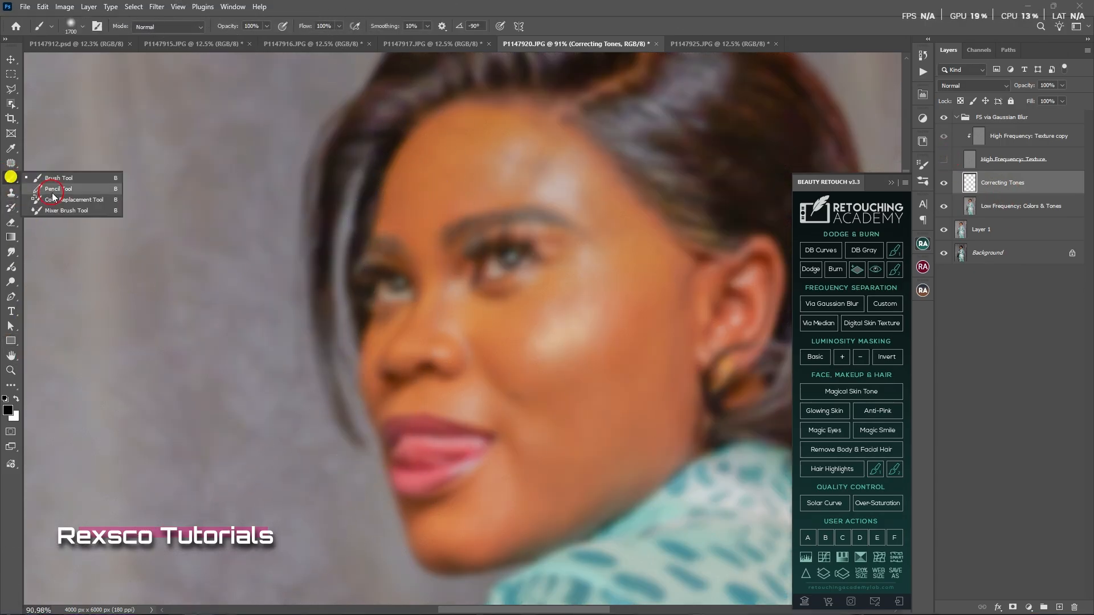
pyautogui.click(68, 210)
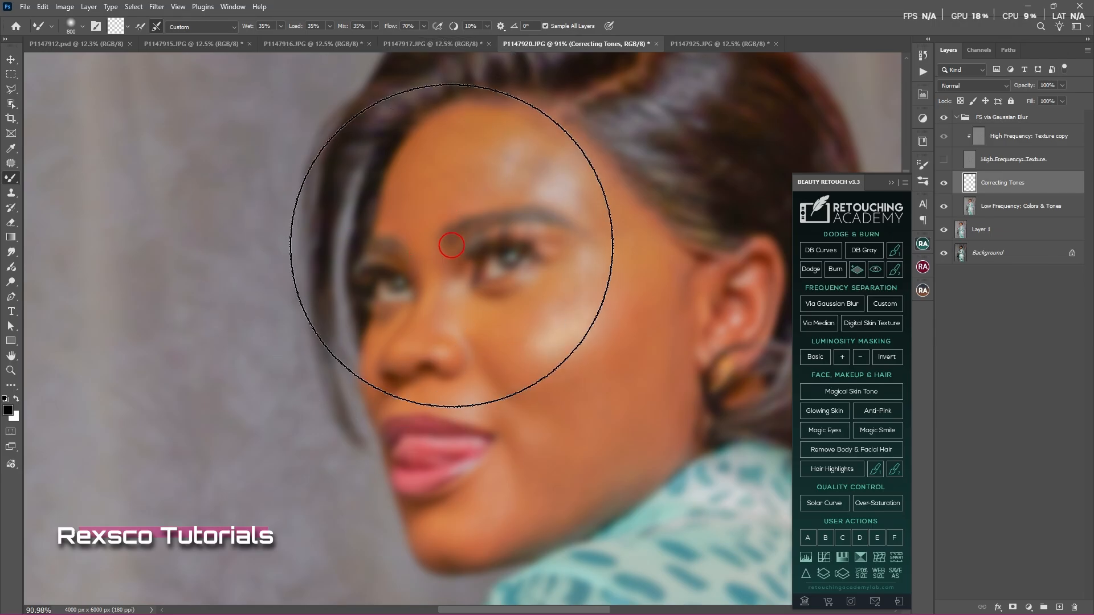
pyautogui.press('[')
pyautogui.press('[')
pyautogui.press('[')
pyautogui.press('[')
pyautogui.press('[')
pyautogui.press('[')
pyautogui.press('[')
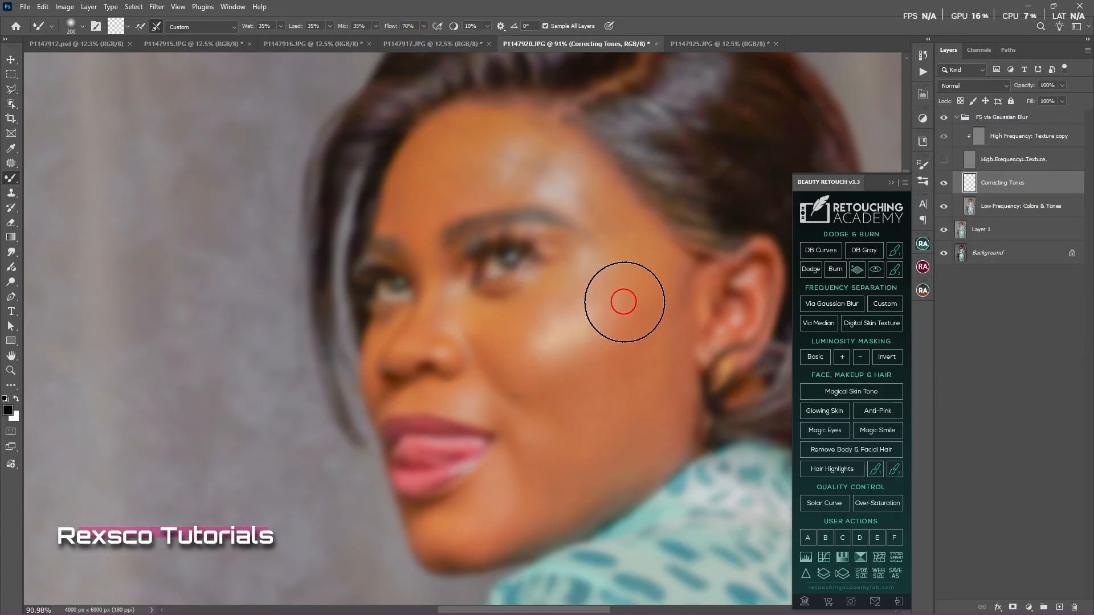
pyautogui.moveTo(615, 306)
pyautogui.mouseDown()
pyautogui.moveTo(629, 352)
pyautogui.moveTo(611, 339)
pyautogui.moveTo(569, 390)
pyautogui.mouseUp()
pyautogui.moveTo(578, 354)
pyautogui.mouseDown()
pyautogui.moveTo(573, 366)
pyautogui.moveTo(592, 379)
pyautogui.mouseUp()
pyautogui.moveTo(630, 310); pyautogui.dragTo(642, 363)
pyautogui.moveTo(615, 278); pyautogui.dragTo(639, 319)
pyautogui.moveTo(652, 371); pyautogui.dragTo(643, 415)
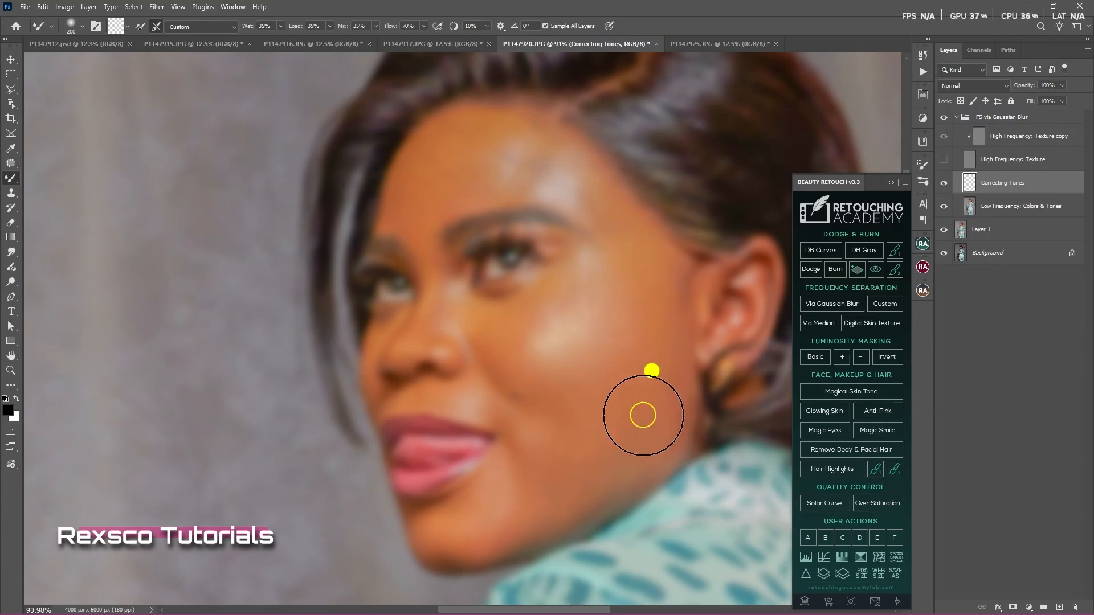
# Step: Smooth the forehead tones with the Mixer Brush at size 100 and check the face with the texture layer briefly shown
pyautogui.scroll(5, 478, 155)
pyautogui.press('[')
pyautogui.press('[')
pyautogui.press('[')
pyautogui.press('[')
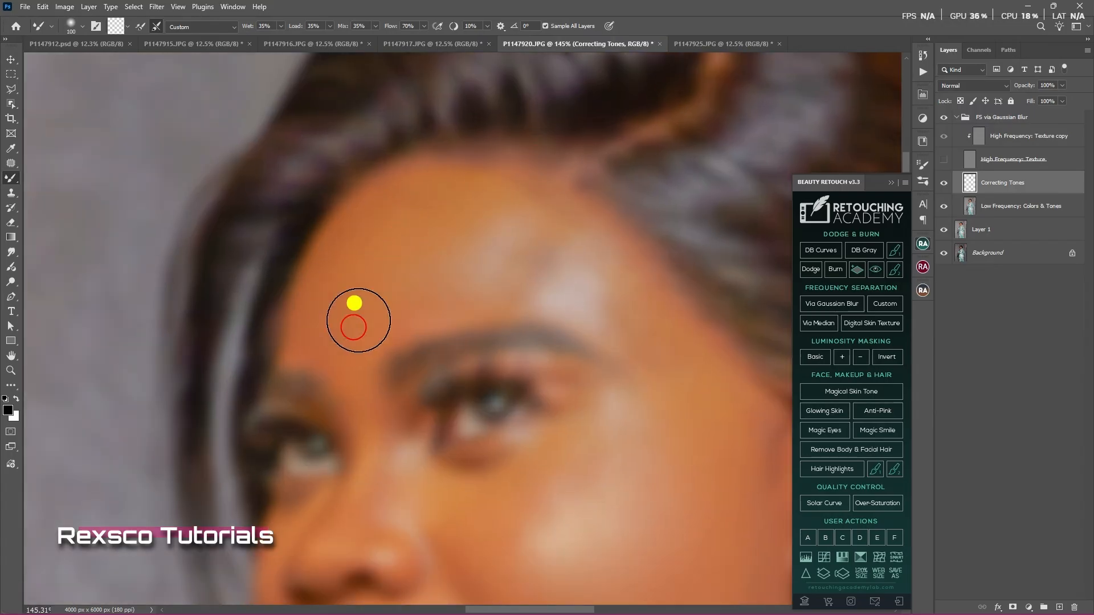
pyautogui.scroll(-4, 643, 344)
pyautogui.click(943, 159)
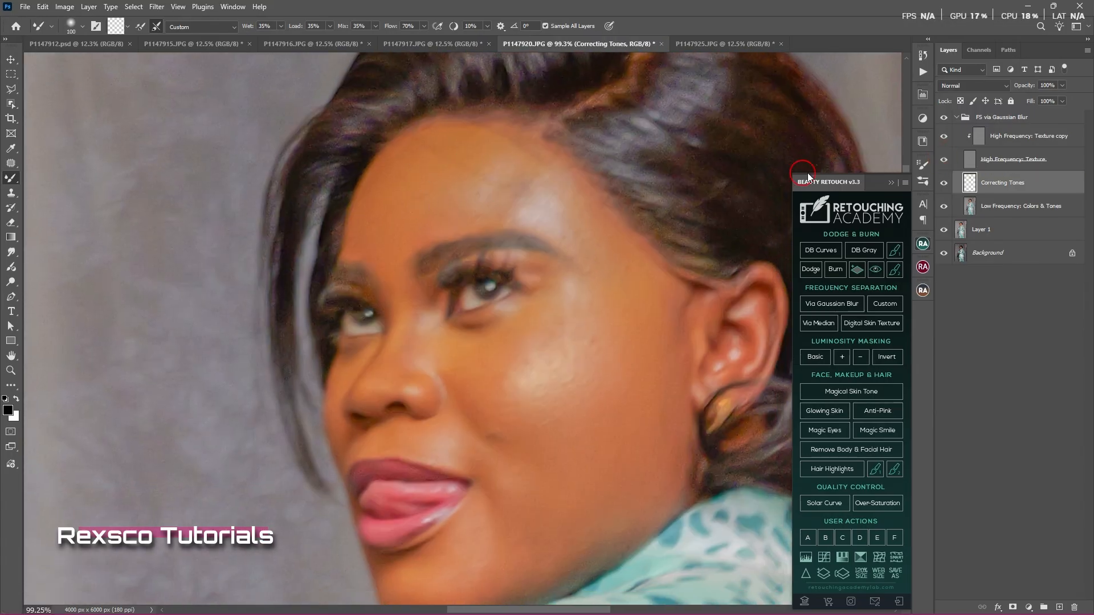
pyautogui.click(943, 159)
# Step: Blend the skin around the nose, mouth and inner eye corner with the Mixer Brush at size 90
pyautogui.moveTo(601, 469); pyautogui.dragTo(676, 243)
pyautogui.moveTo(564, 213)
pyautogui.mouseDown()
pyautogui.moveTo(637, 381)
pyautogui.moveTo(603, 393)
pyautogui.mouseUp()
pyautogui.press('[')
pyautogui.press('[')
pyautogui.press('[')
pyautogui.press('[')
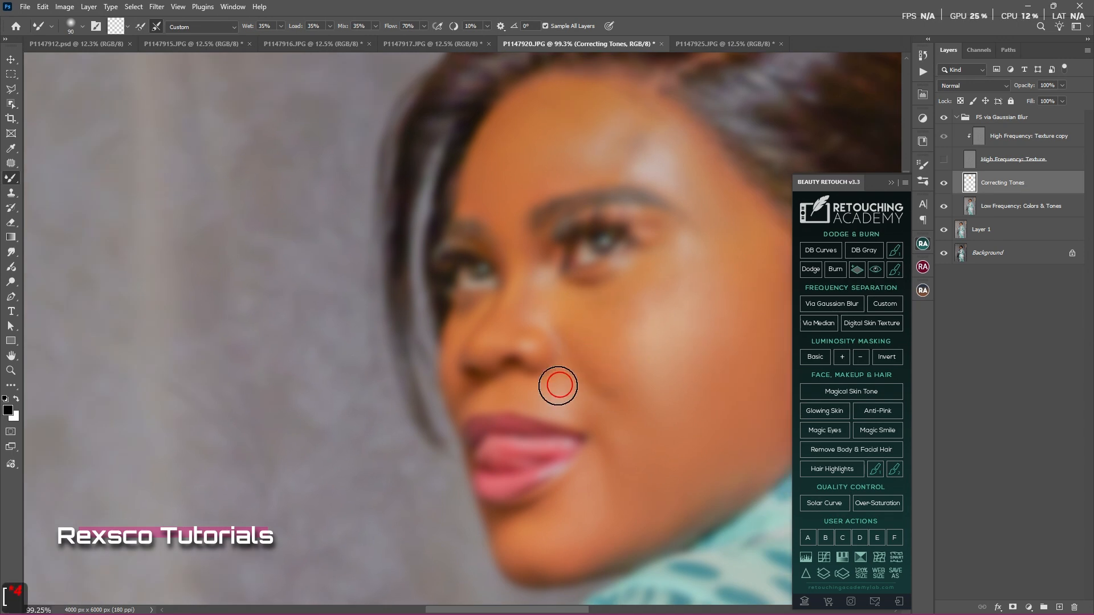
pyautogui.scroll(4, 551, 300)
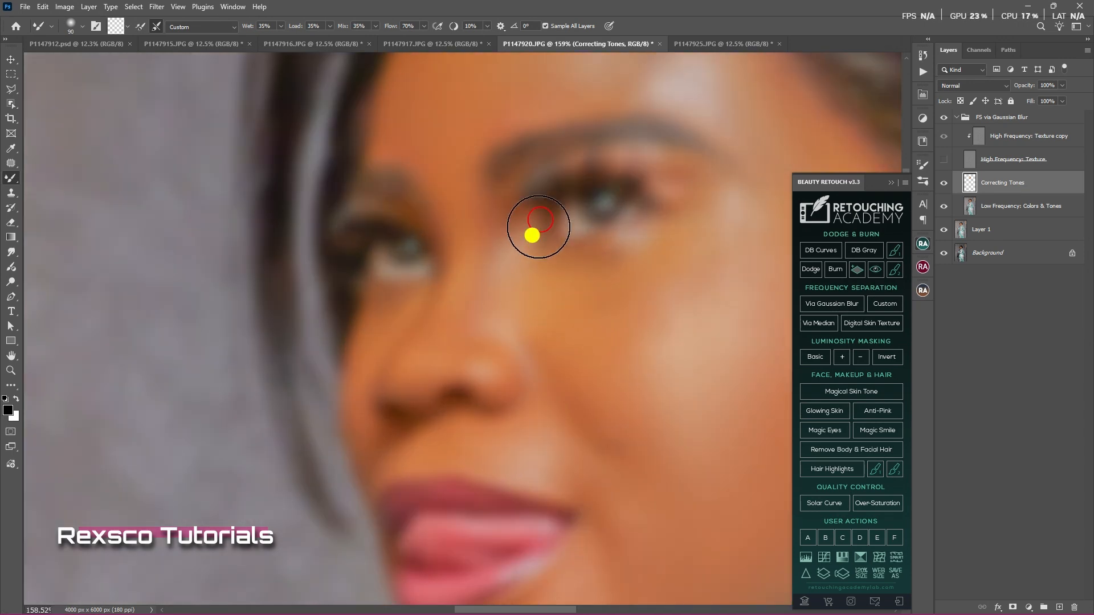
# Step: Check the photo with the texture layer briefly shown, and blend the skin around the ear with the Mixer Brush
pyautogui.click(943, 159)
pyautogui.scroll(-11, 633, 237)
pyautogui.moveTo(610, 391); pyautogui.dragTo(433, 290)
pyautogui.click(943, 159)
pyautogui.scroll(8, 515, 103)
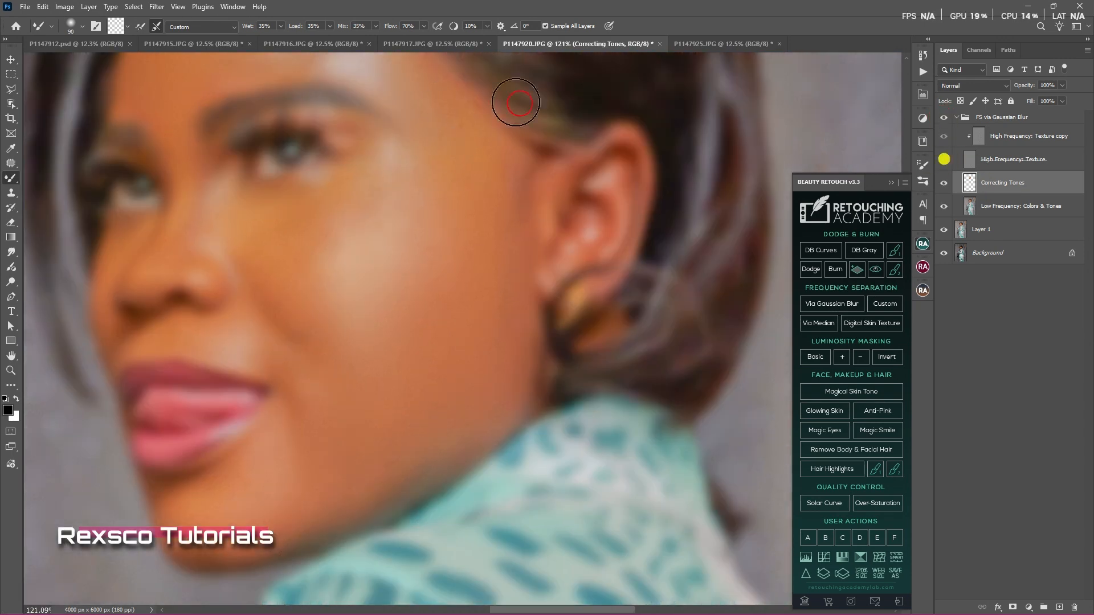
pyautogui.moveTo(640, 161)
pyautogui.mouseDown()
pyautogui.moveTo(638, 201)
pyautogui.moveTo(564, 270)
pyautogui.mouseUp()
# Step: Blend the skin tones on the hand holding the bag with the Mixer Brush at size 150 and show the texture layer again
pyautogui.scroll(-9, 504, 416)
pyautogui.moveTo(502, 444); pyautogui.dragTo(669, 80)
pyautogui.scroll(6, 351, 268)
pyautogui.moveTo(352, 268); pyautogui.dragTo(286, 291)
pyautogui.press(']')
pyautogui.press(']')
pyautogui.press(']')
pyautogui.moveTo(359, 312); pyautogui.dragTo(334, 326)
pyautogui.moveTo(383, 227); pyautogui.dragTo(334, 246)
pyautogui.moveTo(322, 396); pyautogui.dragTo(299, 359)
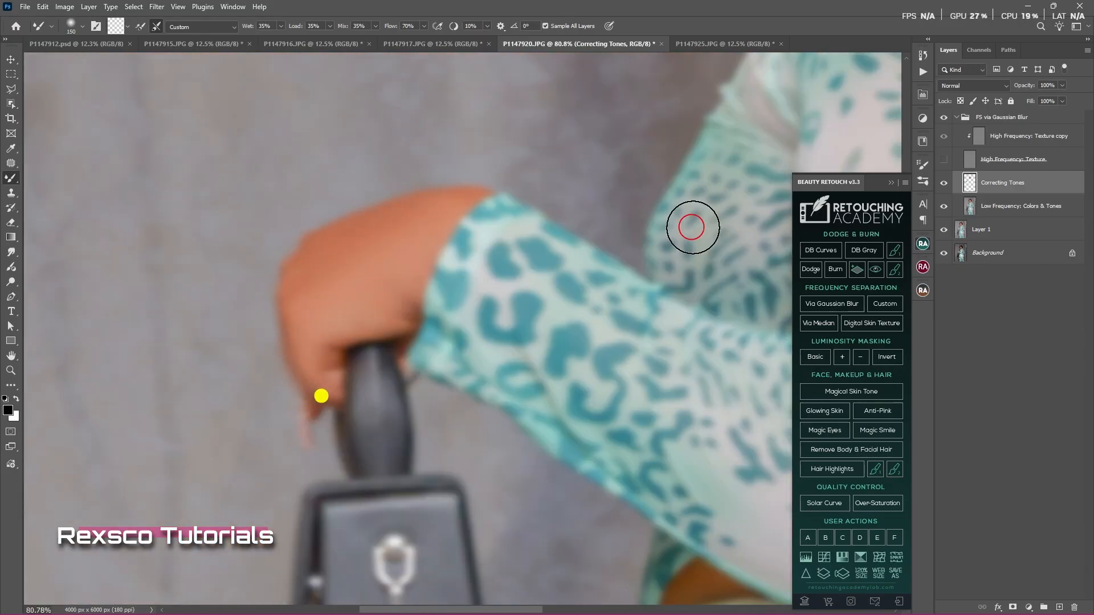
pyautogui.scroll(-10, 692, 227)
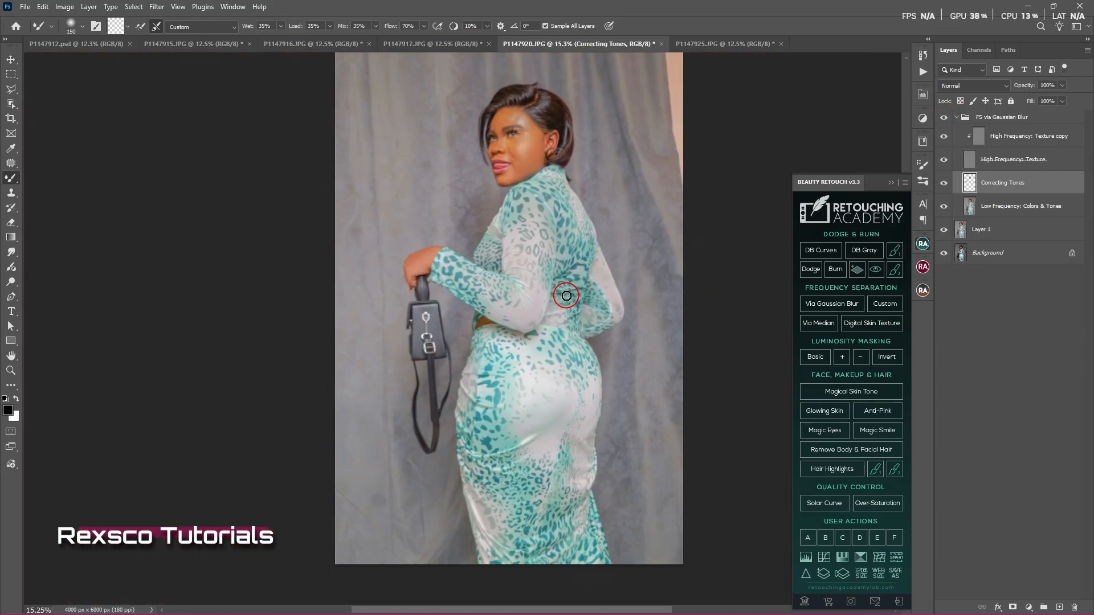
# Step: Collapse the FS via Gaussian Blur group and stamp all visible layers into a new layer above it
pyautogui.click(958, 118)
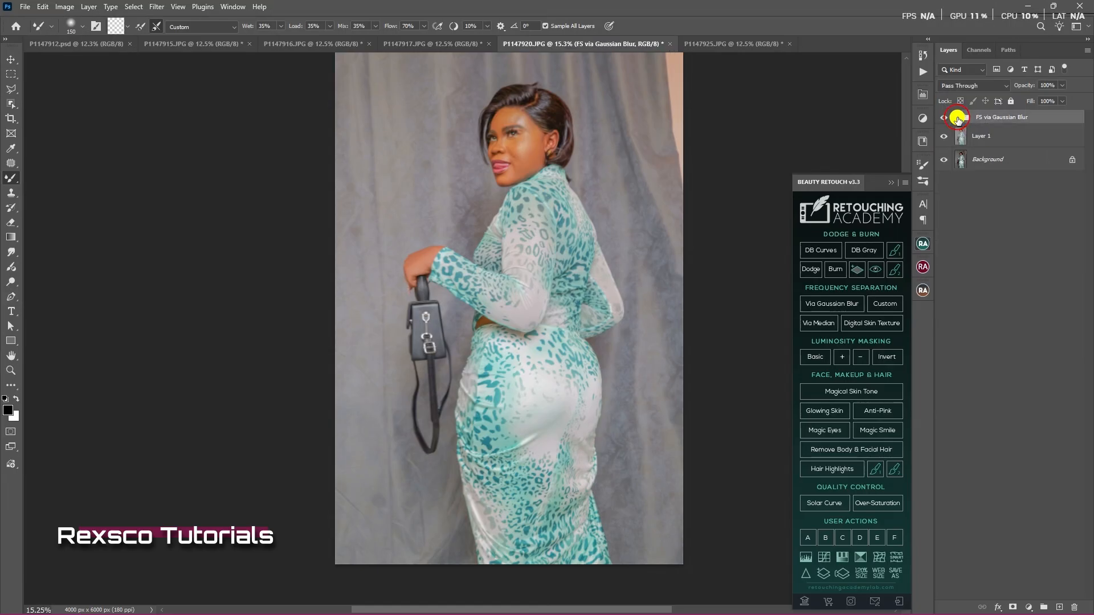
pyautogui.click(1004, 120)
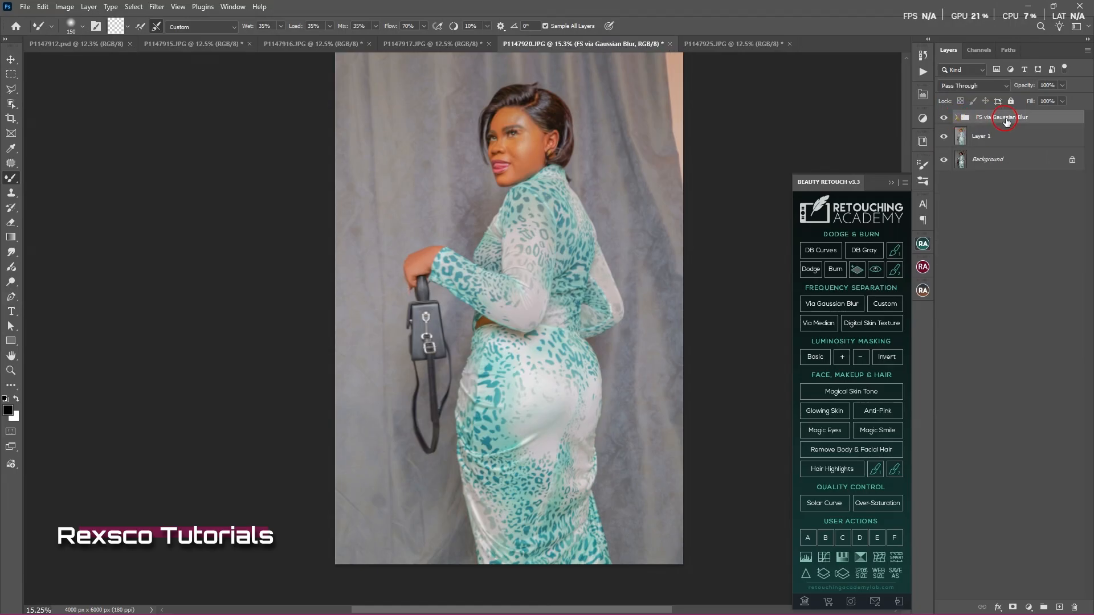
pyautogui.keyDown('ctrl'); pyautogui.click(1007, 138); pyautogui.keyUp('ctrl')
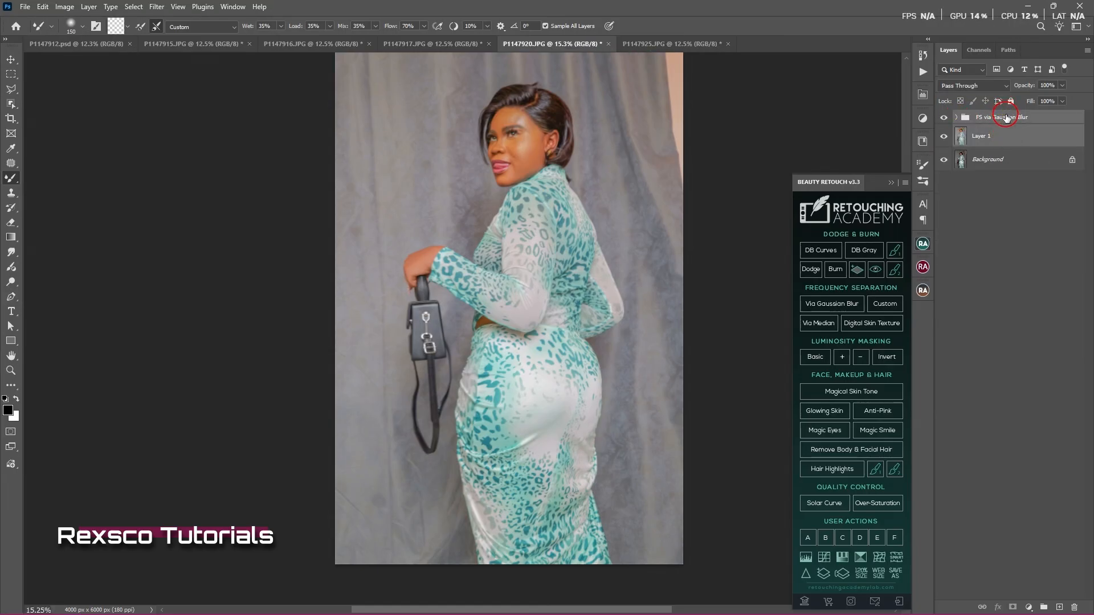
pyautogui.click(1052, 122)
pyautogui.hotkey('ctrl', 'alt', 'shift')
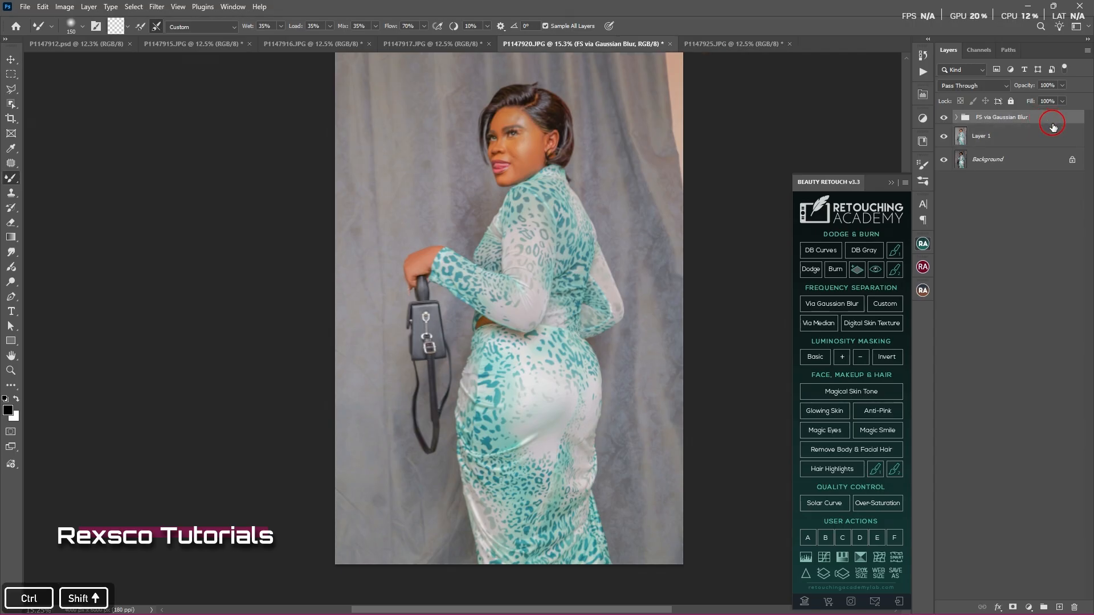
pyautogui.hotkey('ctrl', 'alt', 'shift', 'e')
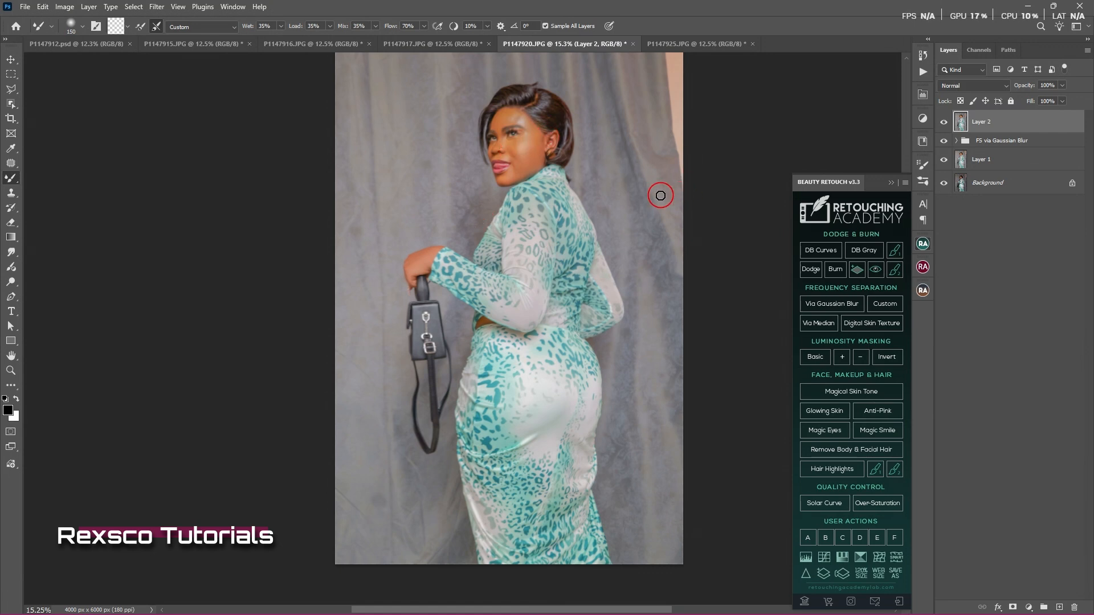
# Step: Open the Photo-Toolbox SkinFiner filter on the stamped Layer 2
pyautogui.press('v')
pyautogui.click(157, 6)
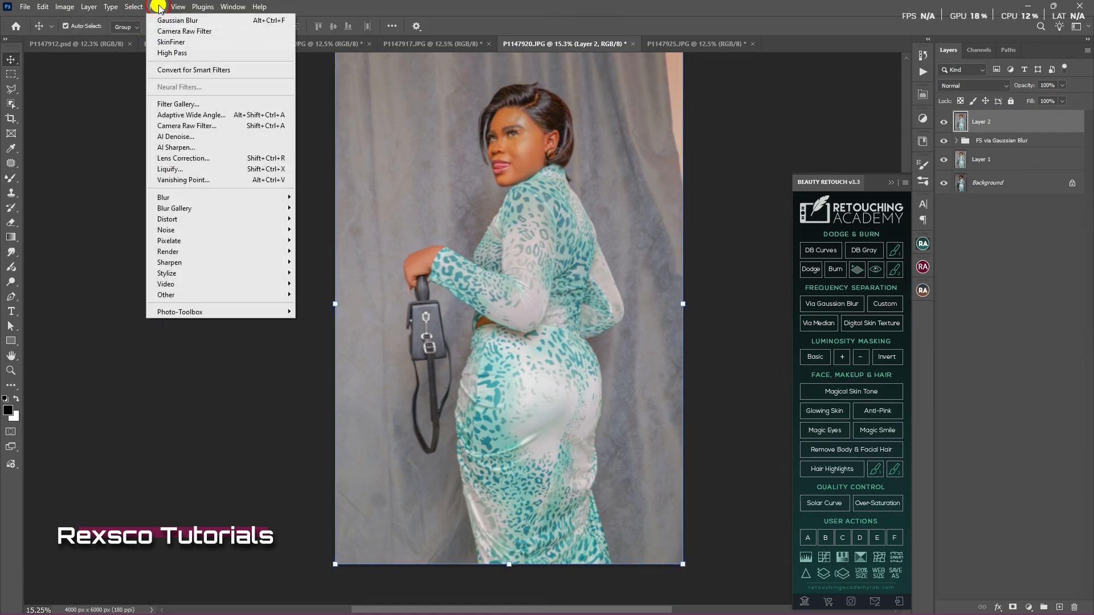
pyautogui.moveTo(215, 313)
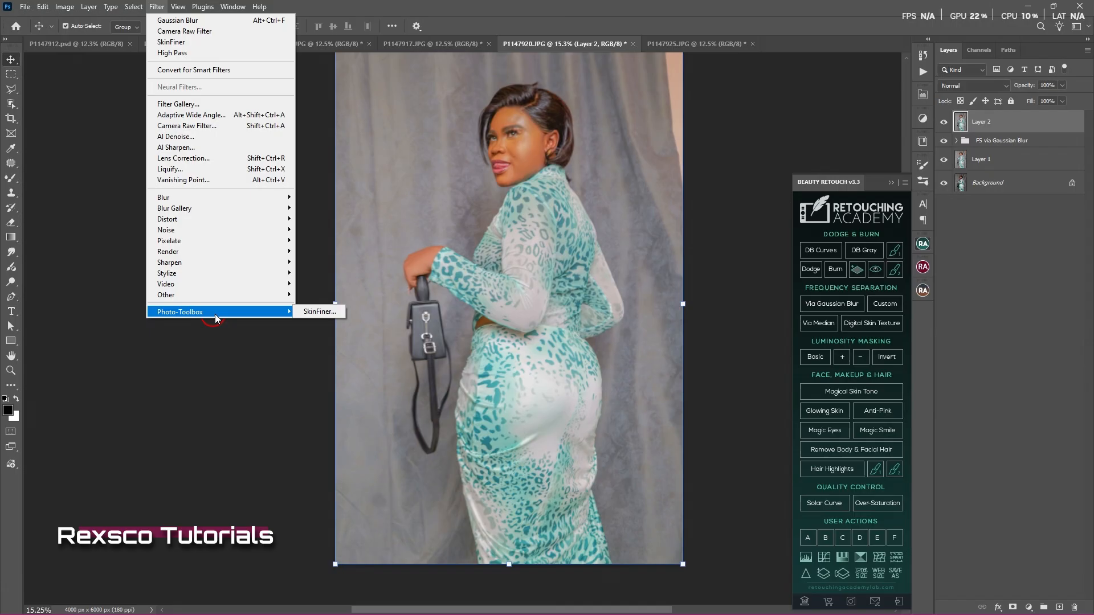
pyautogui.click(324, 314)
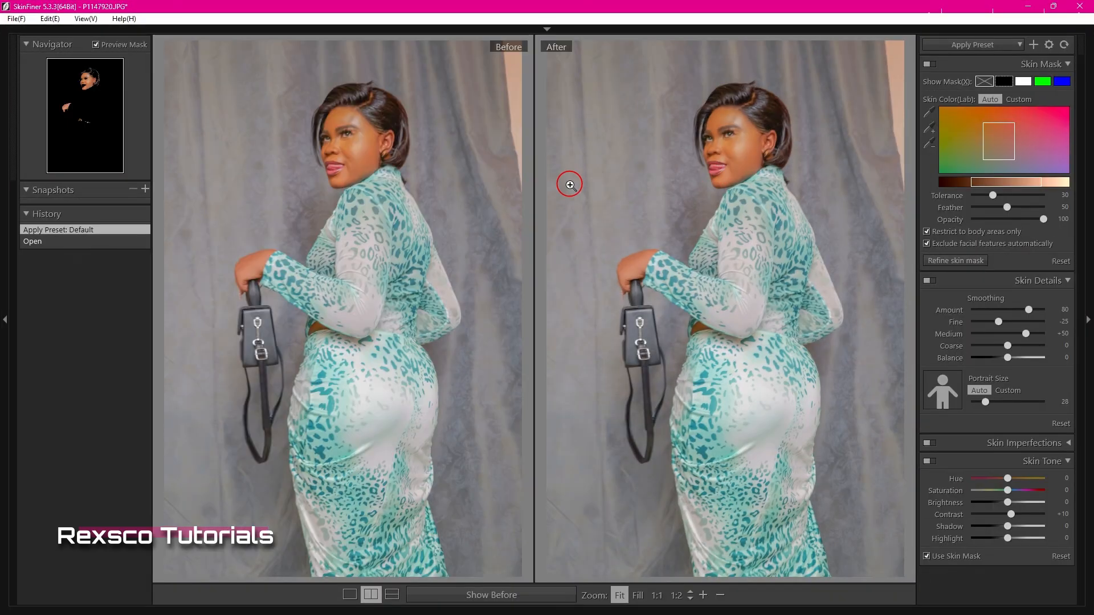
# Step: Choose the Skin Tone-Lightening and Smoothing-Medium presets and apply the skin filter to the layer
pyautogui.click(987, 49)
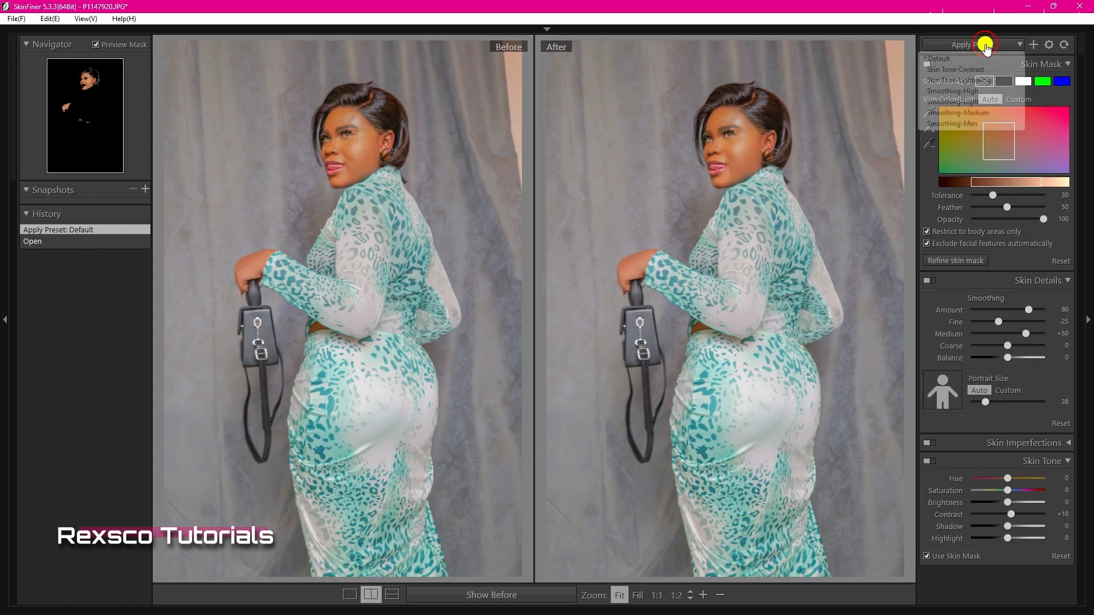
pyautogui.click(978, 80)
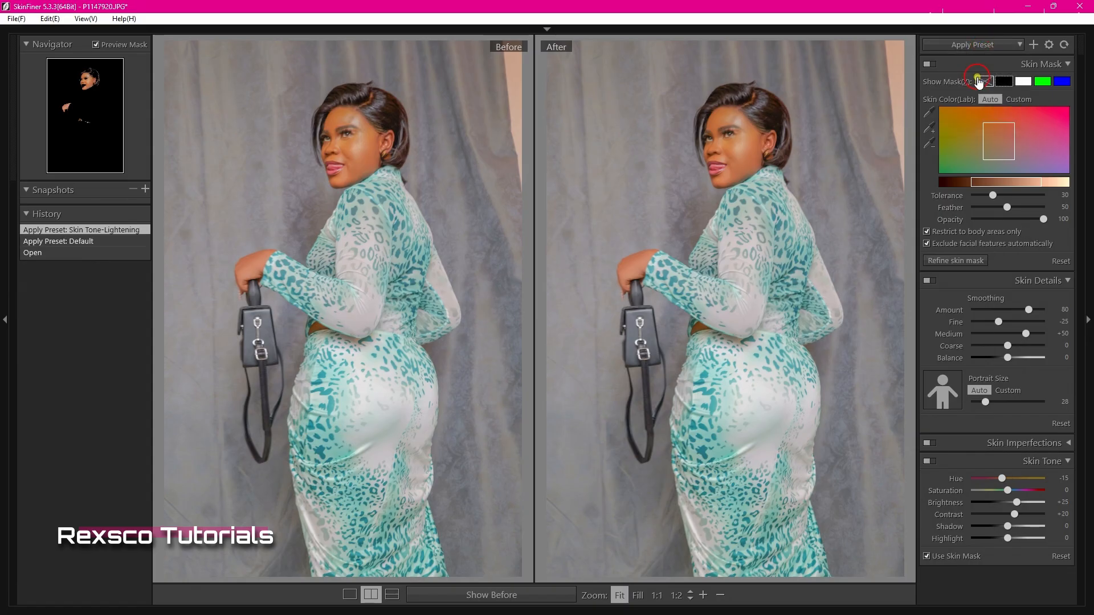
pyautogui.click(969, 48)
pyautogui.click(971, 113)
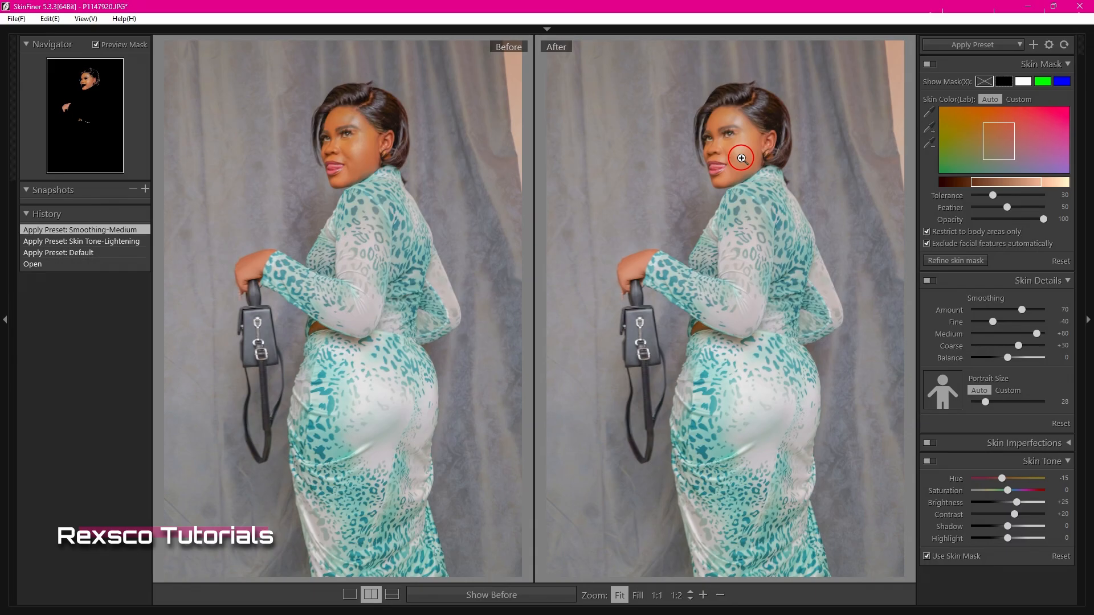
pyautogui.click(981, 50)
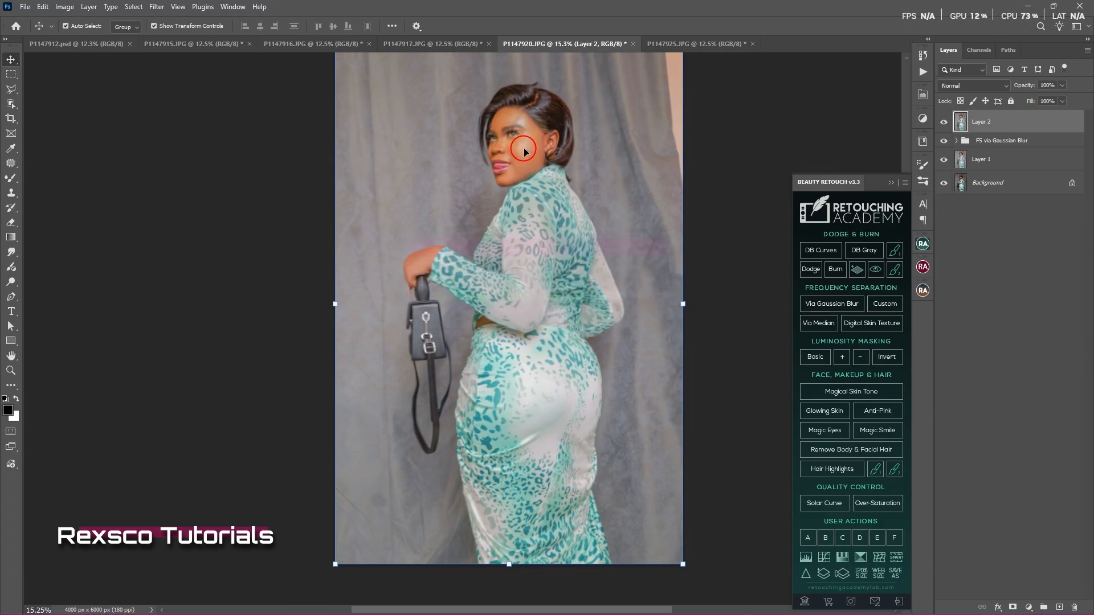
# Step: Compare the skin before and after smoothing by switching Layer 2's visibility off and on, up close on the face
pyautogui.scroll(8, 524, 151)
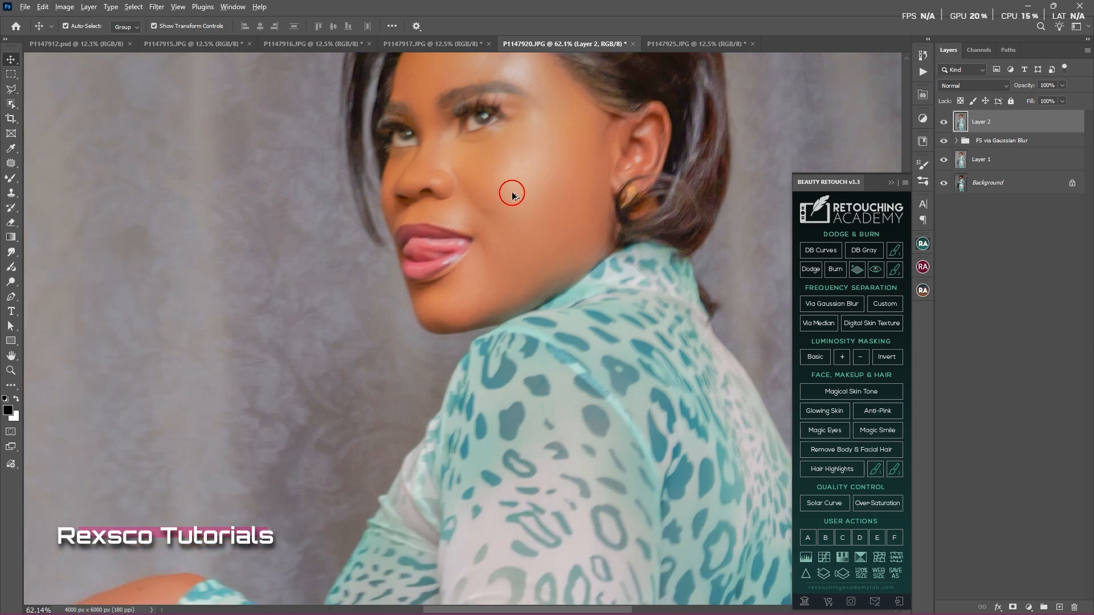
pyautogui.click(943, 121)
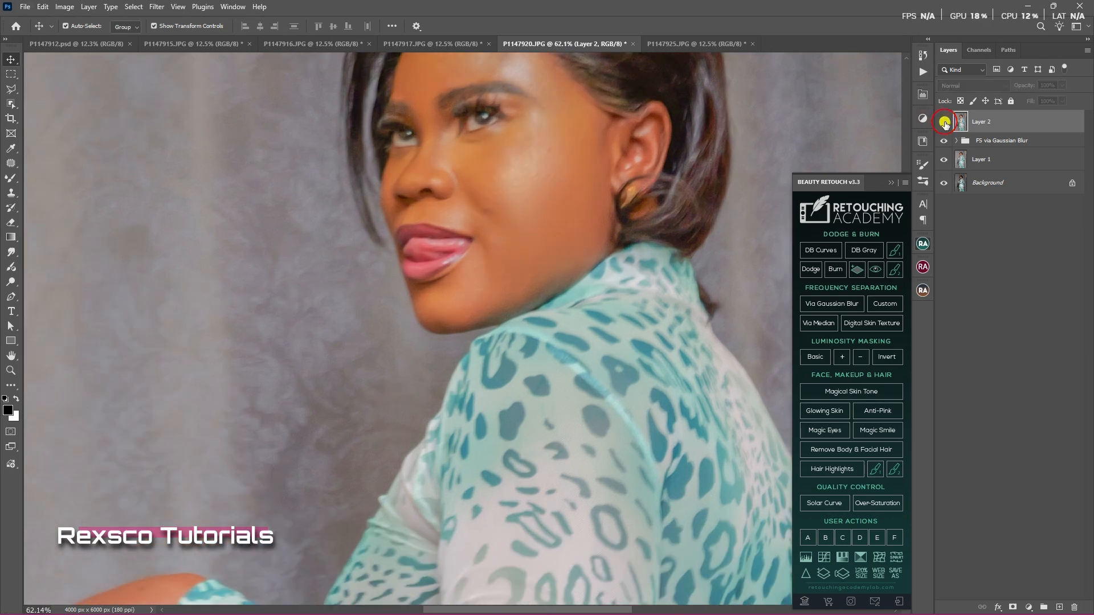
pyautogui.click(944, 121)
pyautogui.scroll(-6, 554, 188)
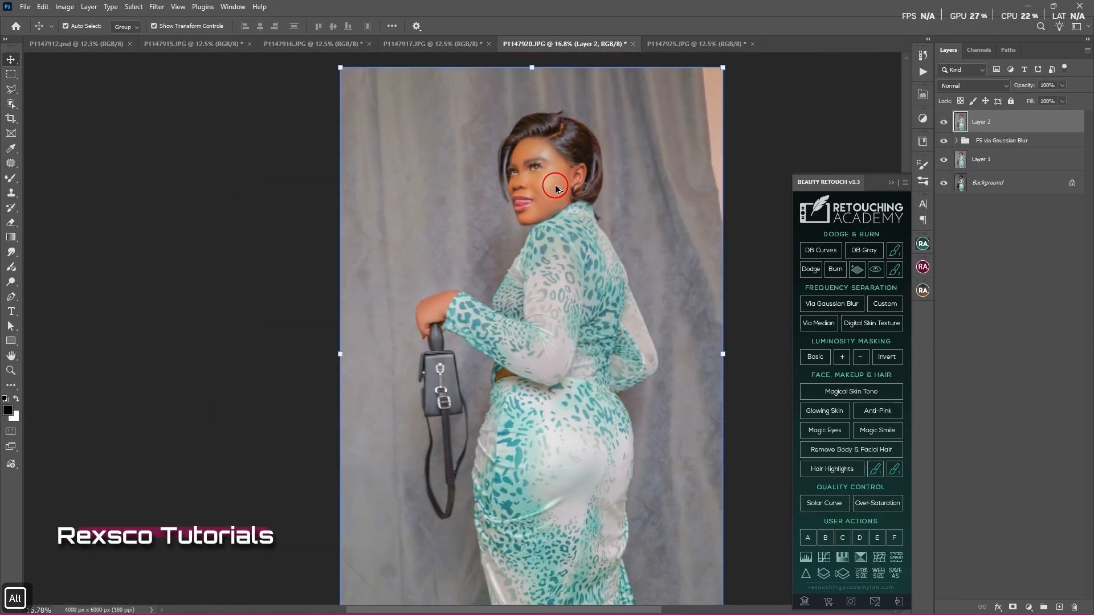
pyautogui.scroll(5, 553, 174)
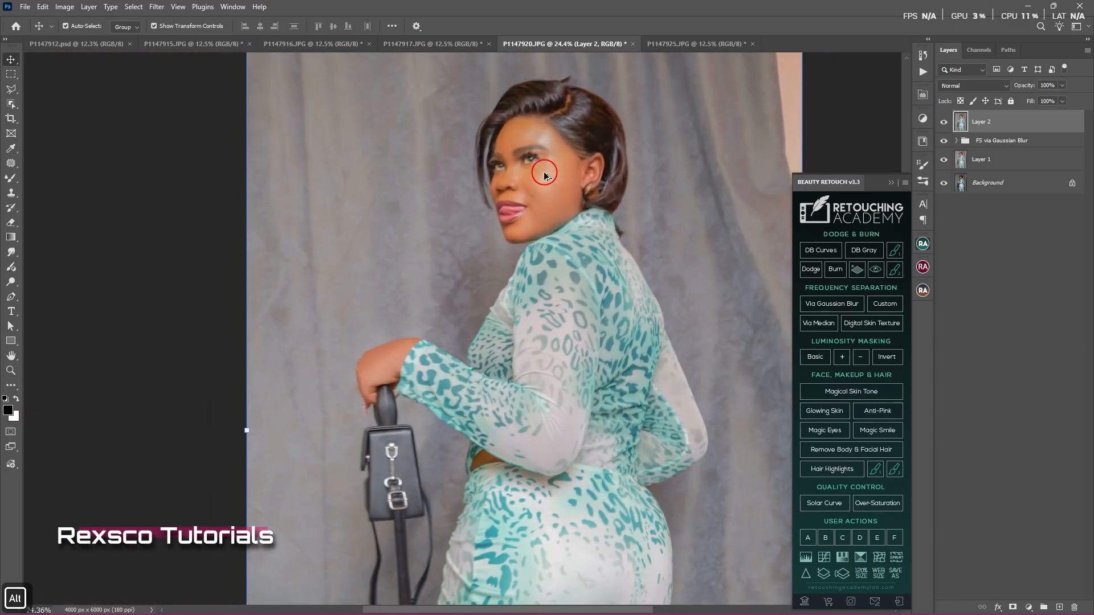
pyautogui.click(943, 121)
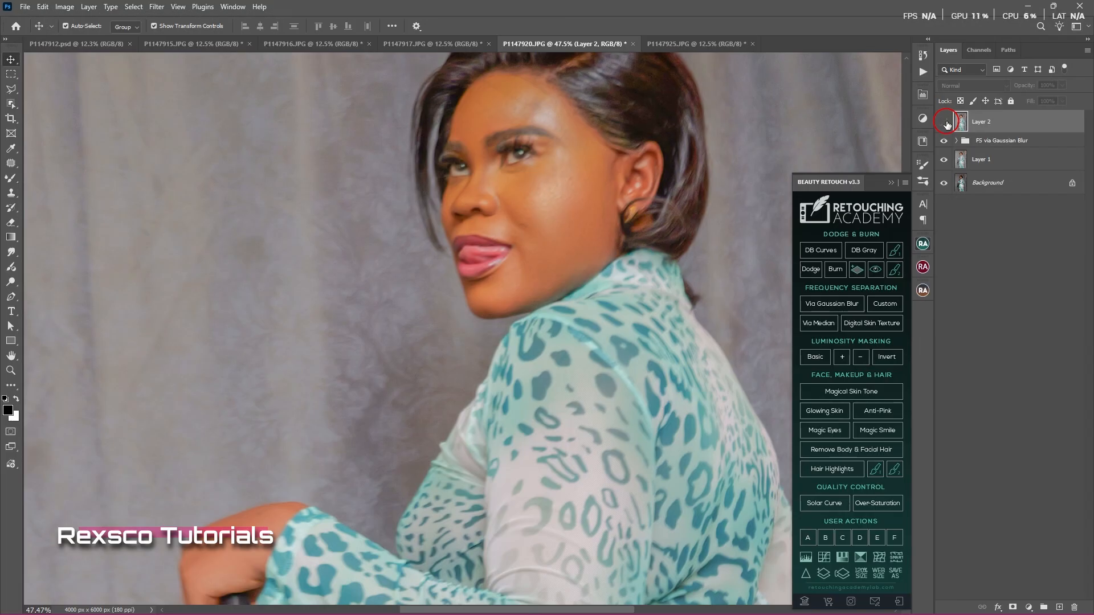
pyautogui.click(945, 122)
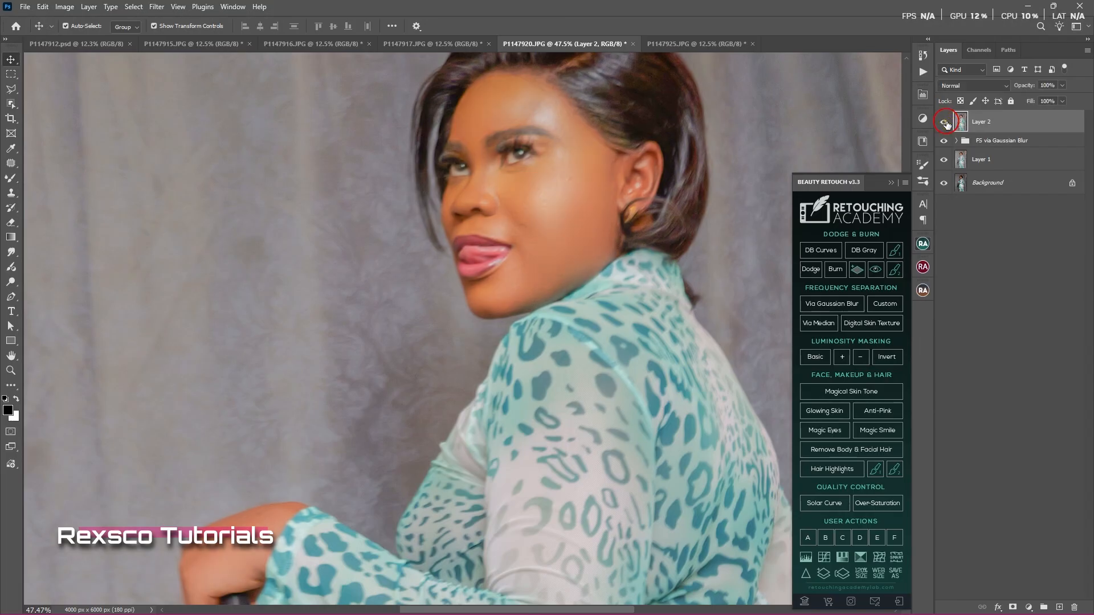
pyautogui.click(944, 122)
pyautogui.click(674, 108)
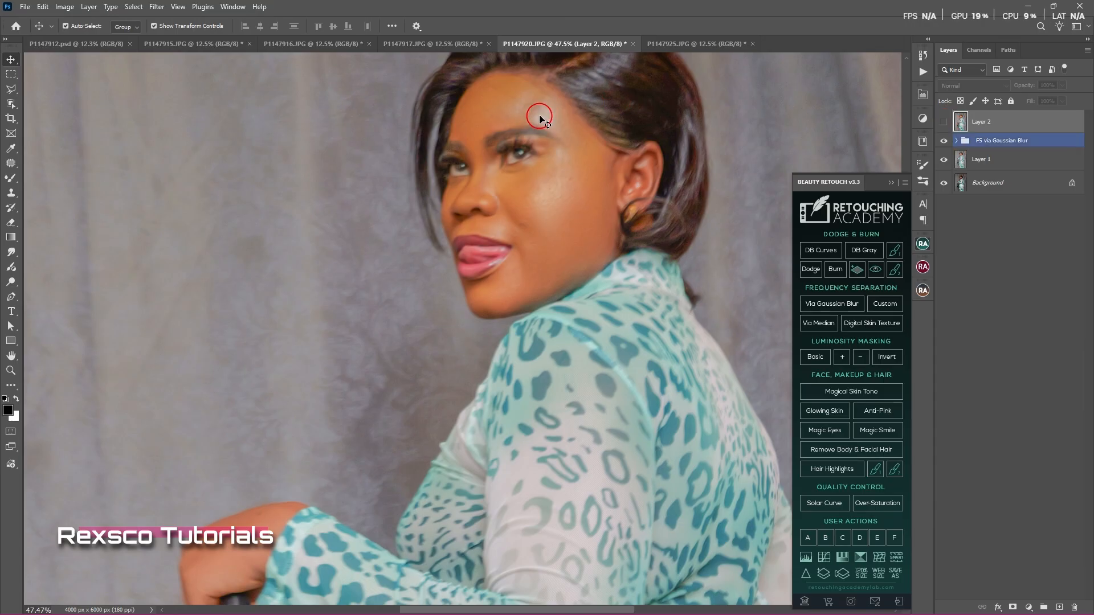
pyautogui.click(941, 125)
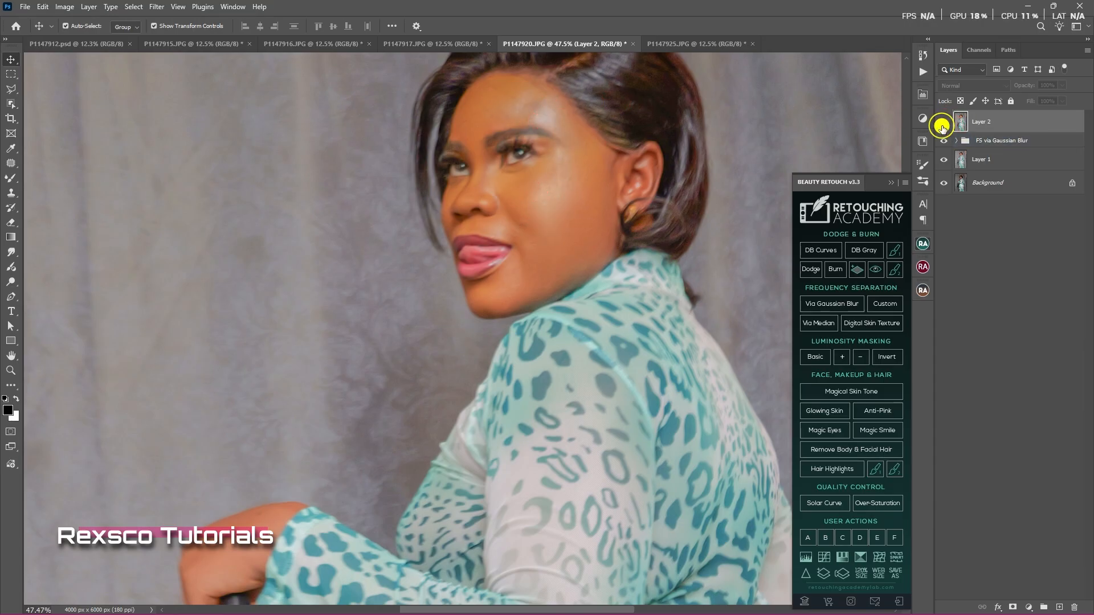
# Step: Duplicate Layer 2 and apply a High Pass filter with a 2.0-pixel radius to the copy
pyautogui.scroll(-5, 566, 181)
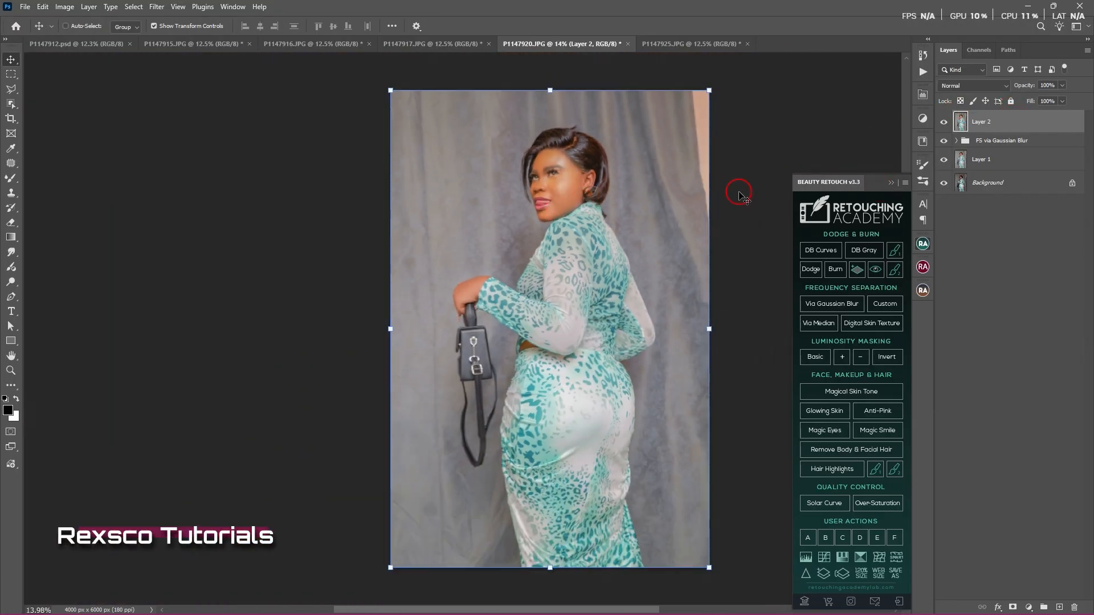
pyautogui.hotkey('ctrl', 'j')
pyautogui.click(155, 8)
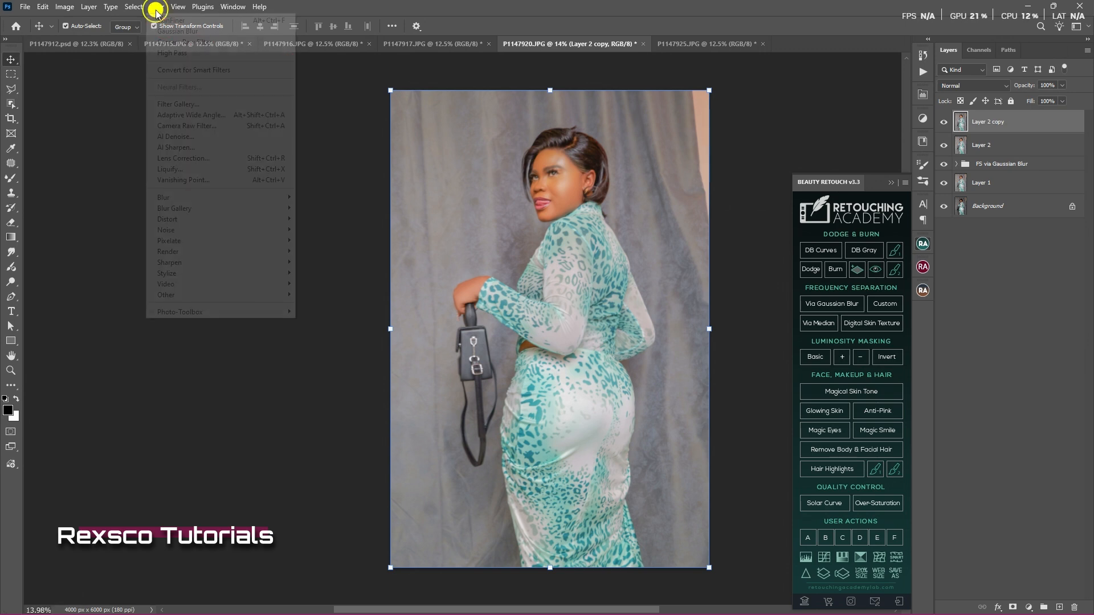
pyautogui.moveTo(256, 295)
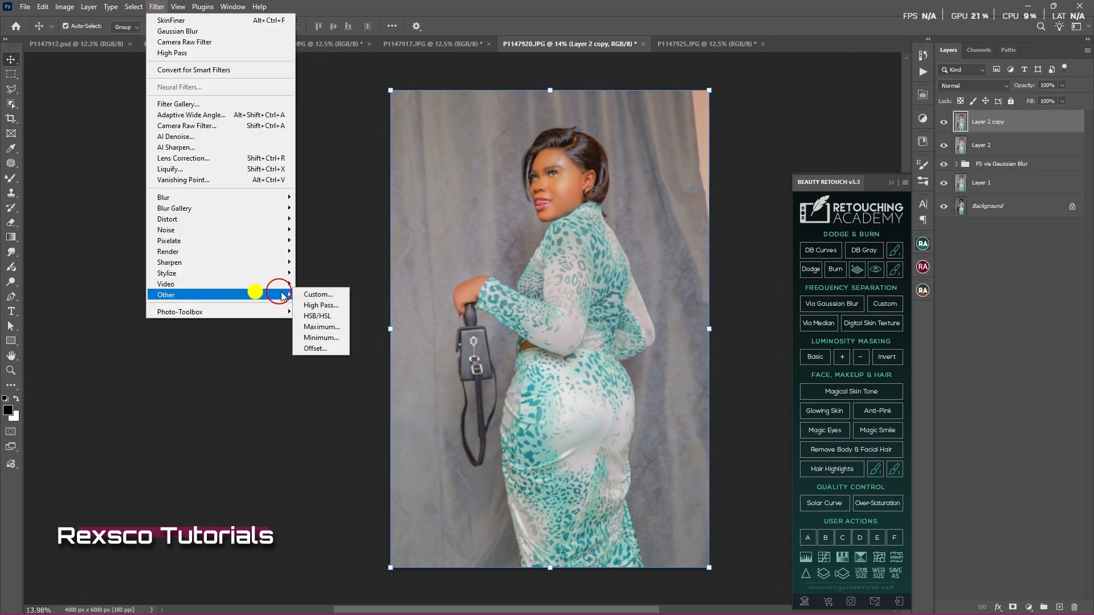
pyautogui.click(334, 306)
pyautogui.click(503, 283)
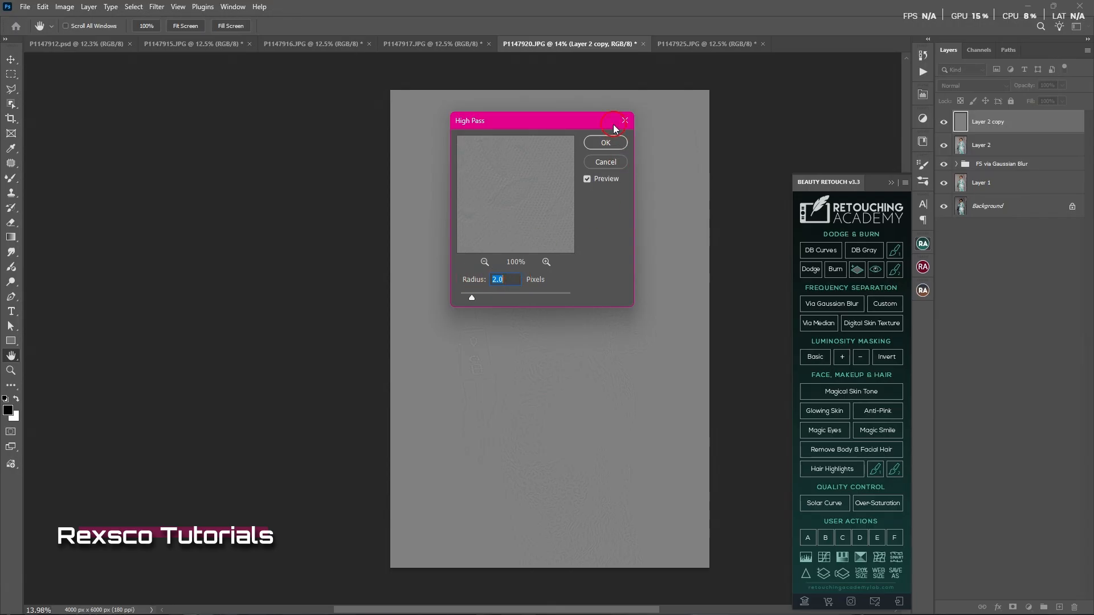
pyautogui.click(605, 143)
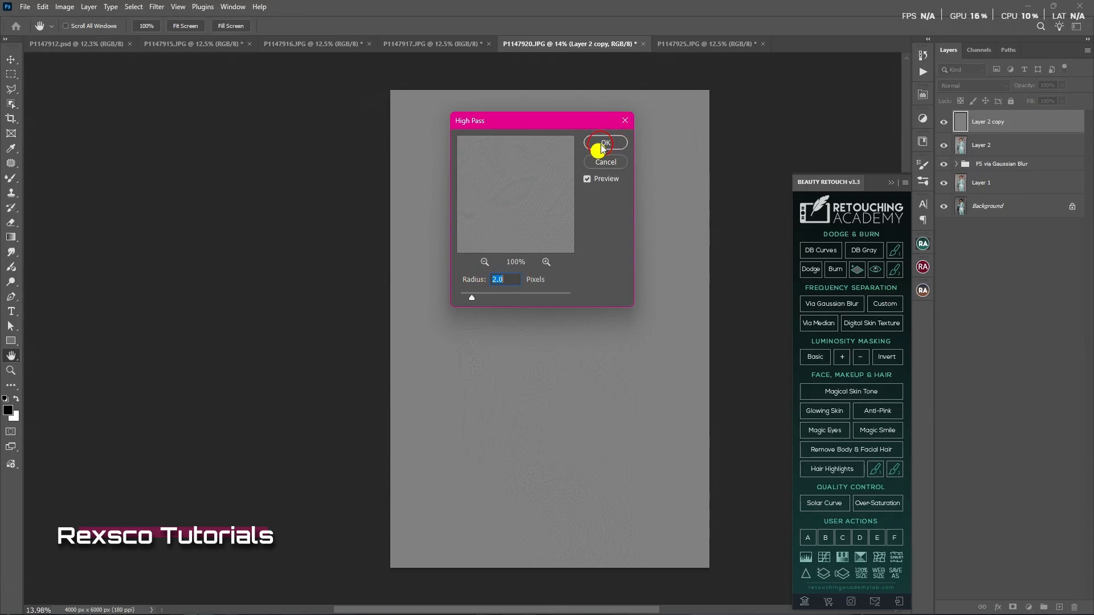
# Step: Set the blend mode of the high-pass layer to Vivid Light and inspect the sharpening on the face
pyautogui.click(970, 90)
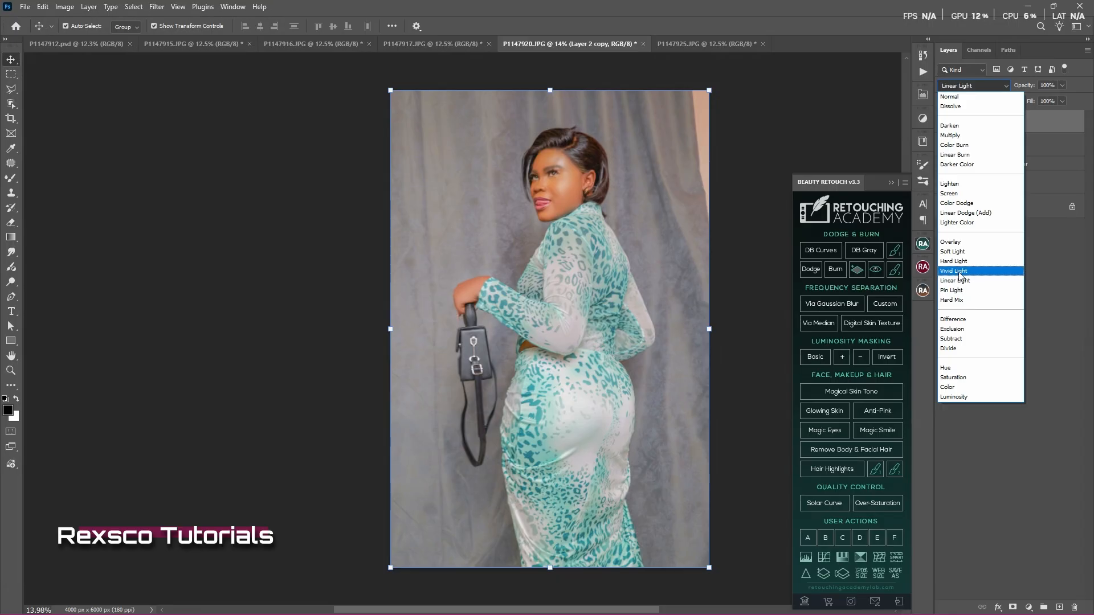
pyautogui.click(957, 270)
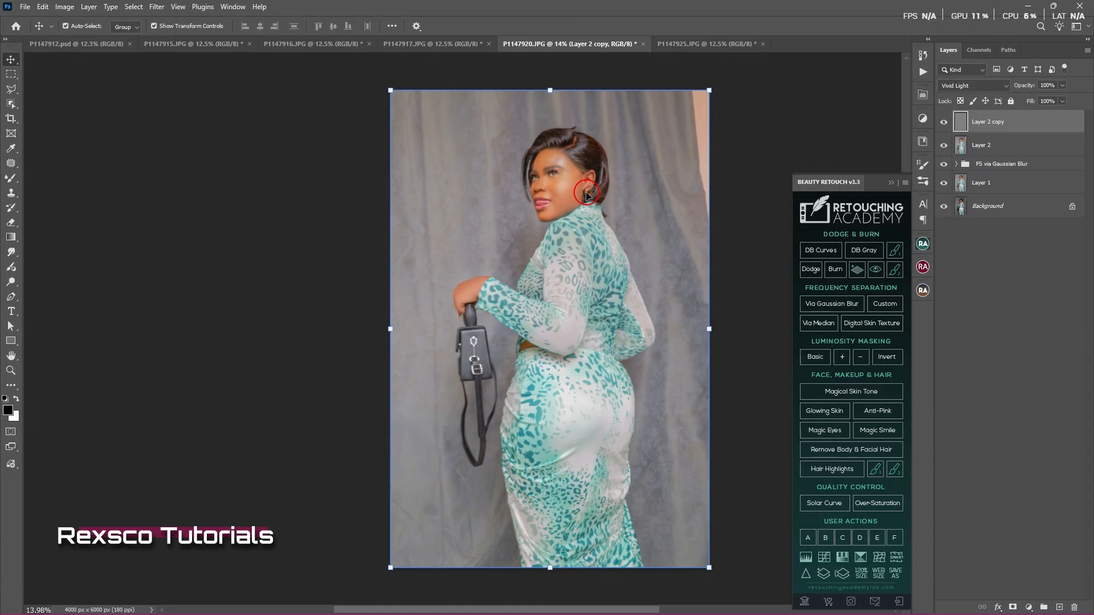
pyautogui.scroll(6, 532, 181)
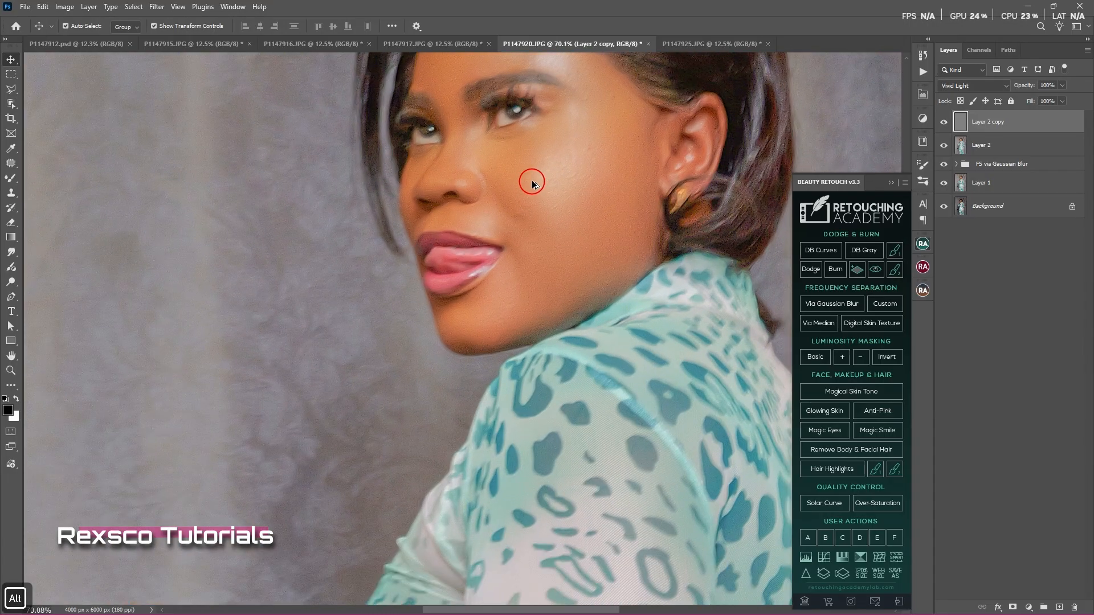
pyautogui.scroll(1, 533, 183)
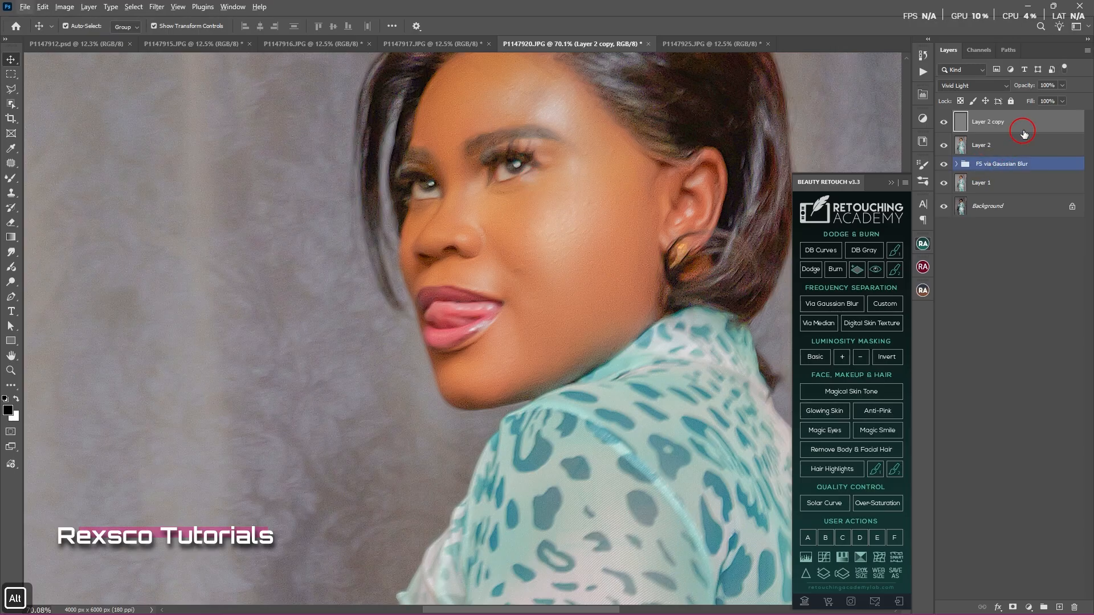
pyautogui.click(974, 86)
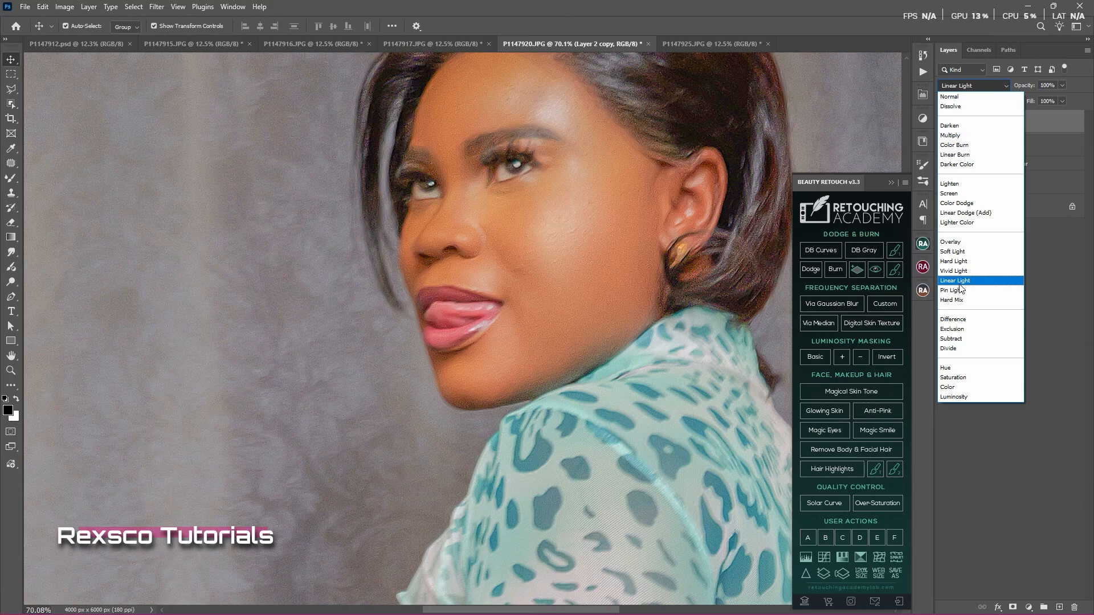
pyautogui.click(959, 271)
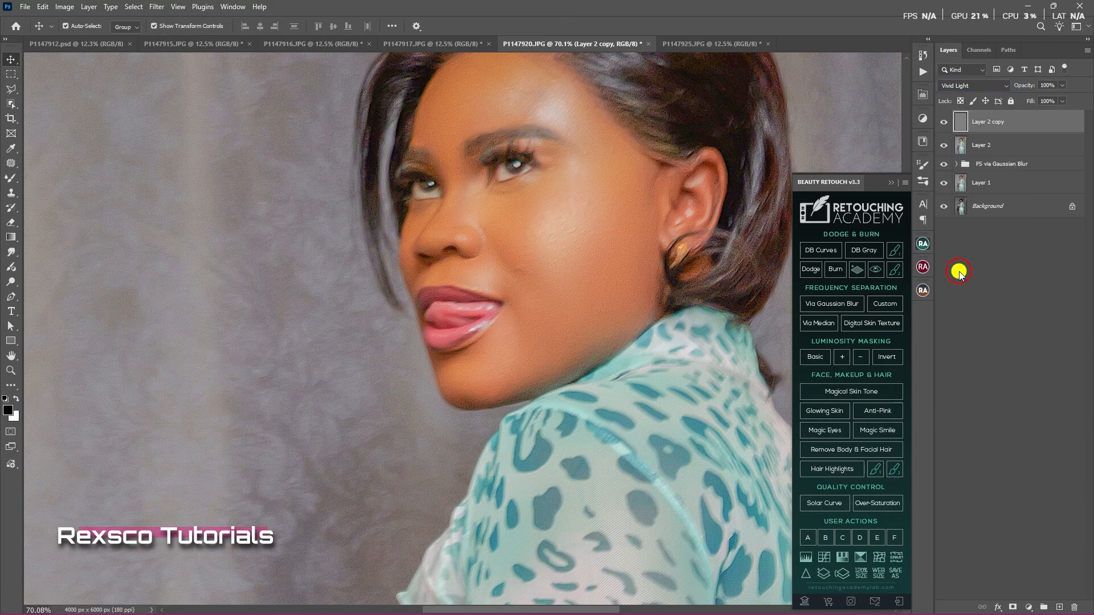
# Step: Clip a duplicate of the high-pass layer to the original and stamp all visible layers into a new layer on top
pyautogui.scroll(-10, 482, 193)
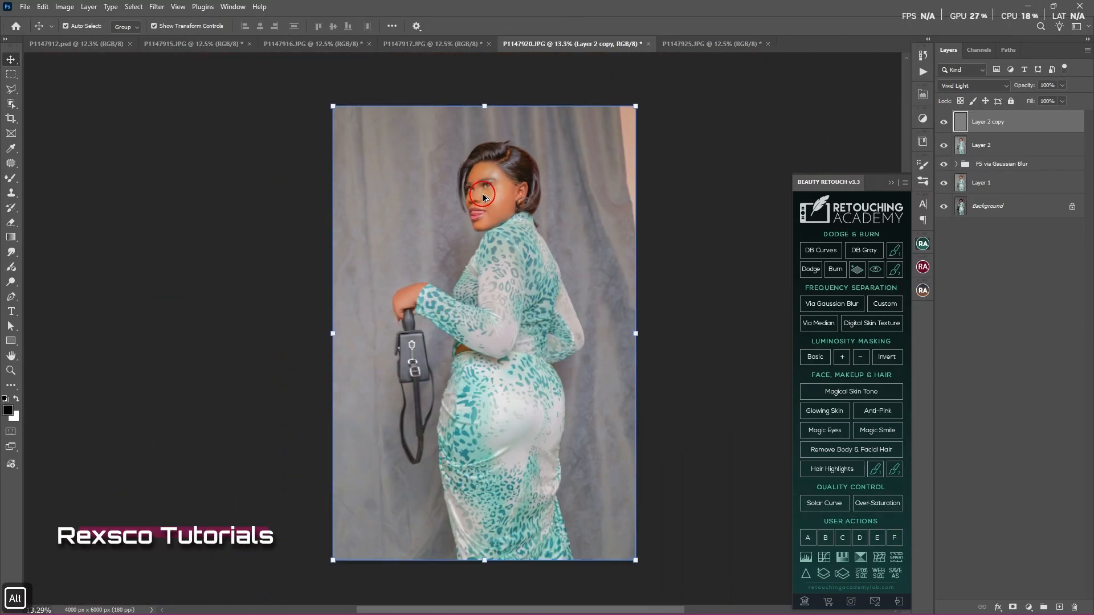
pyautogui.scroll(1, 482, 193)
pyautogui.moveTo(519, 274); pyautogui.dragTo(519, 251)
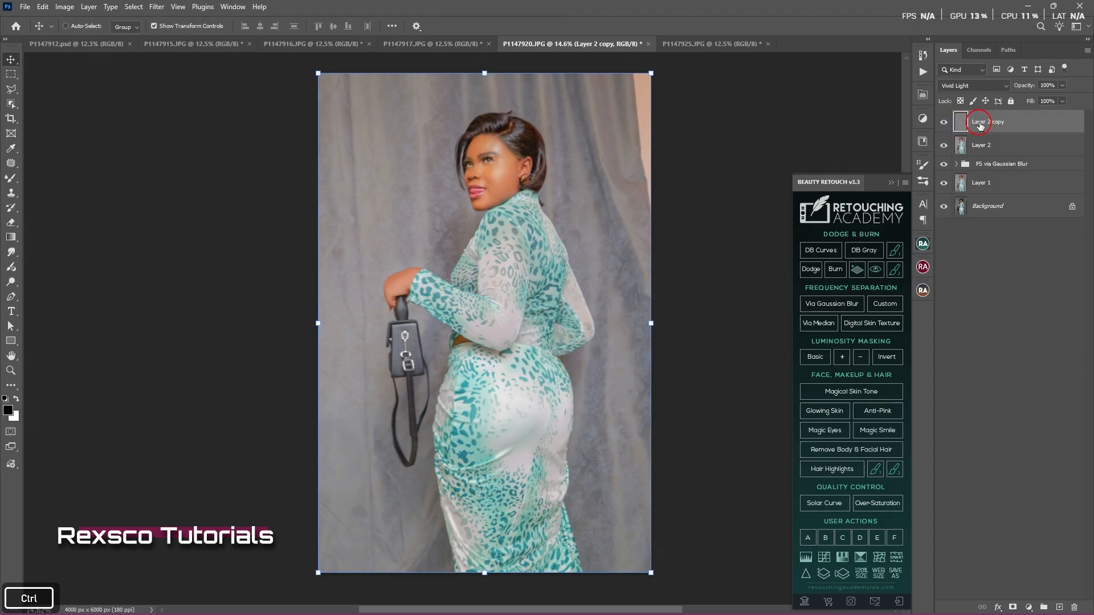
pyautogui.hotkey('ctrl', 'j')
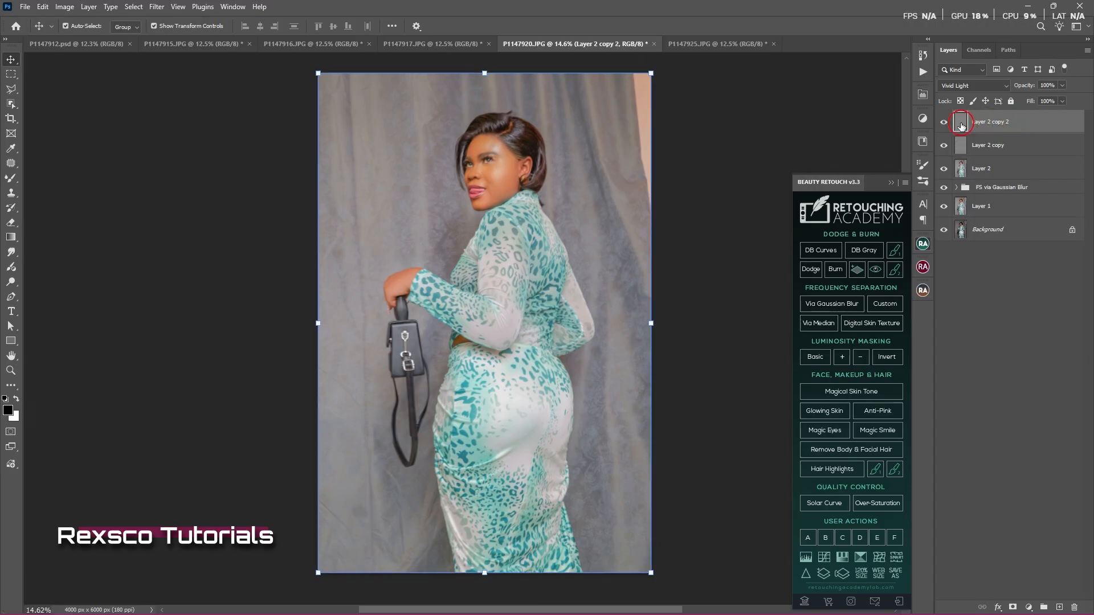
pyautogui.moveTo(978, 137); pyautogui.dragTo(968, 137)
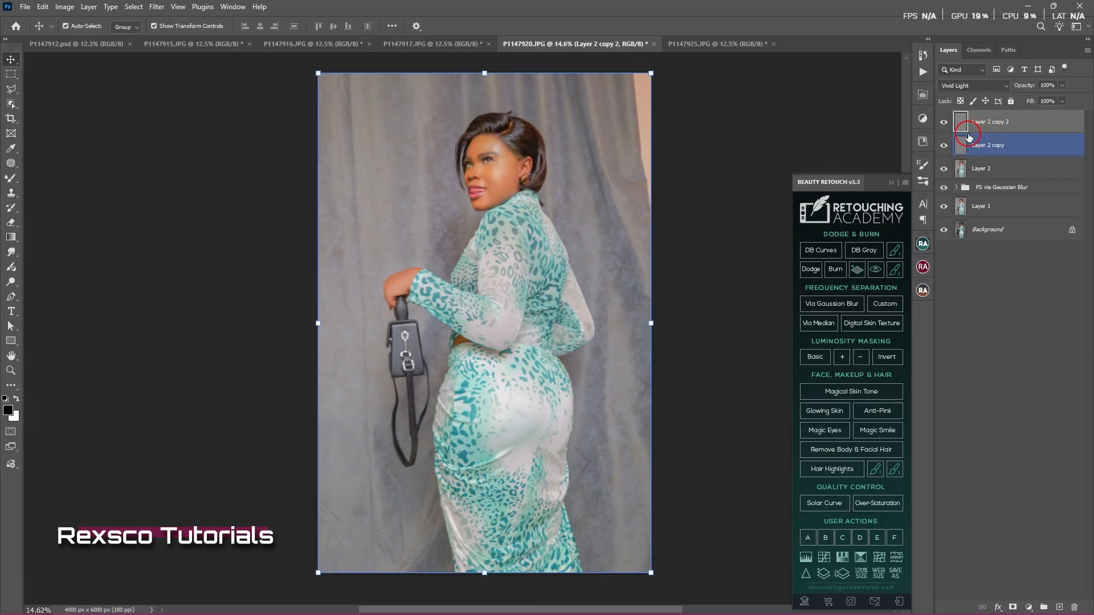
pyautogui.keyDown('alt'); pyautogui.click(964, 133); pyautogui.keyUp('alt')
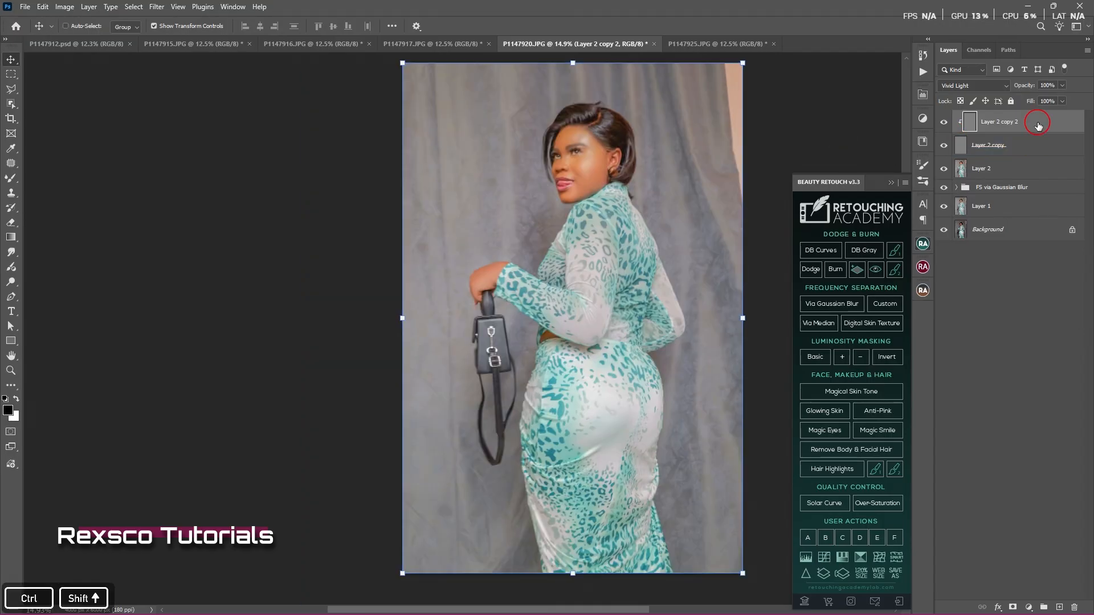
pyautogui.hotkey('ctrl', 'alt', 'shift', 'e')
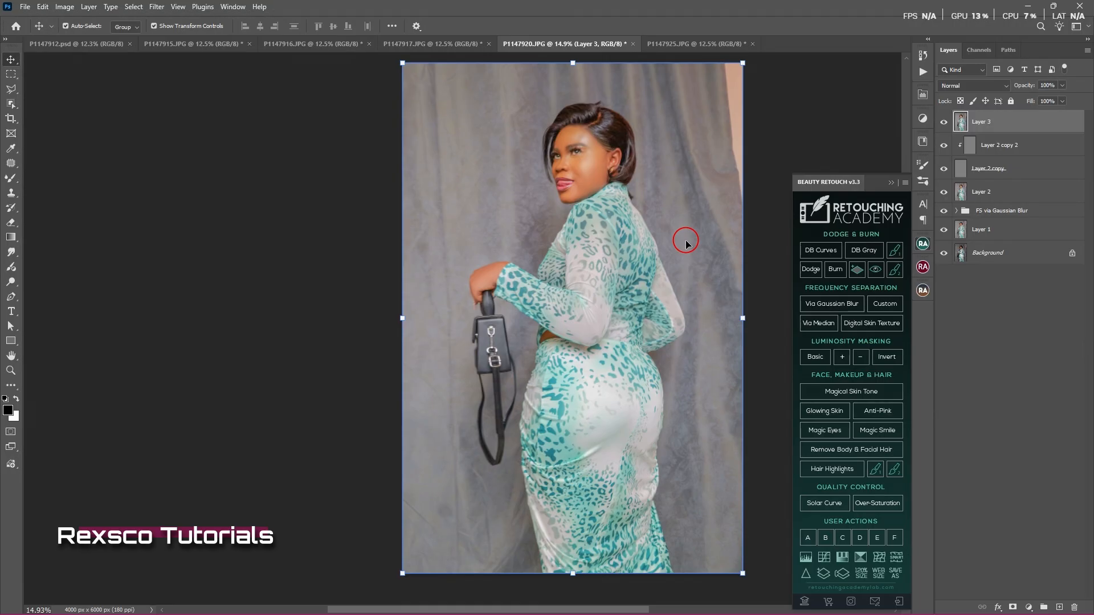
# Step: Outline the woman and her handbag with the Object Selection tool in Lasso mode to select both
pyautogui.press('w')
pyautogui.click(11, 105)
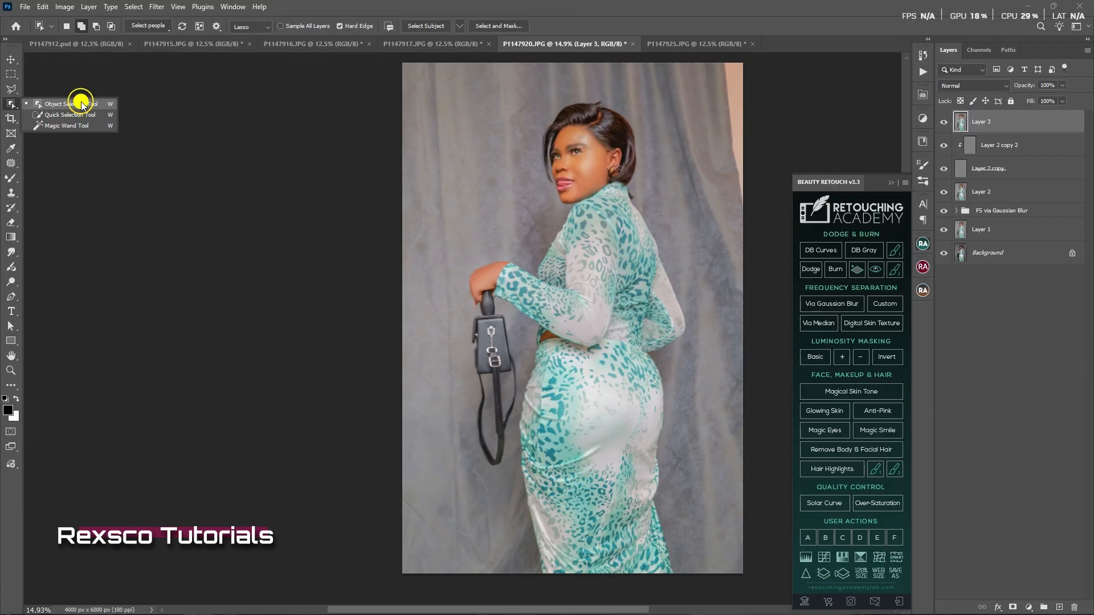
pyautogui.click(82, 105)
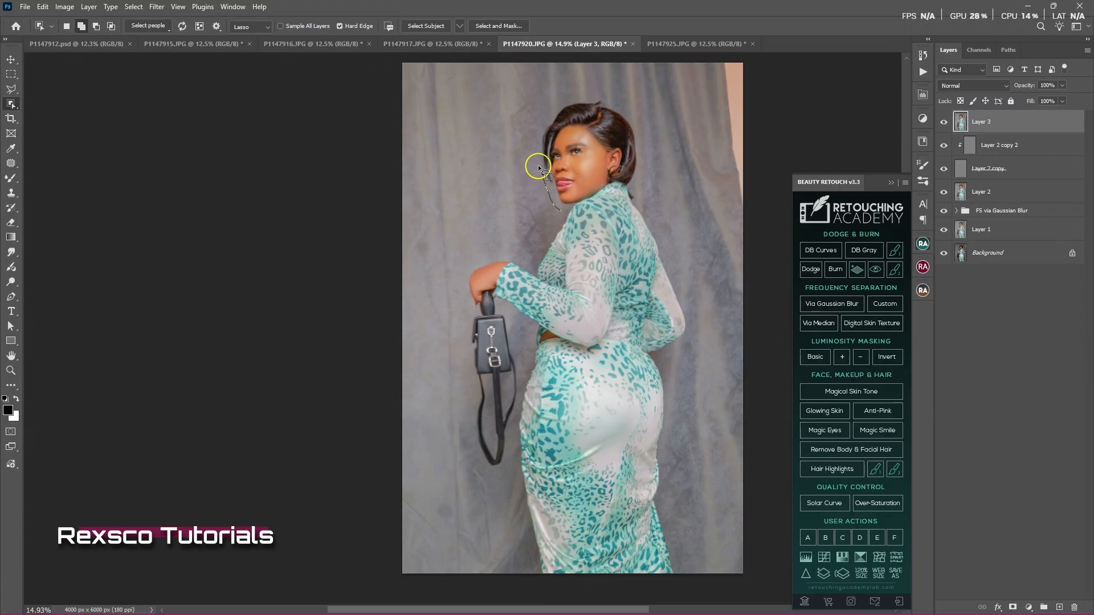
pyautogui.moveTo(538, 169)
pyautogui.mouseDown()
pyautogui.moveTo(544, 114)
pyautogui.moveTo(559, 104)
pyautogui.moveTo(593, 98)
pyautogui.moveTo(637, 122)
pyautogui.moveTo(655, 359)
pyautogui.moveTo(671, 396)
pyautogui.moveTo(663, 512)
pyautogui.moveTo(677, 586)
pyautogui.moveTo(535, 578)
pyautogui.moveTo(519, 402)
pyautogui.moveTo(528, 327)
pyautogui.moveTo(507, 313)
pyautogui.moveTo(522, 385)
pyautogui.moveTo(502, 468)
pyautogui.moveTo(487, 476)
pyautogui.moveTo(465, 289)
pyautogui.mouseUp()
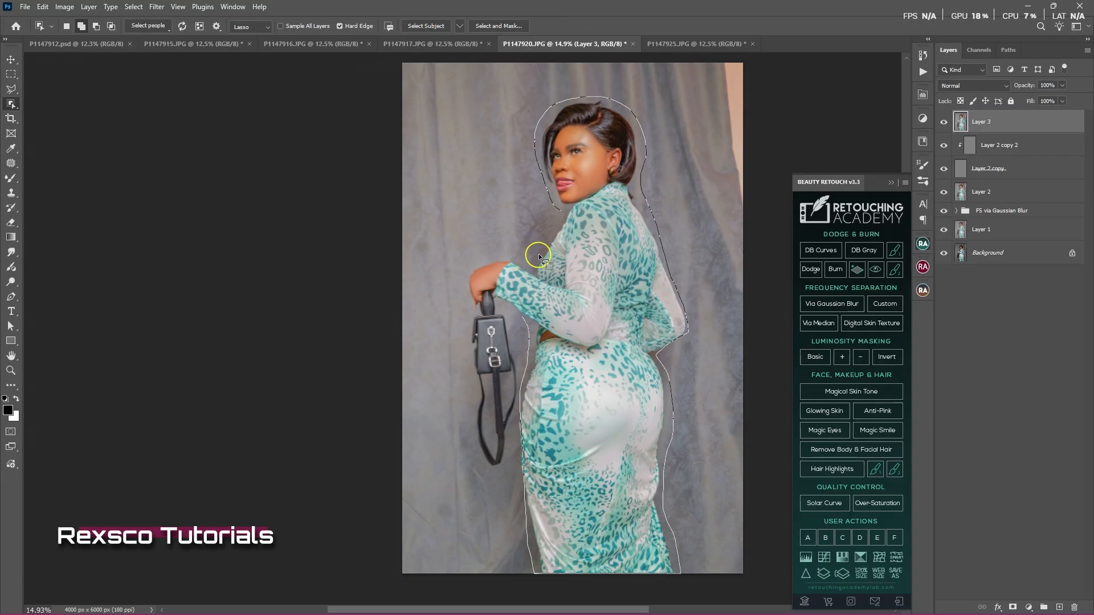
pyautogui.moveTo(539, 258); pyautogui.dragTo(561, 227)
pyautogui.moveTo(565, 213); pyautogui.dragTo(561, 220)
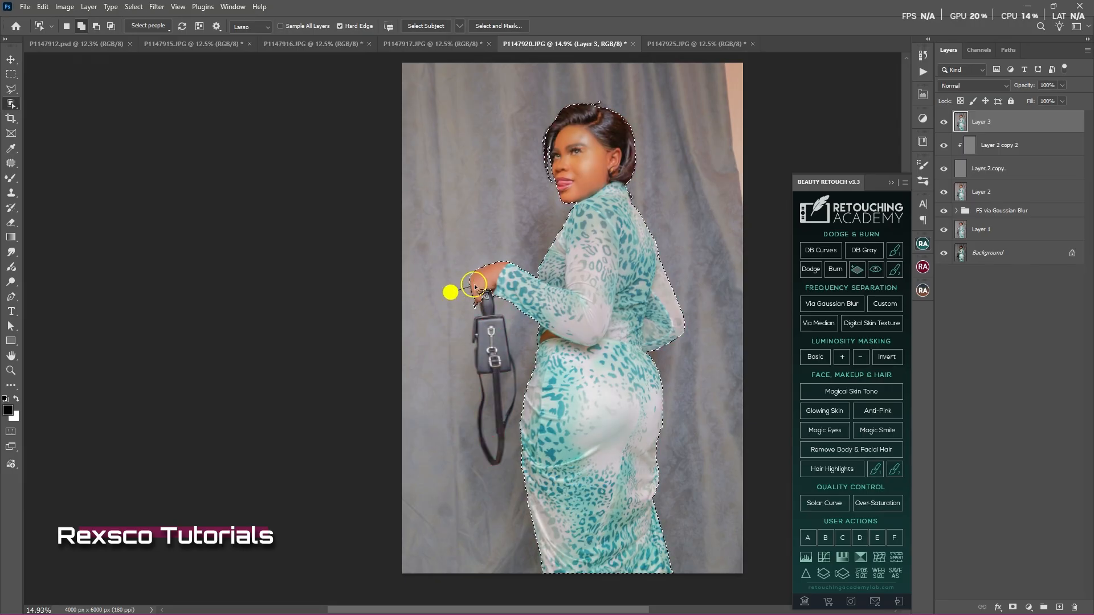
pyautogui.moveTo(450, 291)
pyautogui.mouseDown()
pyautogui.moveTo(518, 287)
pyautogui.moveTo(521, 352)
pyautogui.mouseUp()
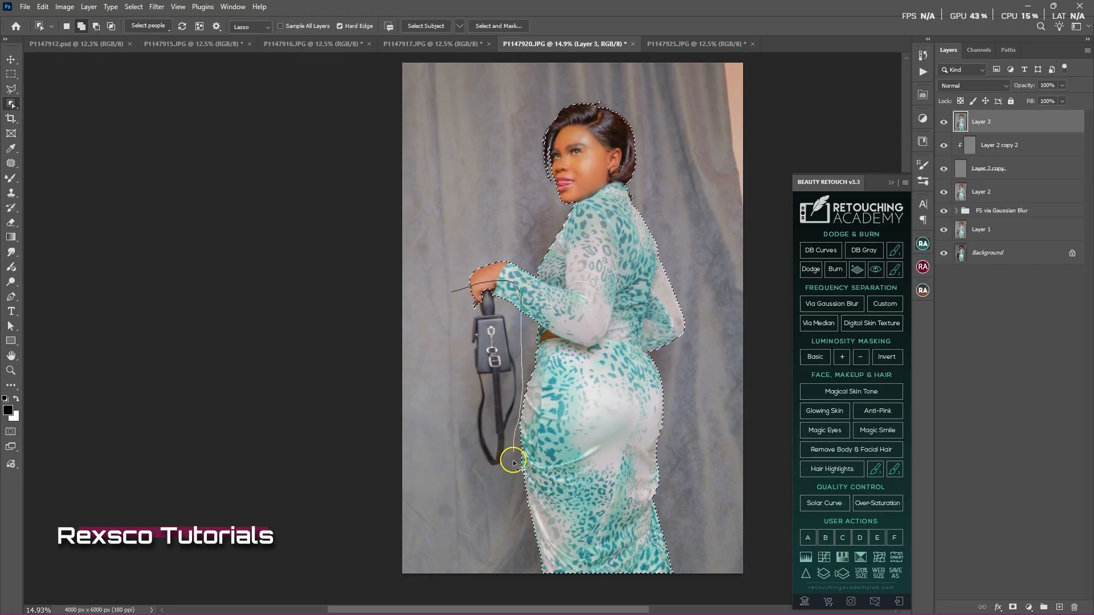
pyautogui.moveTo(513, 463)
pyautogui.mouseDown()
pyautogui.moveTo(470, 449)
pyautogui.moveTo(456, 295)
pyautogui.mouseUp()
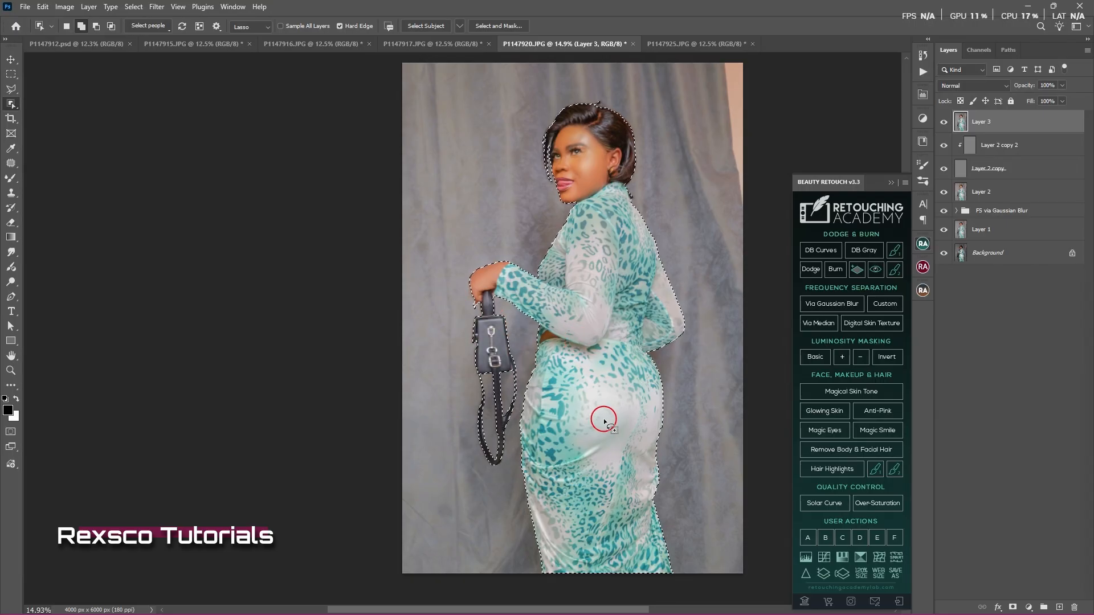
# Step: Add the skirt's edge near the hem to the selection with the Polygonal Lasso tool
pyautogui.click(12, 89)
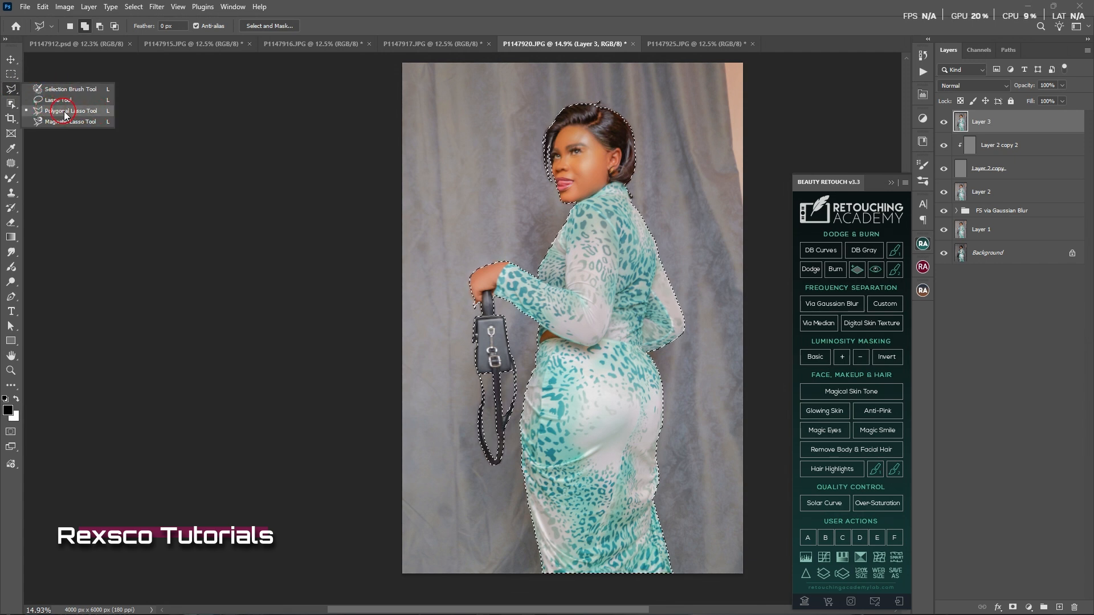
pyautogui.click(66, 114)
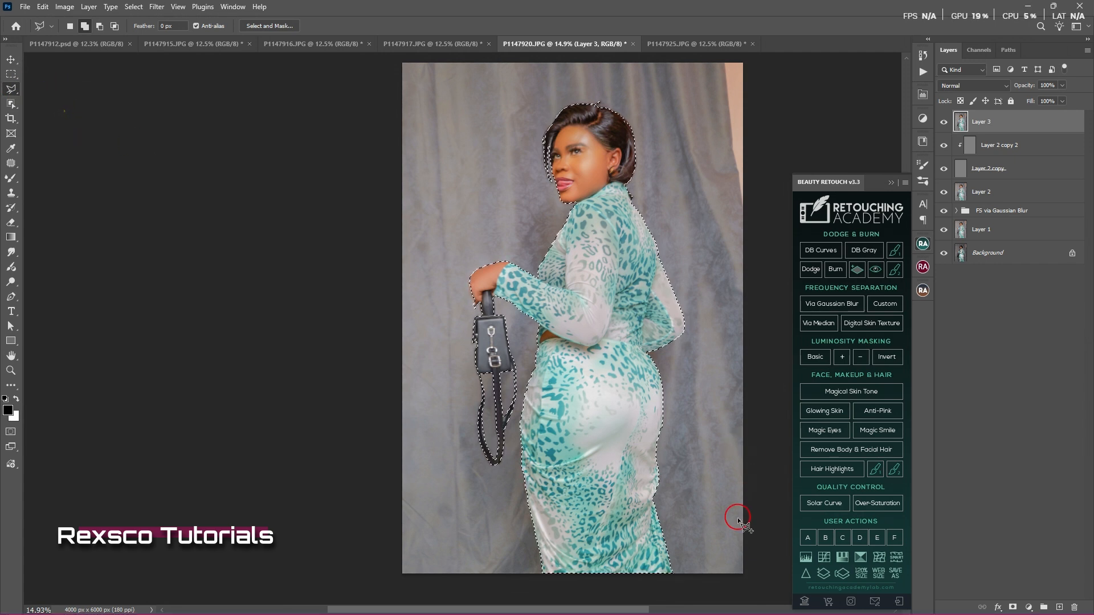
pyautogui.keyDown('alt'); pyautogui.scroll(5, 648, 562); pyautogui.keyUp('alt')
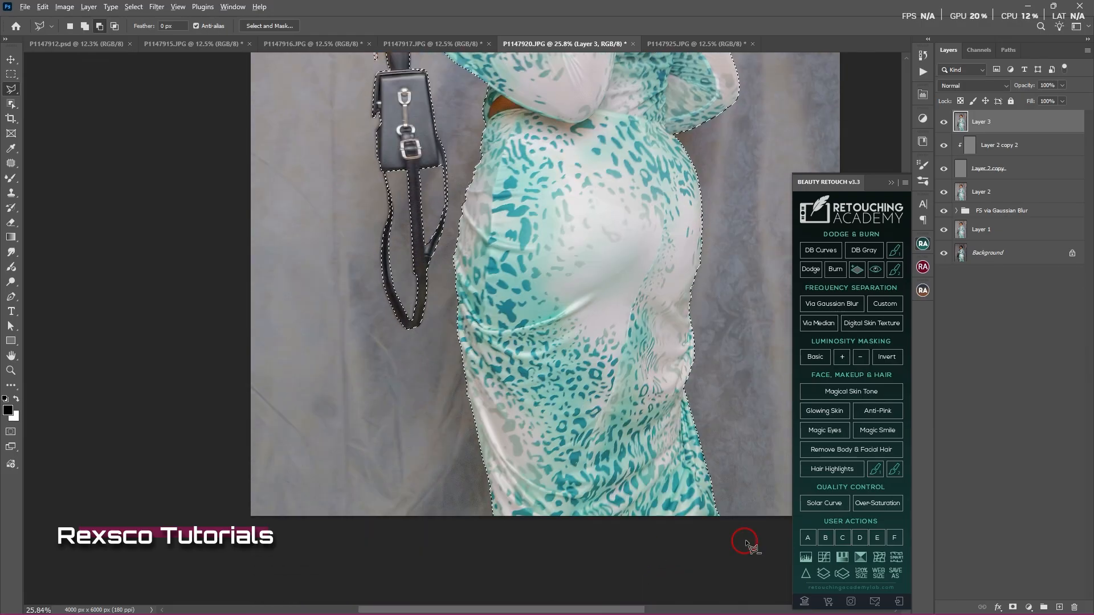
pyautogui.keyDown('alt'); pyautogui.scroll(2, 733, 504); pyautogui.keyUp('alt')
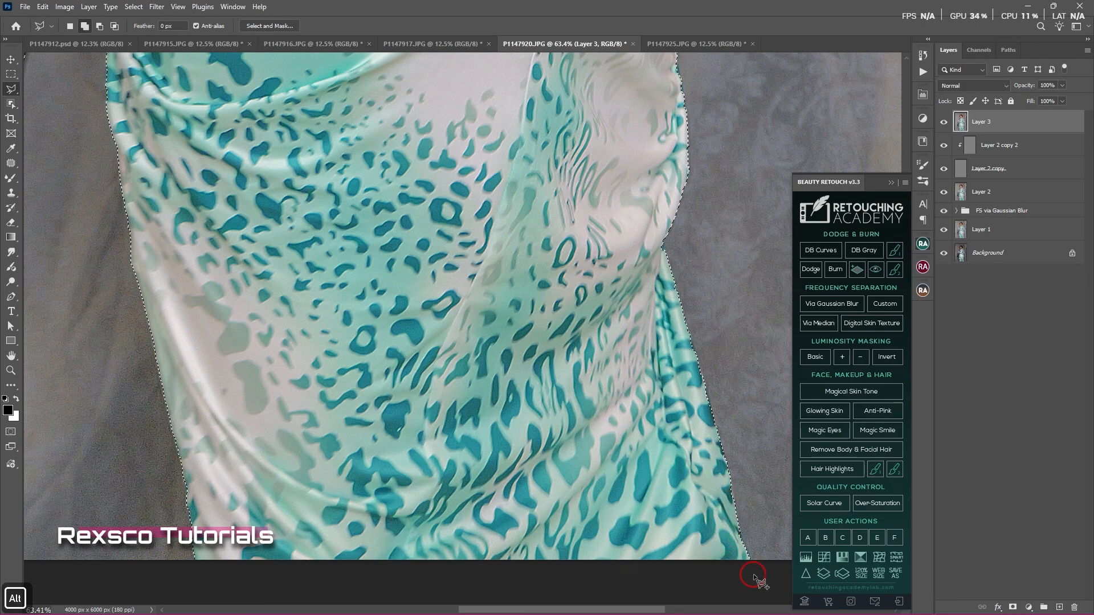
pyautogui.moveTo(710, 514); pyautogui.dragTo(644, 432)
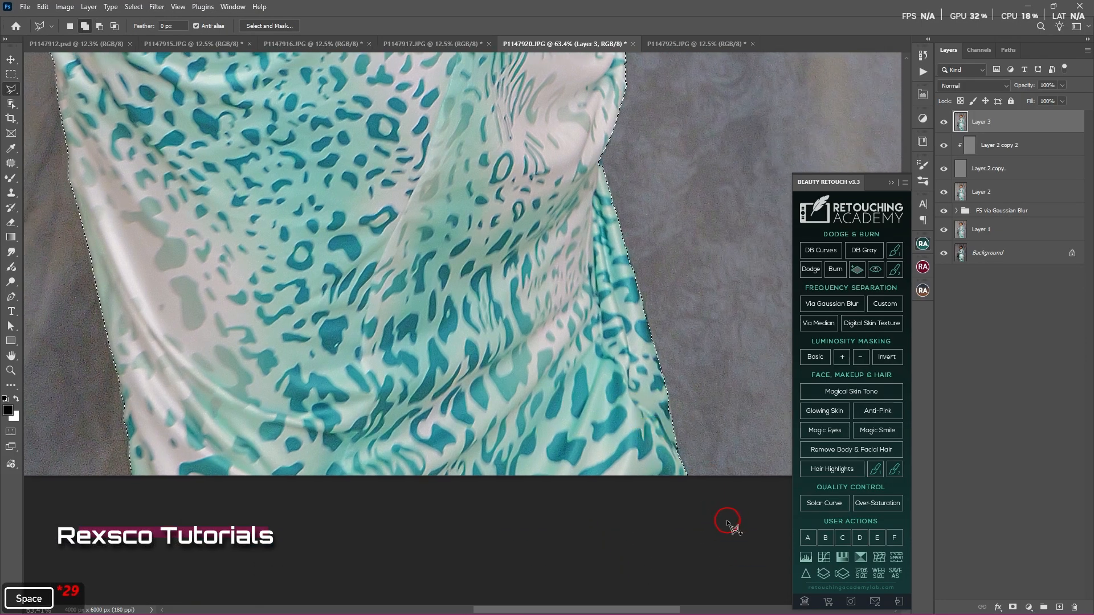
pyautogui.click(712, 537)
pyautogui.click(688, 469)
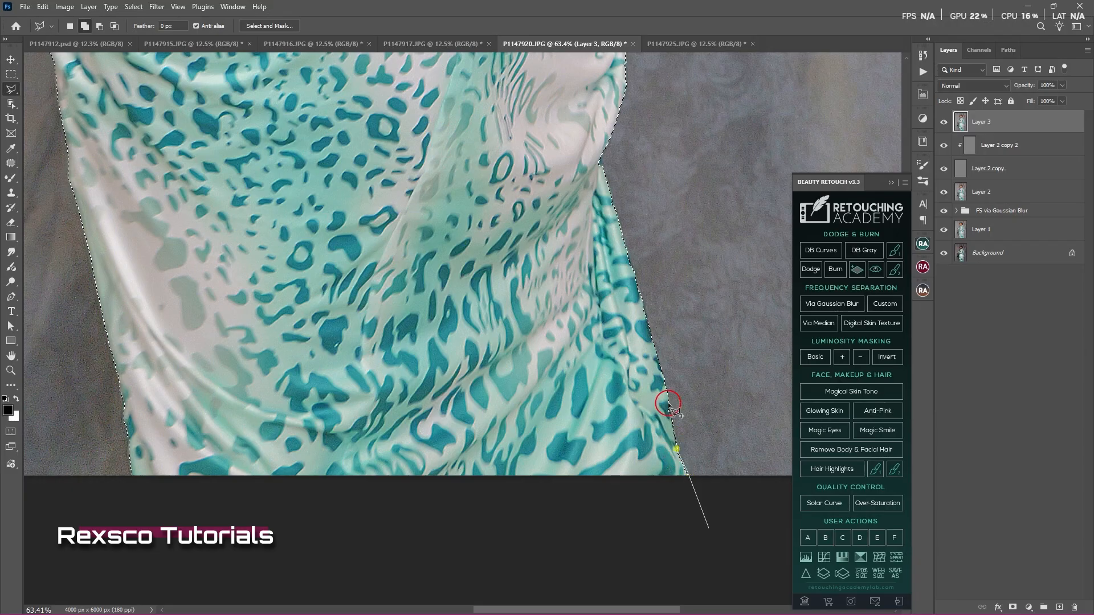
pyautogui.click(601, 157)
# Step: Refine the selection along the outer edge of the handbag strap and beside the fingers
pyautogui.moveTo(456, 188)
pyautogui.mouseDown()
pyautogui.moveTo(515, 347)
pyautogui.moveTo(568, 292)
pyautogui.moveTo(572, 306)
pyautogui.mouseUp()
pyautogui.click(322, 551)
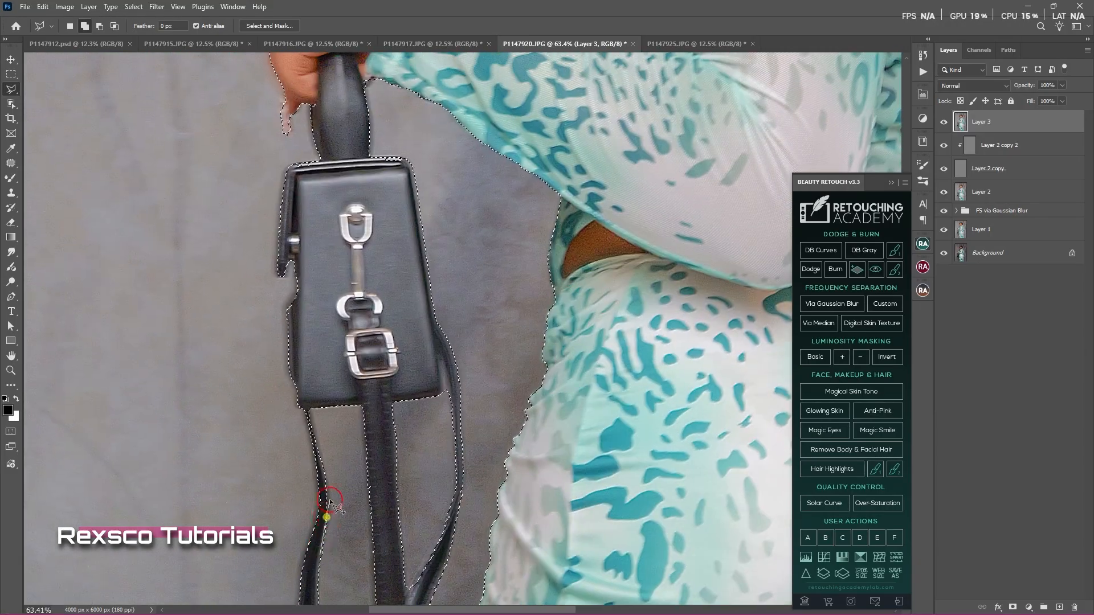
pyautogui.click(330, 485)
pyautogui.click(306, 391)
pyautogui.click(307, 542)
pyautogui.click(322, 552)
pyautogui.moveTo(403, 211); pyautogui.dragTo(419, 365)
pyautogui.click(315, 257)
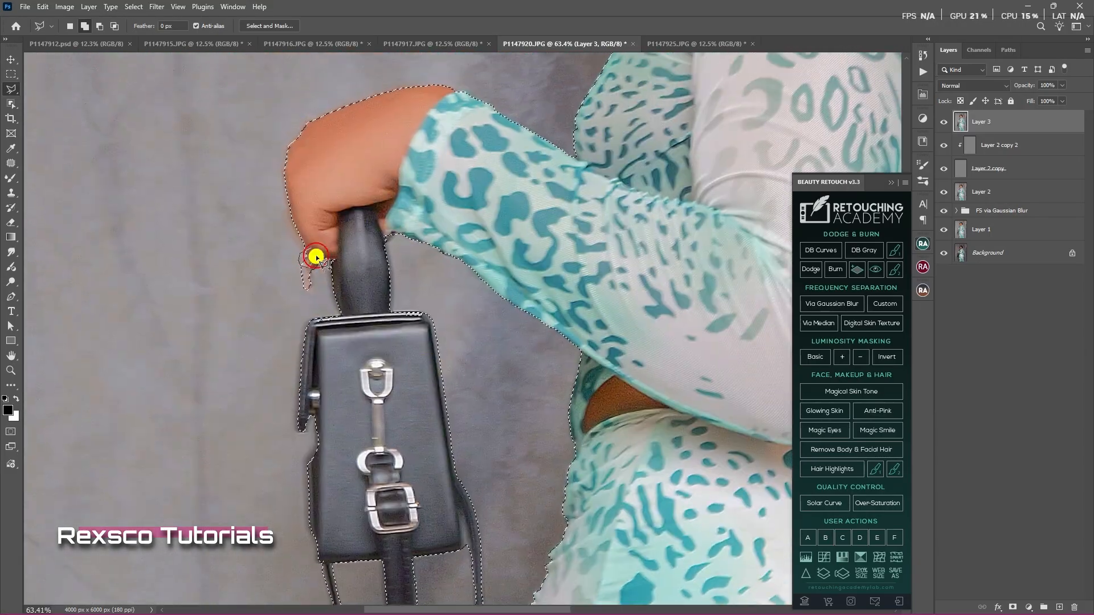
# Step: Refine the selection in the gap between the chin and the collar
pyautogui.moveTo(590, 279); pyautogui.dragTo(566, 325)
pyautogui.moveTo(570, 136)
pyautogui.mouseDown()
pyautogui.moveTo(541, 203)
pyautogui.moveTo(522, 399)
pyautogui.mouseUp()
pyautogui.scroll(3, 522, 393)
pyautogui.click(503, 405)
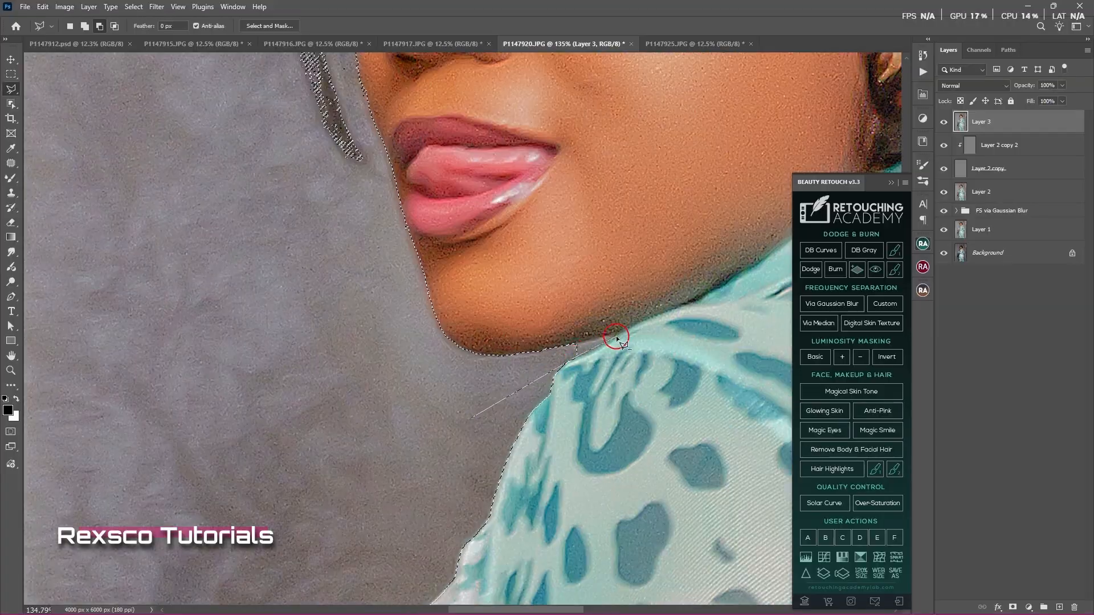
pyautogui.click(617, 339)
# Step: Add the loose hair strand in front of the face to the selection with a wide polygonal outline
pyautogui.scroll(-2, 520, 325)
pyautogui.moveTo(435, 131); pyautogui.dragTo(449, 329)
pyautogui.scroll(-2, 449, 330)
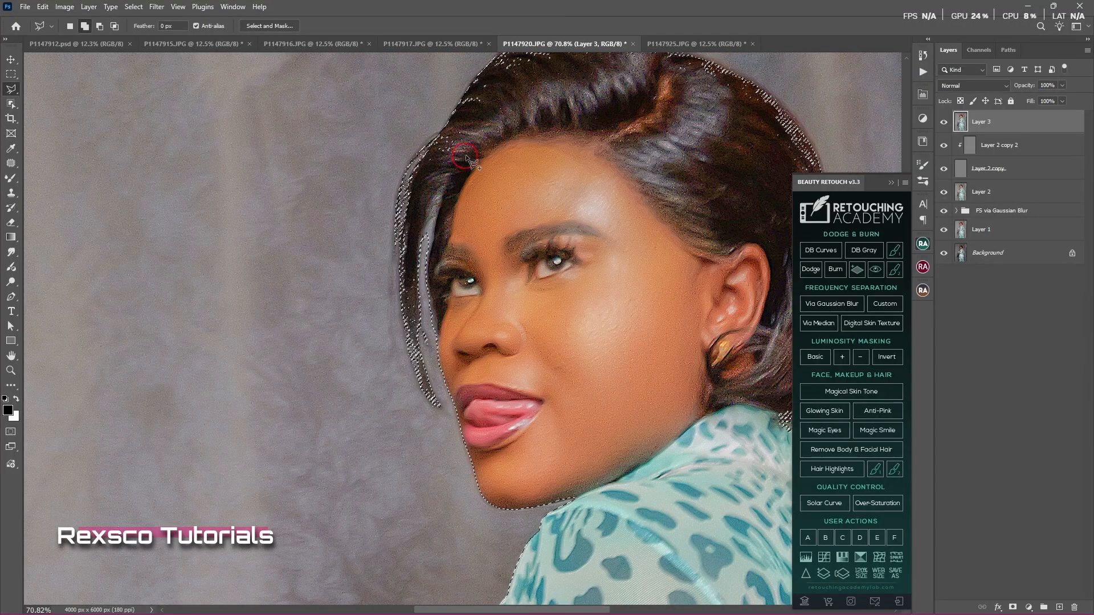
pyautogui.click(456, 499)
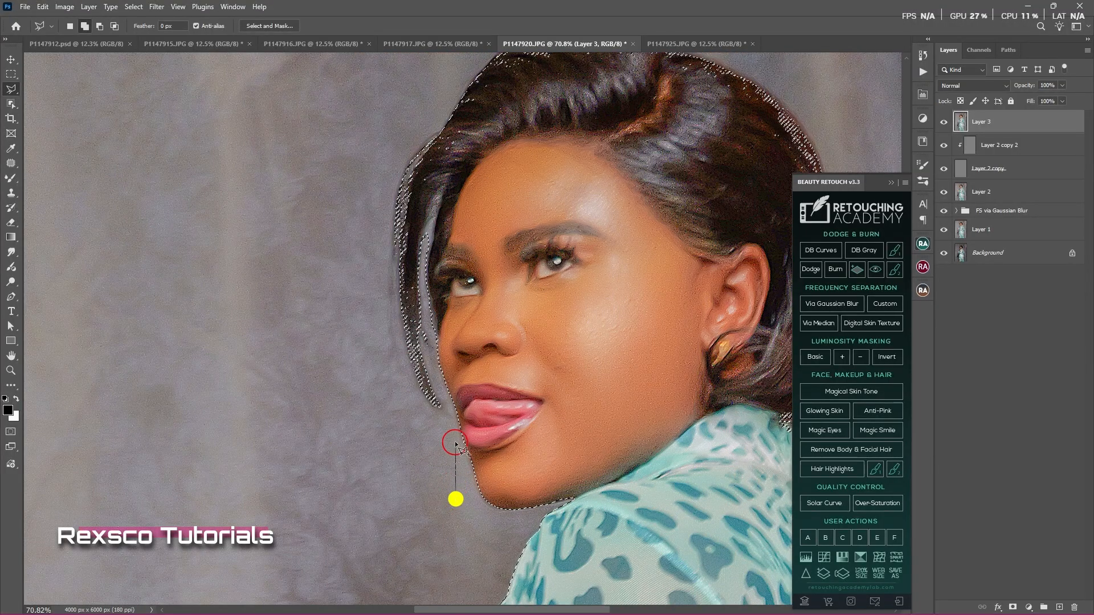
pyautogui.click(452, 418)
pyautogui.click(424, 302)
pyautogui.click(413, 95)
pyautogui.click(366, 176)
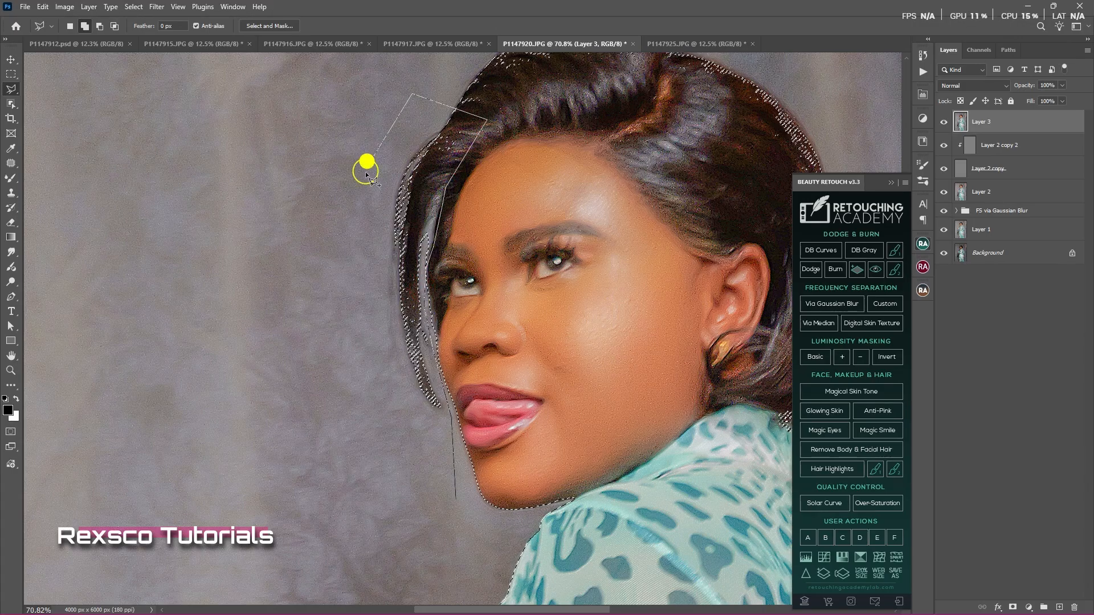
pyautogui.click(391, 360)
pyautogui.click(419, 453)
pyautogui.click(447, 505)
# Step: Subtract the backdrop outside the front hair strand and in the gap between the strand and the face from the selection
pyautogui.keyDown('alt'); pyautogui.click(465, 94); pyautogui.keyUp('alt')
pyautogui.click(444, 130)
pyautogui.click(404, 165)
pyautogui.click(393, 219)
pyautogui.click(402, 325)
pyautogui.click(422, 393)
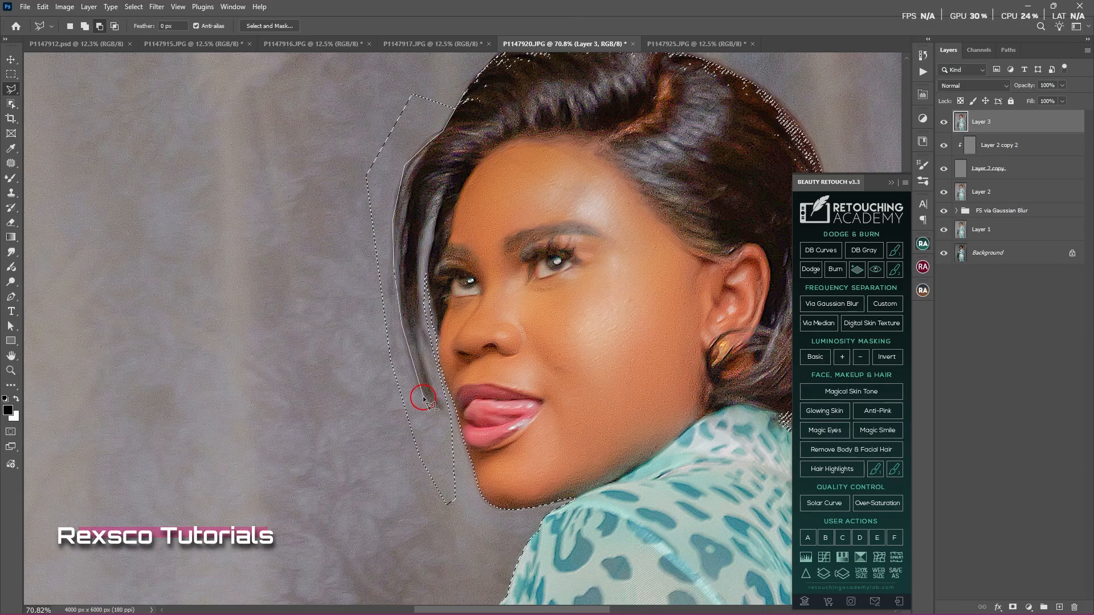
pyautogui.click(435, 410)
pyautogui.click(449, 413)
pyautogui.click(421, 344)
pyautogui.click(440, 185)
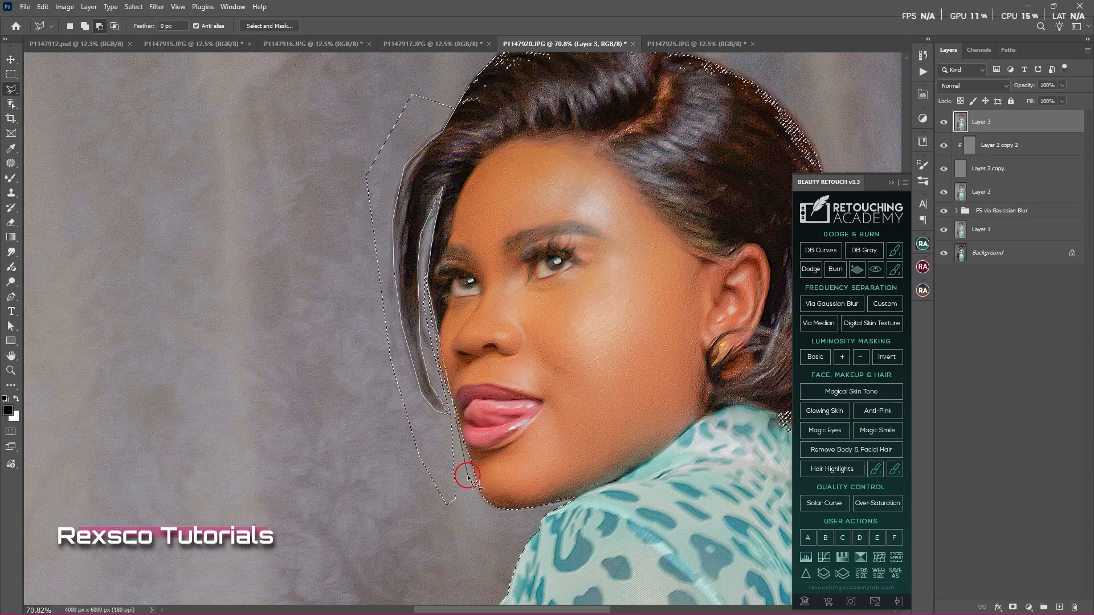
pyautogui.click(463, 527)
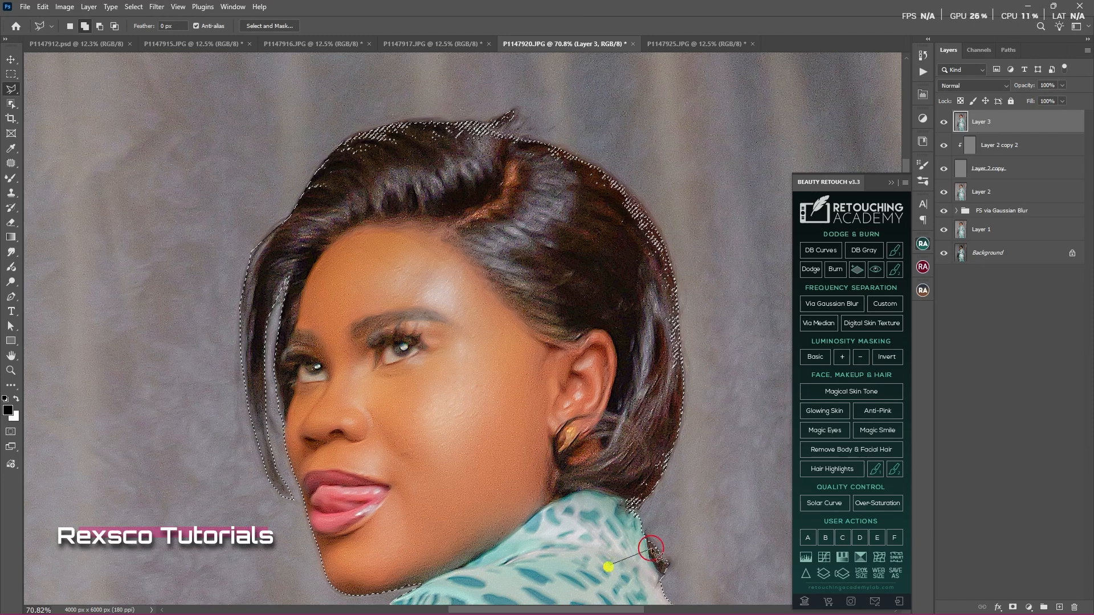
# Step: Add the missing outer edge of the hair, from the nape over the back of the head to the crown, to the selection
pyautogui.click(639, 511)
pyautogui.click(676, 450)
pyautogui.click(685, 390)
pyautogui.click(678, 333)
pyautogui.click(659, 226)
pyautogui.click(586, 161)
pyautogui.click(493, 124)
pyautogui.click(354, 132)
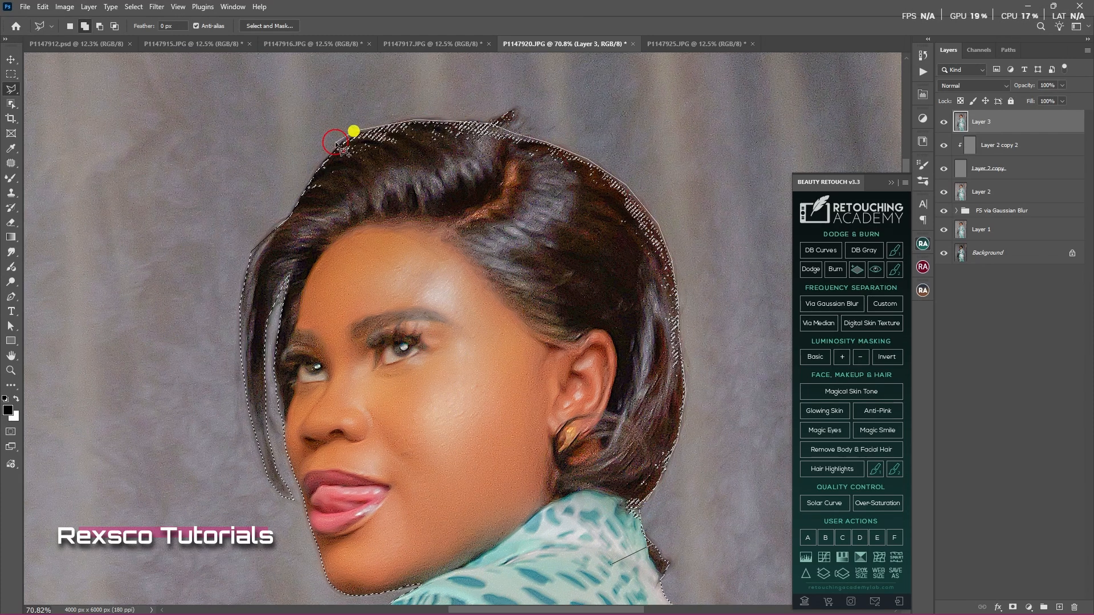
pyautogui.doubleClick(508, 566)
# Step: Subtract the sliver of backdrop above the top of the hair from the selection
pyautogui.keyDown('alt'); pyautogui.click(460, 121); pyautogui.keyUp('alt')
pyautogui.click(601, 144)
pyautogui.click(636, 103)
pyautogui.click(464, 119)
# Step: Feather the selection of the woman and handbag by 3 pixels and copy it to a new layer
pyautogui.scroll(-4, 464, 120)
pyautogui.moveTo(531, 562)
pyautogui.mouseDown()
pyautogui.moveTo(552, 252)
pyautogui.moveTo(618, 93)
pyautogui.mouseUp()
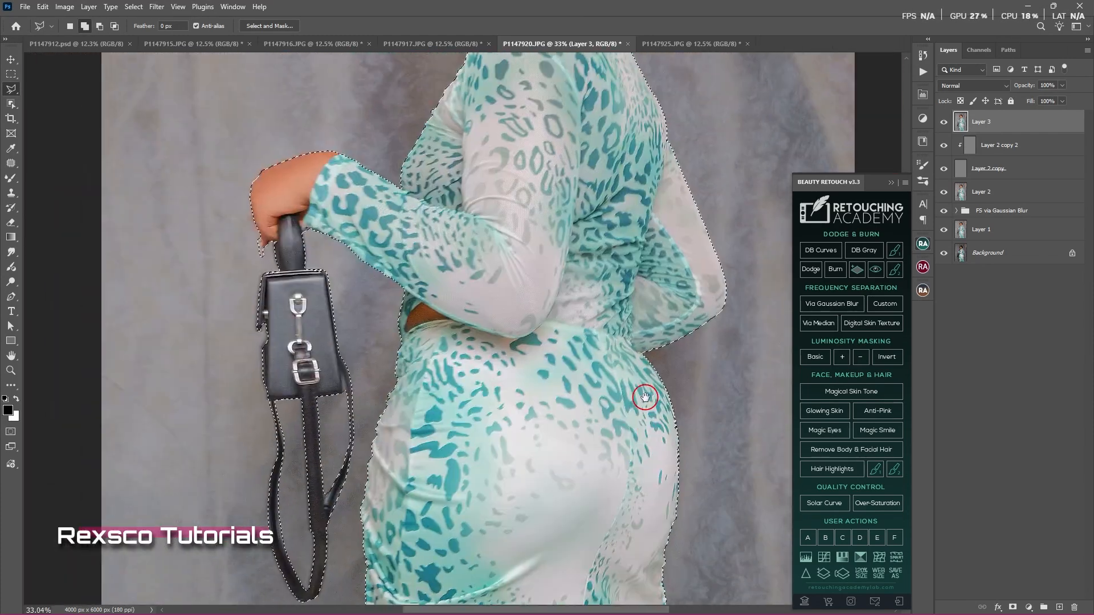
pyautogui.scroll(-6, 569, 394)
pyautogui.scroll(-1, 544, 398)
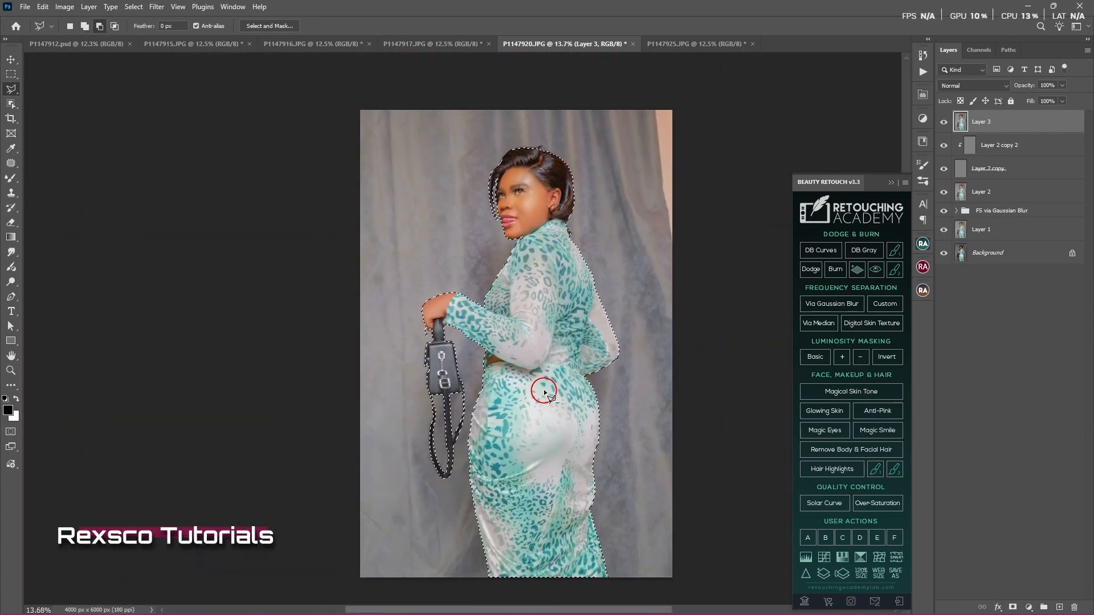
pyautogui.rightClick(530, 278)
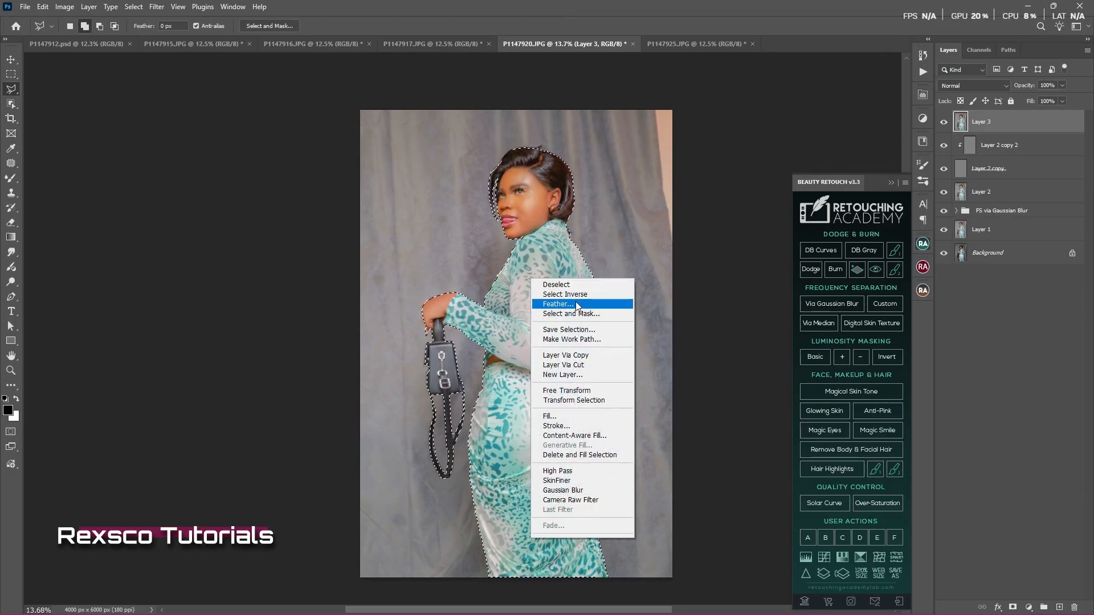
pyautogui.click(554, 304)
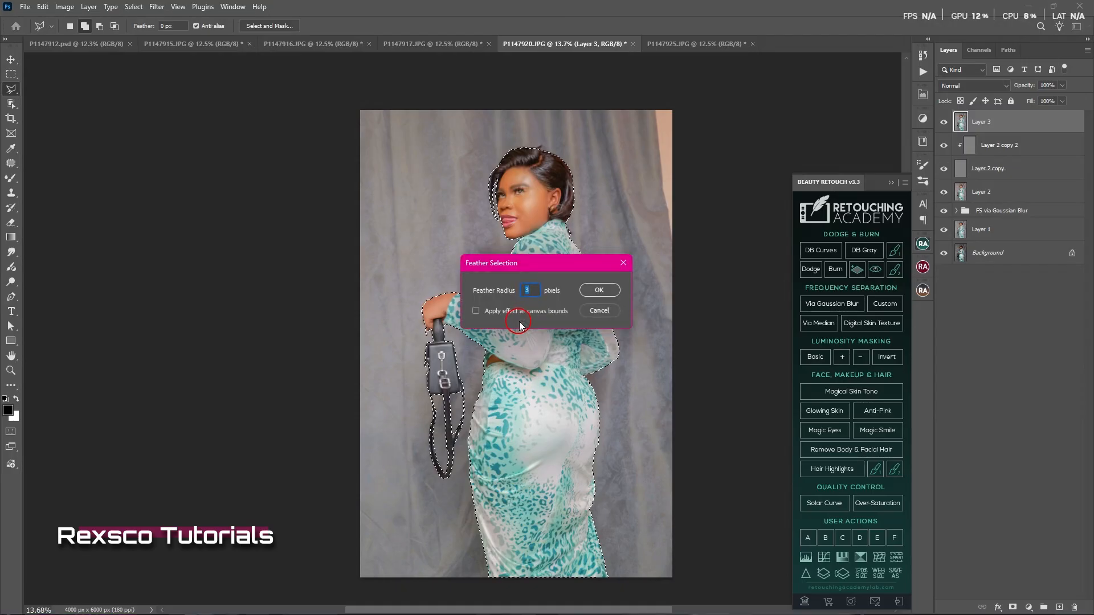
pyautogui.click(599, 290)
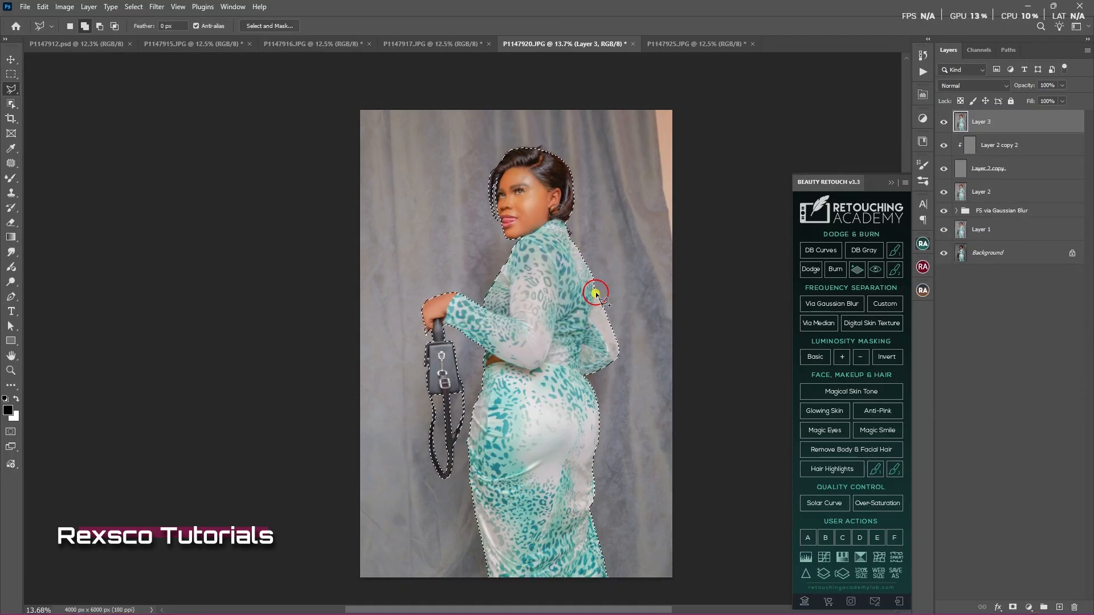
pyautogui.hotkey('ctrl', 'j')
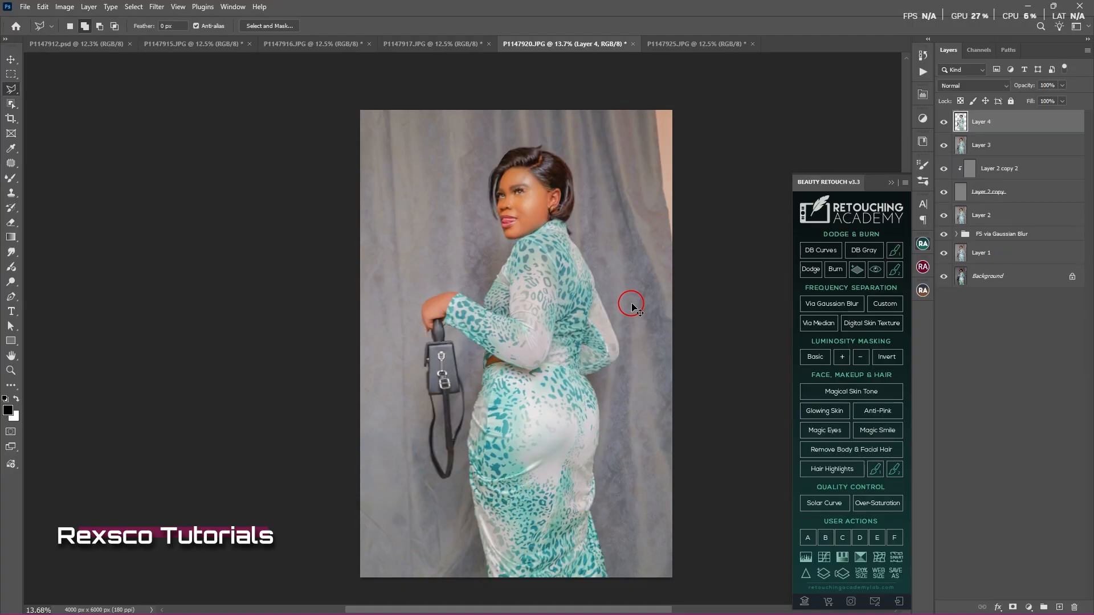
# Step: Unlock the Background layer and group it with all the other layers beneath the cutout layer
pyautogui.click(1003, 147)
pyautogui.keyDown('shift'); pyautogui.click(1014, 252); pyautogui.keyUp('shift')
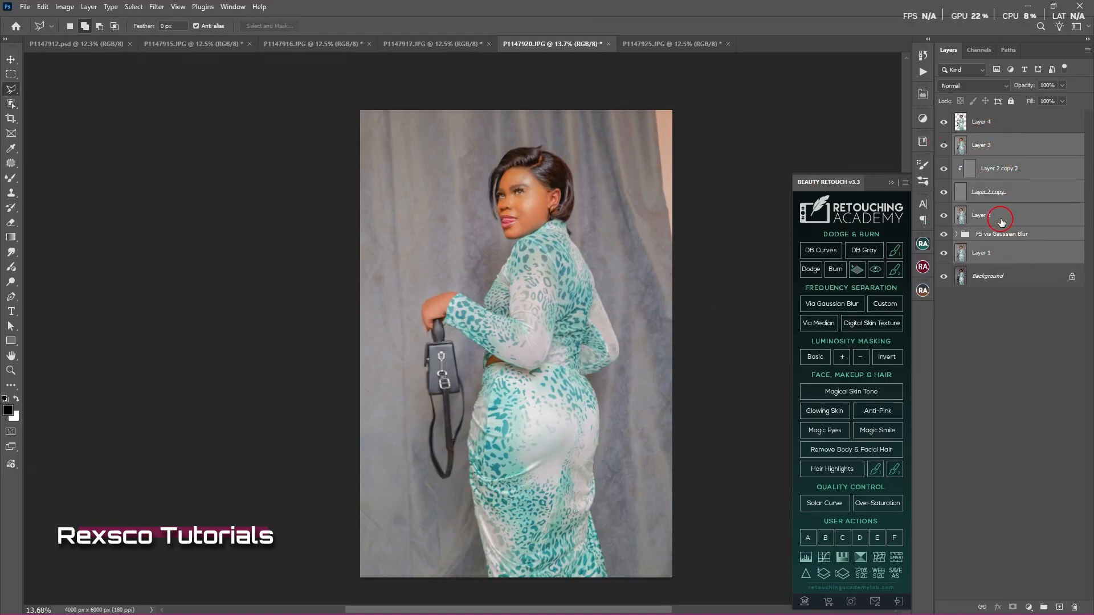
pyautogui.click(1072, 277)
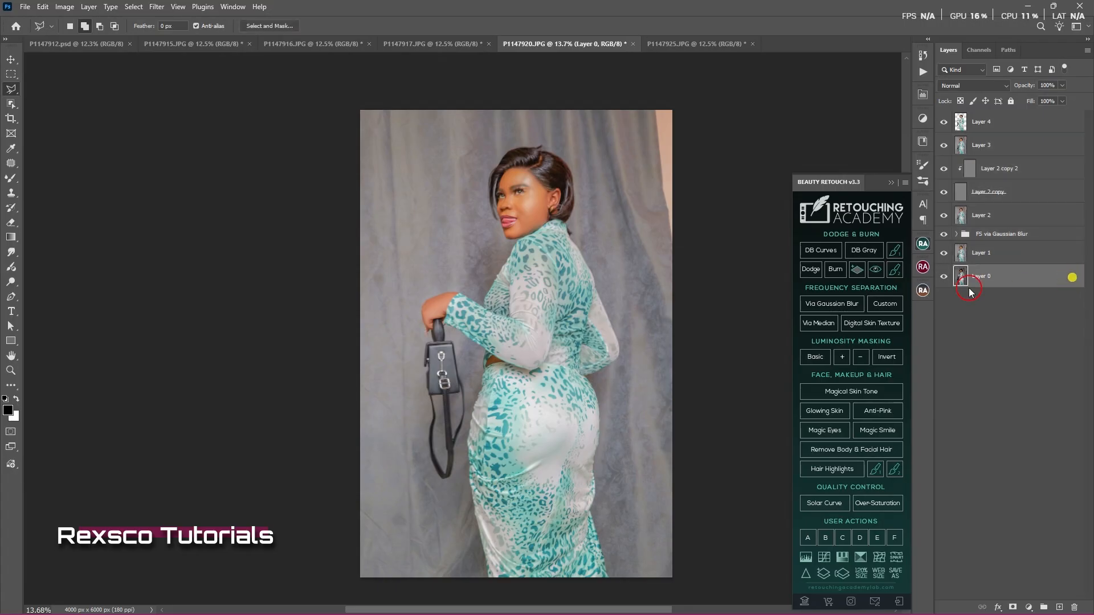
pyautogui.keyDown('shift'); pyautogui.click(993, 145); pyautogui.keyUp('shift')
pyautogui.hotkey('ctrl', 'g')
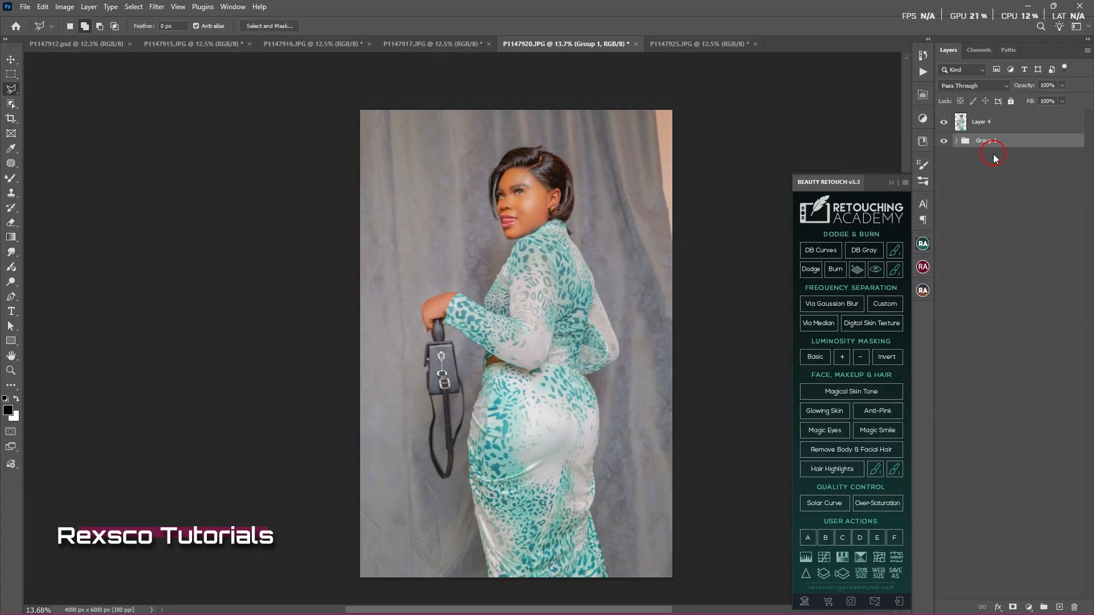
# Step: Examine the cutout's edges with the layer group temporarily hidden, and collapse the Beauty Retouch panel
pyautogui.click(944, 140)
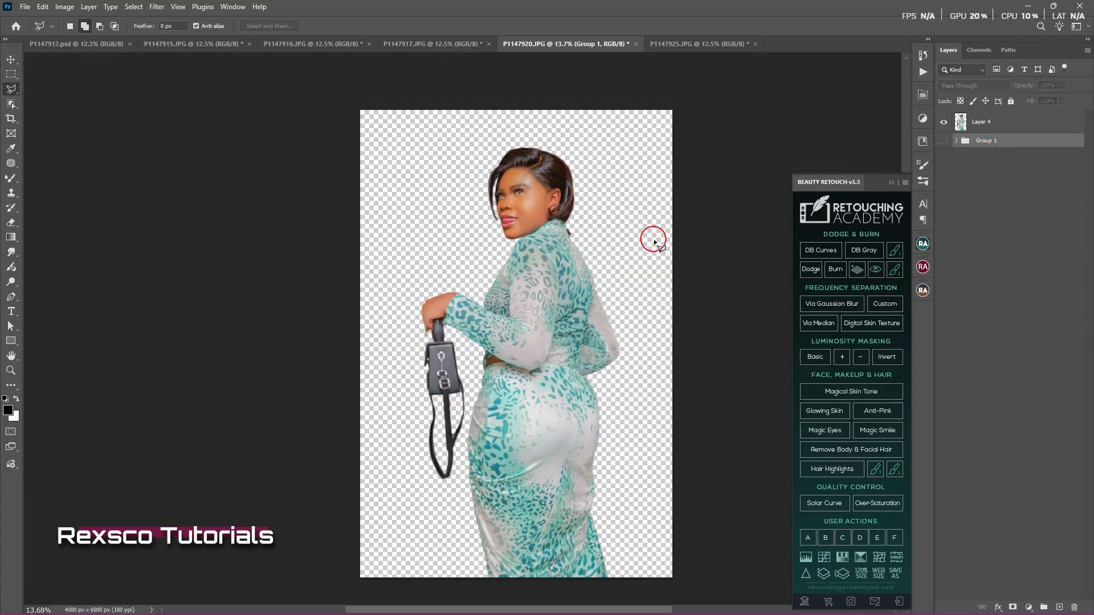
pyautogui.scroll(5, 514, 197)
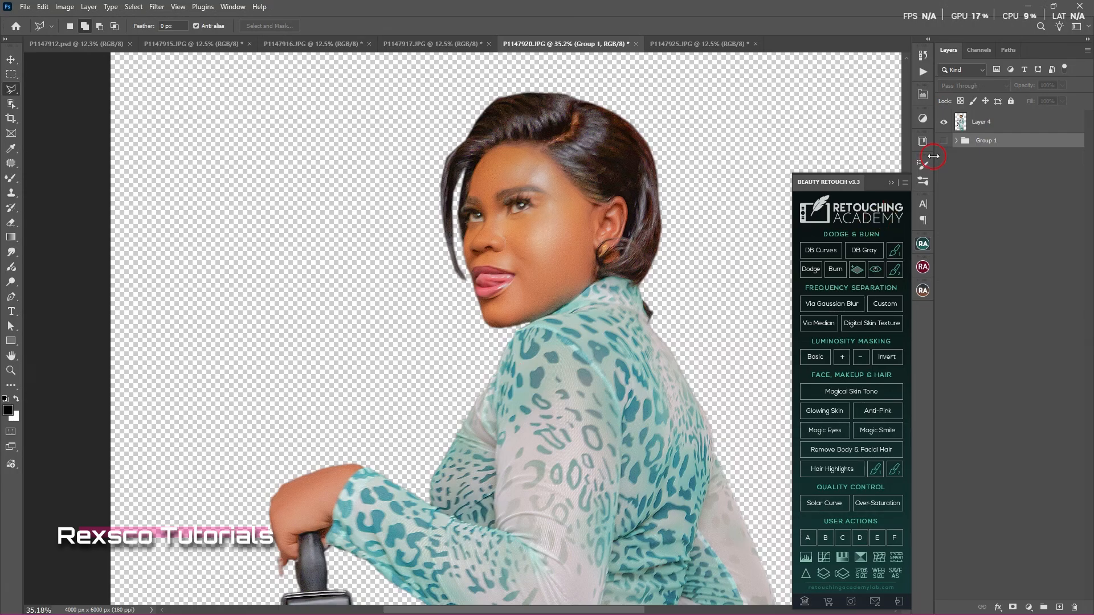
pyautogui.click(893, 183)
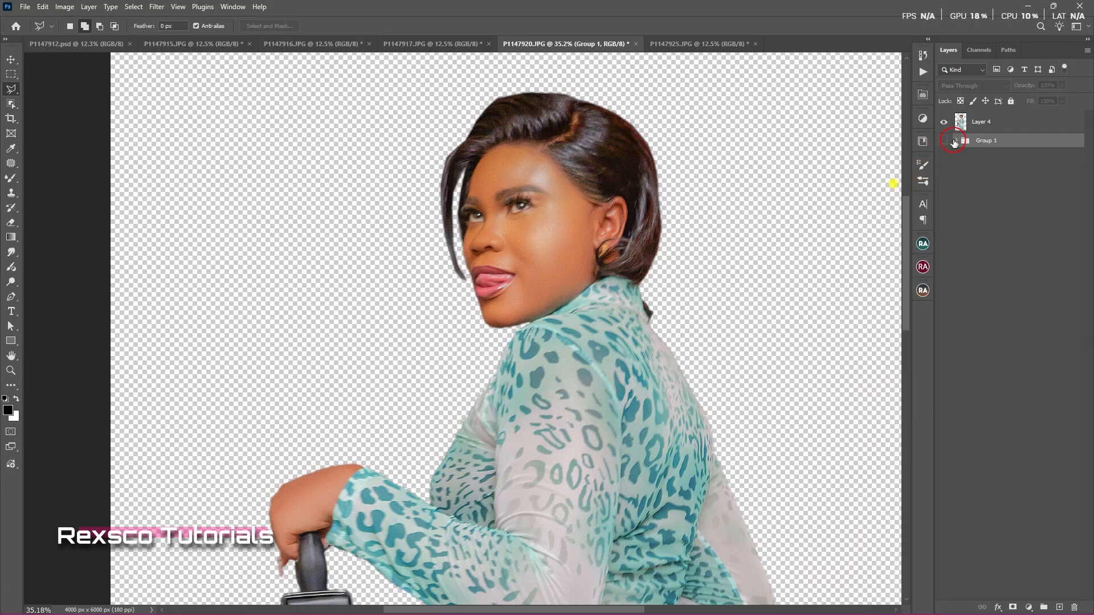
pyautogui.click(944, 140)
pyautogui.scroll(-3, 615, 219)
pyautogui.scroll(-2, 615, 228)
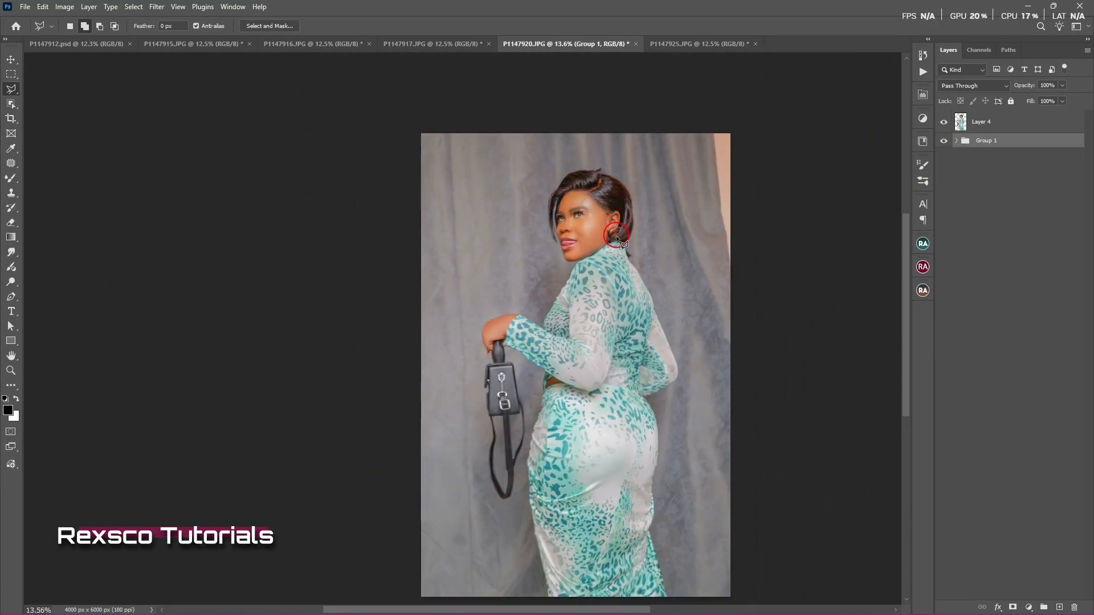
pyautogui.scroll(1, 584, 255)
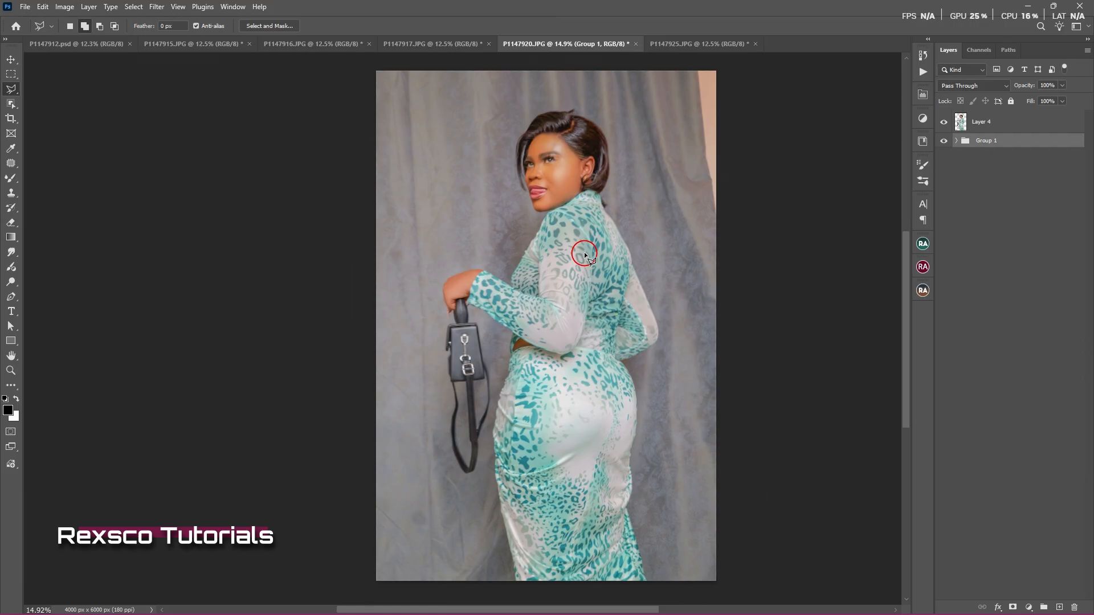
# Step: Place the neon heart image "download (16)" in the document between the cutout layer and Group 1
pyautogui.press('v')
pyautogui.click(584, 254)
pyautogui.click(808, 240)
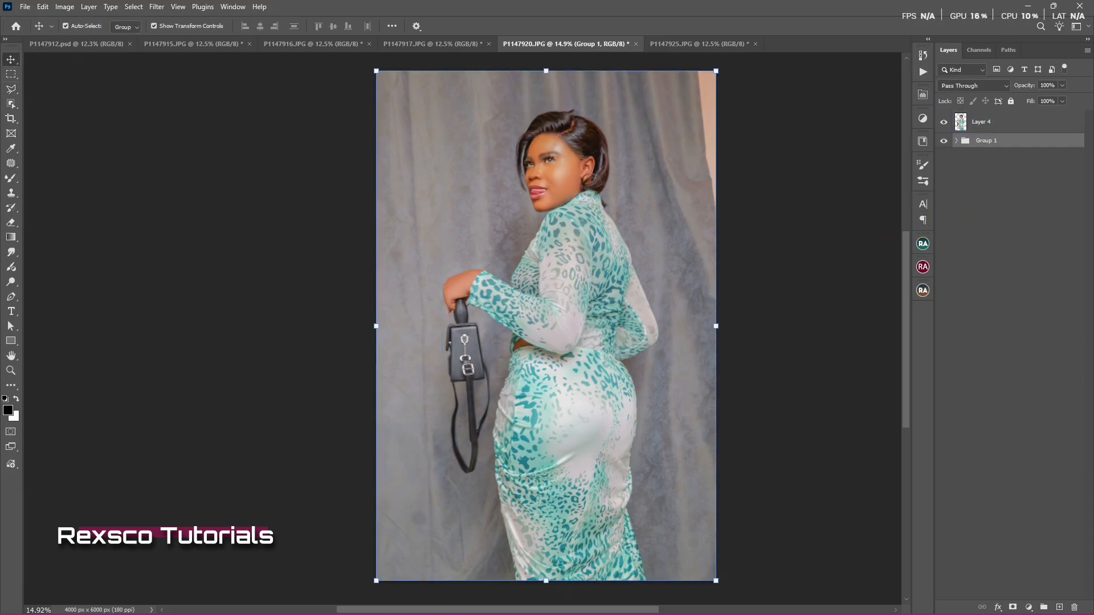
pyautogui.moveTo(1092, 109); pyautogui.dragTo(491, 259)
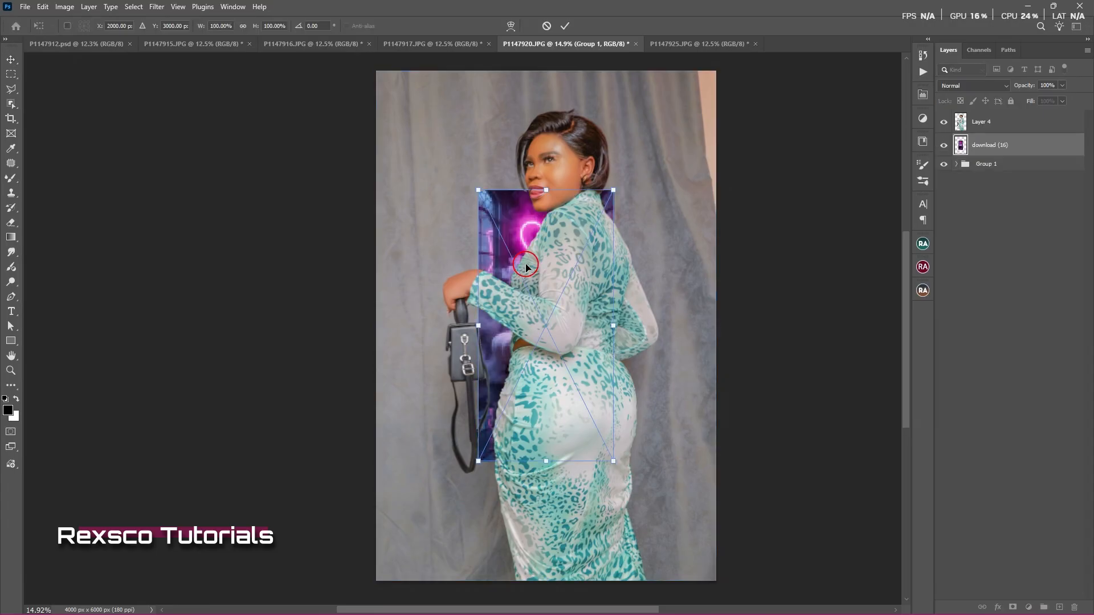
# Step: Stretch the placed neon heart image past the canvas edges so it covers the whole backdrop, and commit the transform
pyautogui.moveTo(478, 190); pyautogui.dragTo(371, 63)
pyautogui.moveTo(614, 461); pyautogui.dragTo(743, 606)
pyautogui.scroll(-4, 698, 507)
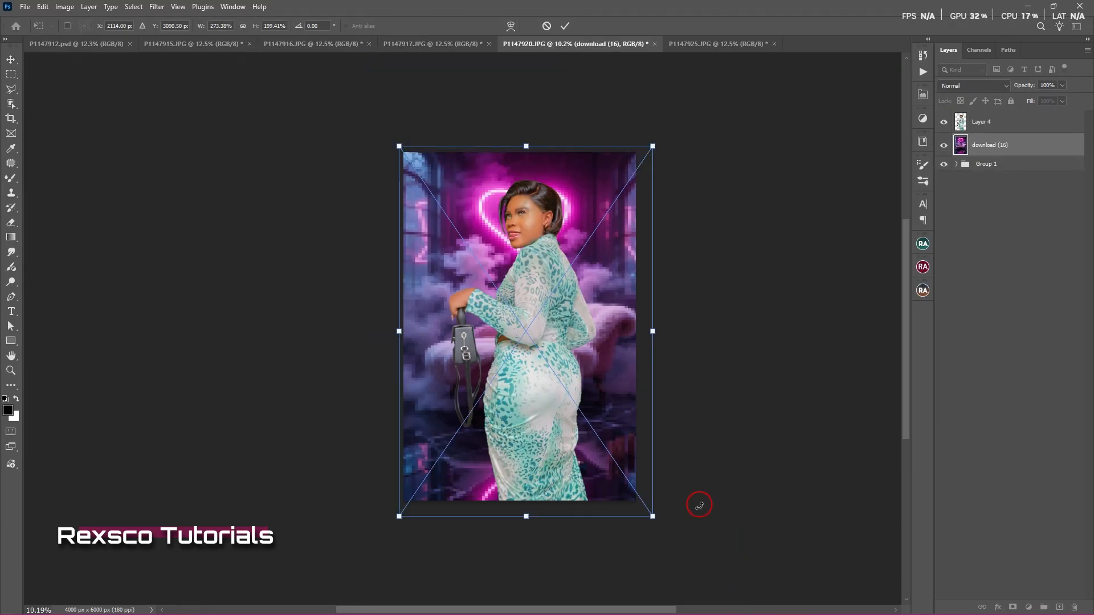
pyautogui.moveTo(653, 519); pyautogui.dragTo(706, 593)
pyautogui.moveTo(704, 368); pyautogui.dragTo(657, 369)
pyautogui.moveTo(398, 369); pyautogui.dragTo(390, 370)
pyautogui.moveTo(590, 184); pyautogui.dragTo(590, 152)
pyautogui.click(565, 26)
pyautogui.scroll(4, 536, 323)
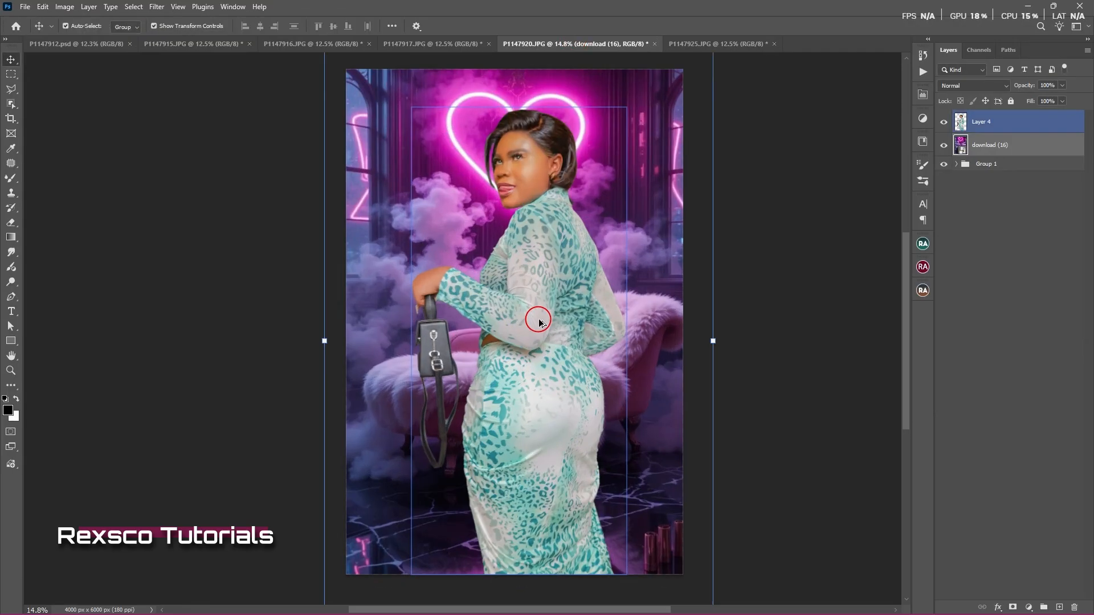
# Step: Enlarge the neon heart background to about 5606 × 8939 px, extending it further beyond every canvas edge, and commit the transform
pyautogui.scroll(-7, 538, 320)
pyautogui.moveTo(429, 497); pyautogui.dragTo(423, 511)
pyautogui.moveTo(524, 512); pyautogui.dragTo(525, 541)
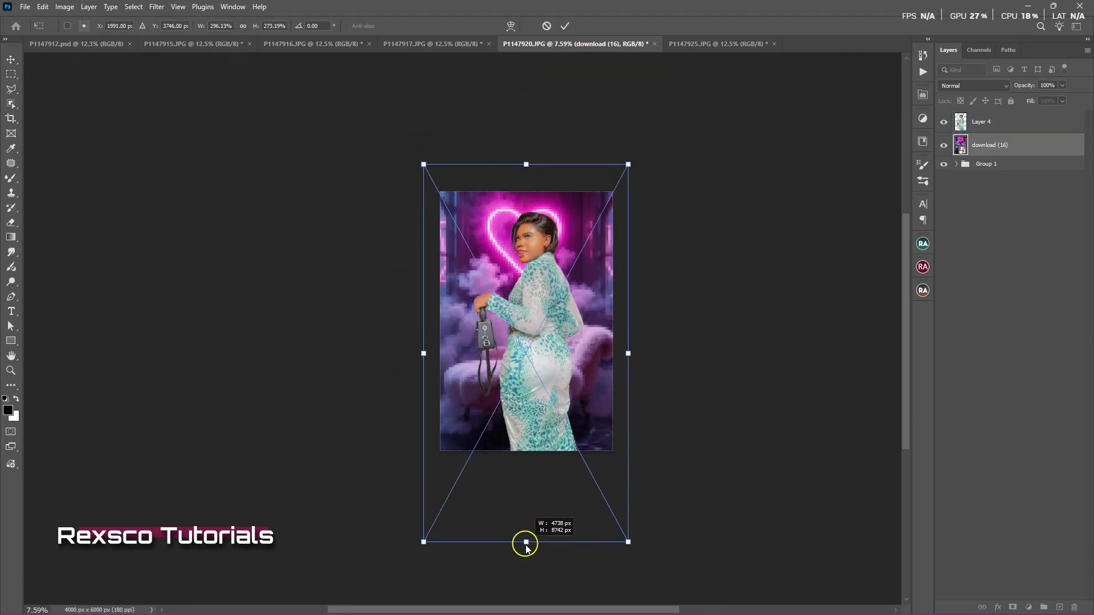
pyautogui.moveTo(525, 166); pyautogui.dragTo(524, 156)
pyautogui.moveTo(424, 351); pyautogui.dragTo(408, 348)
pyautogui.moveTo(628, 350); pyautogui.dragTo(650, 349)
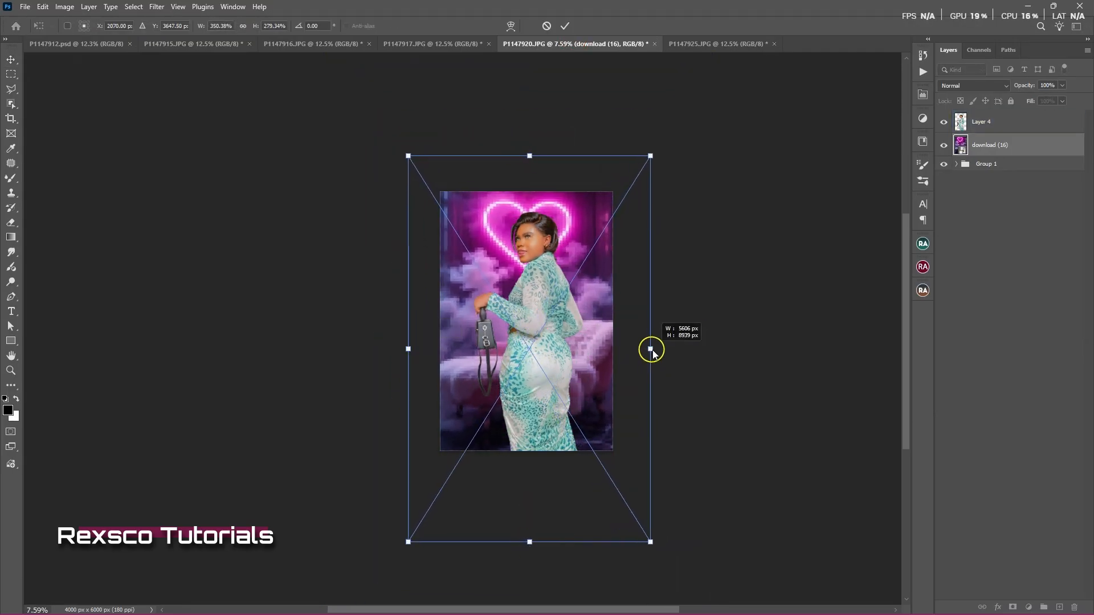
pyautogui.click(565, 27)
pyautogui.scroll(3, 531, 305)
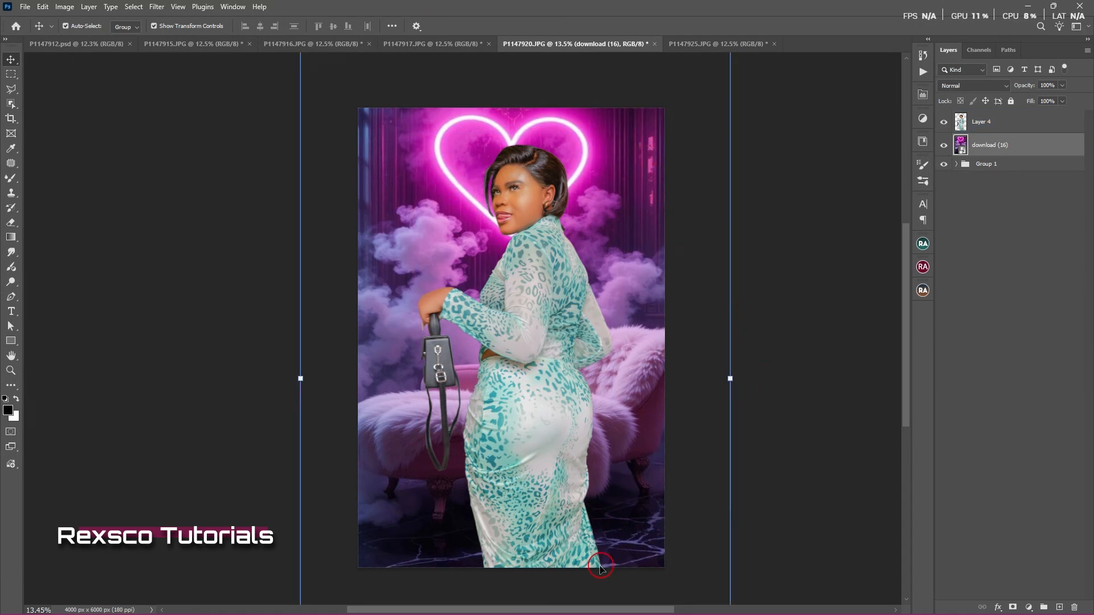
# Step: Try cropping the lower part of the image to a height of about 5183 px, and undo the crop
pyautogui.click(1012, 124)
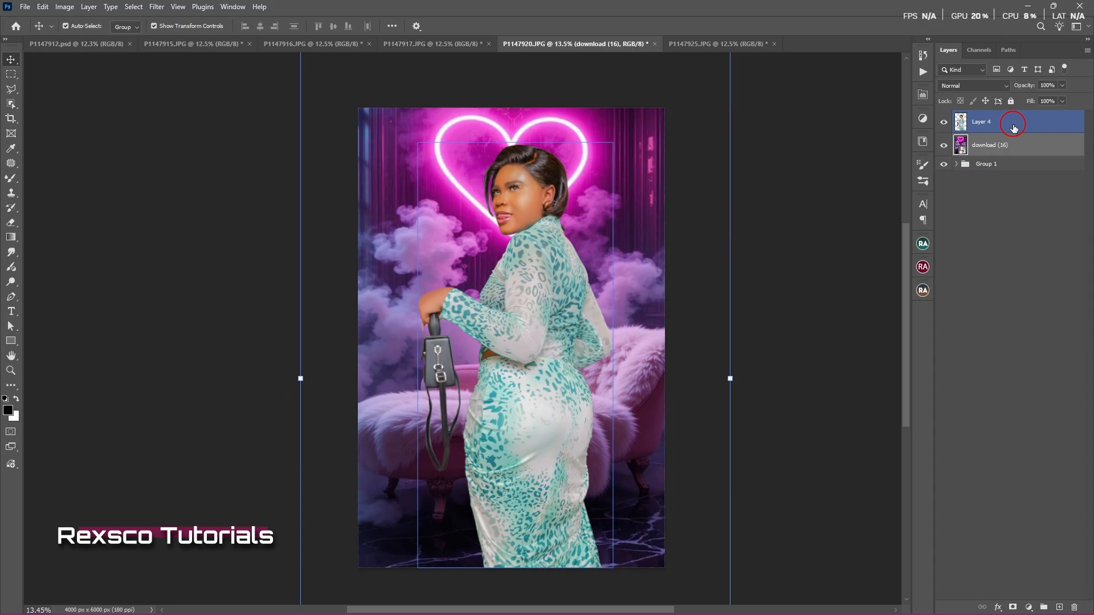
pyautogui.press('c')
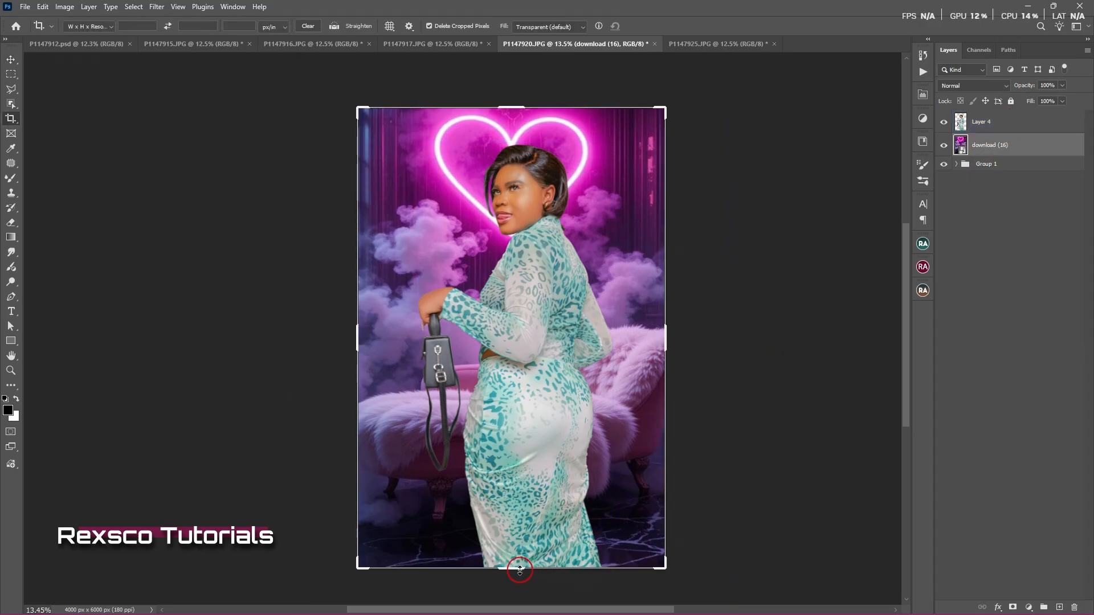
pyautogui.moveTo(520, 569); pyautogui.dragTo(524, 539)
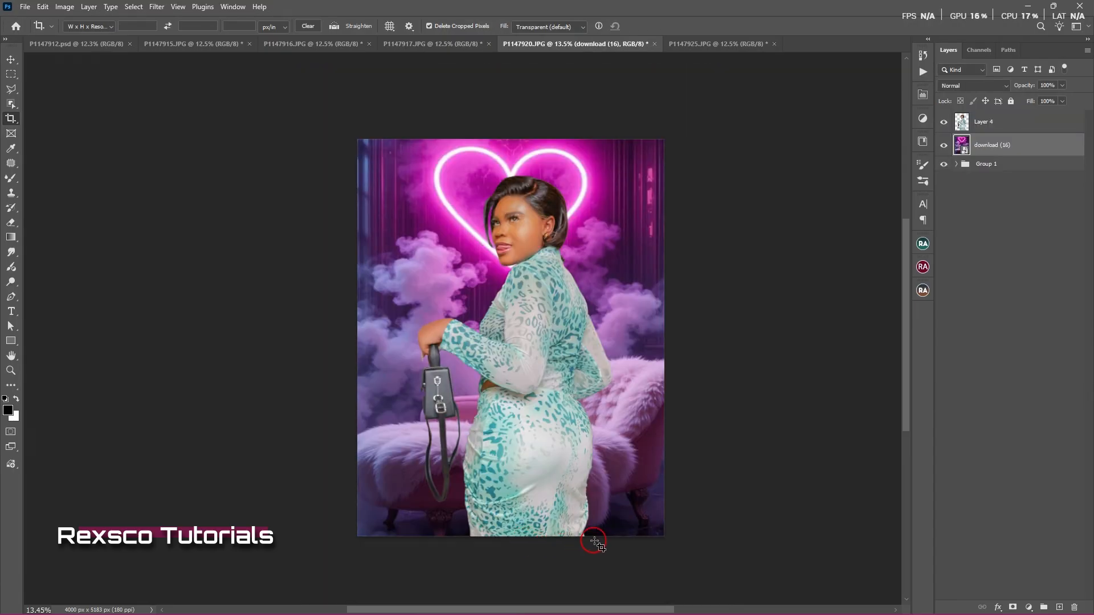
pyautogui.hotkey('ctrl', 'z')
# Step: Crop the image to the 4 : 5 (8 : 10) ratio, framing the woman from above the neon heart down to her lower skirt
pyautogui.click(89, 24)
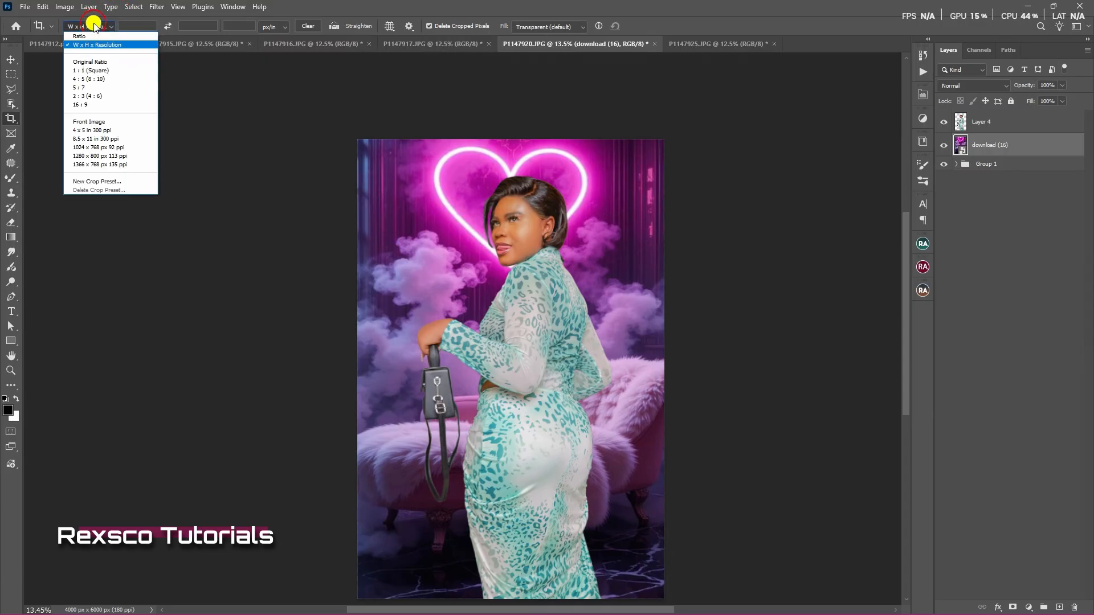
pyautogui.click(103, 80)
pyautogui.moveTo(644, 368); pyautogui.dragTo(570, 403)
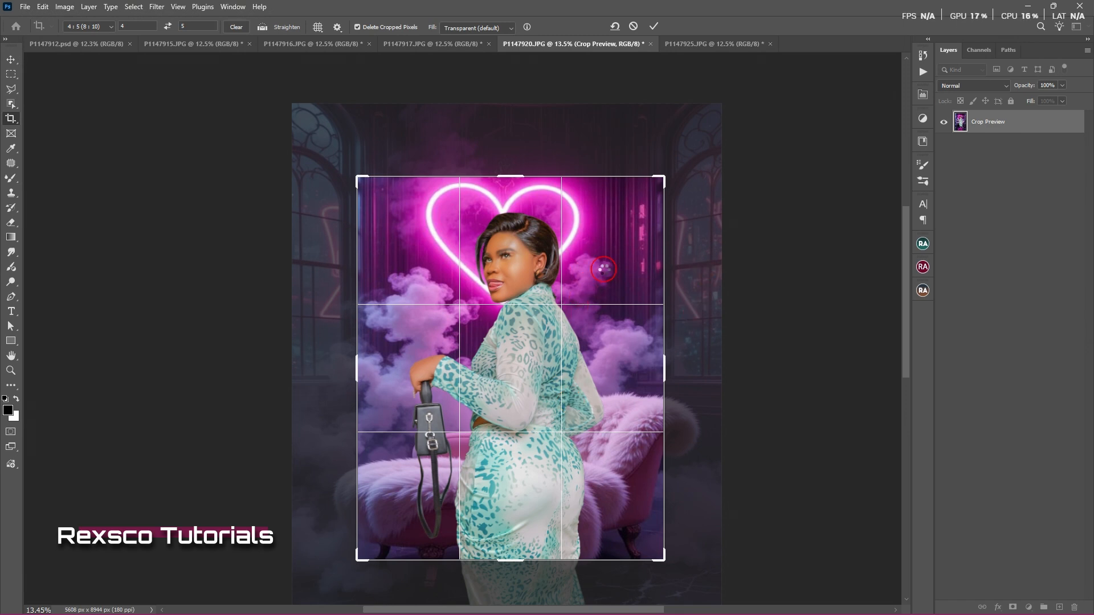
pyautogui.press('Return')
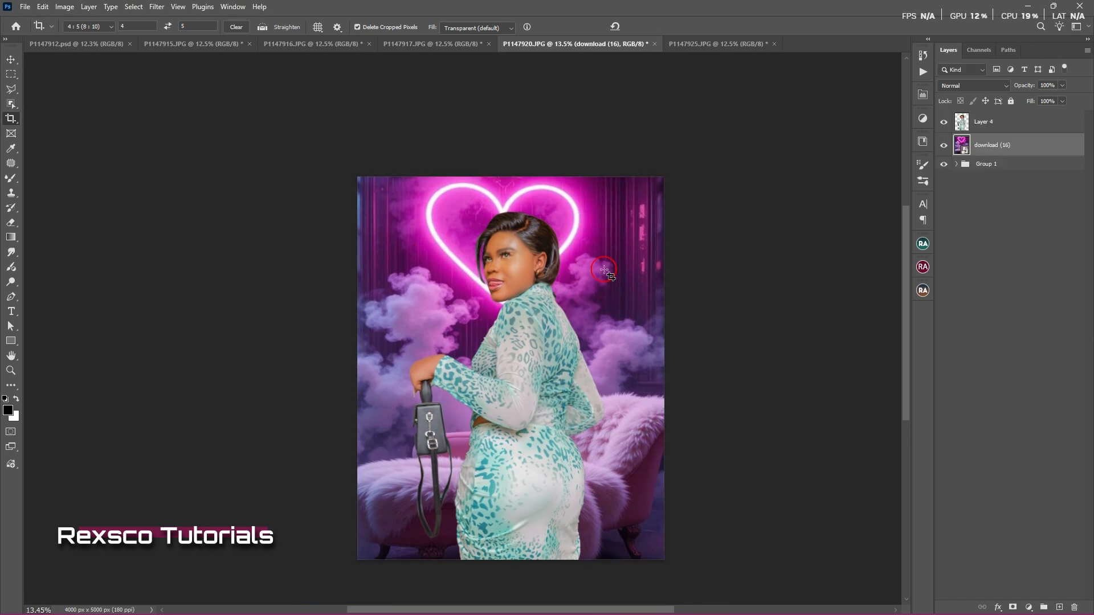
pyautogui.scroll(3, 605, 270)
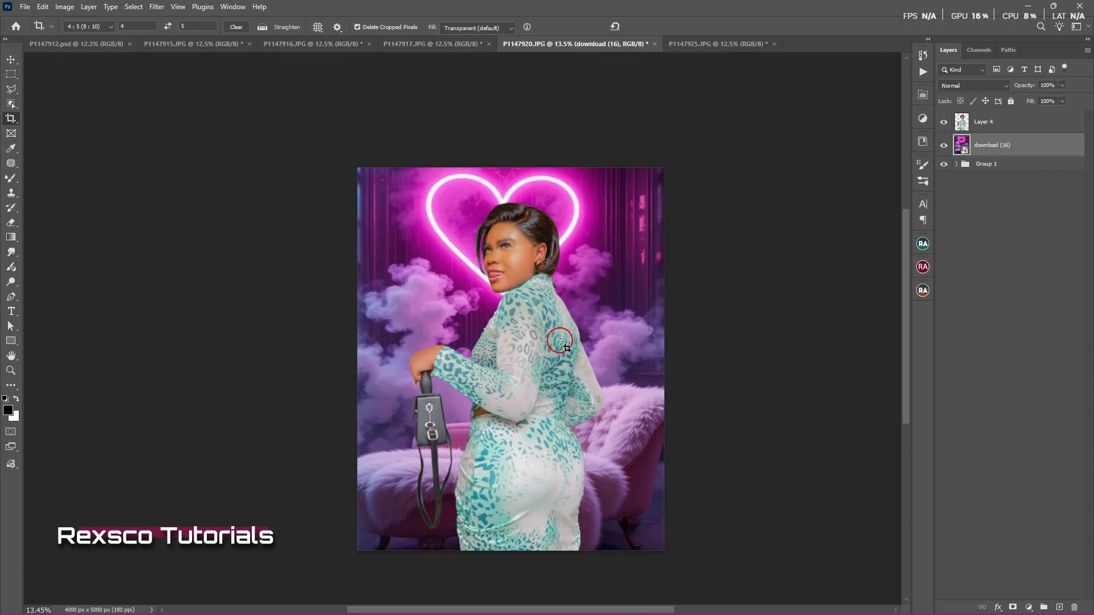
pyautogui.scroll(3, 555, 340)
pyautogui.scroll(-2, 555, 336)
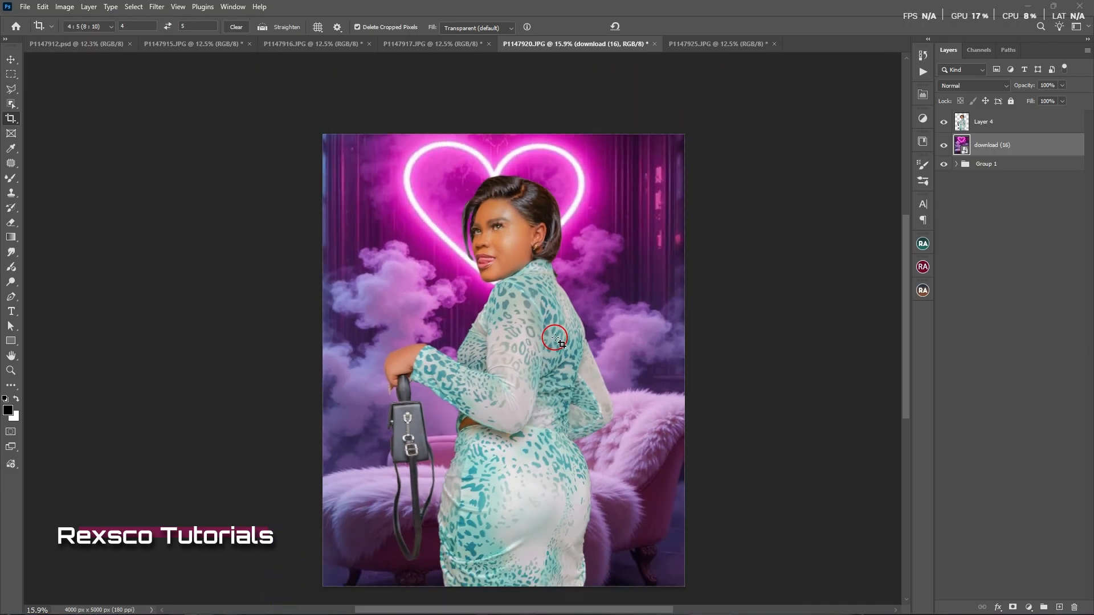
pyautogui.scroll(1, 556, 327)
pyautogui.moveTo(556, 305); pyautogui.dragTo(532, 332)
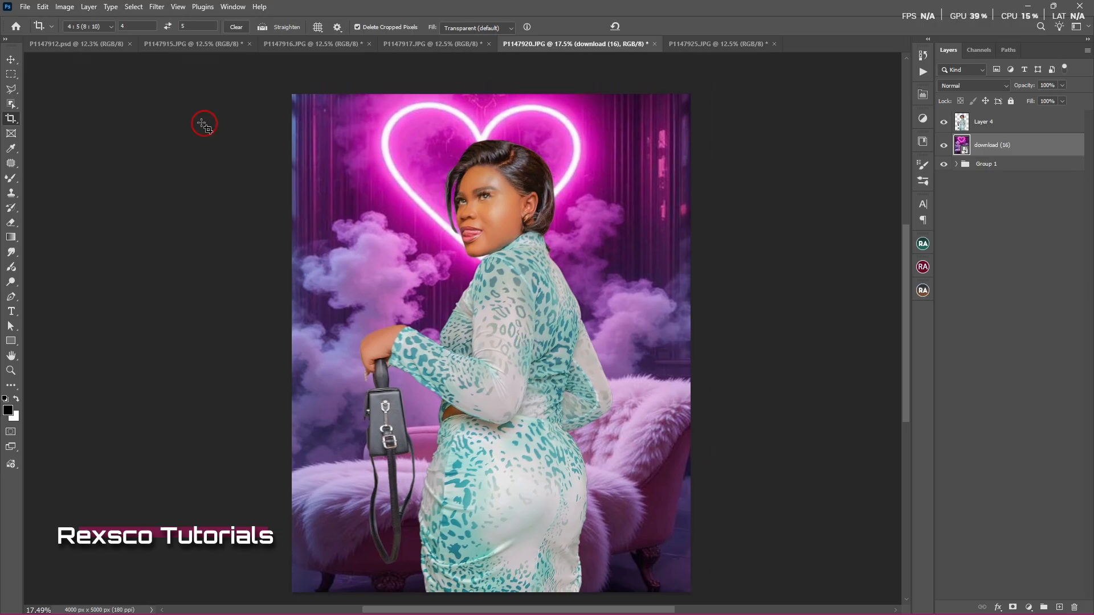
# Step: Place the pink smoke image download (14) just above the neon background layer, scale it to about 159.54%, and commit the transform
pyautogui.click(8, 63)
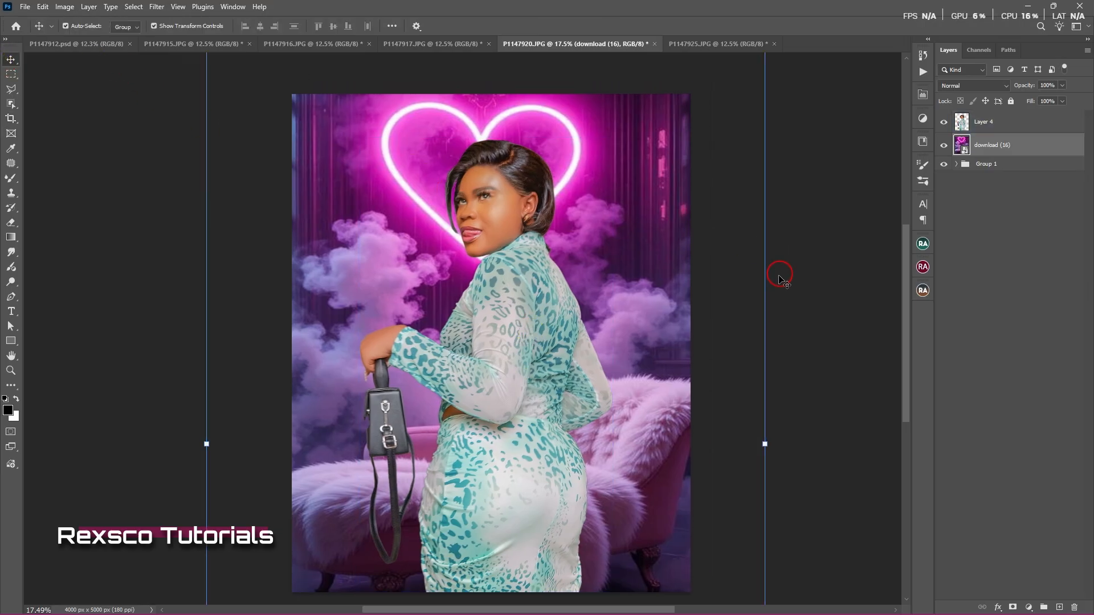
pyautogui.click(347, 194)
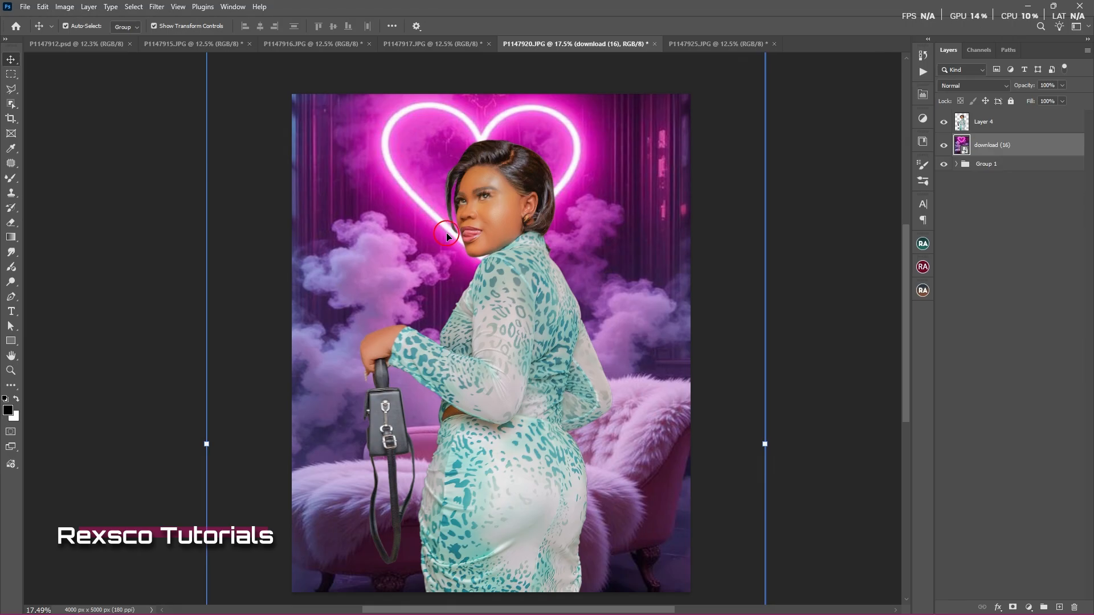
pyautogui.click(523, 208)
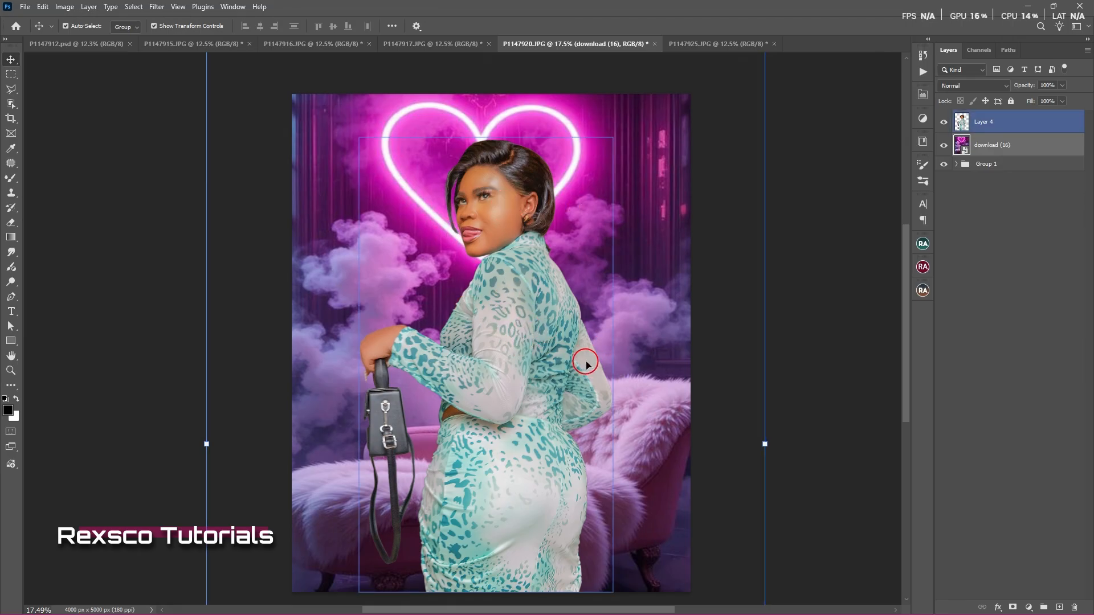
pyautogui.click(655, 314)
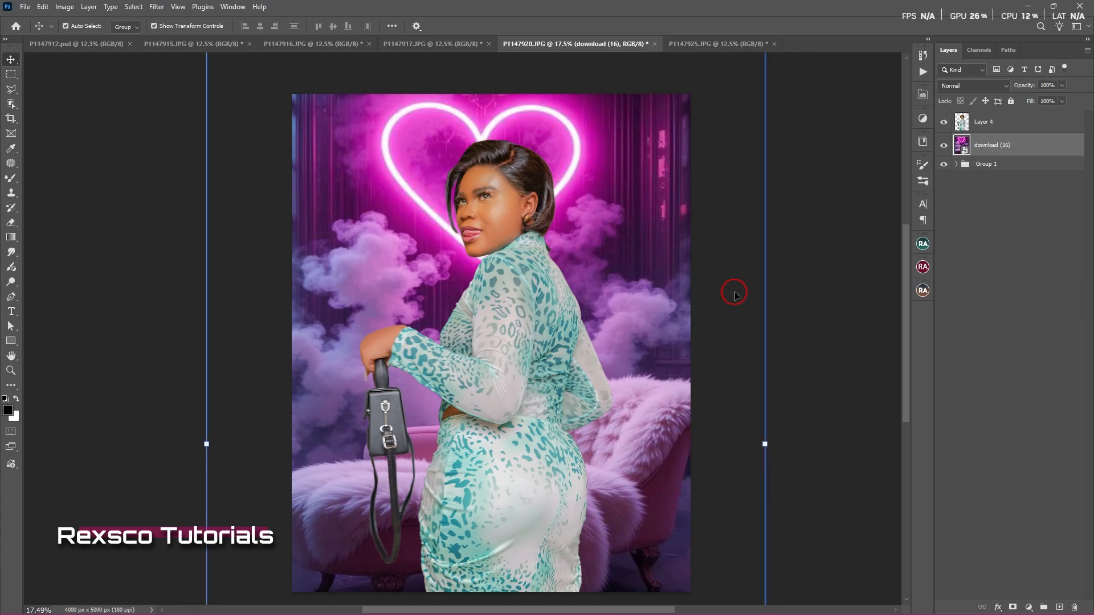
pyautogui.click(960, 119)
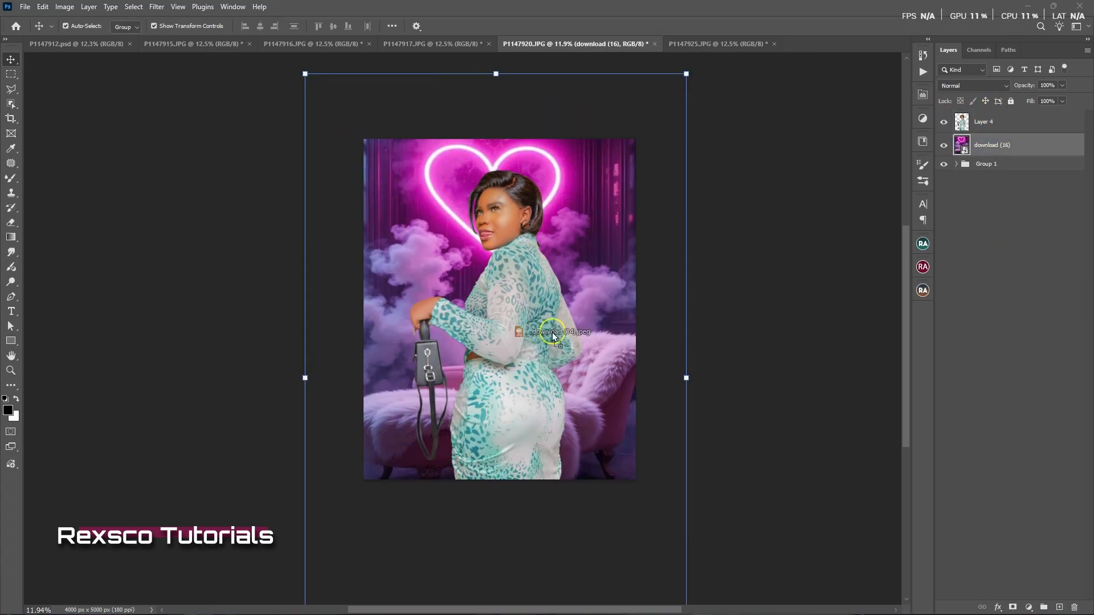
pyautogui.moveTo(542, 327); pyautogui.dragTo(455, 274)
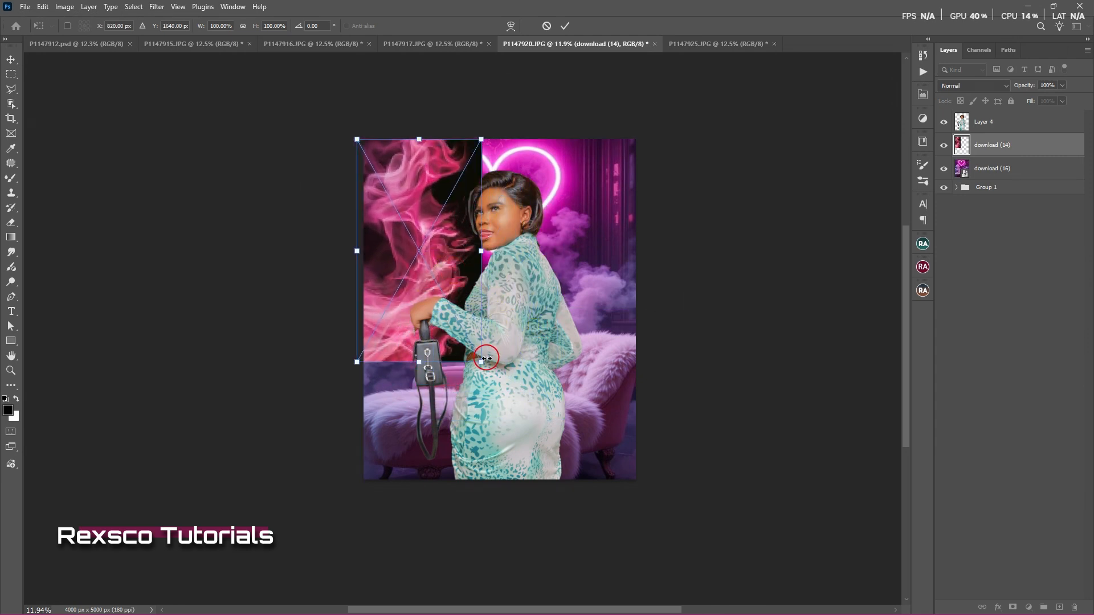
pyautogui.moveTo(481, 361); pyautogui.dragTo(540, 507)
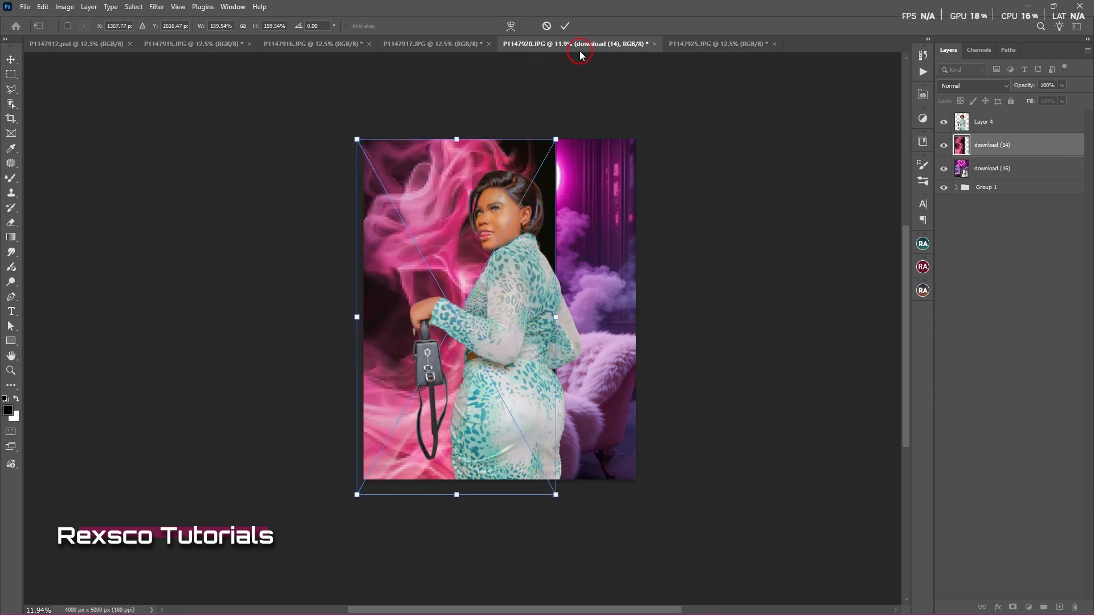
pyautogui.click(568, 28)
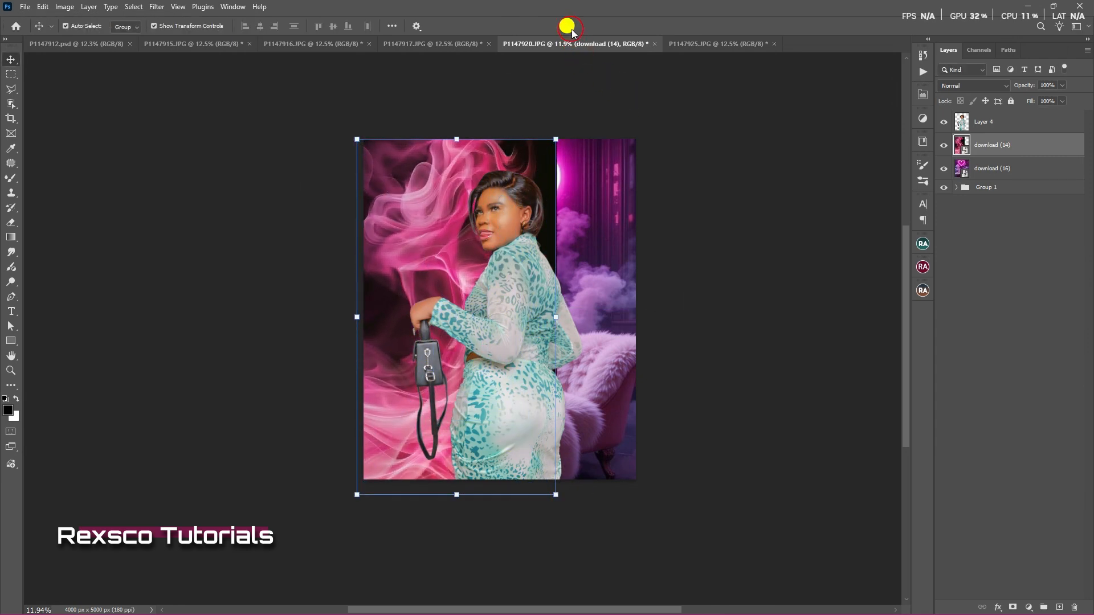
# Step: Set the pink smoke layer's blend mode to Screen and move it above the woman's cut-out layer
pyautogui.click(974, 85)
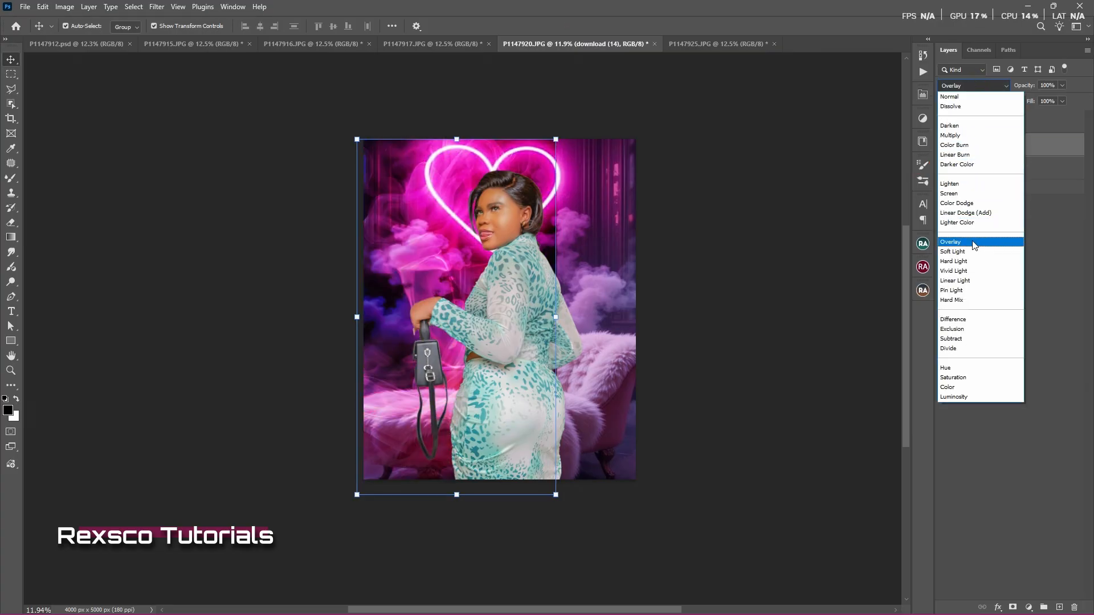
pyautogui.click(967, 193)
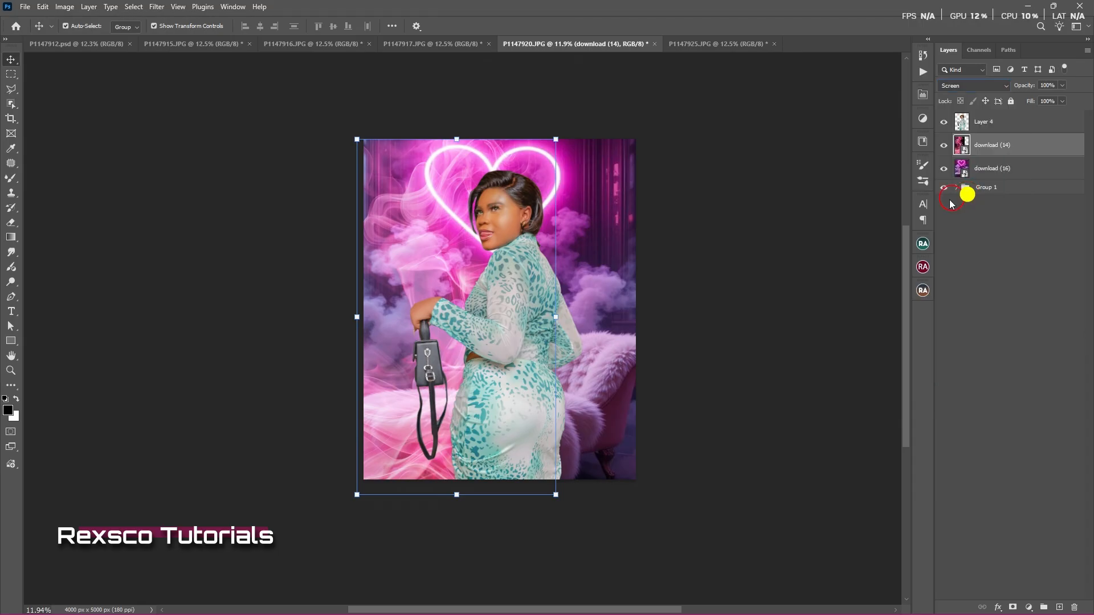
pyautogui.moveTo(1032, 149); pyautogui.dragTo(1026, 117)
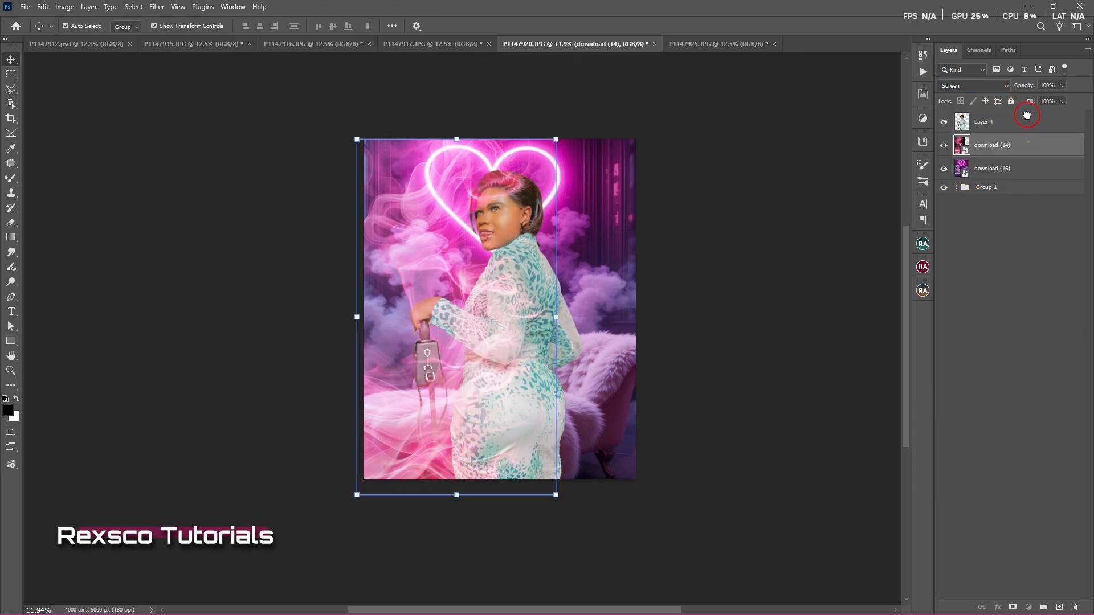
# Step: Flip the pink smoke layer horizontally, position it over the image's right edge, and commit the transform
pyautogui.moveTo(423, 385); pyautogui.dragTo(377, 402)
pyautogui.rightClick(397, 342)
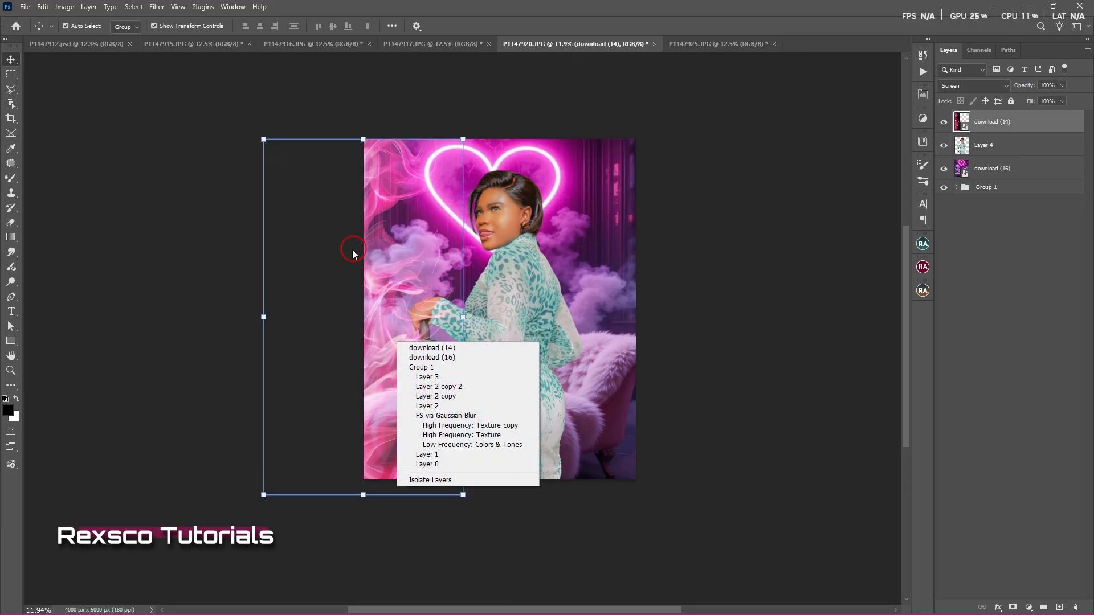
pyautogui.click(367, 139)
pyautogui.hotkey('ctrl', 't')
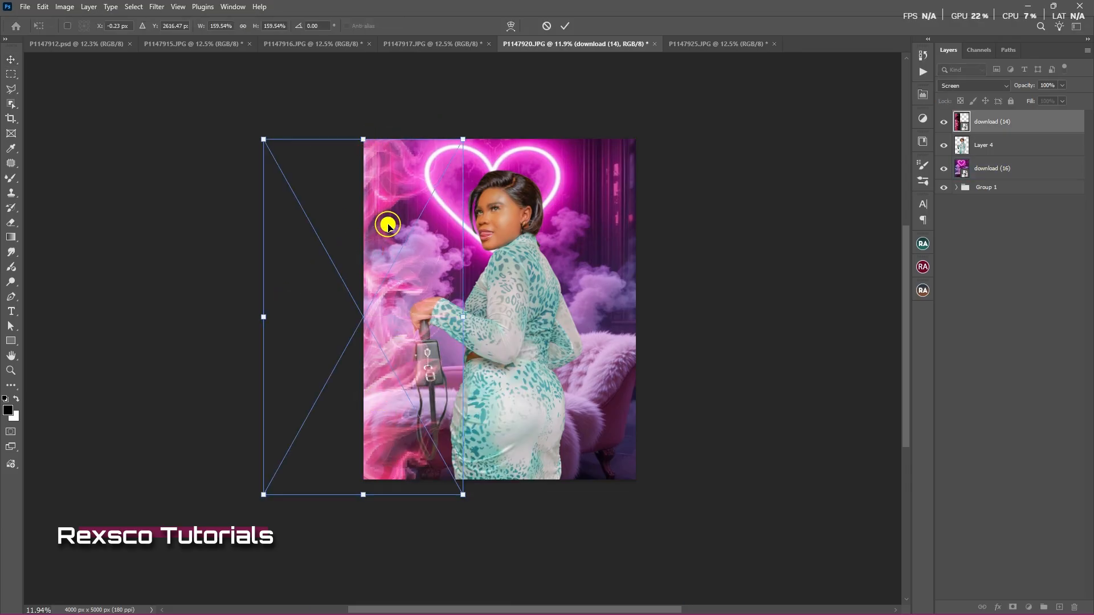
pyautogui.rightClick(387, 225)
pyautogui.click(454, 435)
pyautogui.moveTo(387, 331); pyautogui.dragTo(655, 335)
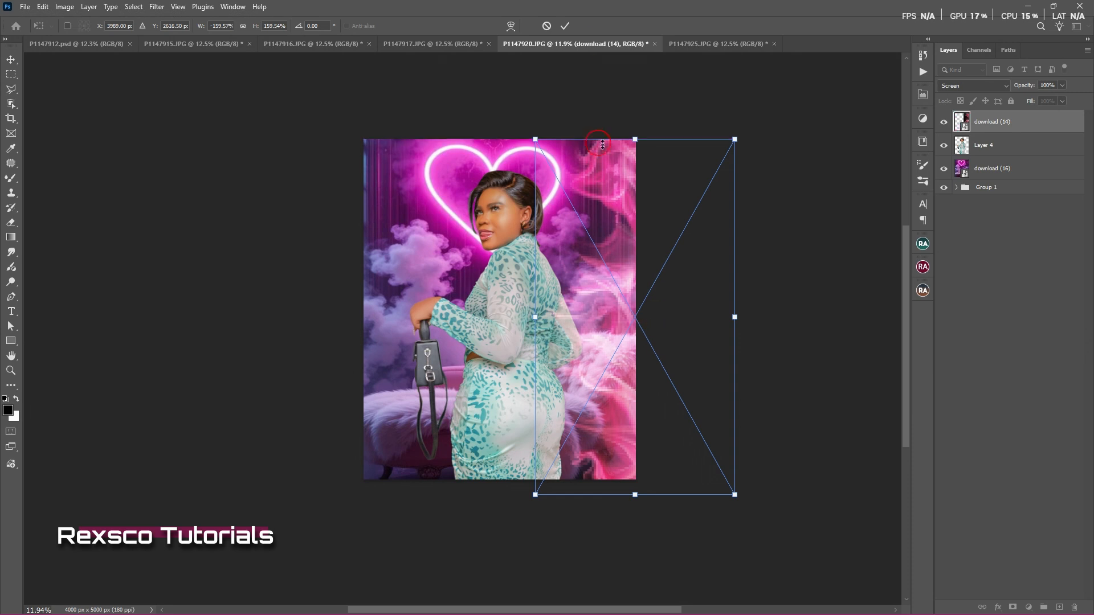
pyautogui.click(566, 26)
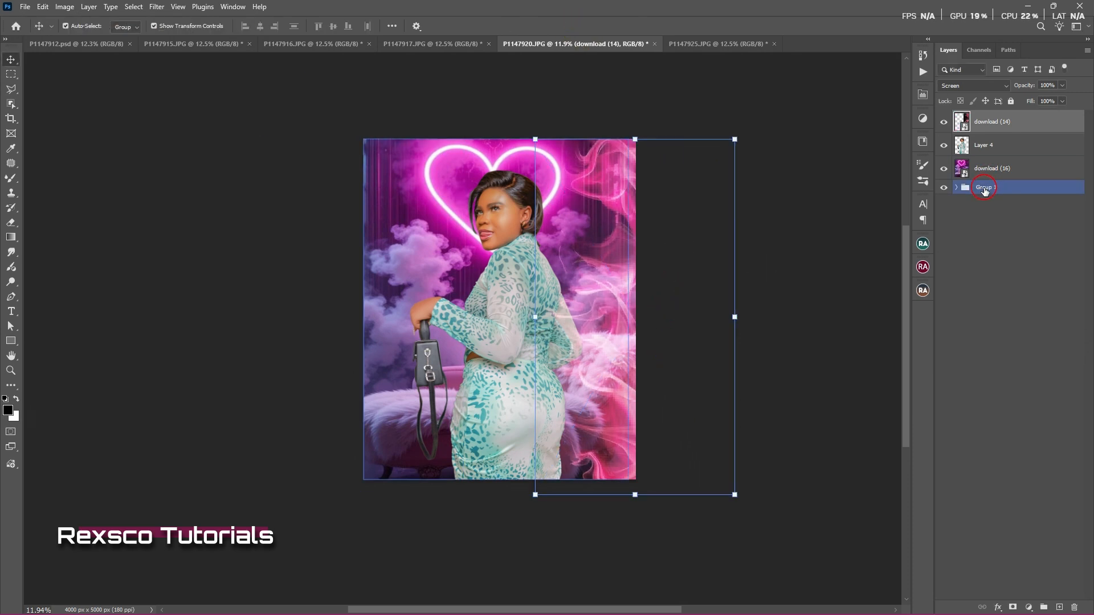
# Step: Duplicate the smoke layer, flip the copy horizontally, place it over the image's left edge, and commit the transform
pyautogui.hotkey('ctrl', 'j')
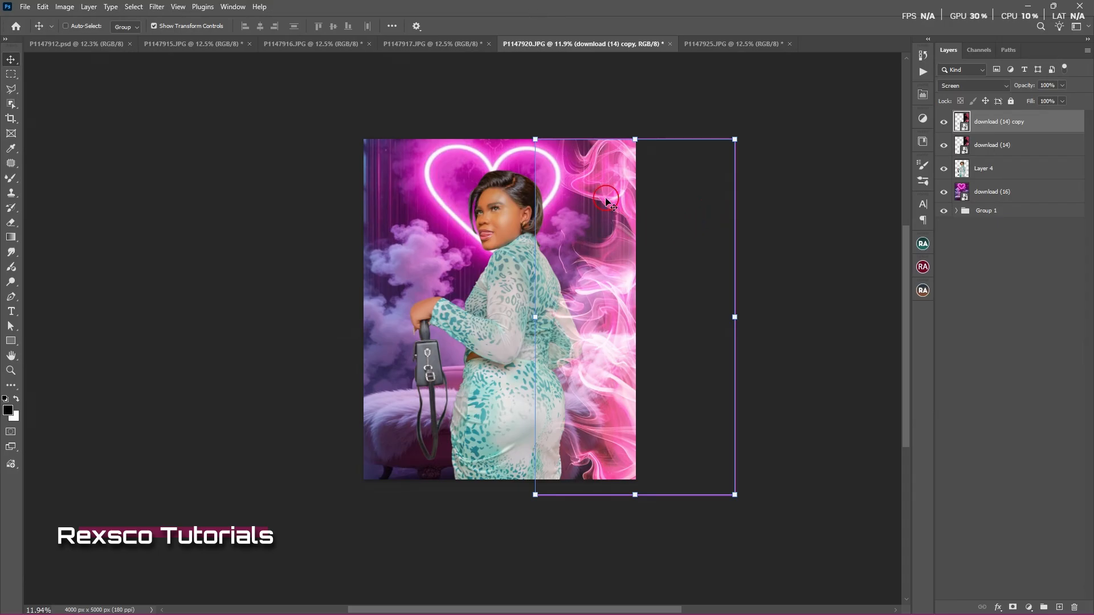
pyautogui.hotkey('ctrl', 't')
pyautogui.rightClick(586, 227)
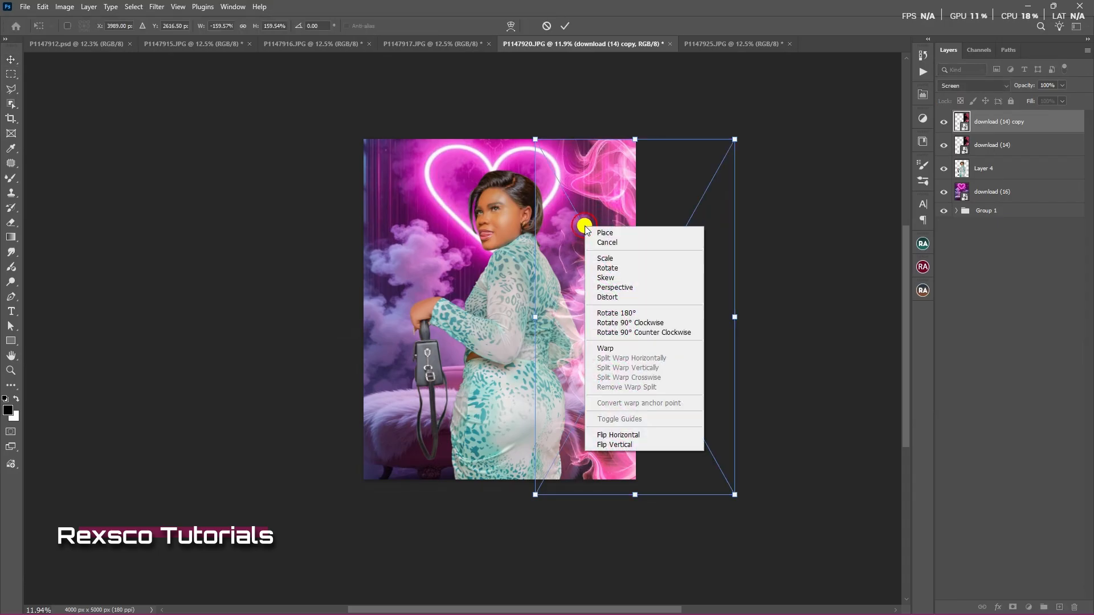
pyautogui.click(624, 435)
pyautogui.moveTo(618, 325); pyautogui.dragTo(351, 324)
pyautogui.click(566, 26)
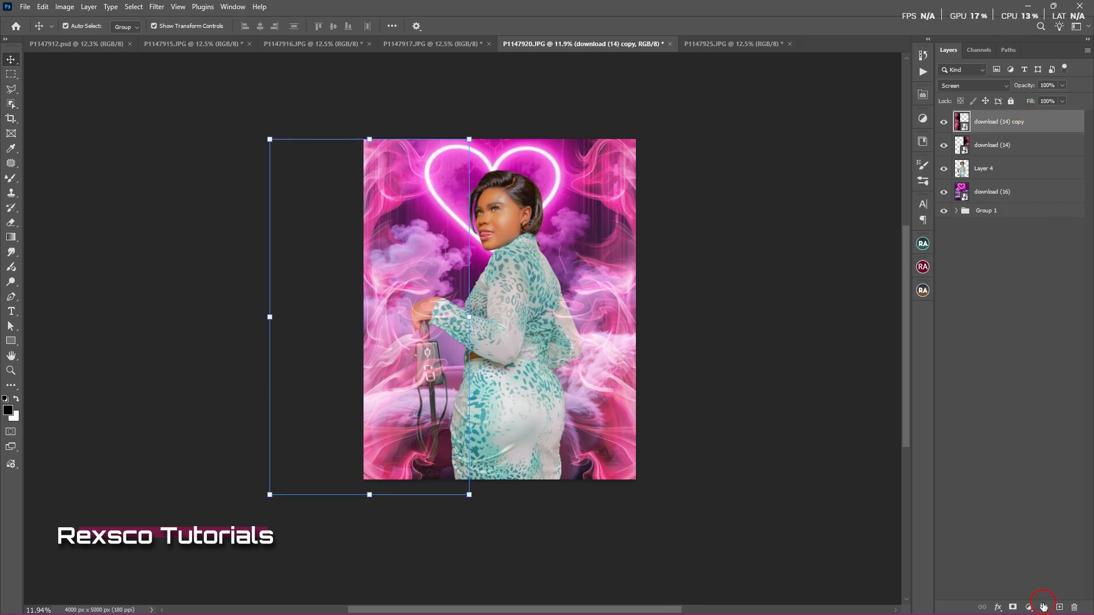
# Step: Add a white layer mask to the left-hand smoke copy and set the brush to 1400 px with 39% flow
pyautogui.click(1012, 606)
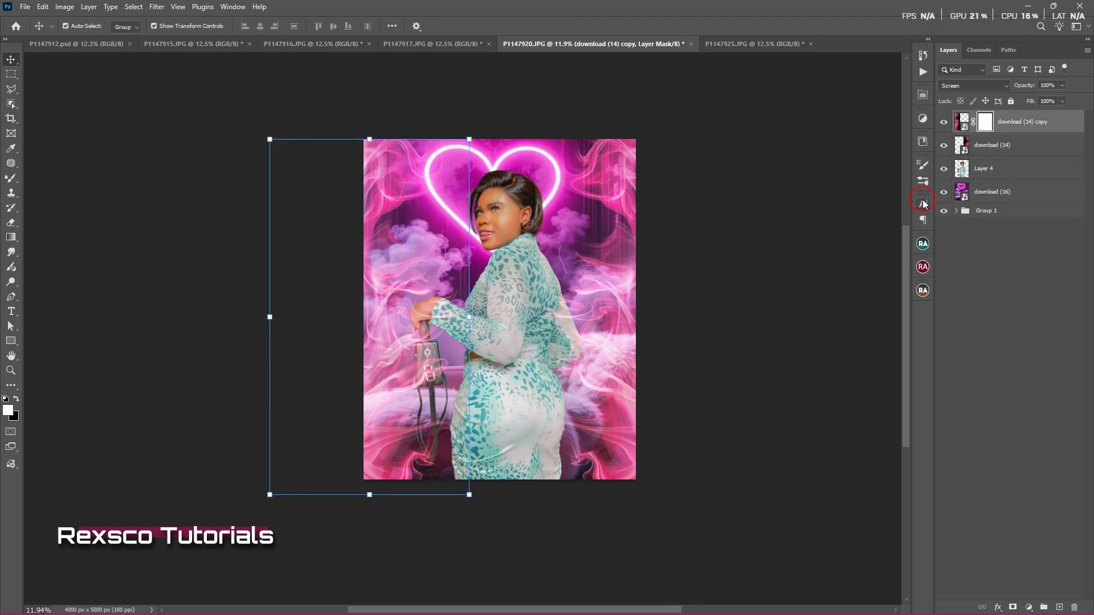
pyautogui.press('b')
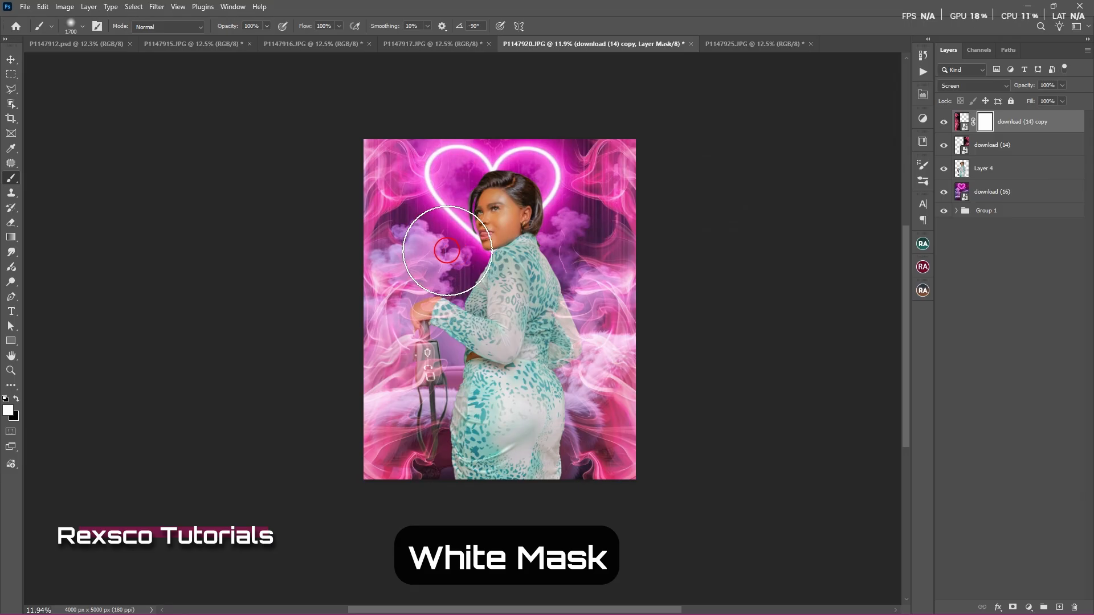
pyautogui.press('[')
pyautogui.press('[')
pyautogui.press('[')
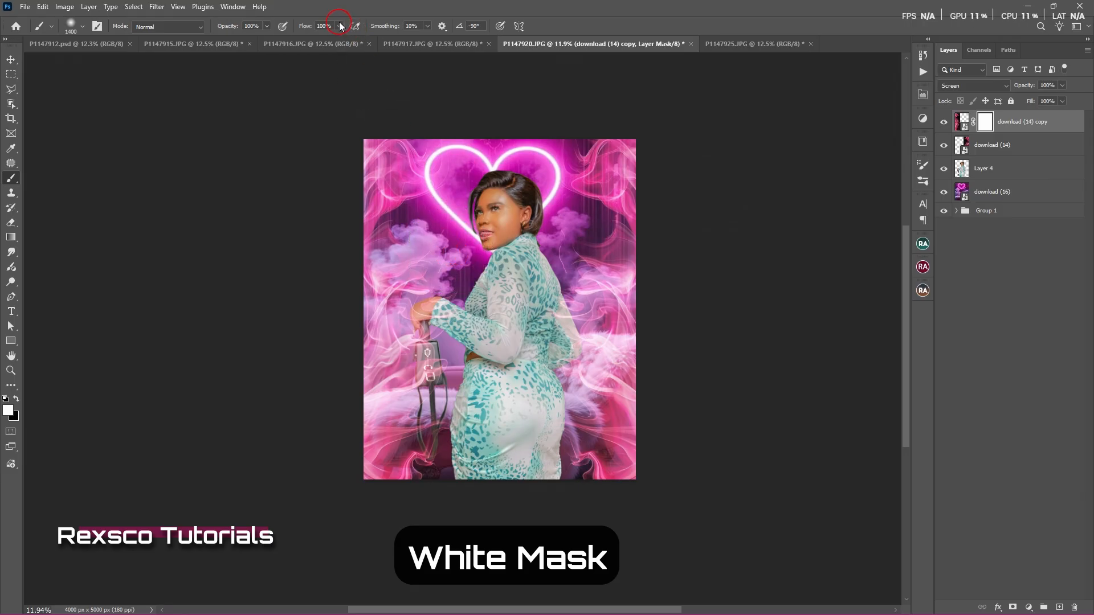
pyautogui.click(338, 25)
pyautogui.moveTo(309, 40); pyautogui.dragTo(306, 38)
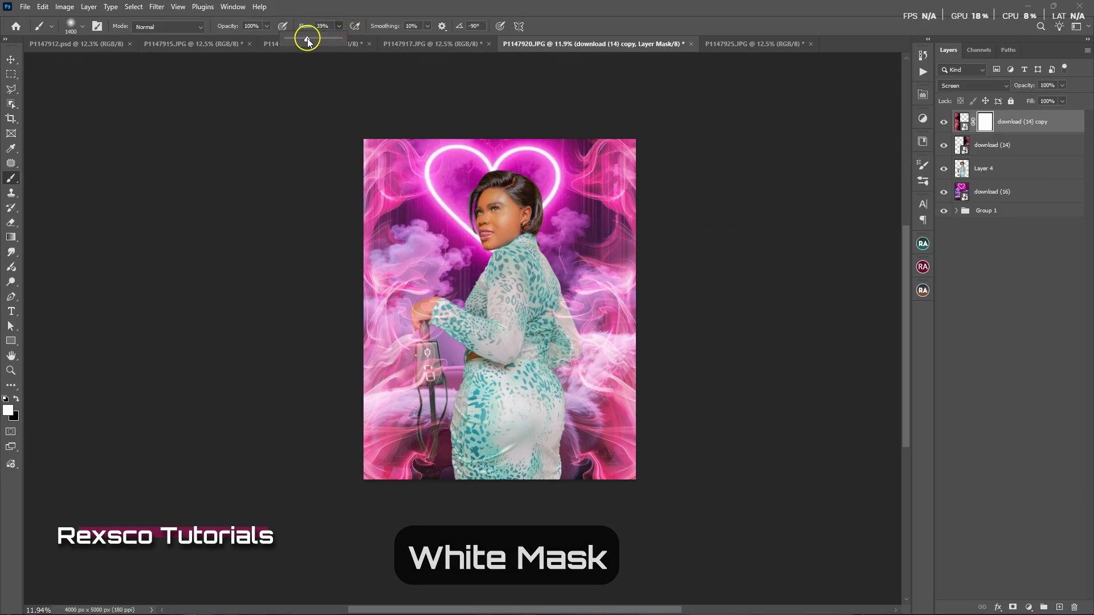
# Step: Mask the left-hand smoke off the woman's hand and handbag by painting black with an 1100 px brush
pyautogui.moveTo(445, 232)
pyautogui.mouseDown()
pyautogui.moveTo(442, 320)
pyautogui.moveTo(453, 327)
pyautogui.moveTo(446, 377)
pyautogui.mouseUp()
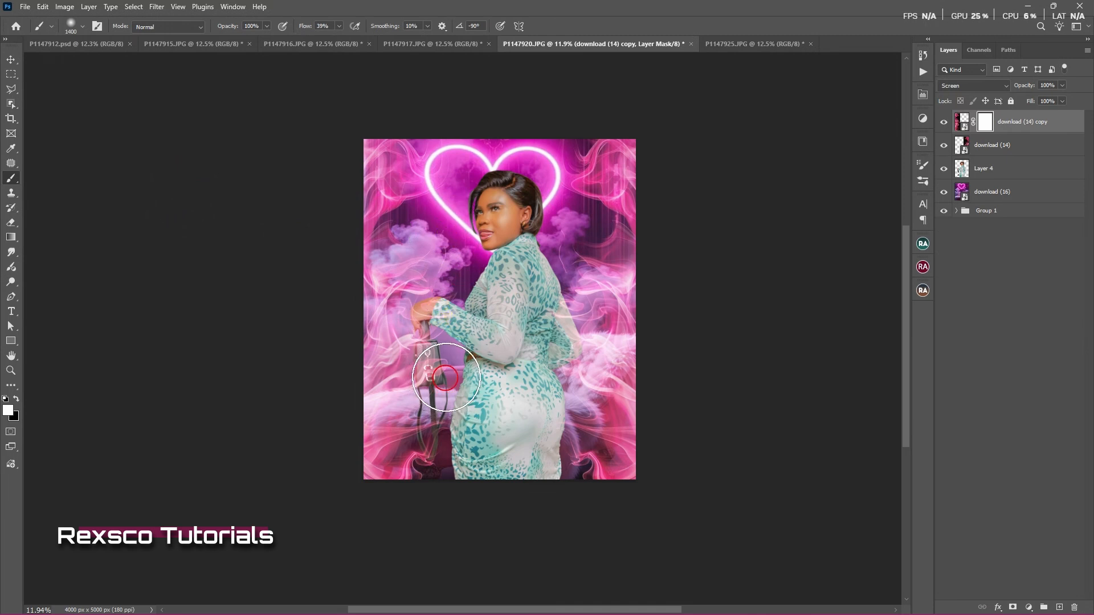
pyautogui.press('[')
pyautogui.press('[')
pyautogui.press('[')
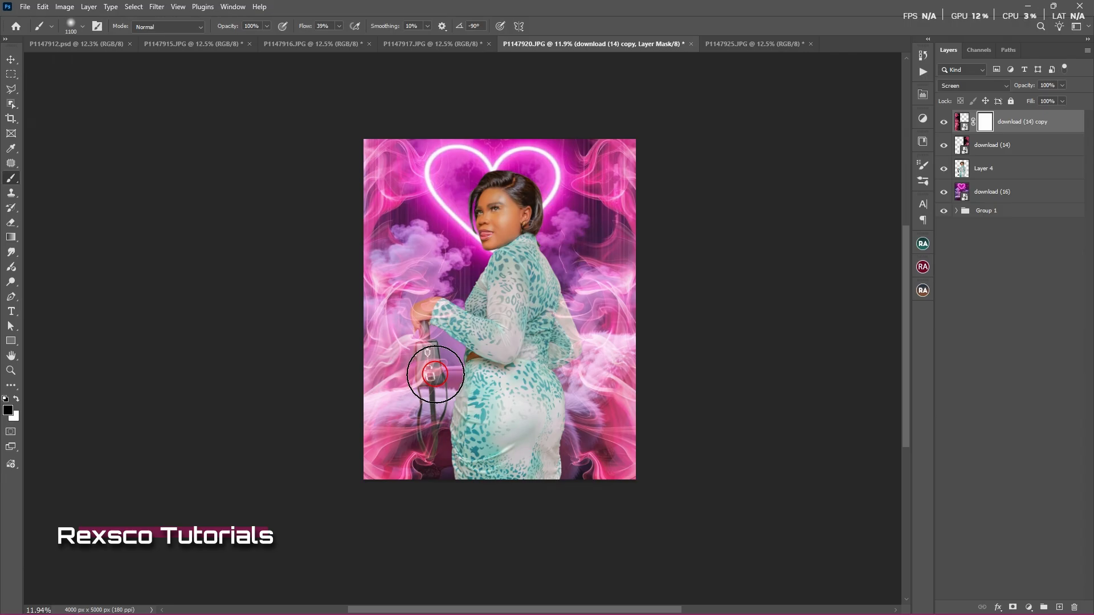
pyautogui.moveTo(435, 374)
pyautogui.mouseDown()
pyautogui.moveTo(424, 416)
pyautogui.moveTo(450, 328)
pyautogui.moveTo(434, 340)
pyautogui.moveTo(453, 405)
pyautogui.moveTo(437, 420)
pyautogui.moveTo(447, 456)
pyautogui.moveTo(443, 323)
pyautogui.moveTo(444, 439)
pyautogui.moveTo(432, 439)
pyautogui.mouseUp()
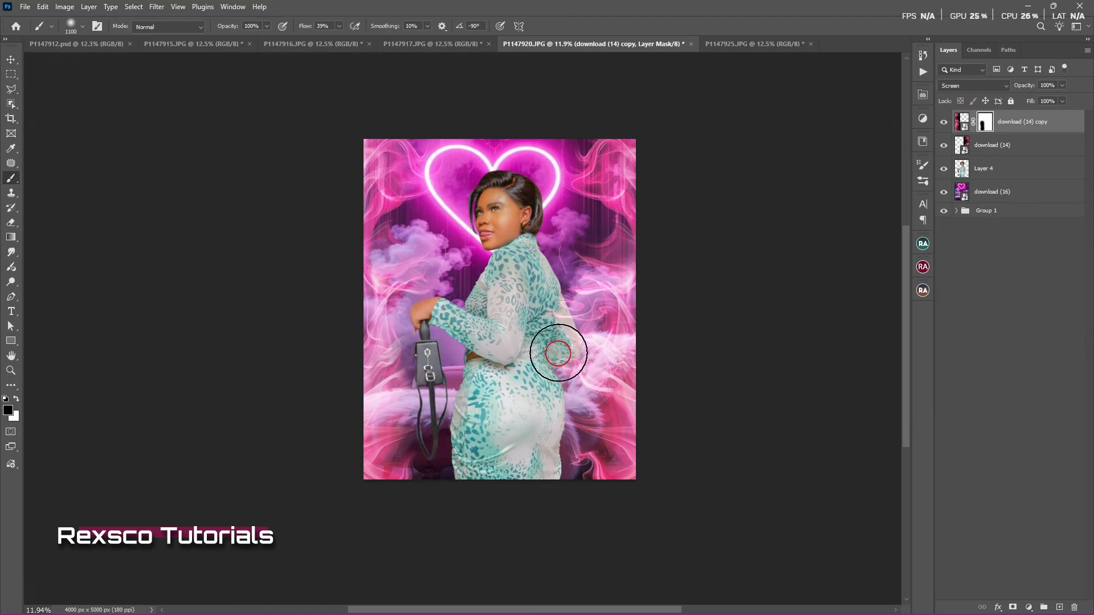
# Step: Add a layer mask to the right-hand smoke layer and paint the smoke off the woman's arm, back and skirt, reducing the brush to 600 px
pyautogui.click(1014, 141)
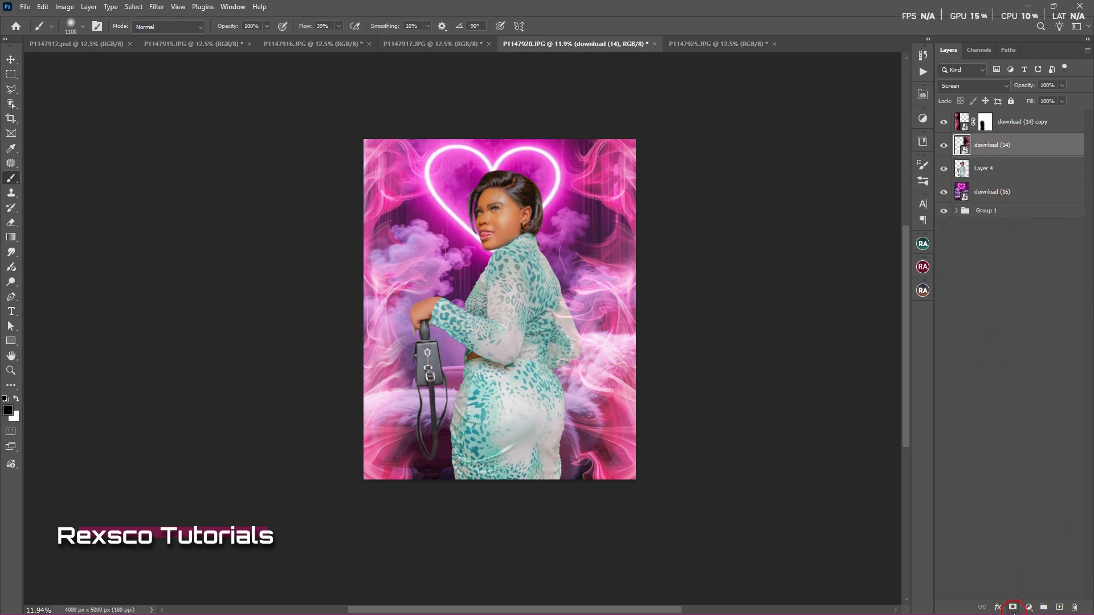
pyautogui.click(1012, 607)
pyautogui.moveTo(542, 300)
pyautogui.mouseDown()
pyautogui.moveTo(553, 365)
pyautogui.moveTo(523, 408)
pyautogui.moveTo(543, 456)
pyautogui.moveTo(554, 325)
pyautogui.moveTo(567, 362)
pyautogui.moveTo(550, 302)
pyautogui.moveTo(564, 347)
pyautogui.moveTo(548, 351)
pyautogui.moveTo(564, 350)
pyautogui.moveTo(551, 460)
pyautogui.mouseUp()
pyautogui.press('[')
pyautogui.press('[')
pyautogui.press('[')
pyautogui.press('[')
pyautogui.click(564, 340)
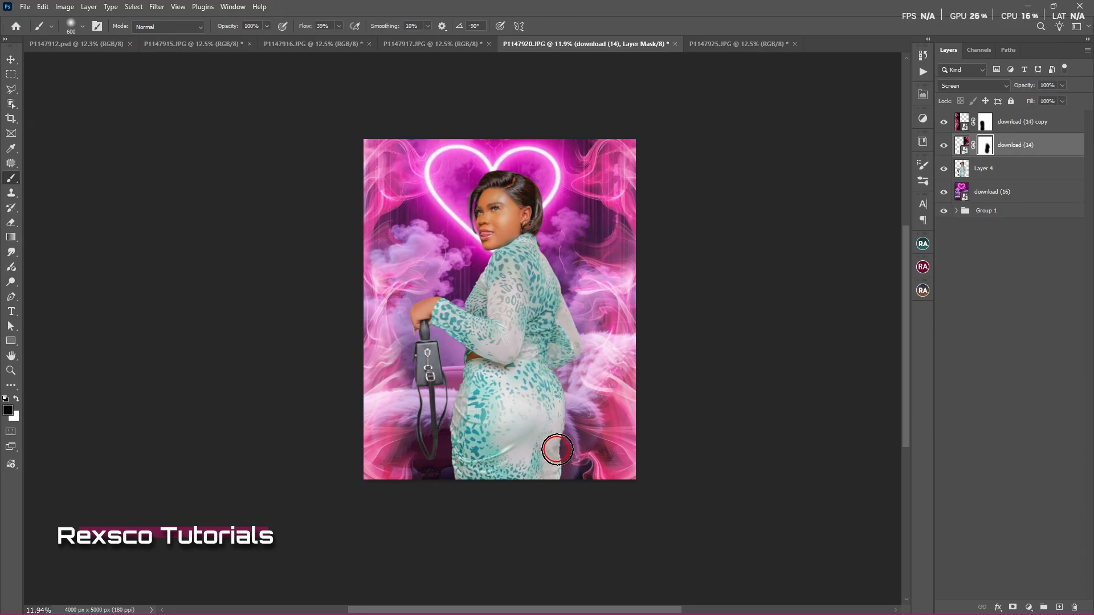
# Step: Set the opacity of both smoke layers together to 72%
pyautogui.press('v')
pyautogui.click(1026, 123)
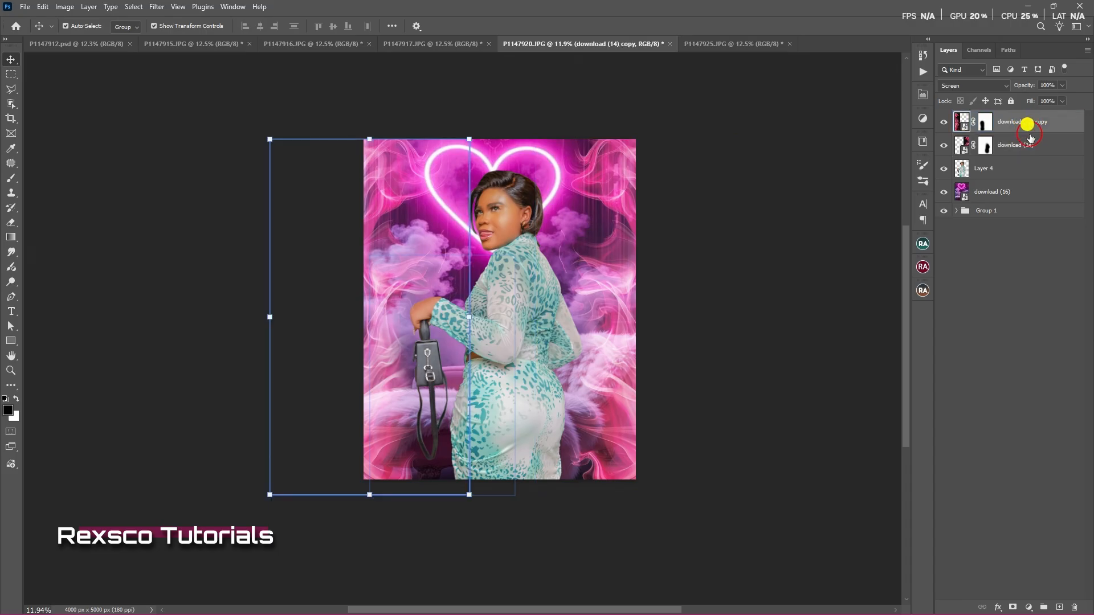
pyautogui.keyDown('ctrl'); pyautogui.click(1032, 145); pyautogui.keyUp('ctrl')
pyautogui.click(1062, 85)
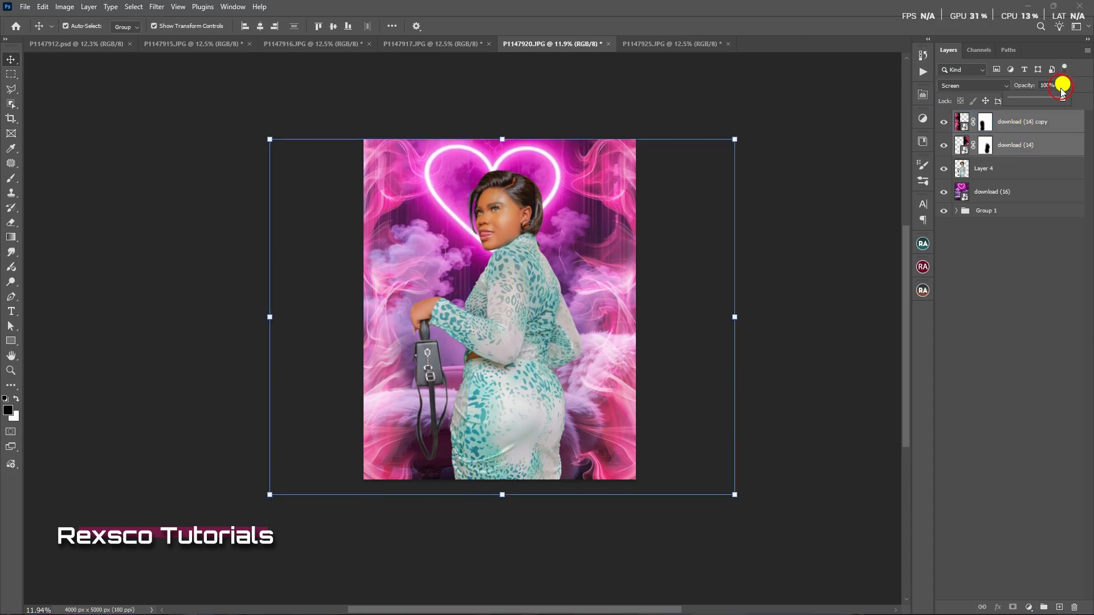
pyautogui.click(1028, 98)
pyautogui.moveTo(1028, 98); pyautogui.dragTo(1040, 99)
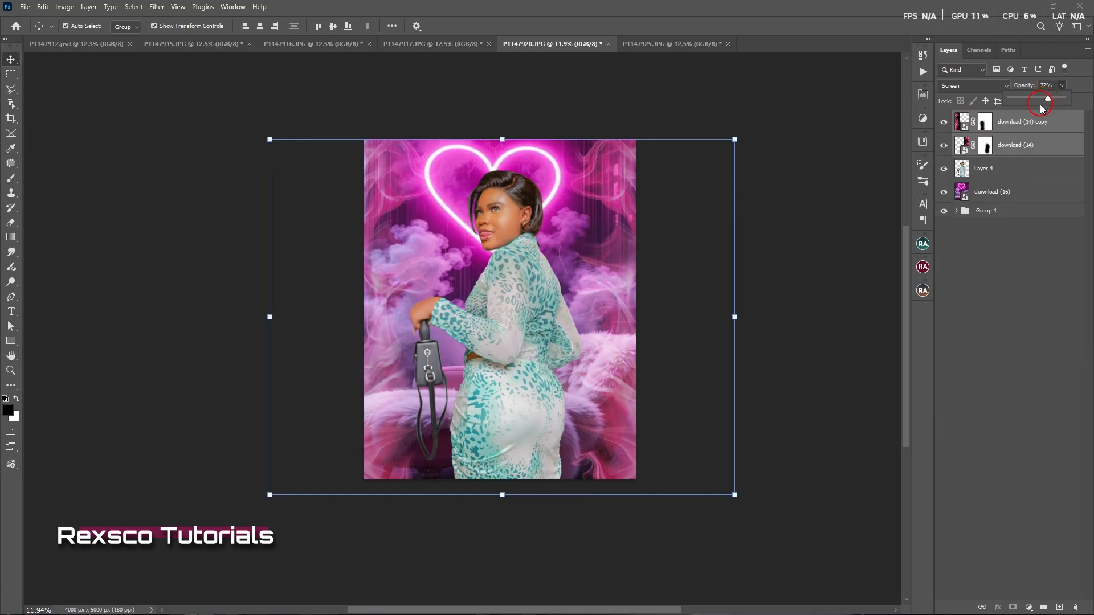
pyautogui.click(1034, 121)
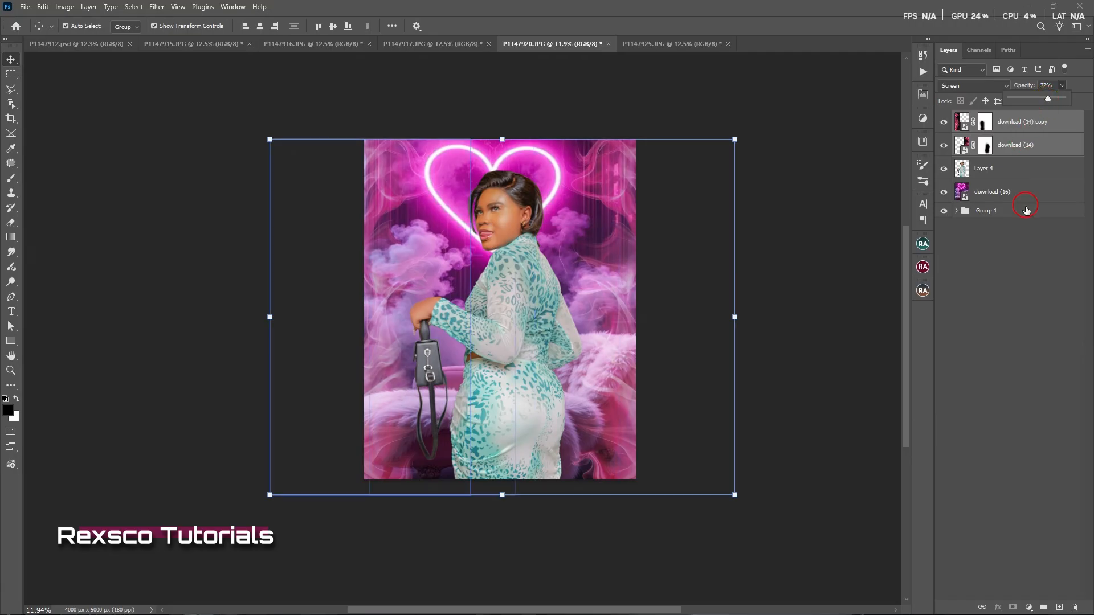
pyautogui.click(1021, 283)
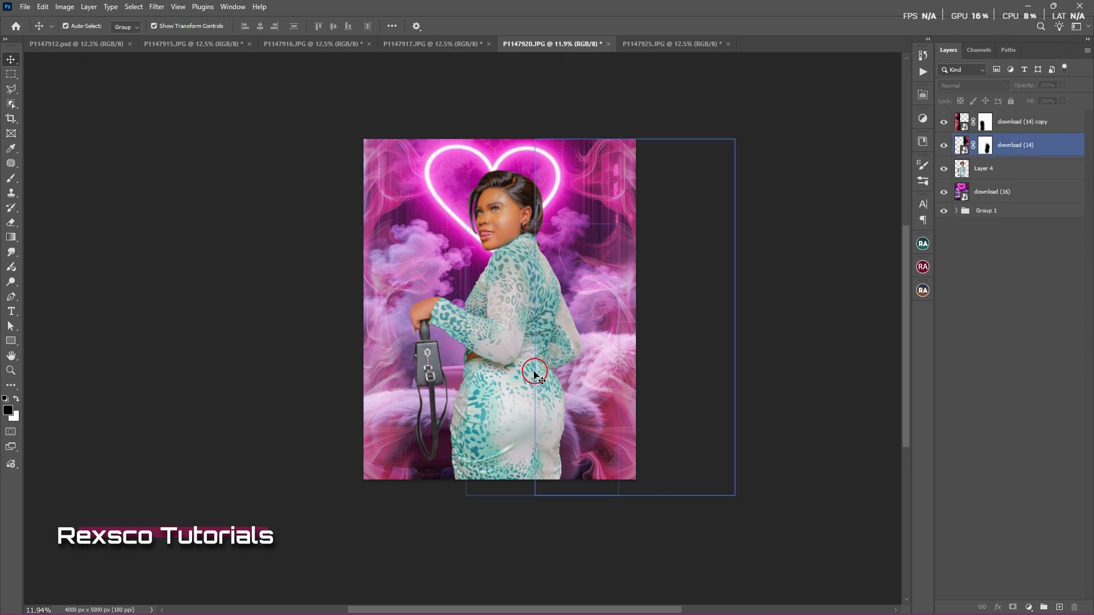
pyautogui.click(1015, 196)
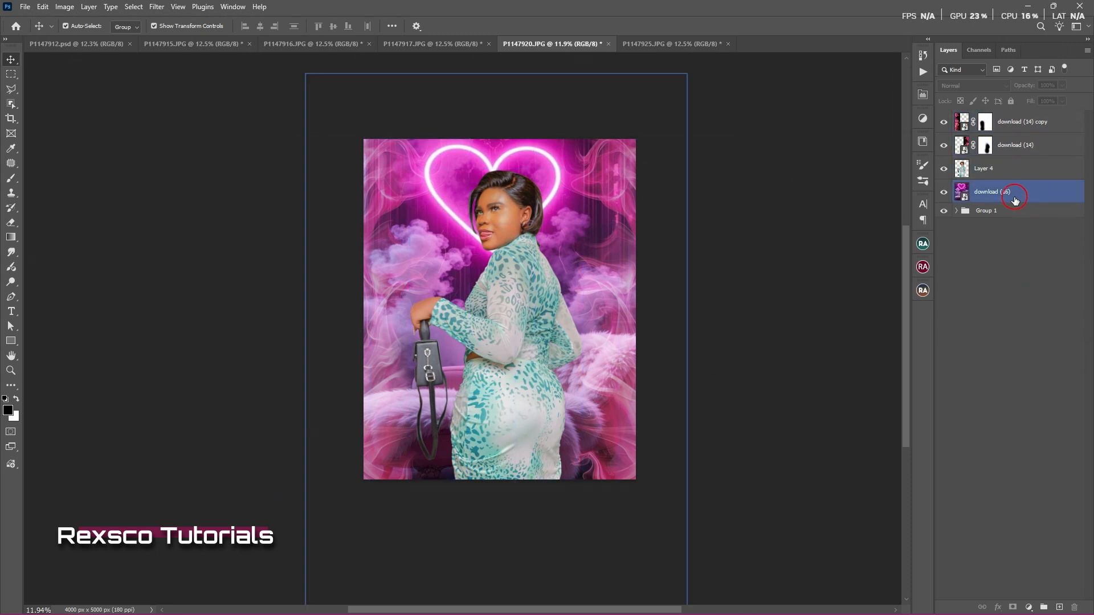
# Step: Duplicate the neon heart background layer, hide the duplicate and select the original background layer
pyautogui.click(1014, 199)
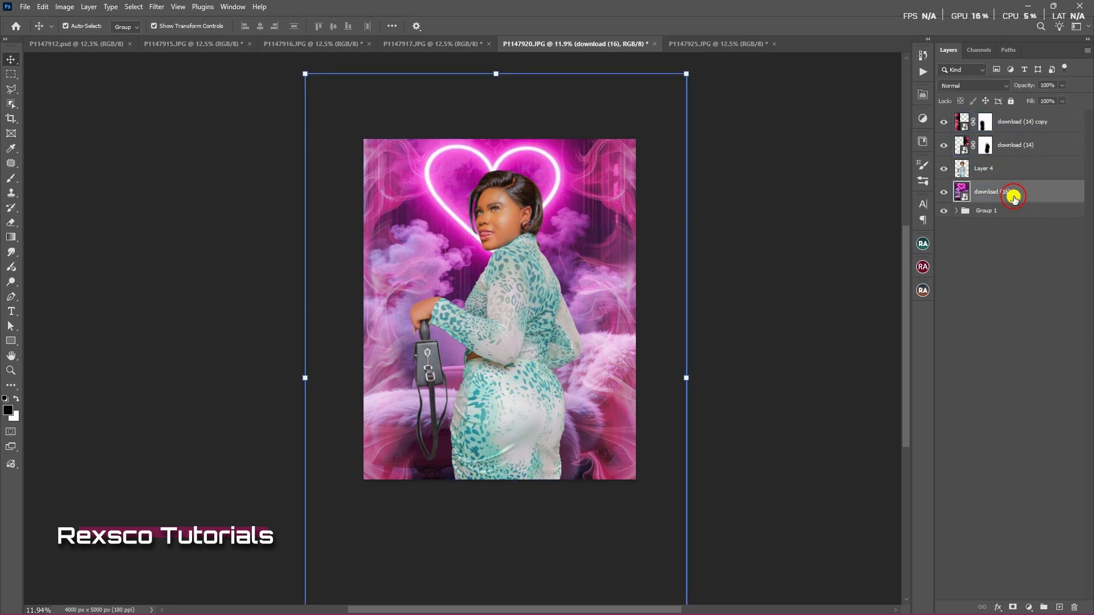
pyautogui.press('ctrl')
pyautogui.hotkey('ctrl', 'j')
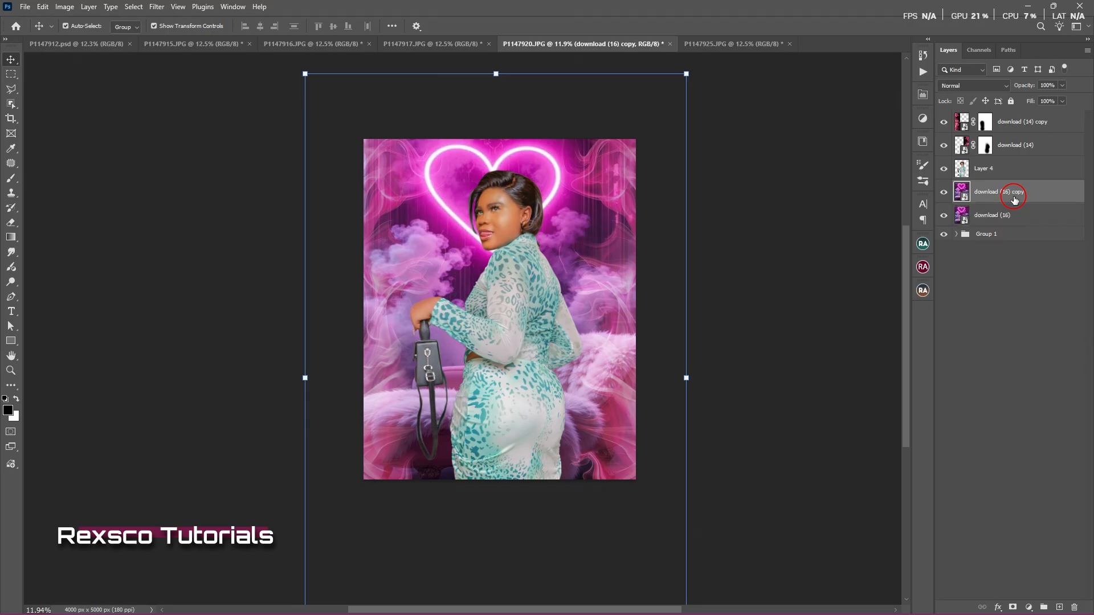
pyautogui.click(944, 192)
pyautogui.click(1008, 214)
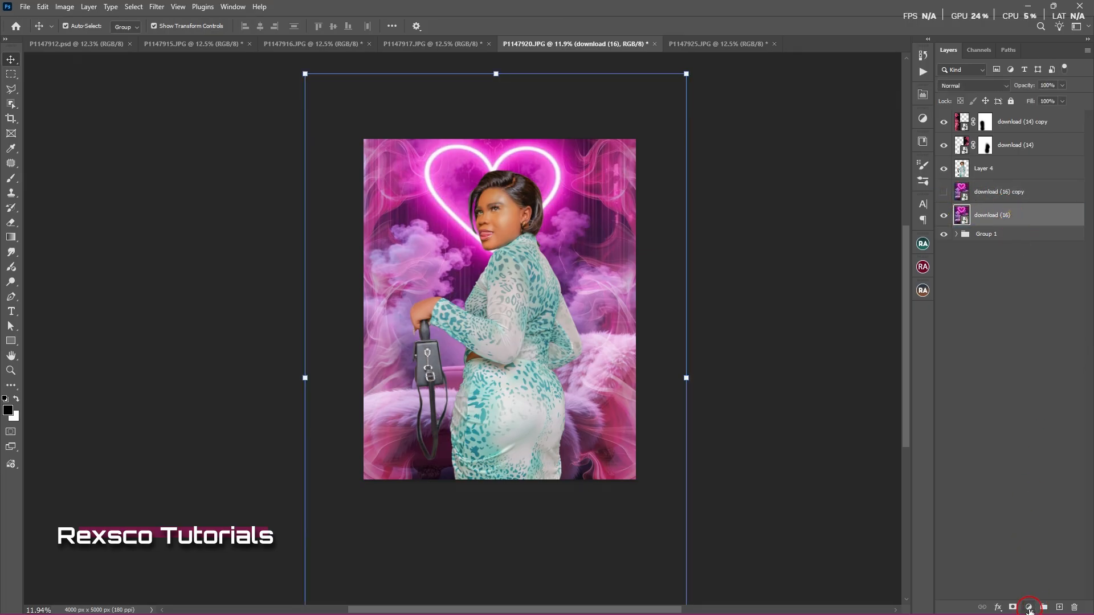
# Step: Add a Hue/Saturation adjustment above the original background with Colorize on, hue 196 and saturation 44
pyautogui.click(1028, 608)
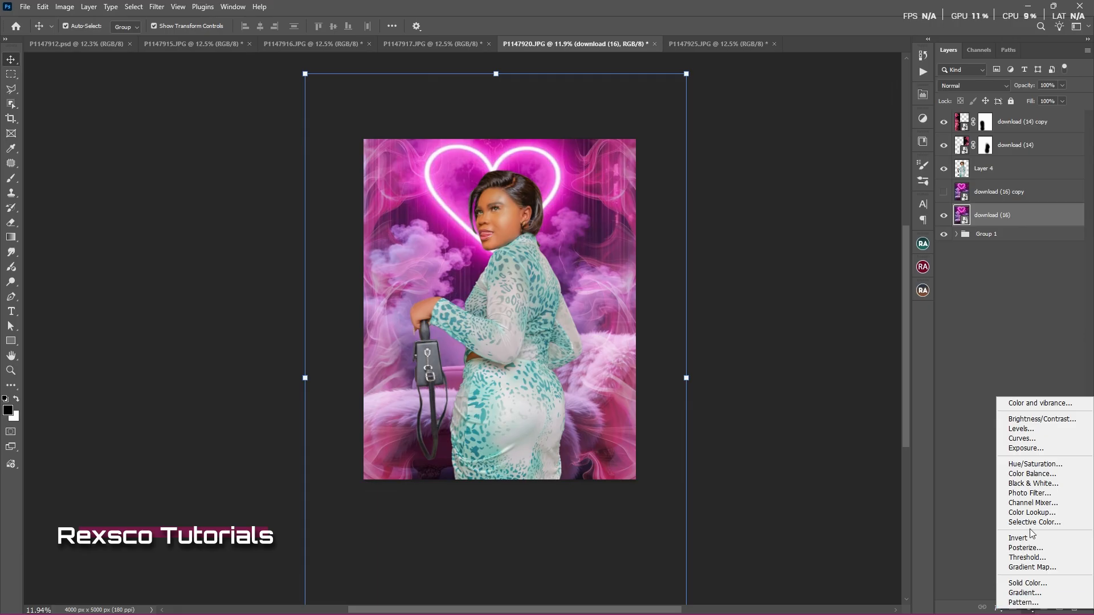
pyautogui.click(1033, 465)
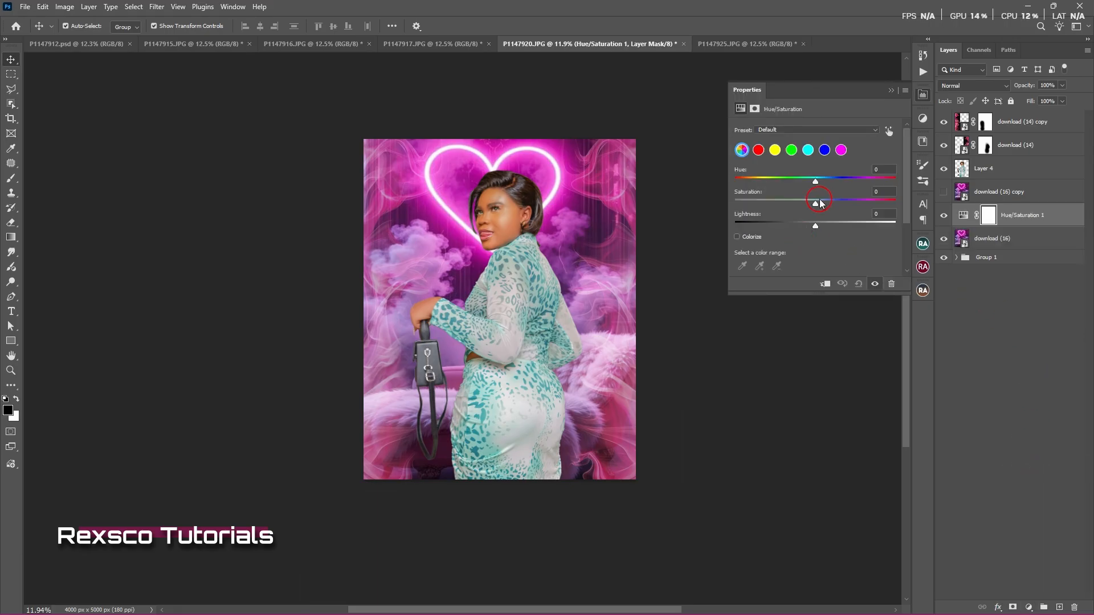
pyautogui.click(841, 150)
pyautogui.click(737, 237)
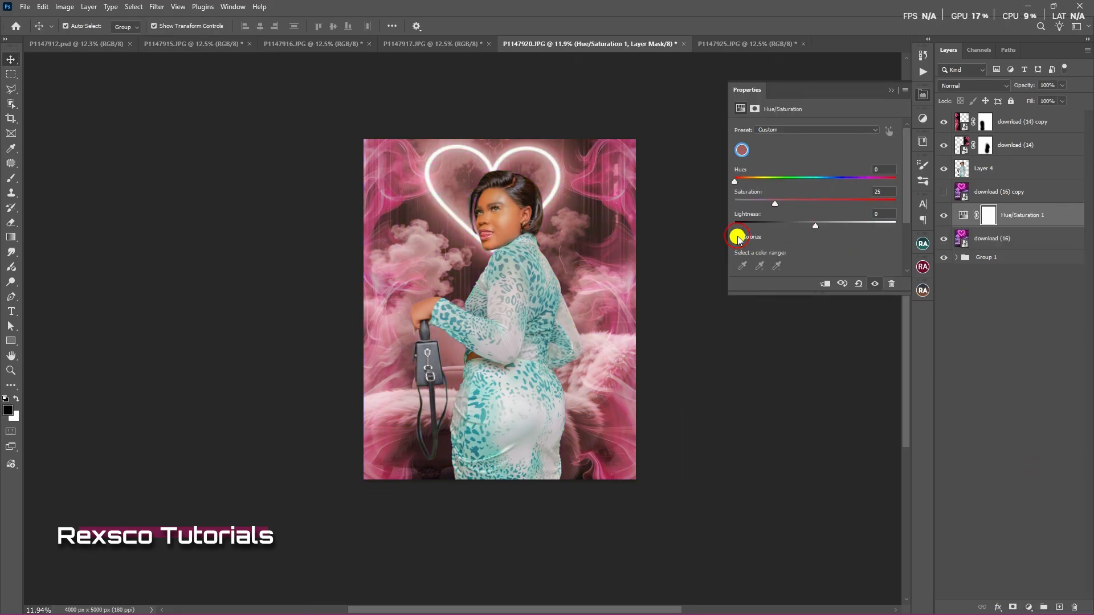
pyautogui.moveTo(735, 181); pyautogui.dragTo(823, 186)
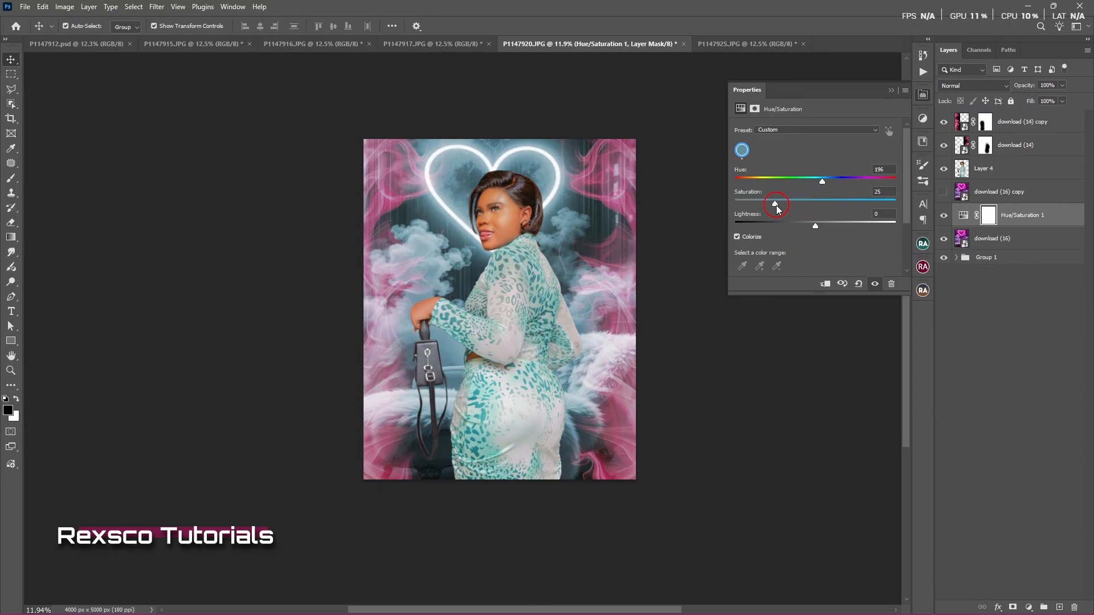
pyautogui.moveTo(775, 204); pyautogui.dragTo(779, 208)
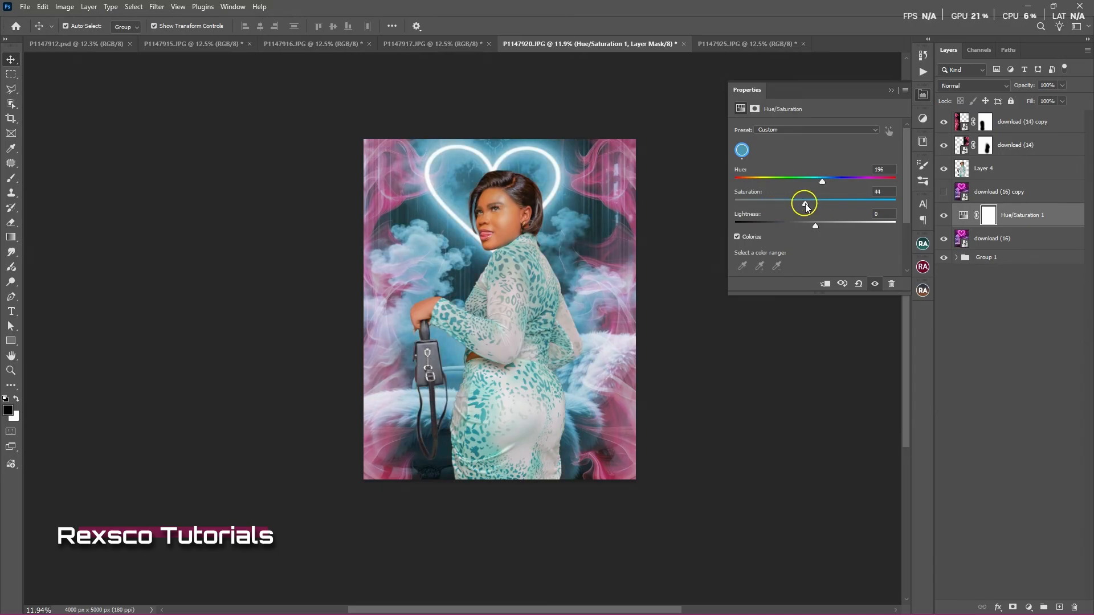
# Step: Convert the two smoke layers together into a single smart object
pyautogui.click(1054, 221)
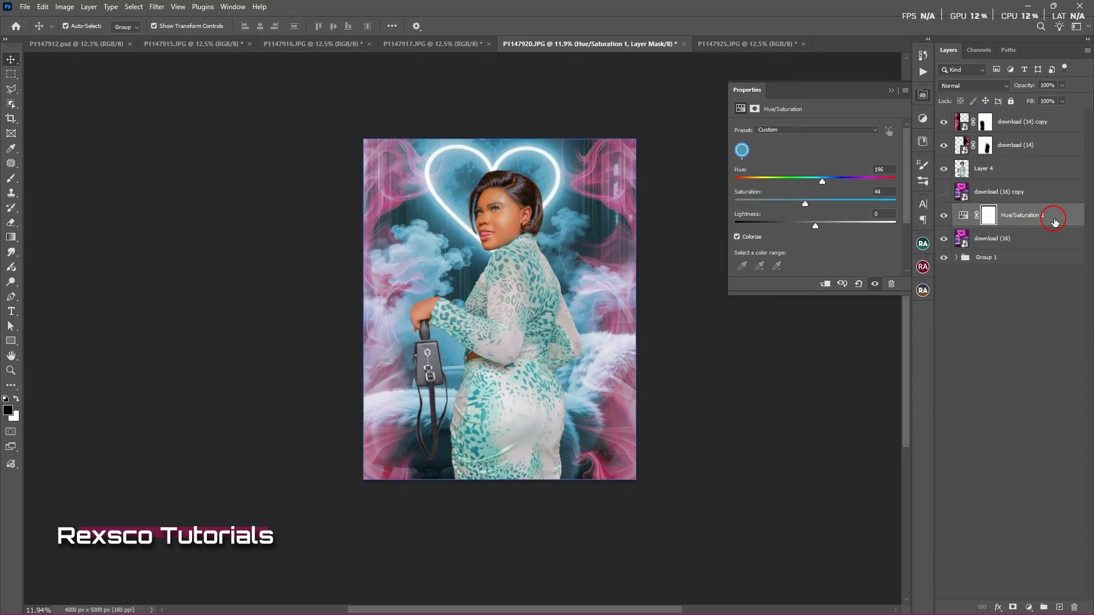
pyautogui.click(1035, 142)
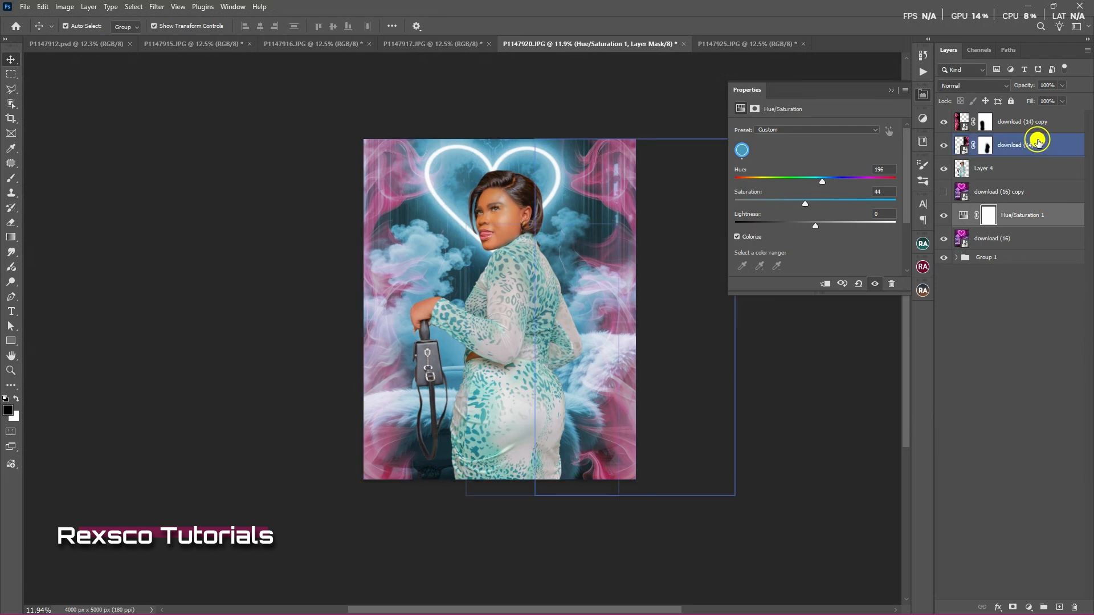
pyautogui.keyDown('shift'); pyautogui.click(1035, 124); pyautogui.keyUp('shift')
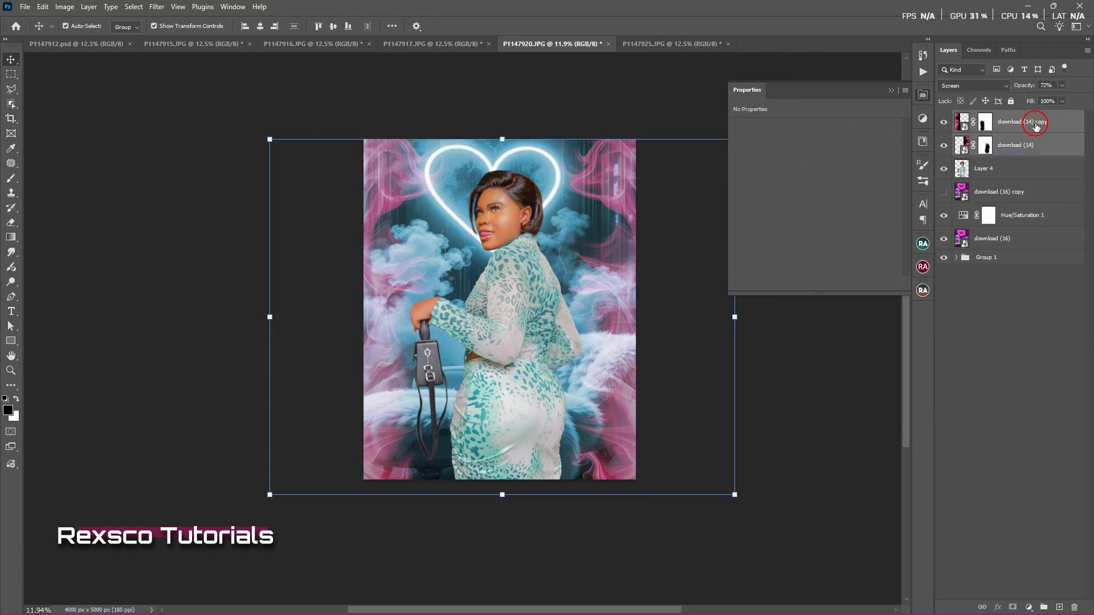
pyautogui.rightClick(1036, 126)
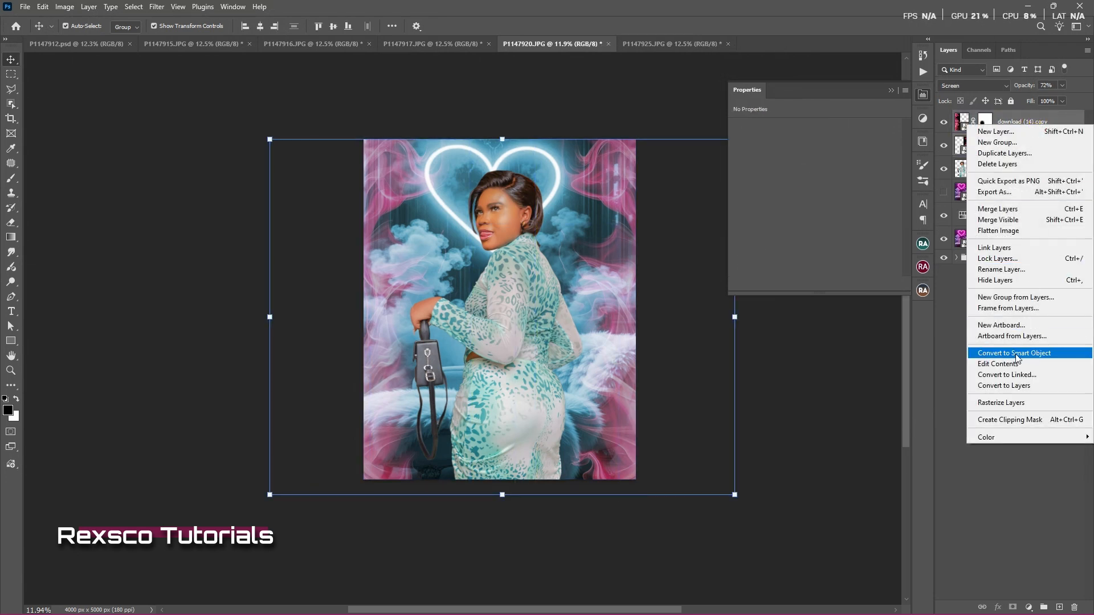
pyautogui.click(1003, 354)
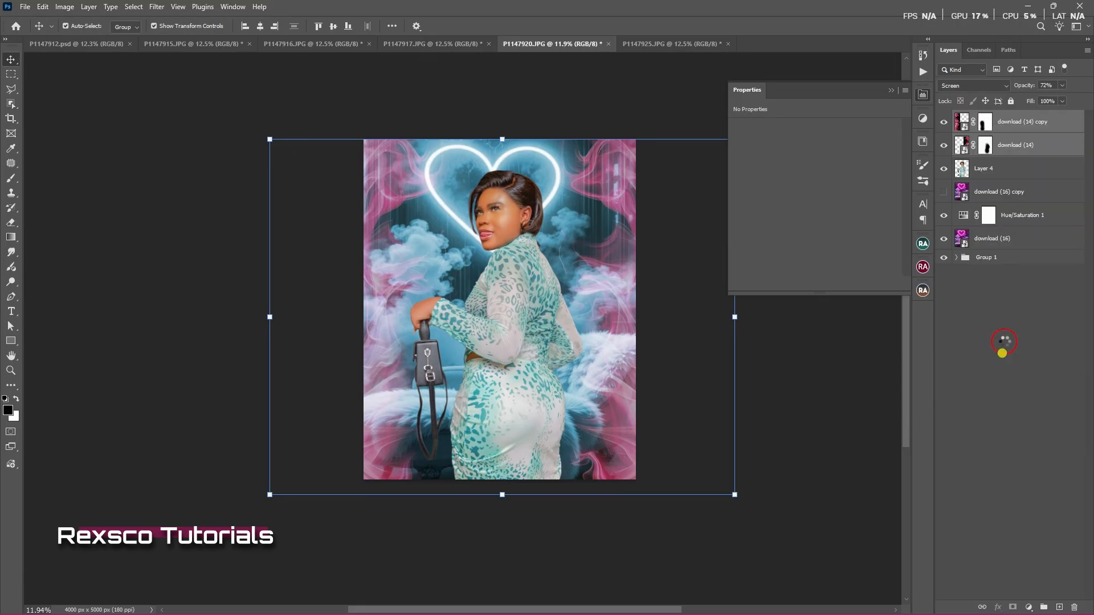
# Step: Set the blend mode of the combined smoke layer to Screen
pyautogui.click(1014, 207)
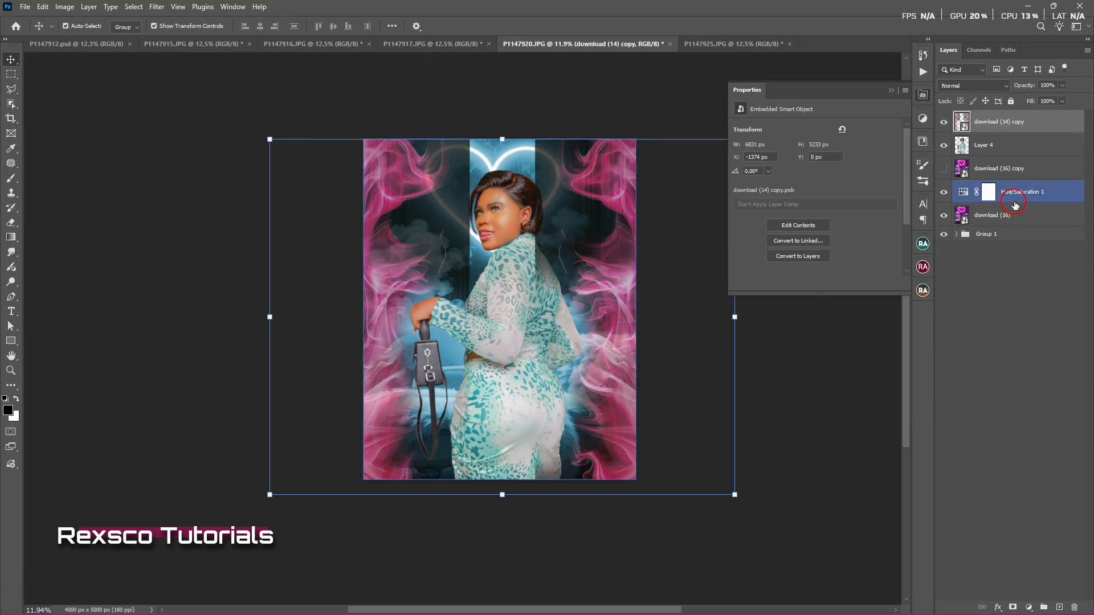
pyautogui.click(1003, 122)
pyautogui.click(973, 86)
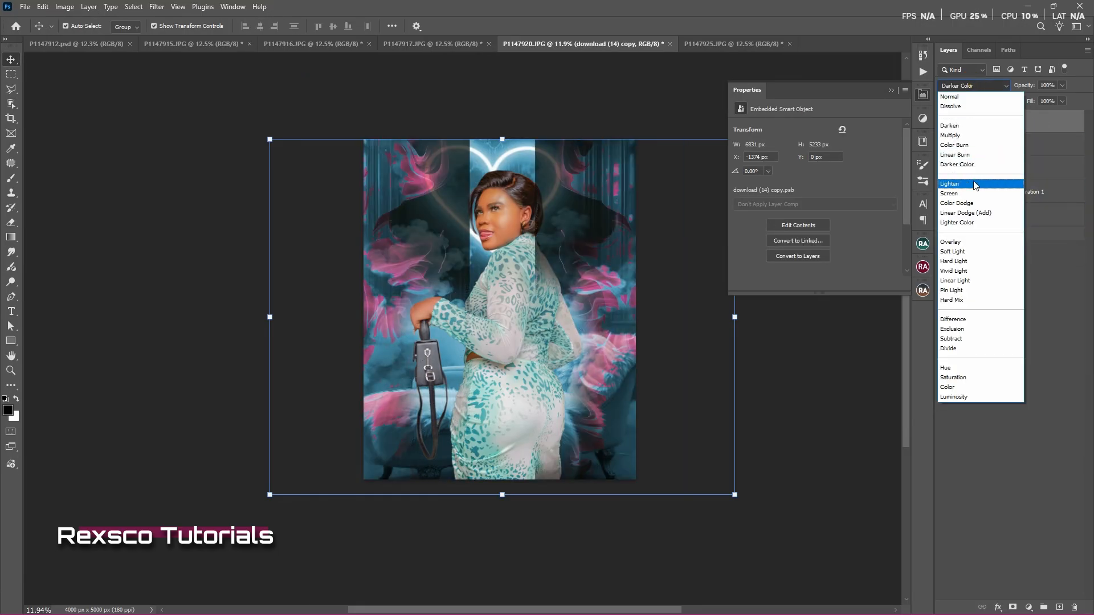
pyautogui.click(949, 194)
# Step: Copy the Hue/Saturation adjustment above the smoke, clipped to the smoke layer and blended as Hard Light
pyautogui.click(1015, 193)
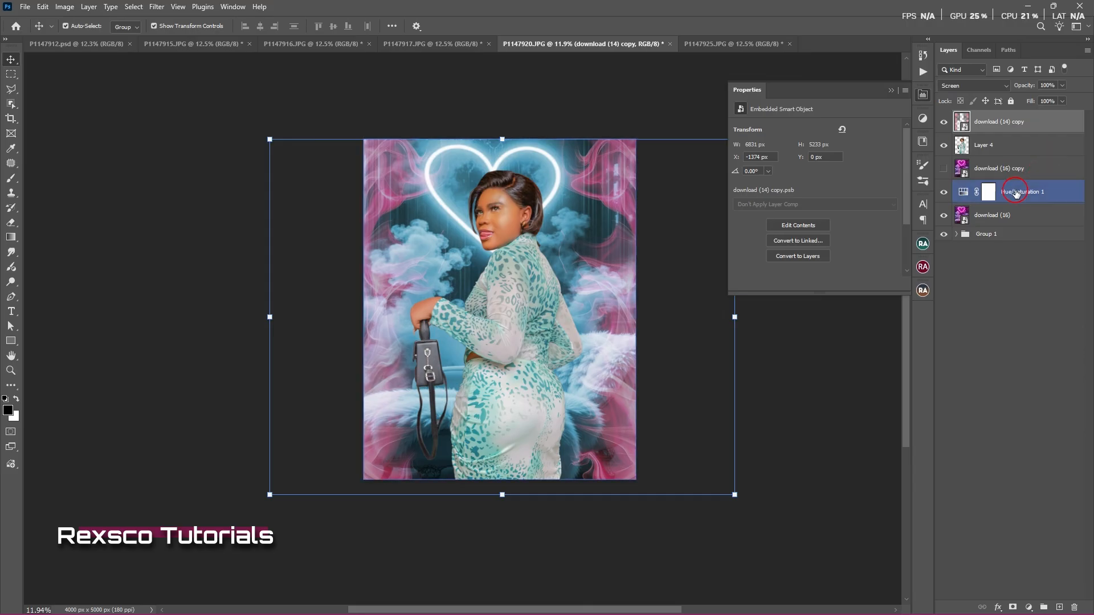
pyautogui.moveTo(1060, 195); pyautogui.dragTo(1055, 112)
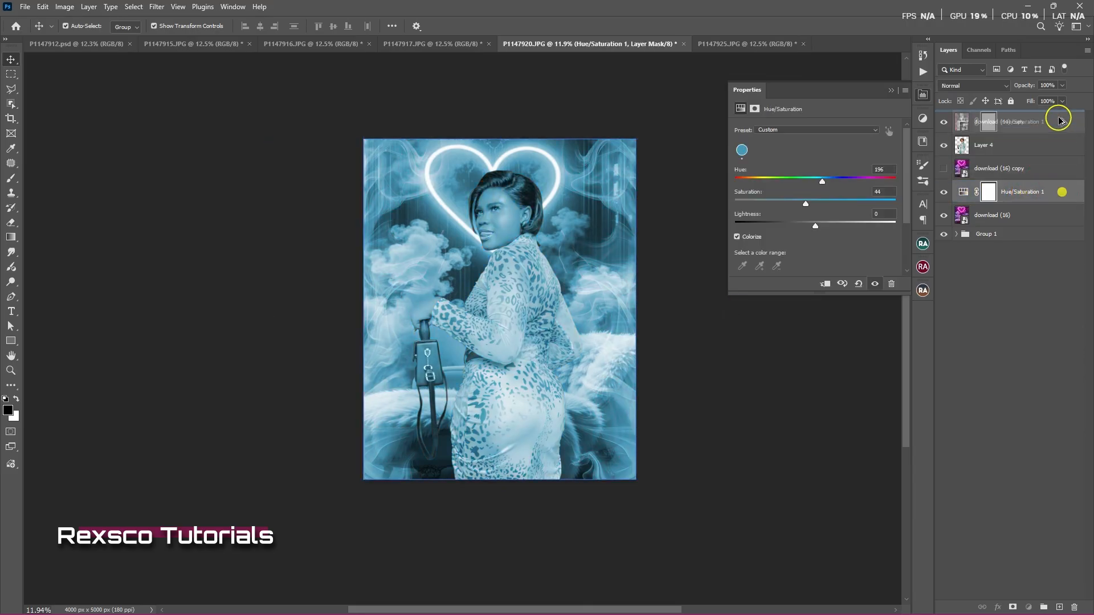
pyautogui.click(1027, 126)
pyautogui.click(529, 315)
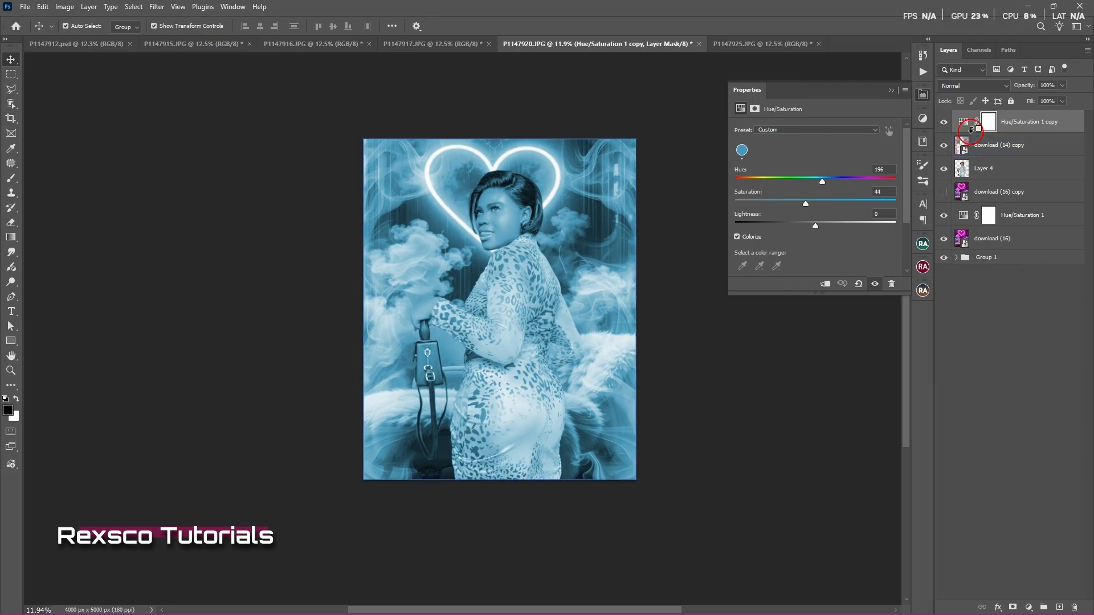
pyautogui.keyDown('alt'); pyautogui.click(968, 129); pyautogui.keyUp('alt')
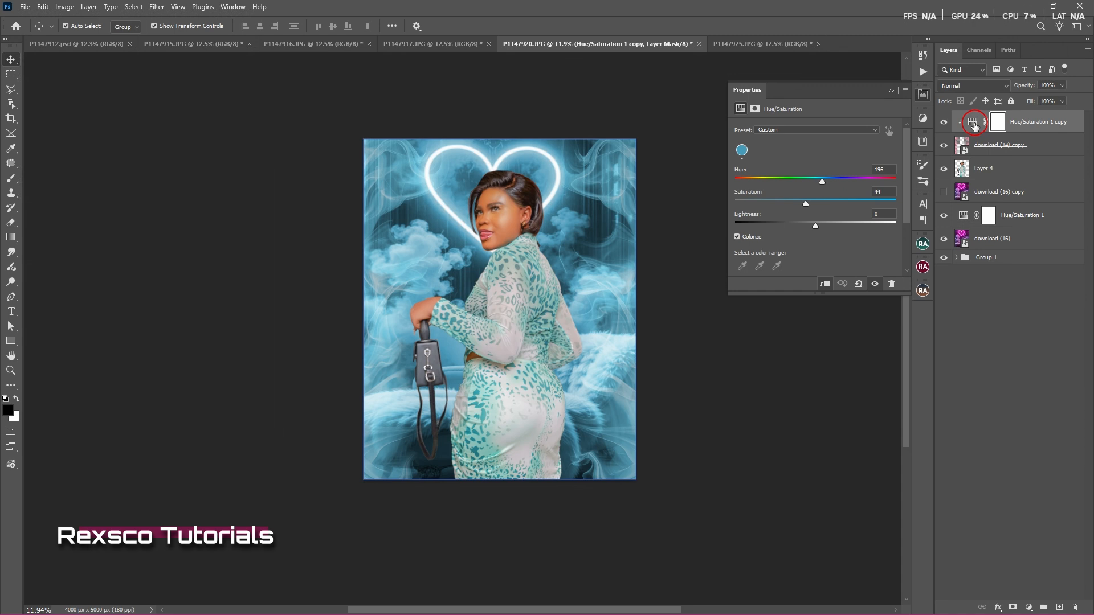
pyautogui.click(973, 86)
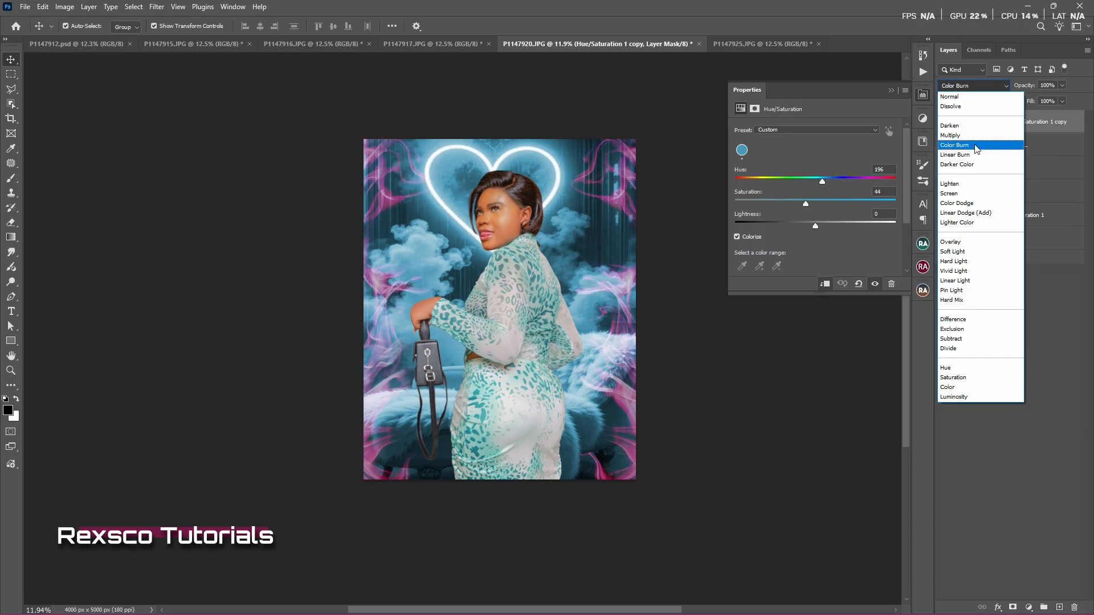
pyautogui.click(995, 261)
# Step: Try out other blend modes and fill values on the background's Hue/Saturation adjustment
pyautogui.click(966, 215)
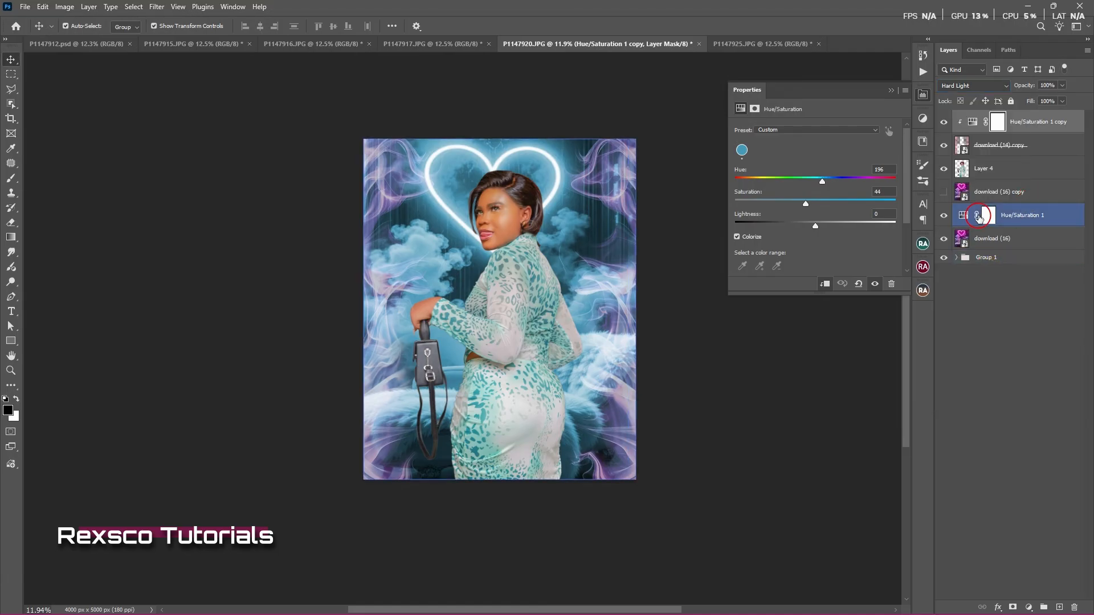
pyautogui.click(975, 85)
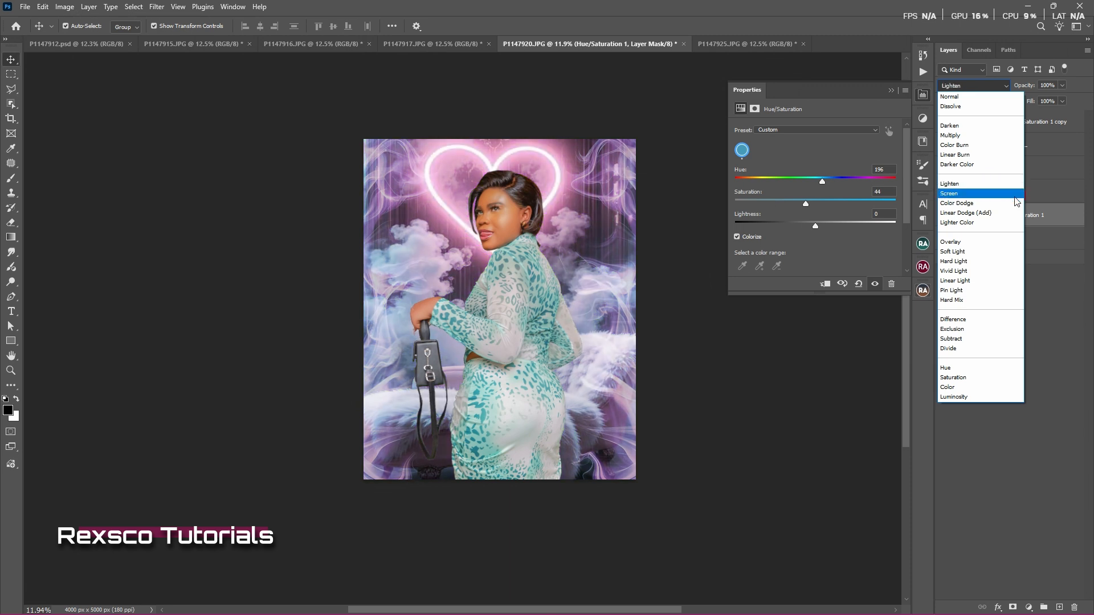
pyautogui.click(1065, 266)
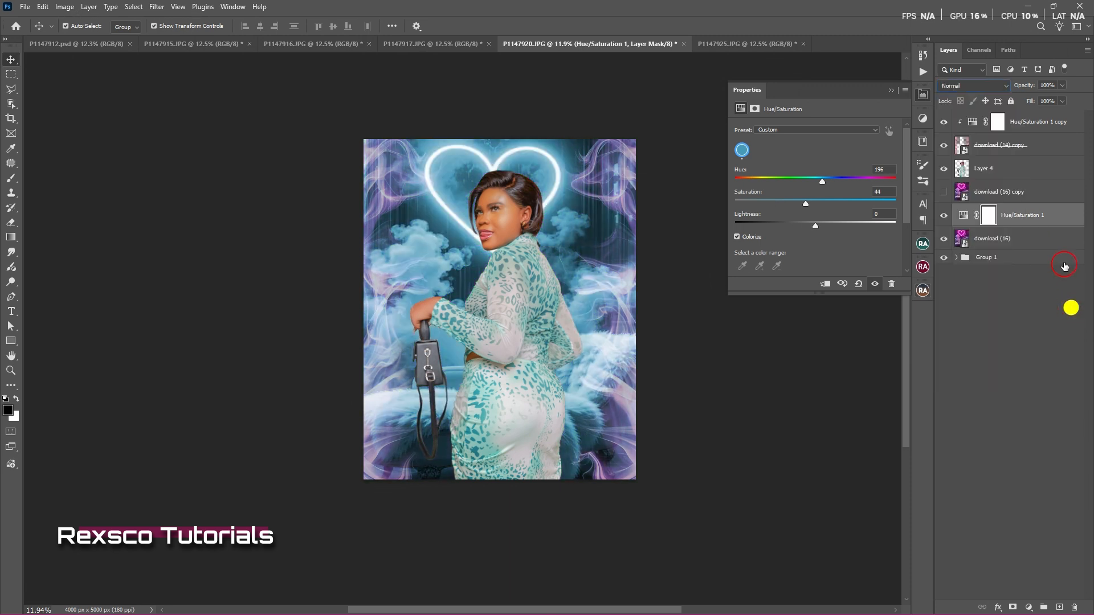
pyautogui.click(1063, 85)
pyautogui.click(1080, 88)
pyautogui.click(1063, 102)
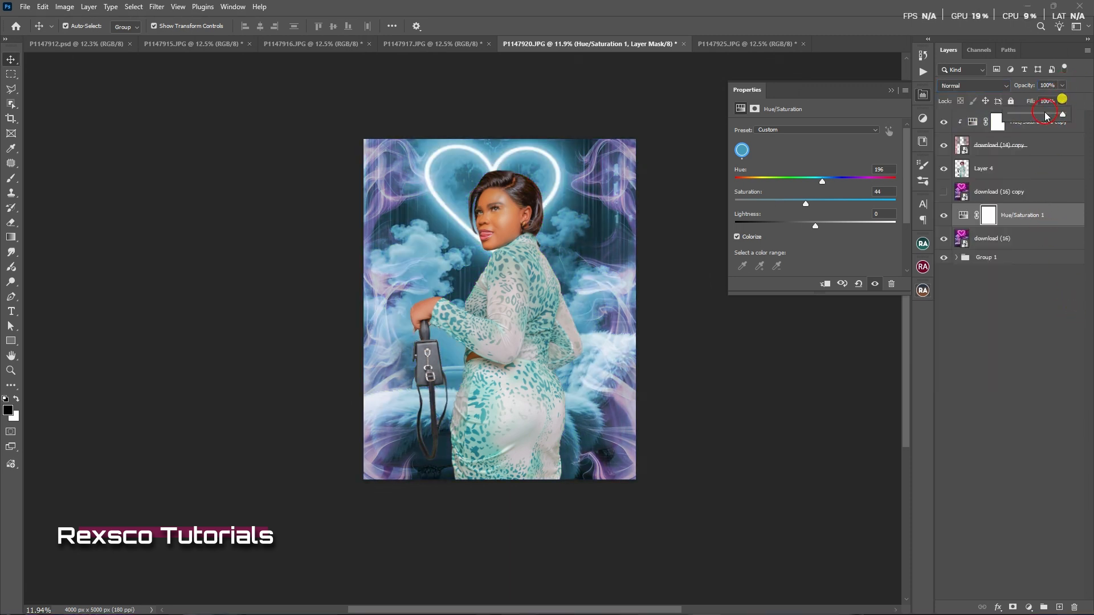
pyautogui.moveTo(1064, 114)
pyautogui.mouseDown()
pyautogui.moveTo(1036, 116)
pyautogui.moveTo(1062, 114)
pyautogui.moveTo(1060, 88)
pyautogui.moveTo(1032, 95)
pyautogui.moveTo(1063, 98)
pyautogui.mouseUp()
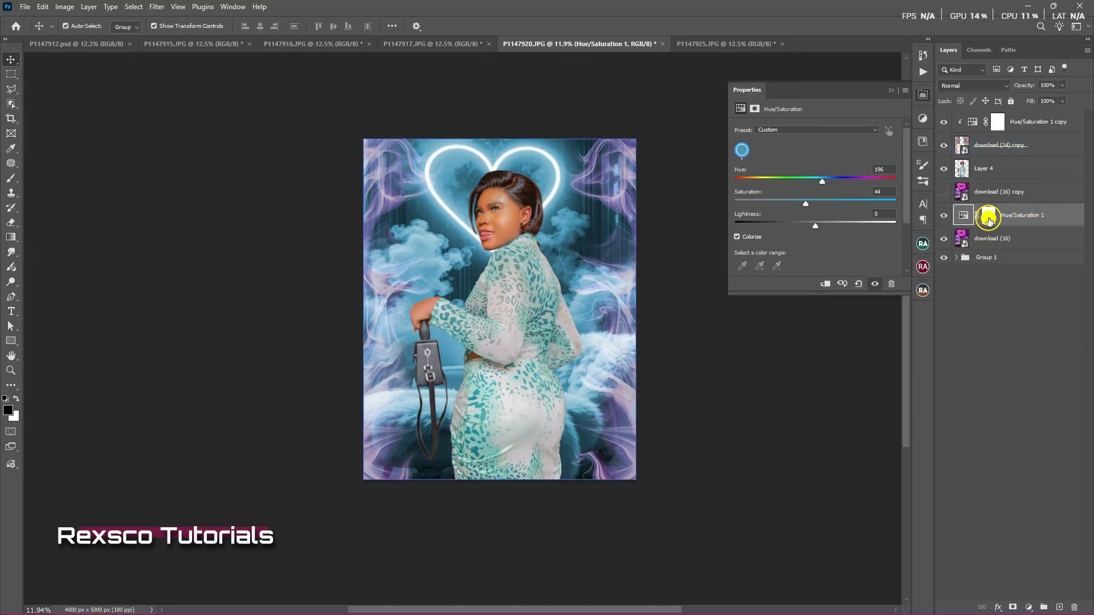
# Step: Invert the mask of the background's Hue/Saturation adjustment to black and set up a white 1700 px brush
pyautogui.click(991, 219)
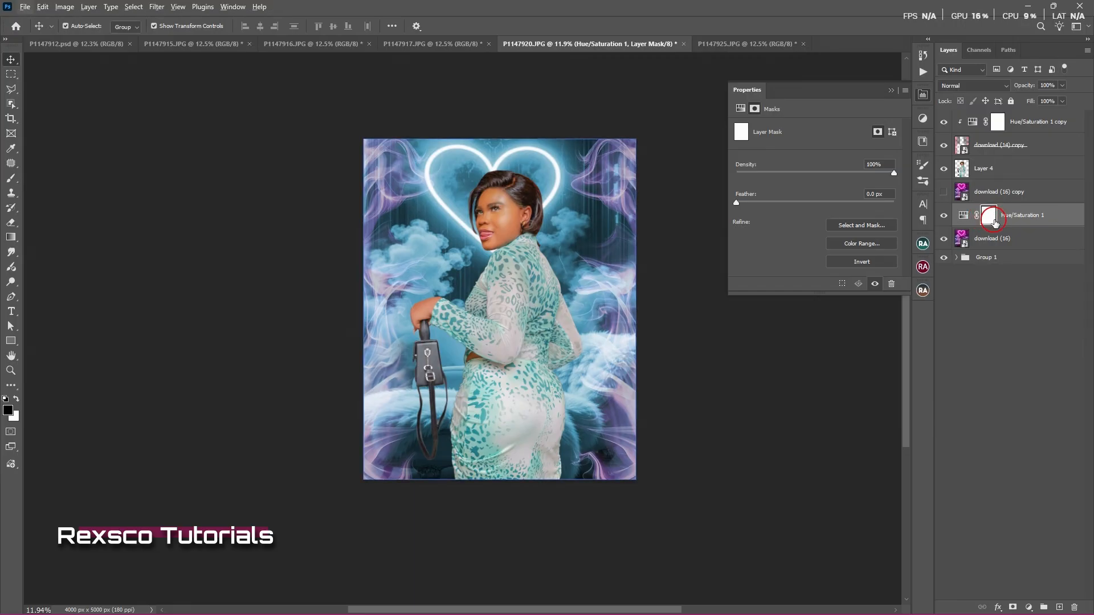
pyautogui.hotkey('ctrl', 'i')
pyautogui.press('b')
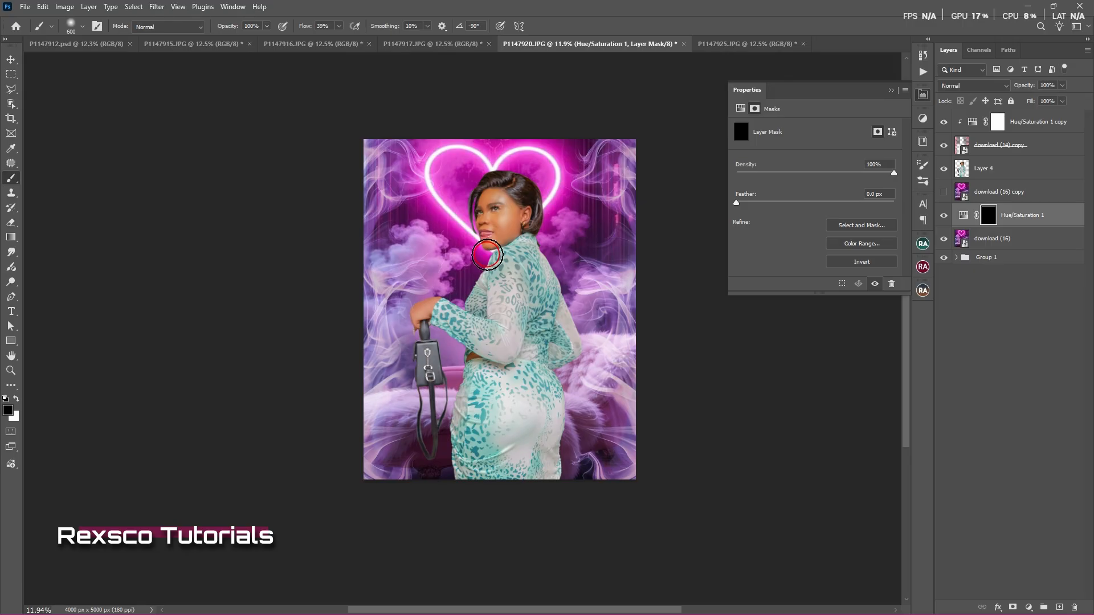
pyautogui.press(']')
pyautogui.press(']')
pyautogui.press(']')
pyautogui.press(']')
pyautogui.press(']')
pyautogui.press(']')
pyautogui.press(']')
pyautogui.press(']')
pyautogui.moveTo(572, 213)
pyautogui.mouseDown()
pyautogui.moveTo(600, 152)
pyautogui.moveTo(588, 195)
pyautogui.mouseUp()
pyautogui.press('x')
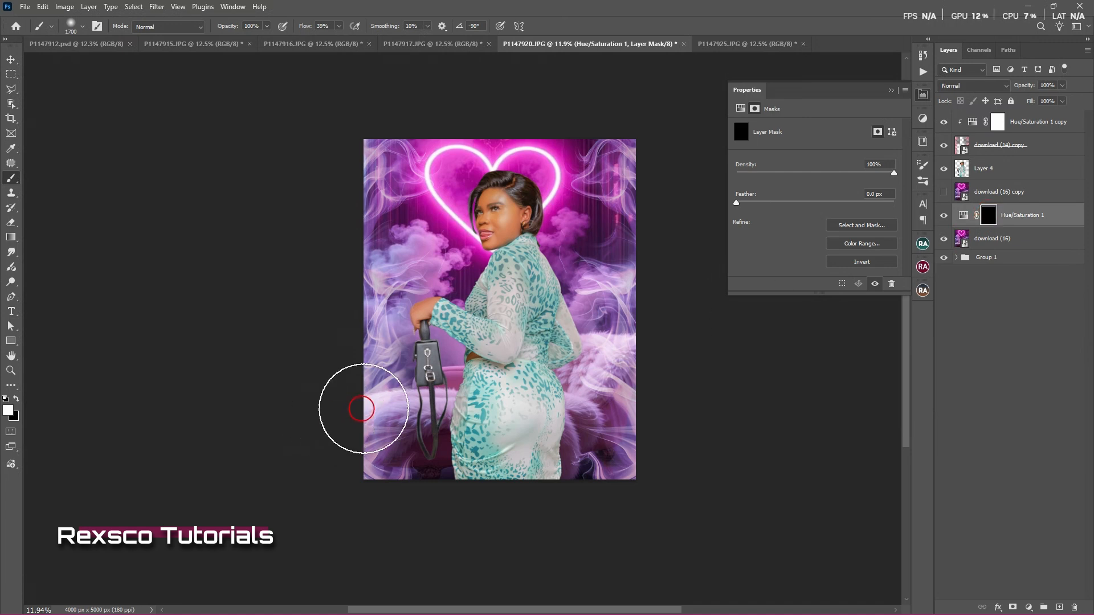
# Step: Paint white on the adjustment mask to bring the blue tint back on both sides of the woman and around the heart
pyautogui.moveTo(564, 277)
pyautogui.mouseDown()
pyautogui.moveTo(568, 137)
pyautogui.moveTo(569, 297)
pyautogui.moveTo(592, 337)
pyautogui.moveTo(575, 444)
pyautogui.moveTo(589, 412)
pyautogui.moveTo(589, 431)
pyautogui.moveTo(565, 487)
pyautogui.moveTo(499, 484)
pyautogui.moveTo(430, 431)
pyautogui.moveTo(434, 449)
pyautogui.moveTo(416, 455)
pyautogui.moveTo(468, 452)
pyautogui.moveTo(444, 405)
pyautogui.moveTo(444, 375)
pyautogui.moveTo(460, 361)
pyautogui.moveTo(452, 362)
pyautogui.moveTo(442, 274)
pyautogui.moveTo(407, 242)
pyautogui.moveTo(437, 254)
pyautogui.moveTo(440, 243)
pyautogui.moveTo(407, 208)
pyautogui.moveTo(401, 169)
pyautogui.moveTo(441, 126)
pyautogui.moveTo(502, 141)
pyautogui.moveTo(537, 114)
pyautogui.mouseUp()
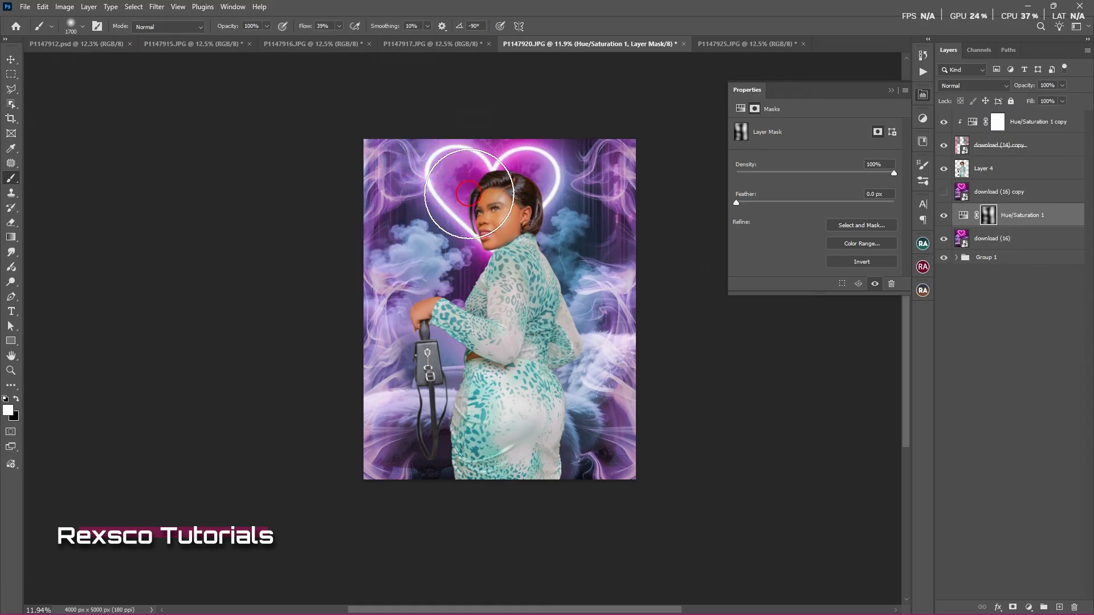
pyautogui.click(490, 194)
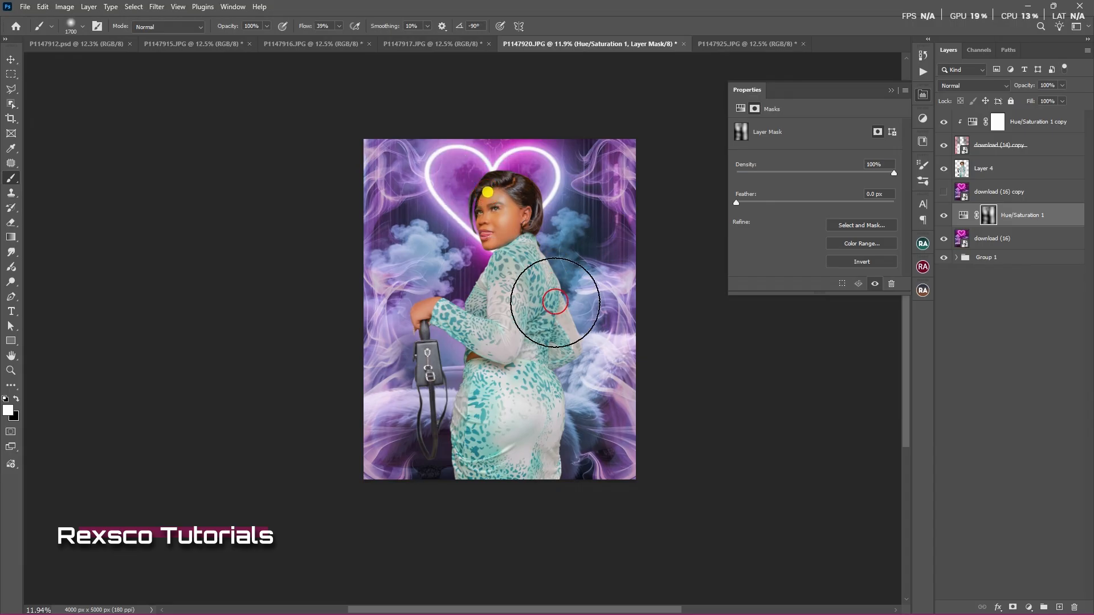
pyautogui.click(614, 221)
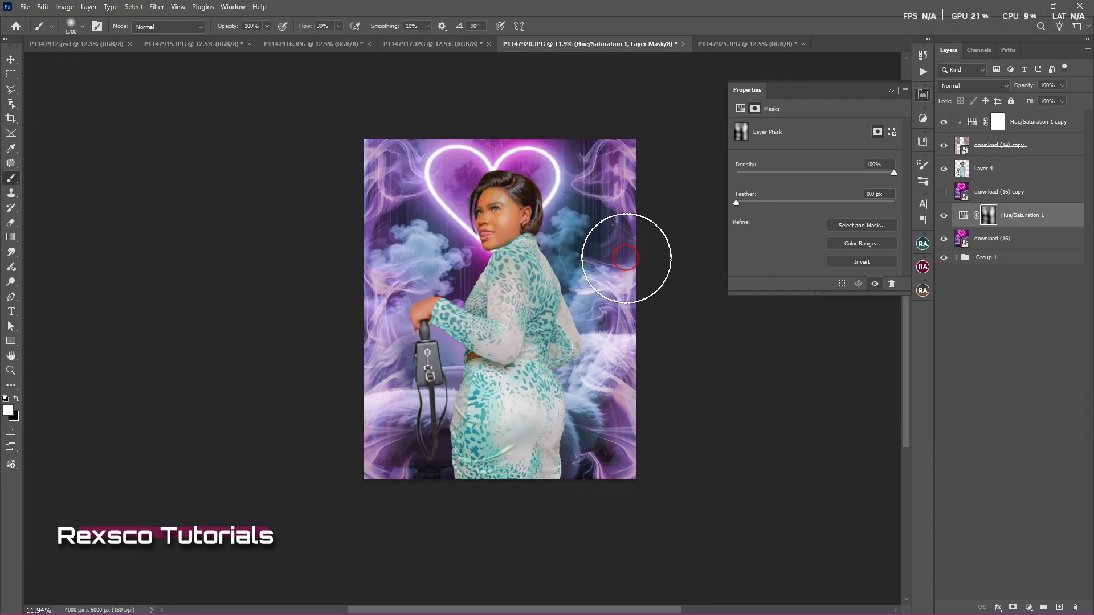
pyautogui.click(384, 232)
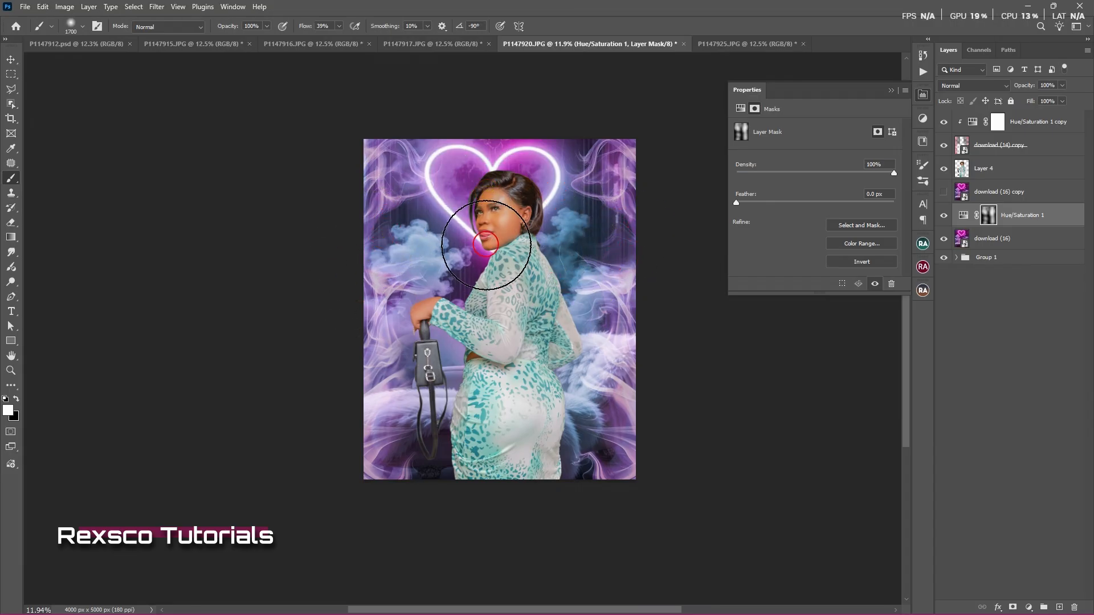
pyautogui.moveTo(473, 249); pyautogui.dragTo(497, 295)
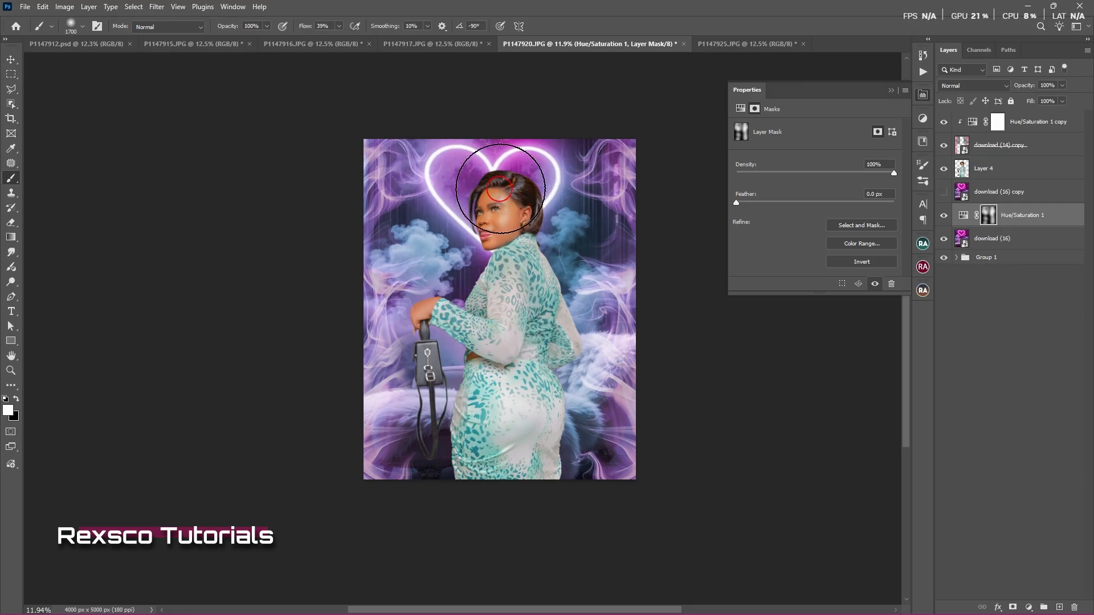
pyautogui.click(506, 146)
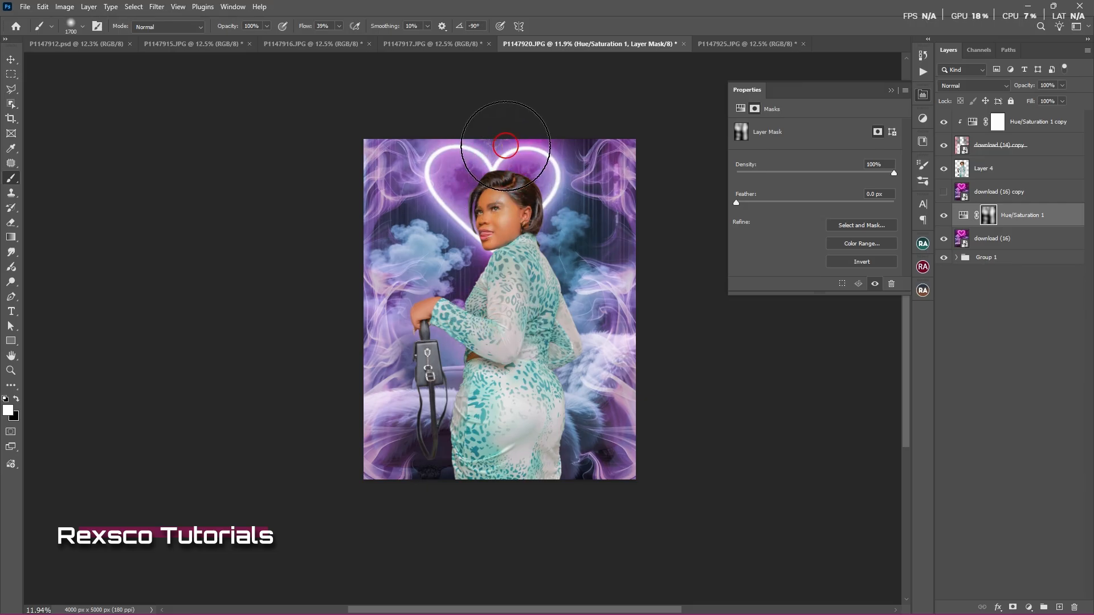
# Step: Reduce the brush to 800 px and paint white on the background's Hue/Saturation mask along the top of the neon heart
pyautogui.press('[')
pyautogui.press('[')
pyautogui.press('[')
pyautogui.press('[')
pyautogui.press('[')
pyautogui.press('[')
pyautogui.press('[')
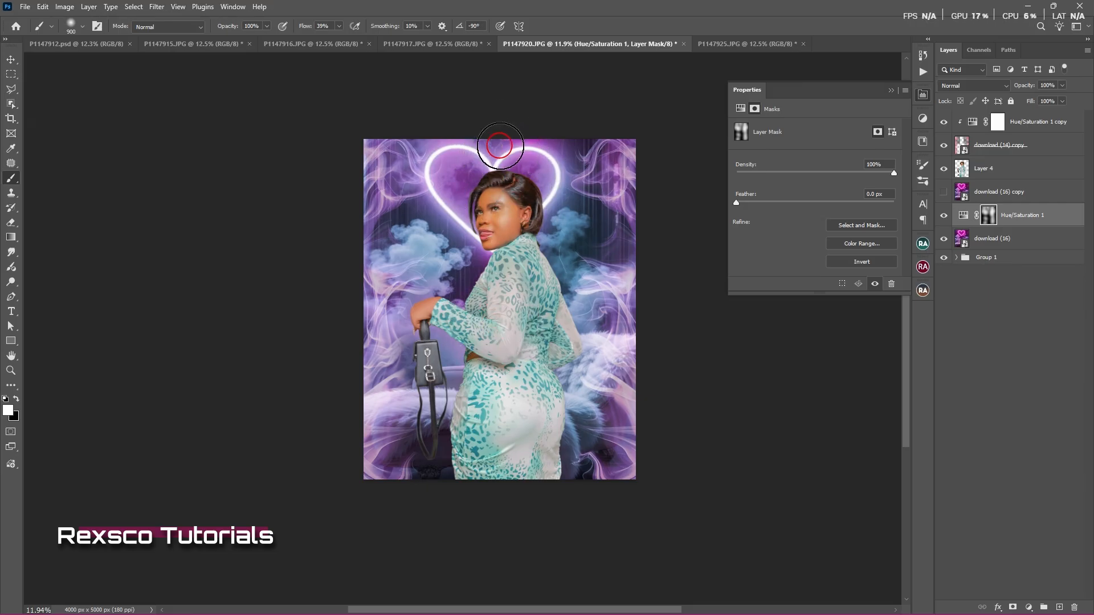
pyautogui.press('[')
pyautogui.moveTo(502, 146); pyautogui.dragTo(564, 151)
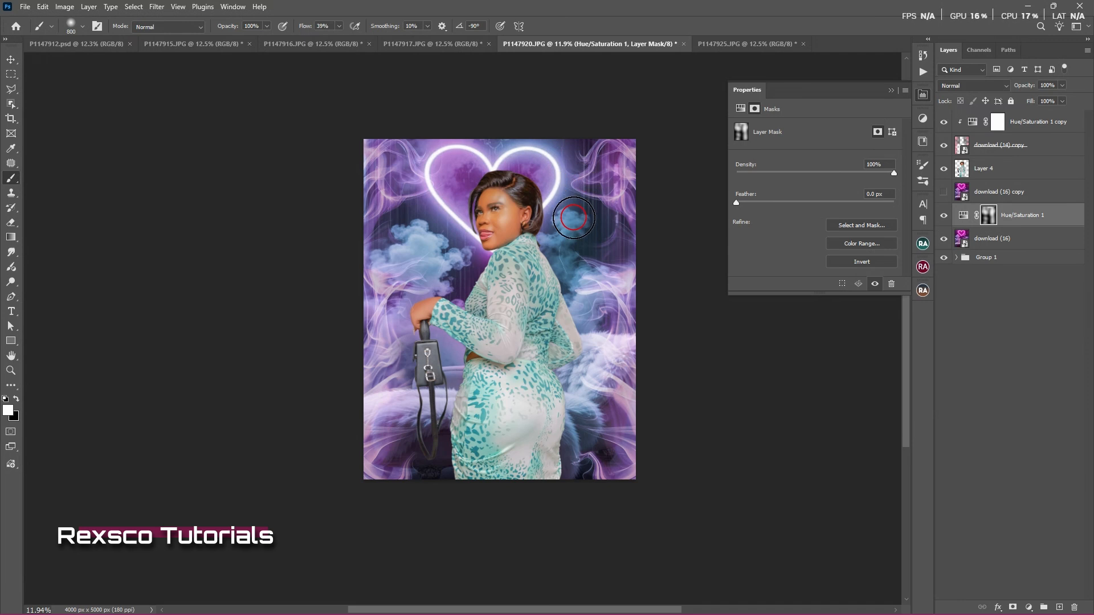
pyautogui.moveTo(491, 141)
pyautogui.mouseDown()
pyautogui.moveTo(436, 134)
pyautogui.moveTo(415, 158)
pyautogui.moveTo(457, 255)
pyautogui.moveTo(467, 262)
pyautogui.moveTo(549, 238)
pyautogui.moveTo(568, 218)
pyautogui.moveTo(488, 236)
pyautogui.moveTo(471, 177)
pyautogui.mouseUp()
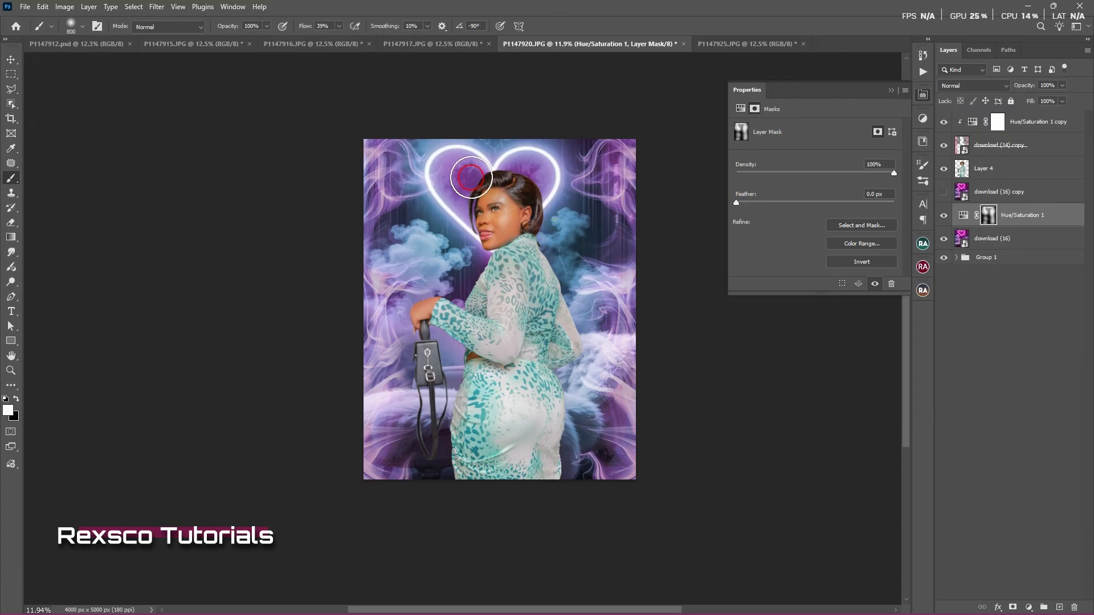
# Step: Enlarge the brush to 1300 px and paint the blue tint inside the heart and over the clouds behind the woman's back
pyautogui.press(']')
pyautogui.press(']')
pyautogui.press(']')
pyautogui.press(']')
pyautogui.press(']')
pyautogui.click(466, 182)
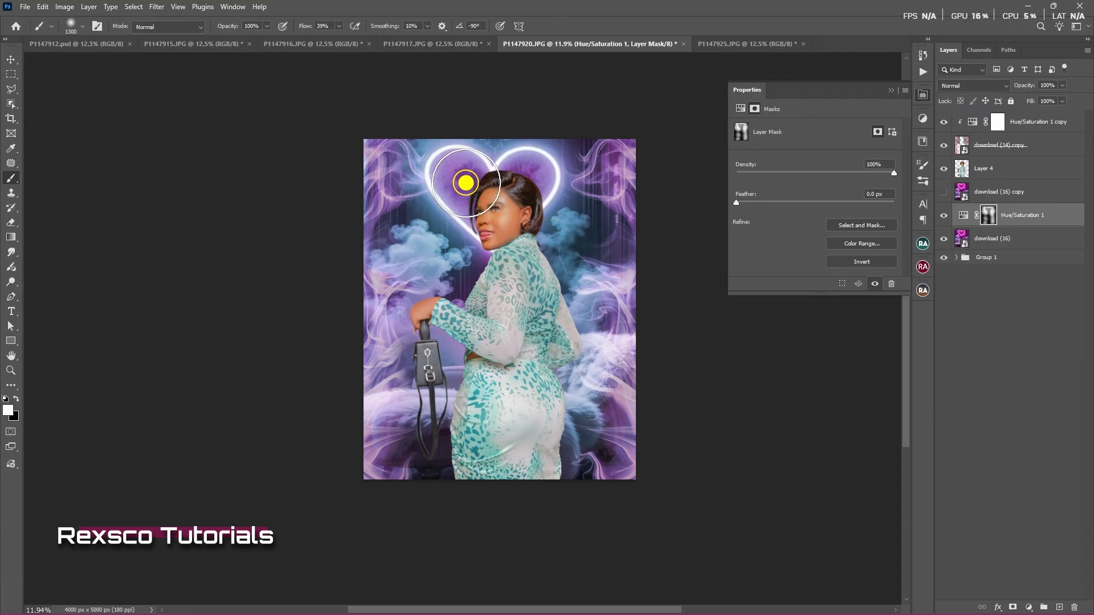
pyautogui.click(523, 182)
pyautogui.click(584, 282)
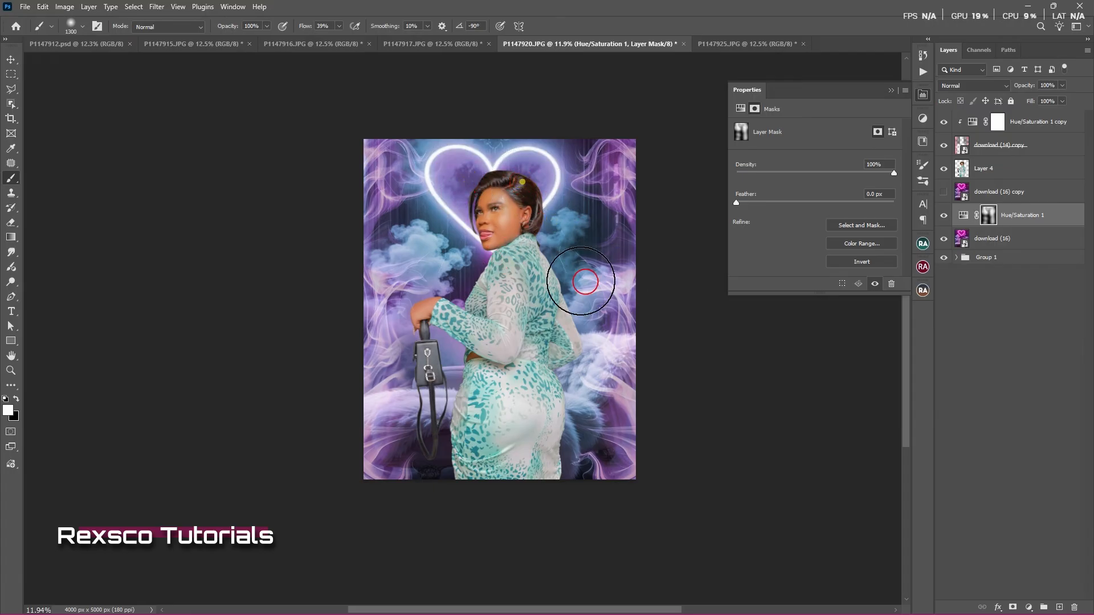
pyautogui.click(617, 215)
# Step: Lower the opacity of the smoke layer "download (14) copy" to 67%
pyautogui.click(1042, 145)
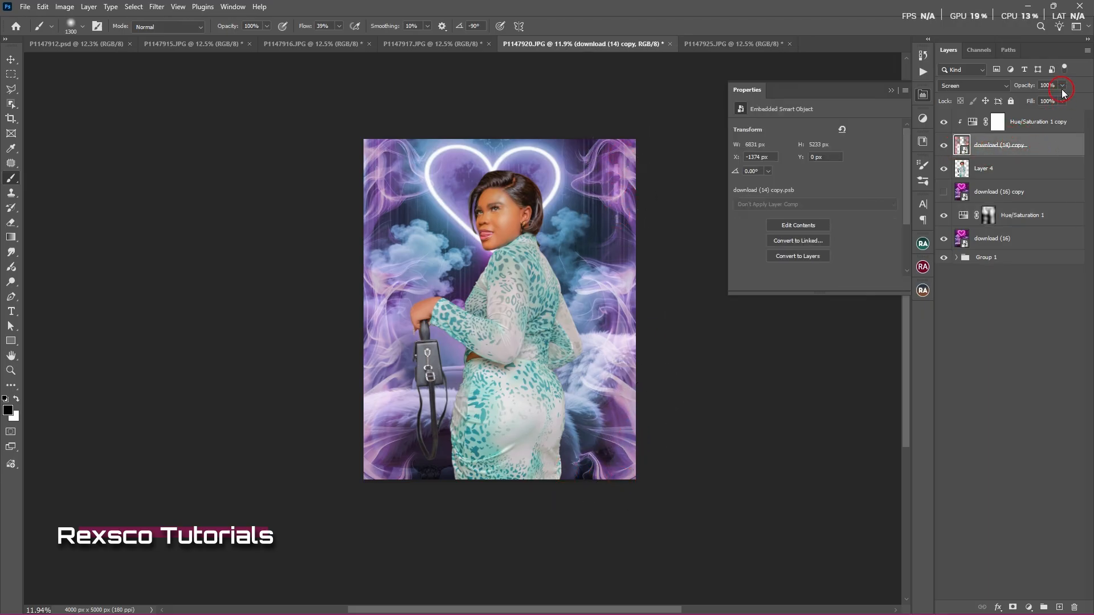
pyautogui.moveTo(1063, 92)
pyautogui.mouseDown()
pyautogui.moveTo(1030, 98)
pyautogui.moveTo(1046, 100)
pyautogui.mouseUp()
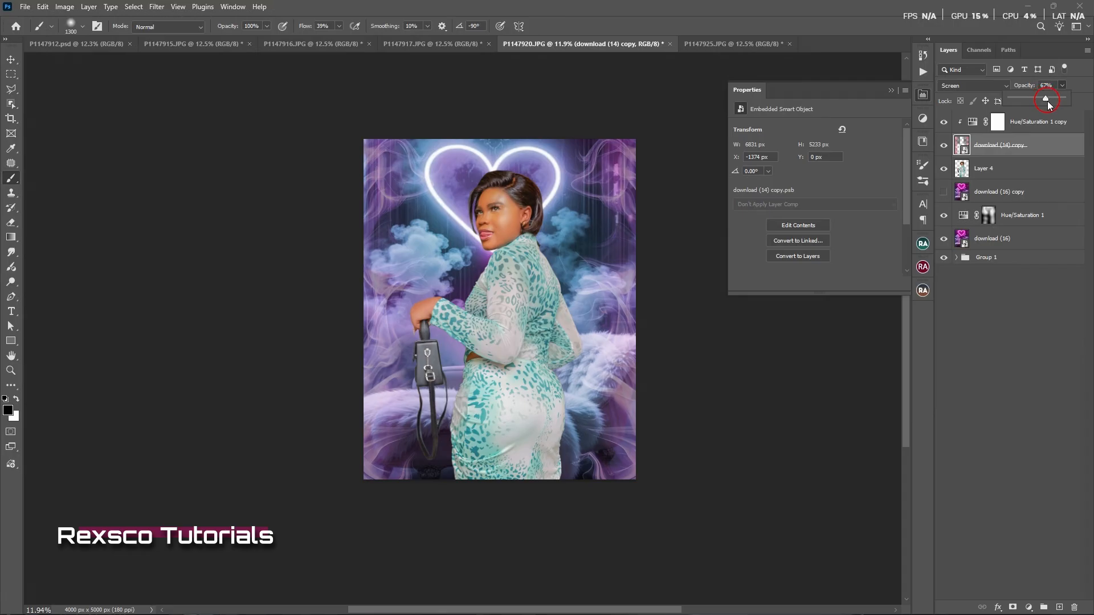
pyautogui.click(1066, 151)
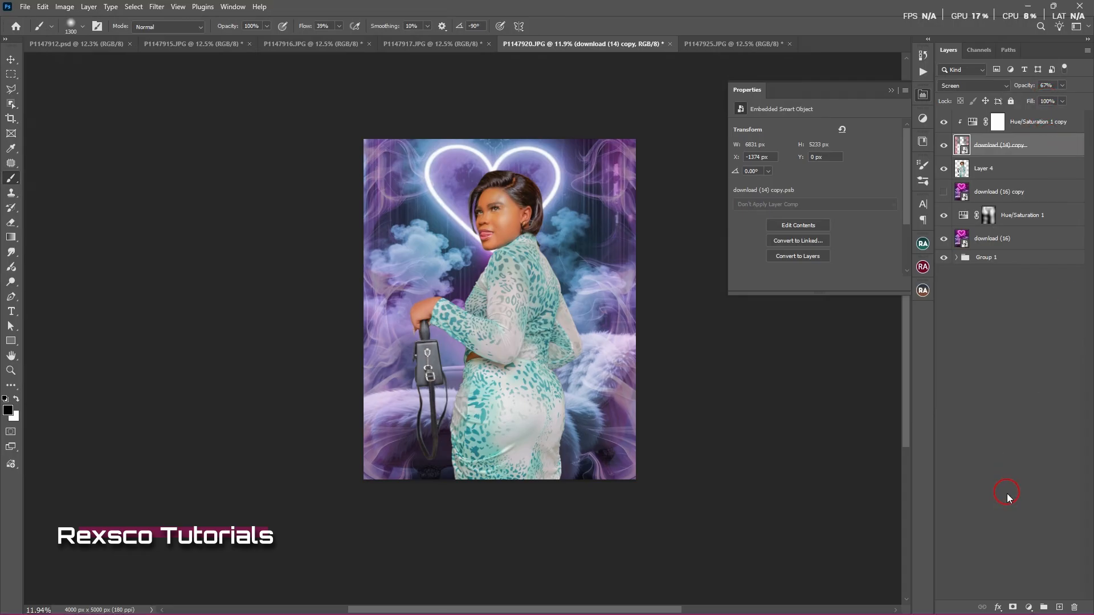
# Step: Add a white layer mask to the smoke layer, set up a black 1600 px brush, and undo the trial stroke
pyautogui.click(1013, 607)
pyautogui.press('x')
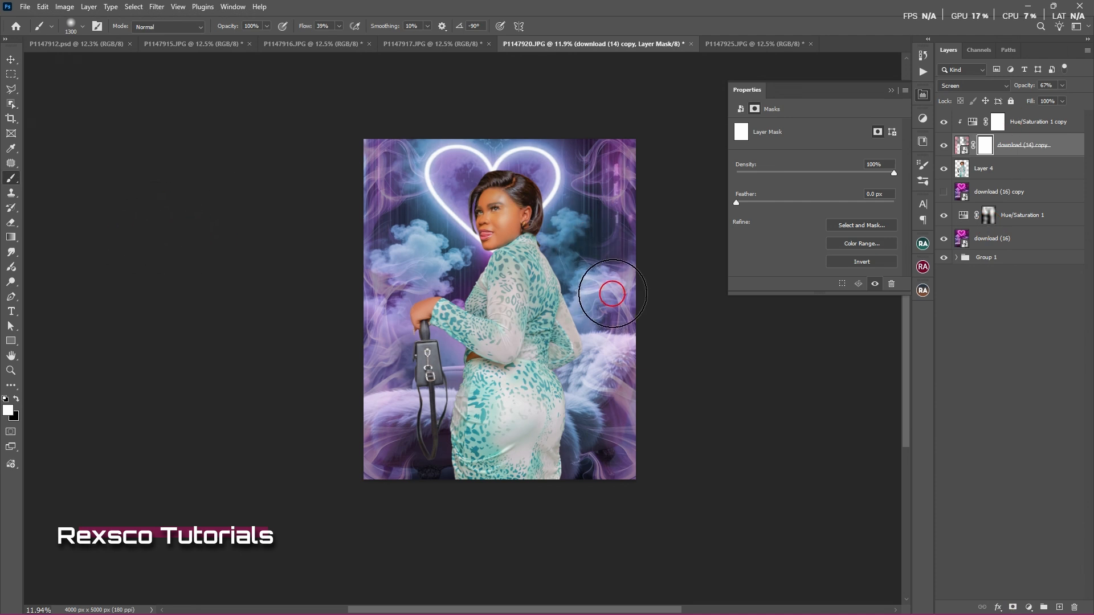
pyautogui.press(']')
pyautogui.press(']')
pyautogui.press(']')
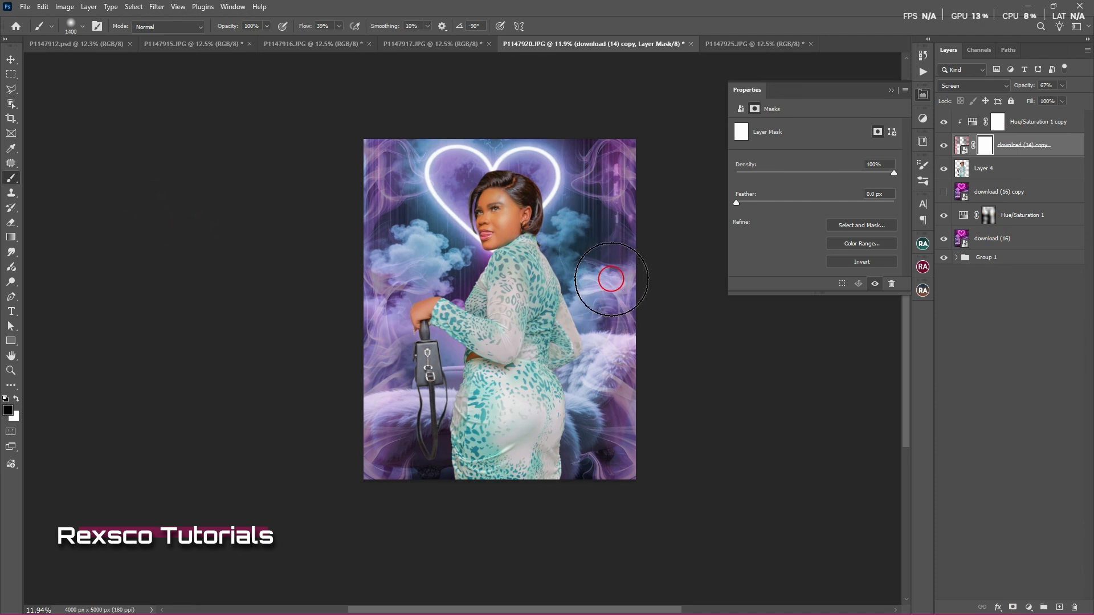
pyautogui.moveTo(606, 284)
pyautogui.mouseDown()
pyautogui.moveTo(622, 445)
pyautogui.moveTo(610, 450)
pyautogui.mouseUp()
pyautogui.hotkey('ctrl', 'z')
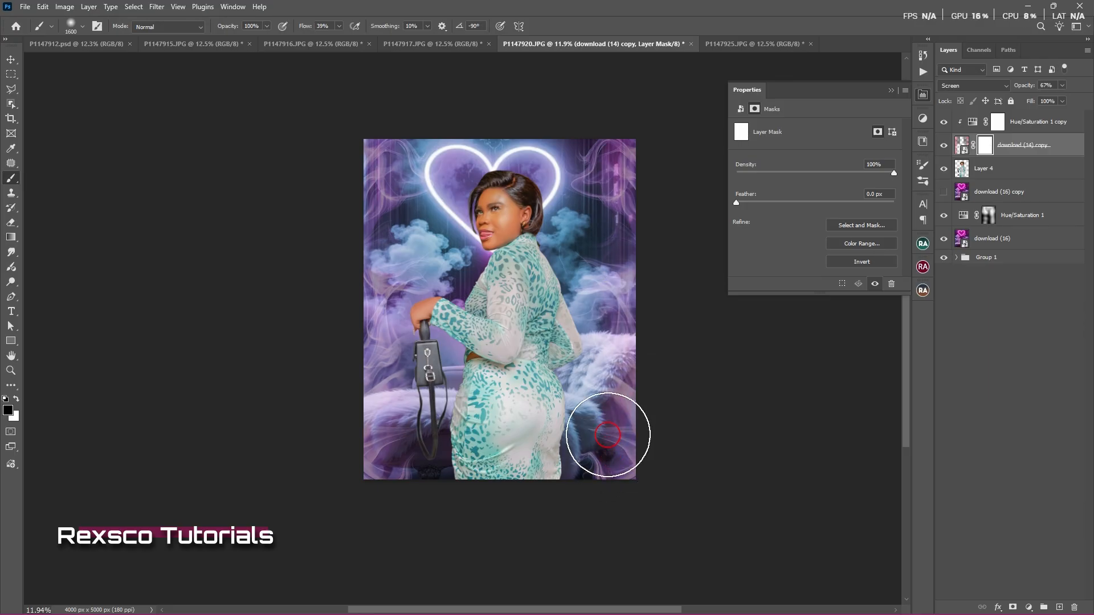
# Step: Paint black on the smoke layer's mask to hide the smoke over the sofa and clouds on both sides of the woman
pyautogui.moveTo(606, 379)
pyautogui.mouseDown()
pyautogui.moveTo(611, 416)
pyautogui.moveTo(621, 371)
pyautogui.mouseUp()
pyautogui.moveTo(624, 300); pyautogui.dragTo(624, 308)
pyautogui.moveTo(615, 277); pyautogui.dragTo(615, 300)
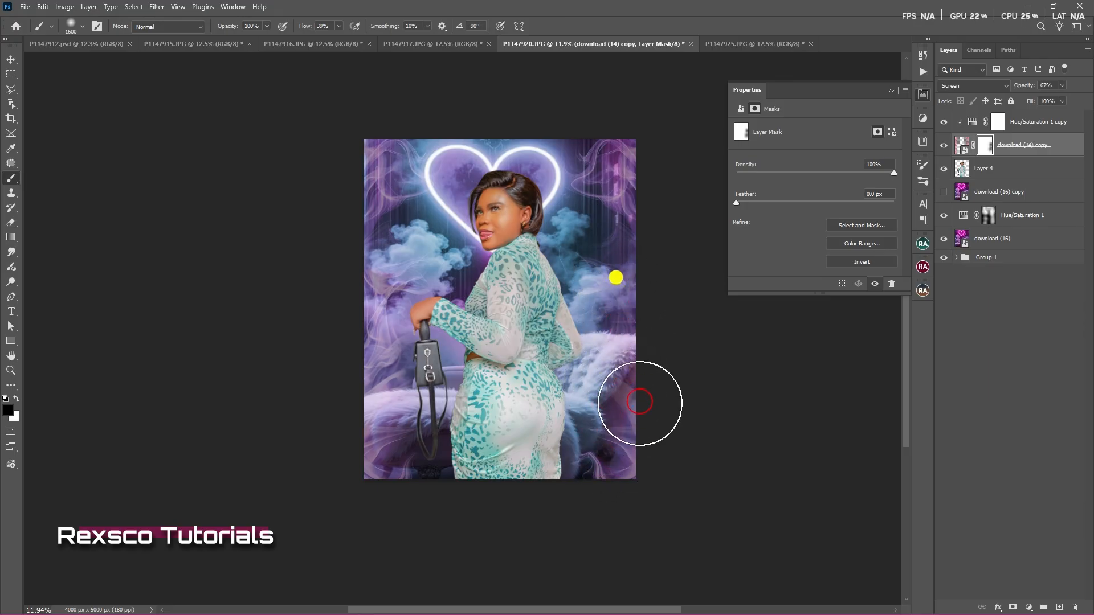
pyautogui.moveTo(615, 439); pyautogui.dragTo(610, 474)
pyautogui.moveTo(621, 392); pyautogui.dragTo(621, 400)
pyautogui.moveTo(606, 300); pyautogui.dragTo(606, 280)
pyautogui.moveTo(390, 307); pyautogui.dragTo(392, 351)
pyautogui.moveTo(396, 406)
pyautogui.mouseDown()
pyautogui.moveTo(399, 454)
pyautogui.moveTo(380, 451)
pyautogui.mouseUp()
pyautogui.moveTo(377, 311)
pyautogui.mouseDown()
pyautogui.moveTo(391, 269)
pyautogui.moveTo(393, 191)
pyautogui.mouseUp()
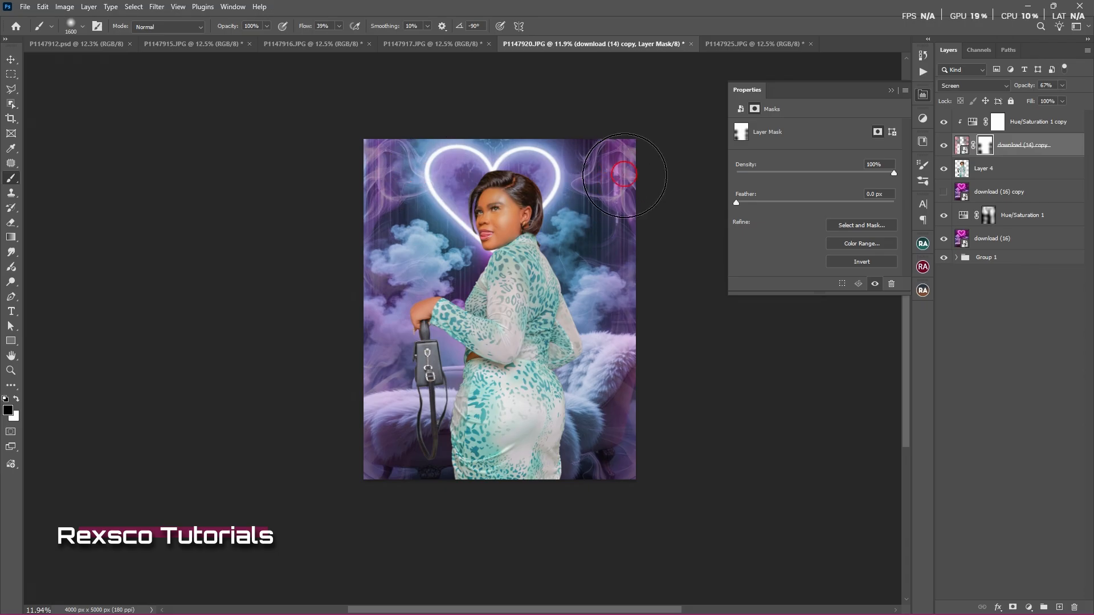
pyautogui.moveTo(617, 454); pyautogui.dragTo(628, 466)
pyautogui.moveTo(424, 470)
pyautogui.mouseDown()
pyautogui.moveTo(386, 464)
pyautogui.moveTo(376, 374)
pyautogui.moveTo(364, 368)
pyautogui.mouseUp()
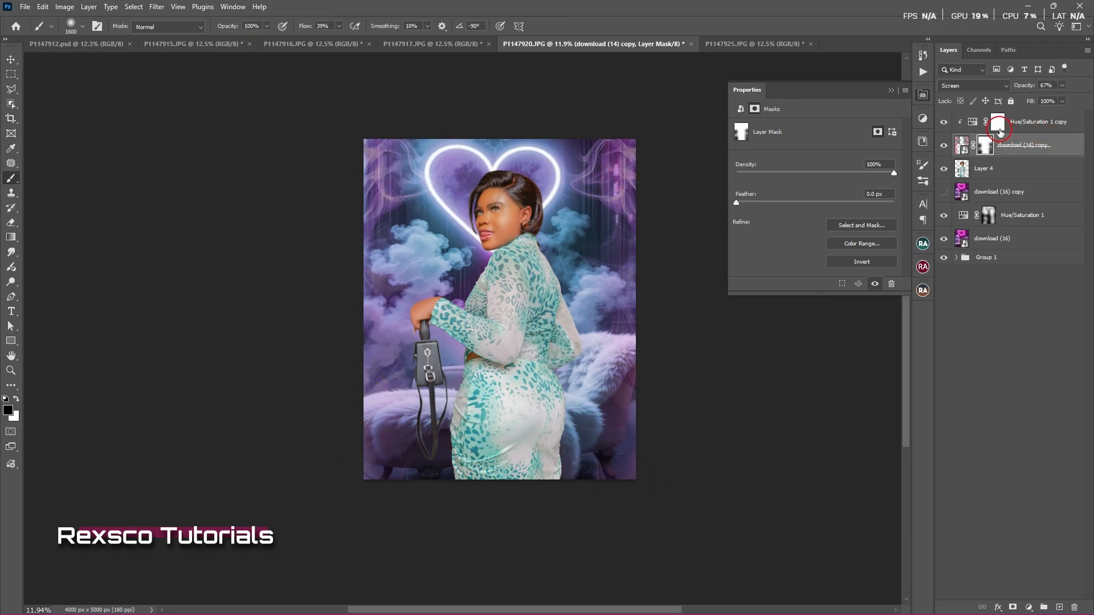
# Step: Paint white on the background's Hue/Saturation mask to spread the blue tint over the sofa and the clouds around the woman
pyautogui.click(988, 215)
pyautogui.moveTo(466, 372)
pyautogui.mouseDown()
pyautogui.moveTo(413, 407)
pyautogui.moveTo(390, 403)
pyautogui.moveTo(393, 356)
pyautogui.moveTo(393, 375)
pyautogui.moveTo(379, 317)
pyautogui.moveTo(389, 314)
pyautogui.mouseUp()
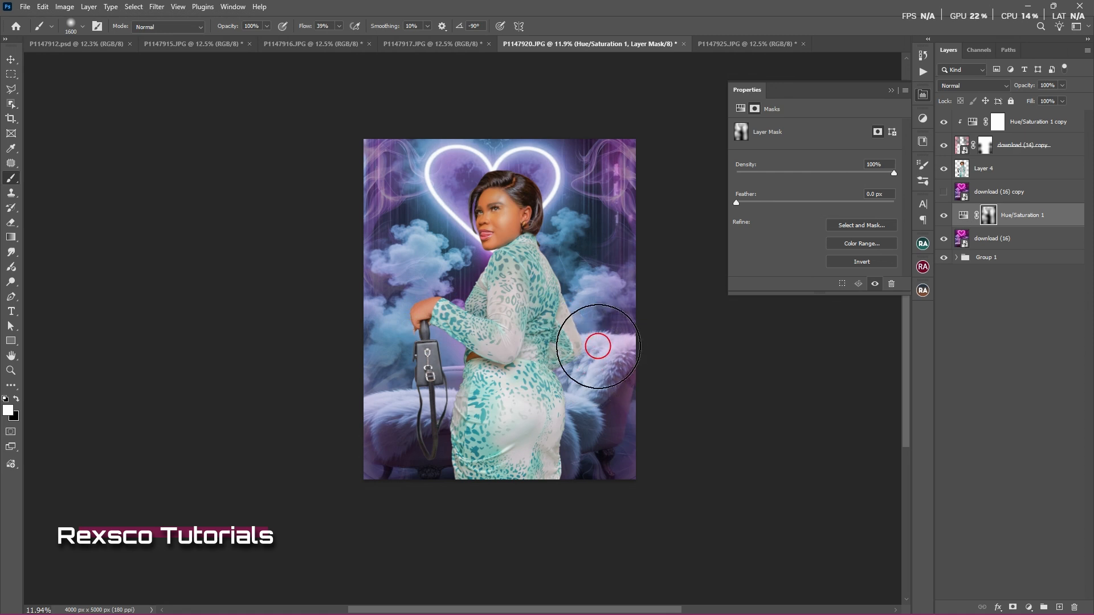
pyautogui.moveTo(624, 382); pyautogui.dragTo(621, 421)
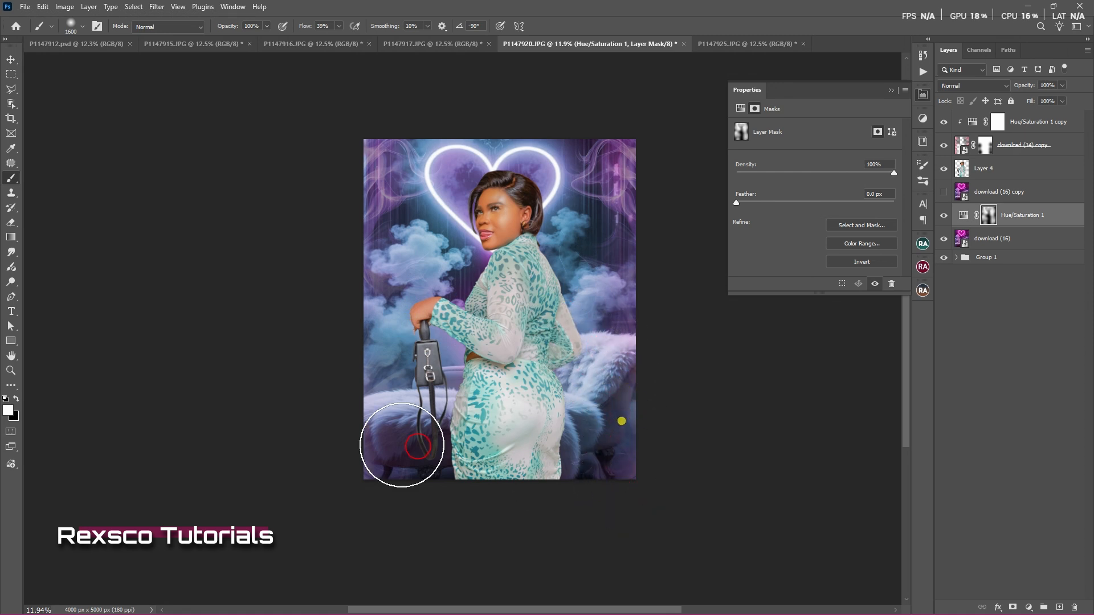
pyautogui.moveTo(418, 447)
pyautogui.mouseDown()
pyautogui.moveTo(386, 374)
pyautogui.moveTo(401, 307)
pyautogui.moveTo(378, 312)
pyautogui.mouseUp()
pyautogui.moveTo(598, 235); pyautogui.dragTo(640, 332)
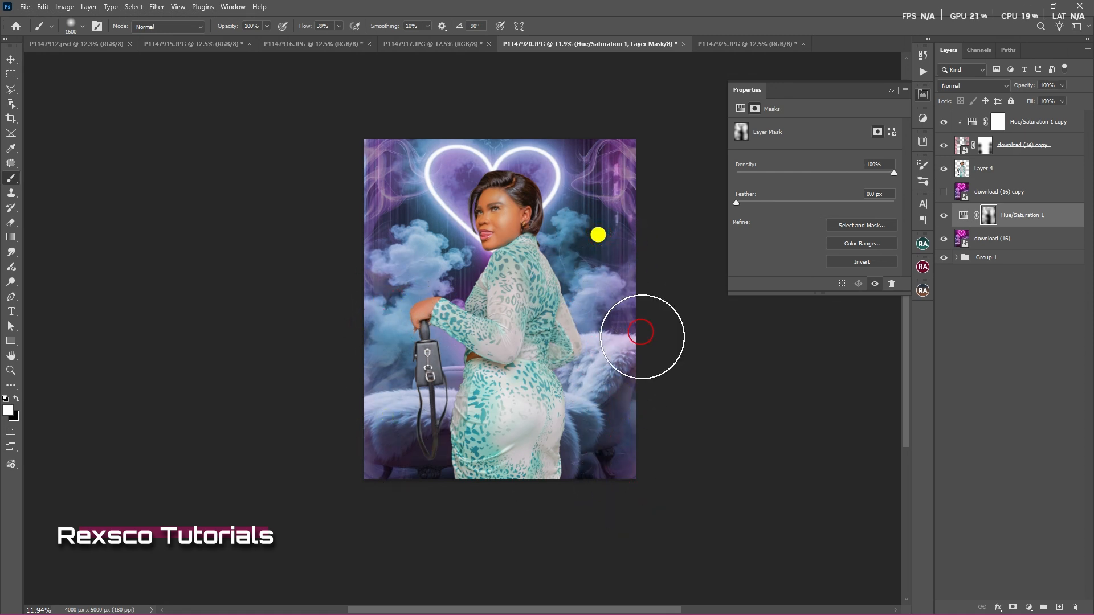
# Step: Set the saturation of the Hue/Saturation 1 copy adjustment layer to 66
pyautogui.press('v')
pyautogui.click(563, 315)
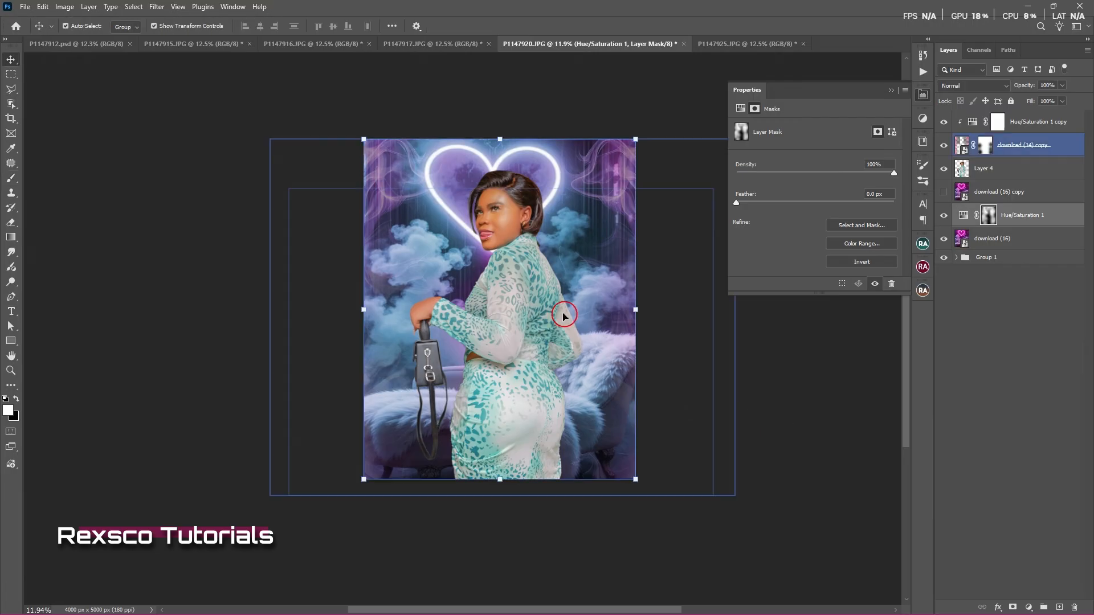
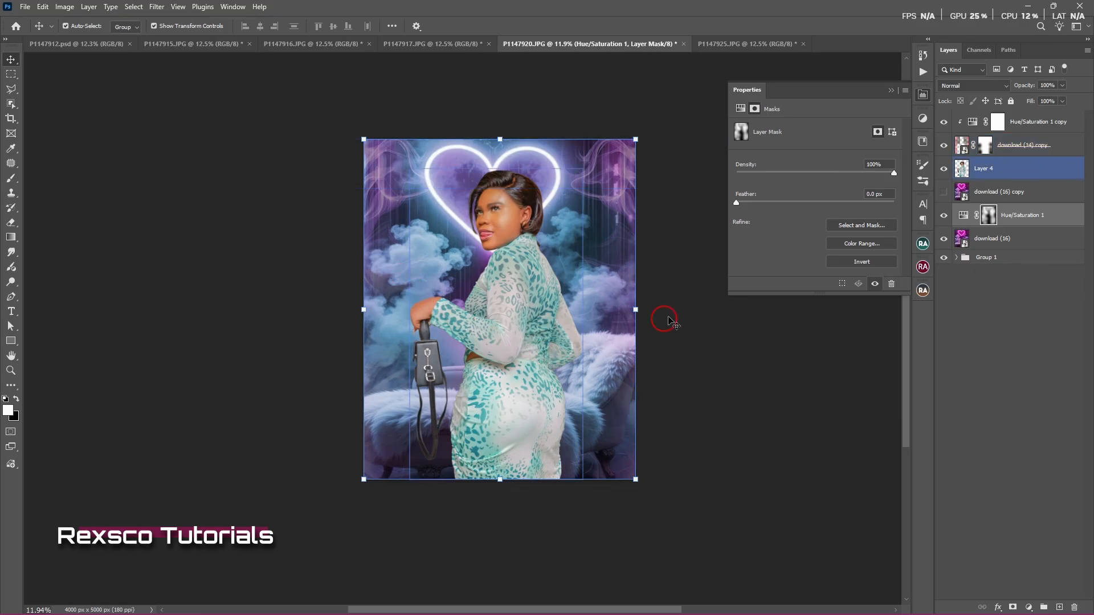
pyautogui.click(973, 122)
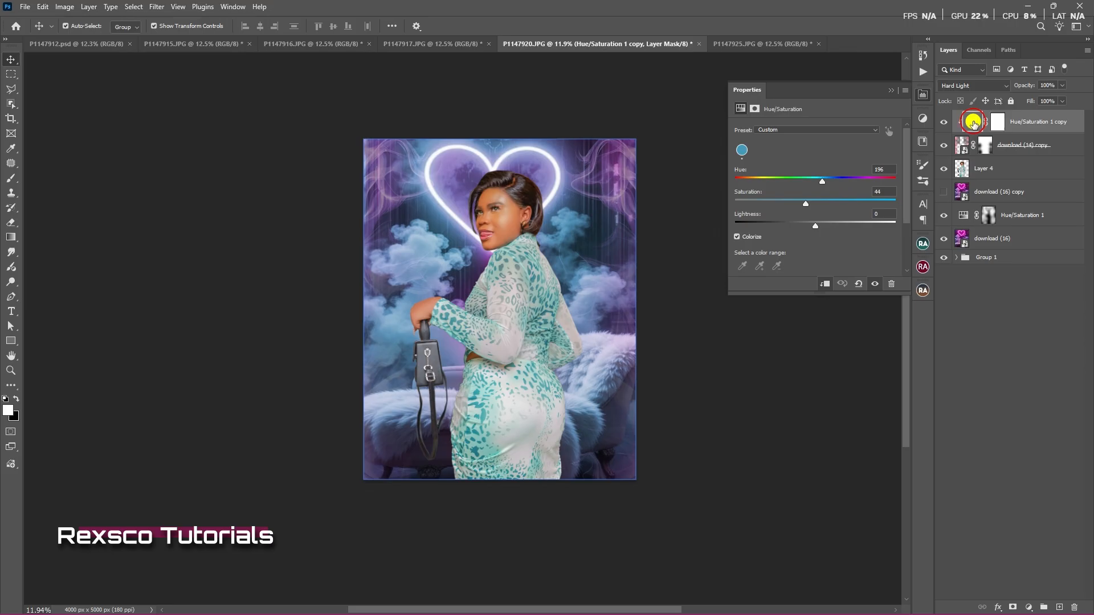
pyautogui.click(972, 122)
pyautogui.moveTo(834, 205); pyautogui.dragTo(844, 205)
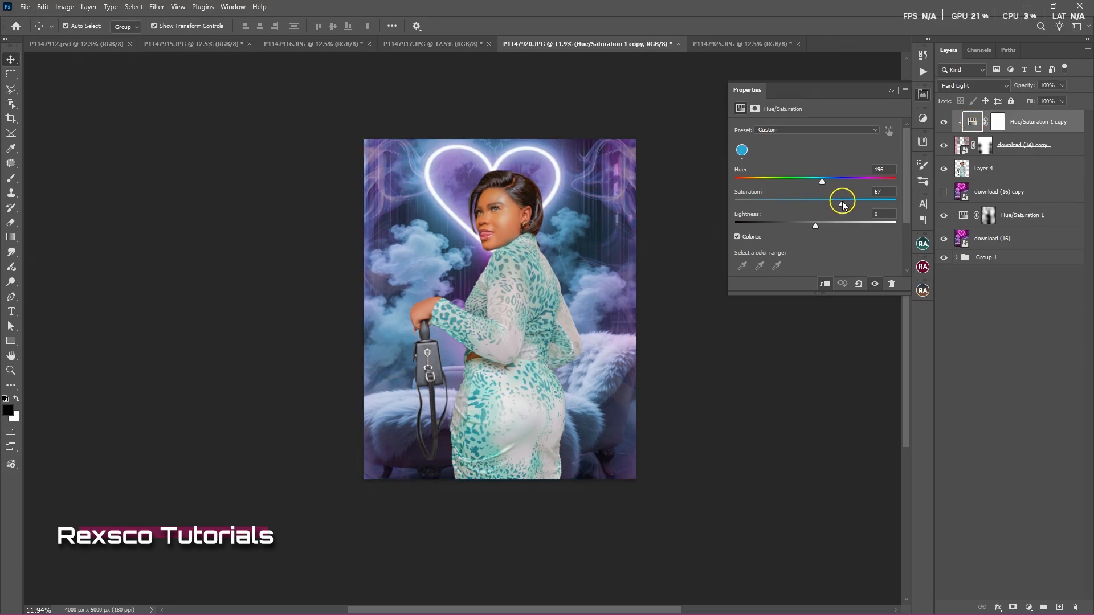
pyautogui.click(961, 147)
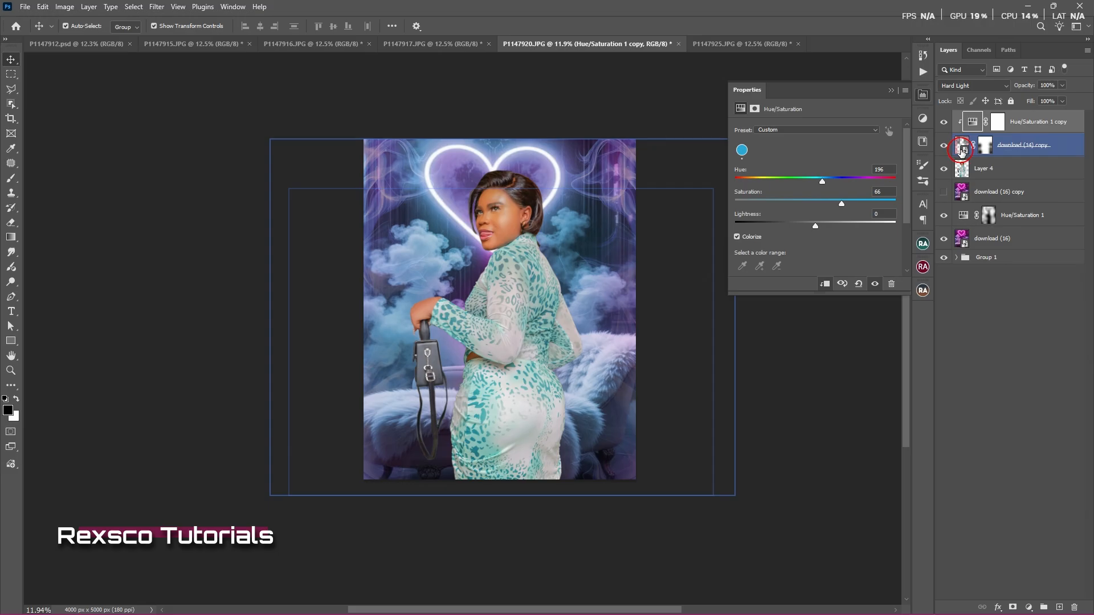
pyautogui.click(973, 123)
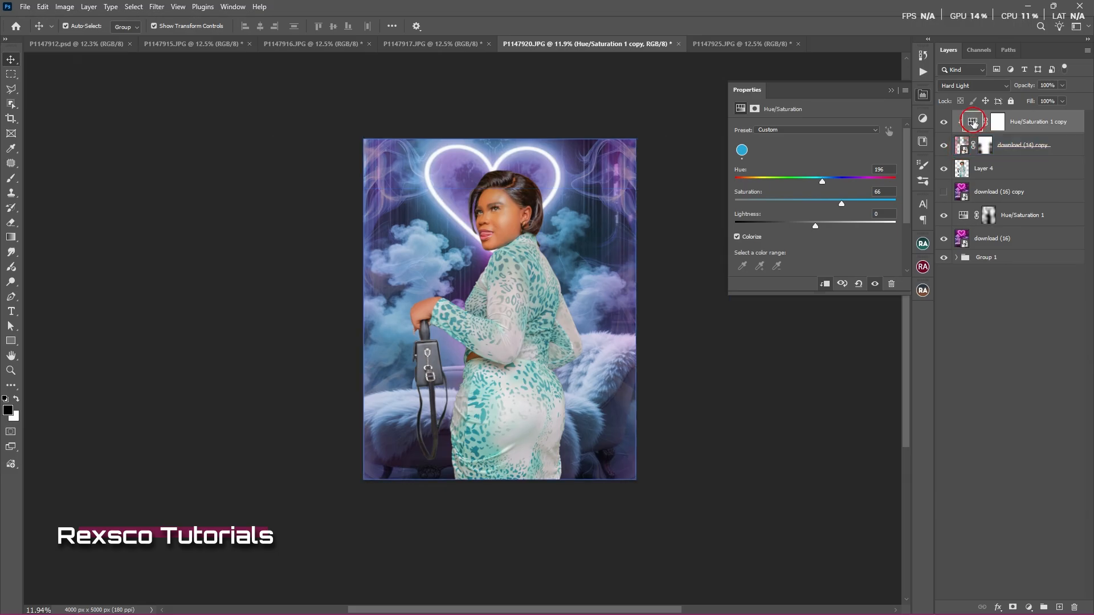
# Step: Set the lightness of the Hue/Saturation 1 adjustment to +5 and hide its properties
pyautogui.click(964, 216)
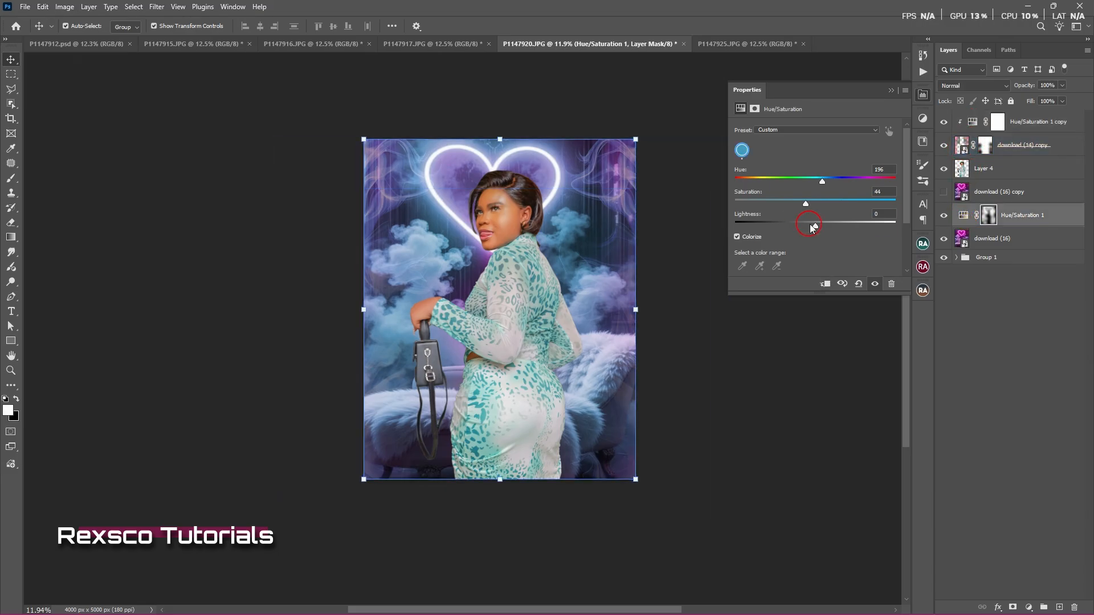
pyautogui.moveTo(819, 226); pyautogui.dragTo(821, 229)
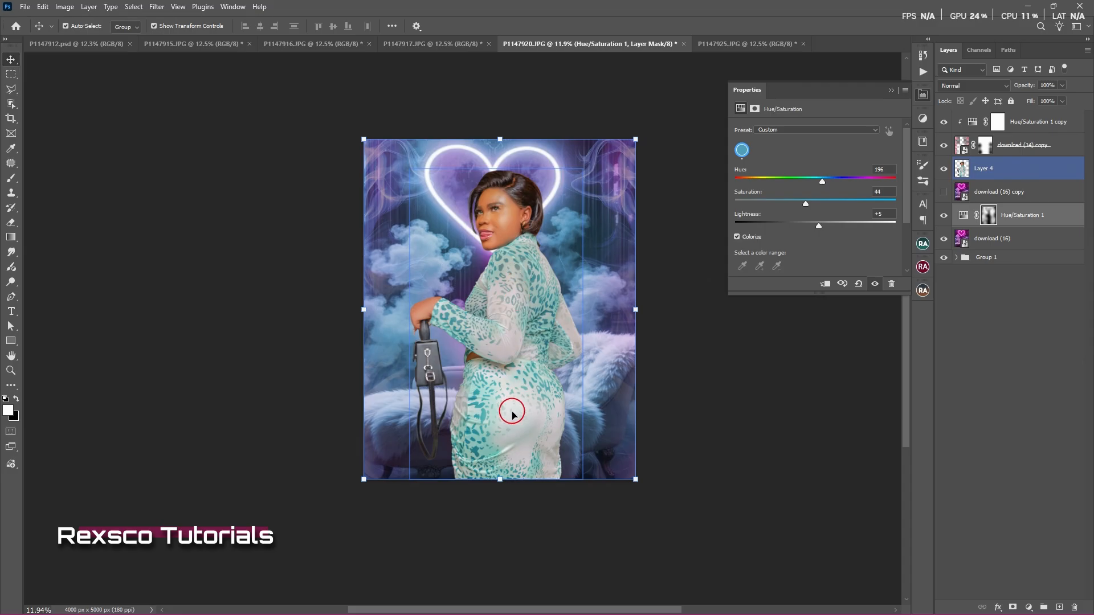
pyautogui.click(891, 90)
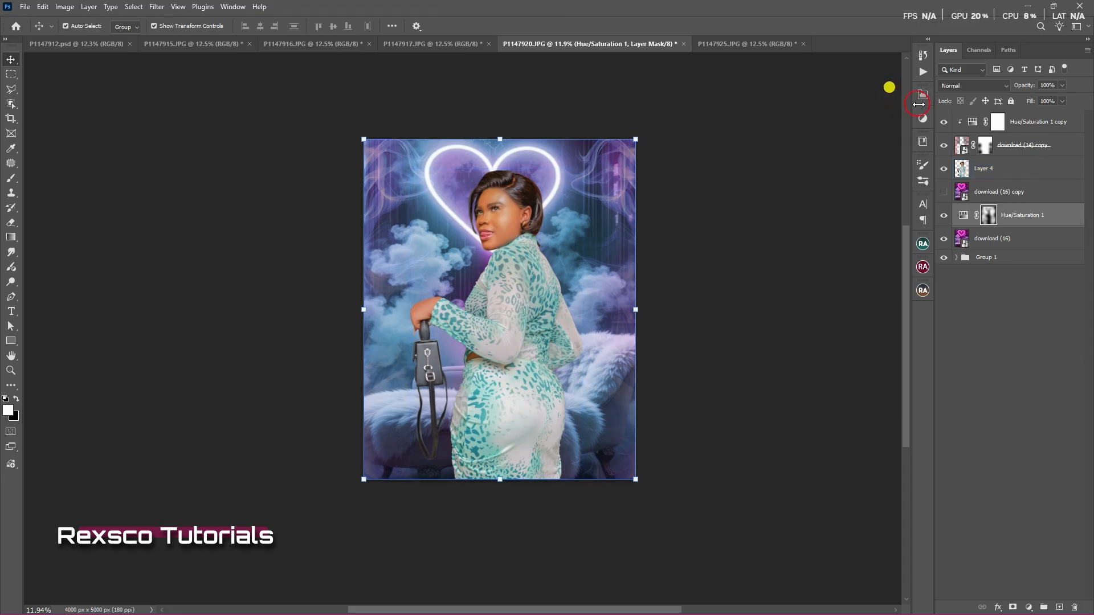
# Step: Stamp all visible layers into a new merged layer above Hue/Saturation 1 copy
pyautogui.click(1057, 121)
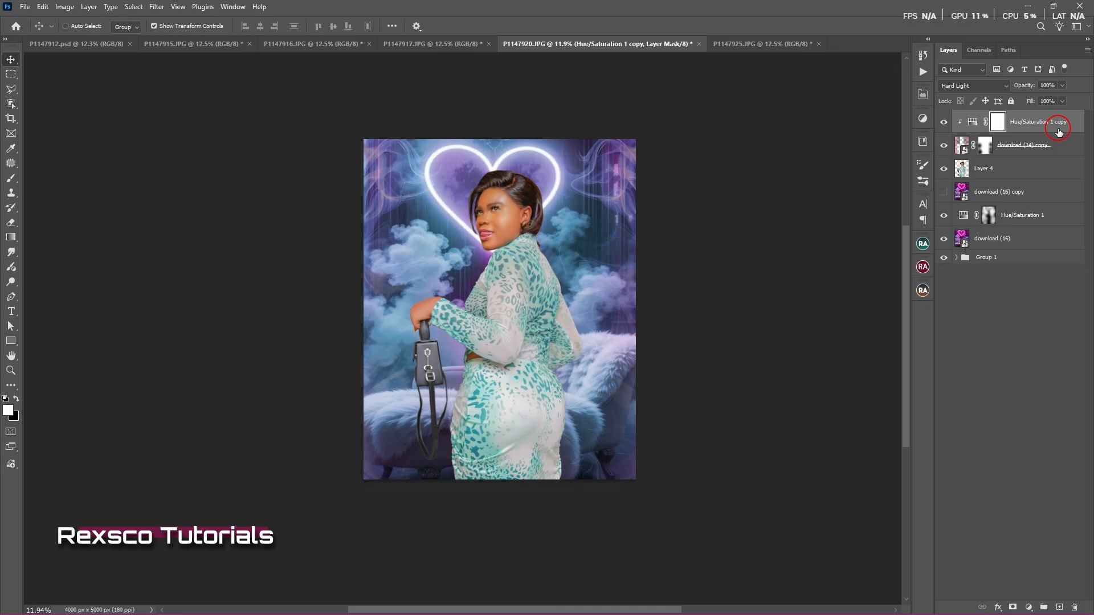
pyautogui.hotkey('ctrl', 'shift', 'alt', 'e')
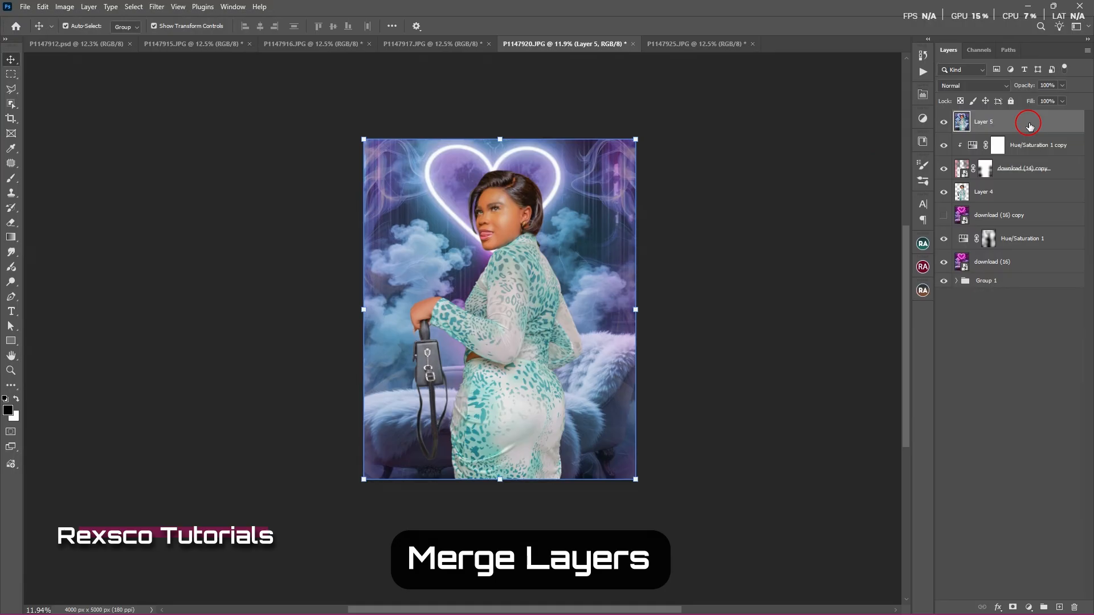
# Step: Apply a Hue/Saturation adjustment to the merged layer, slightly raising its hue and saturation
pyautogui.scroll(1, 496, 224)
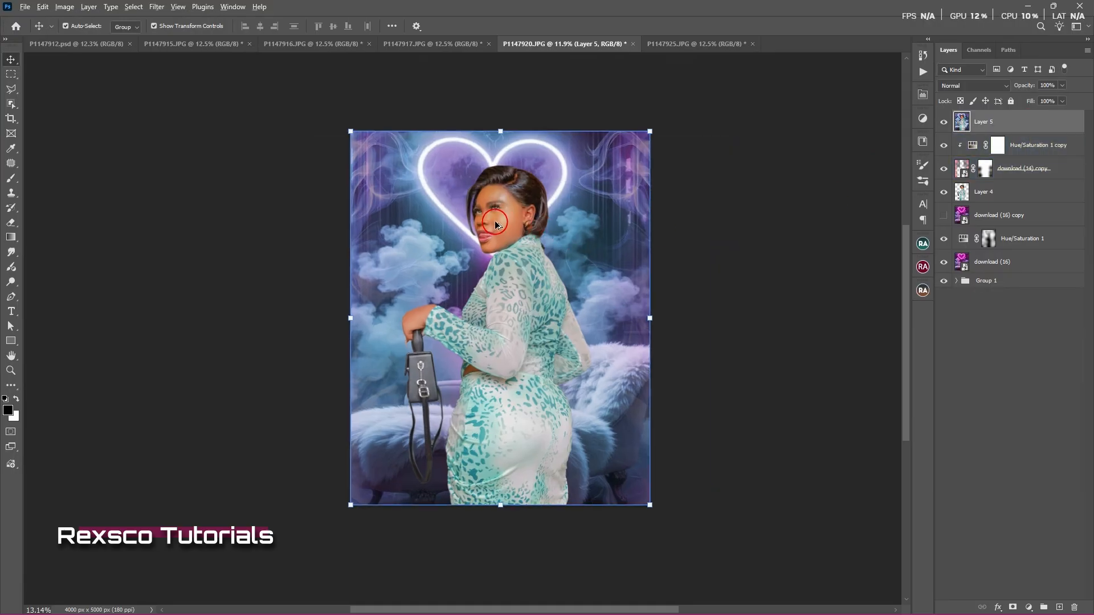
pyautogui.scroll(2, 496, 224)
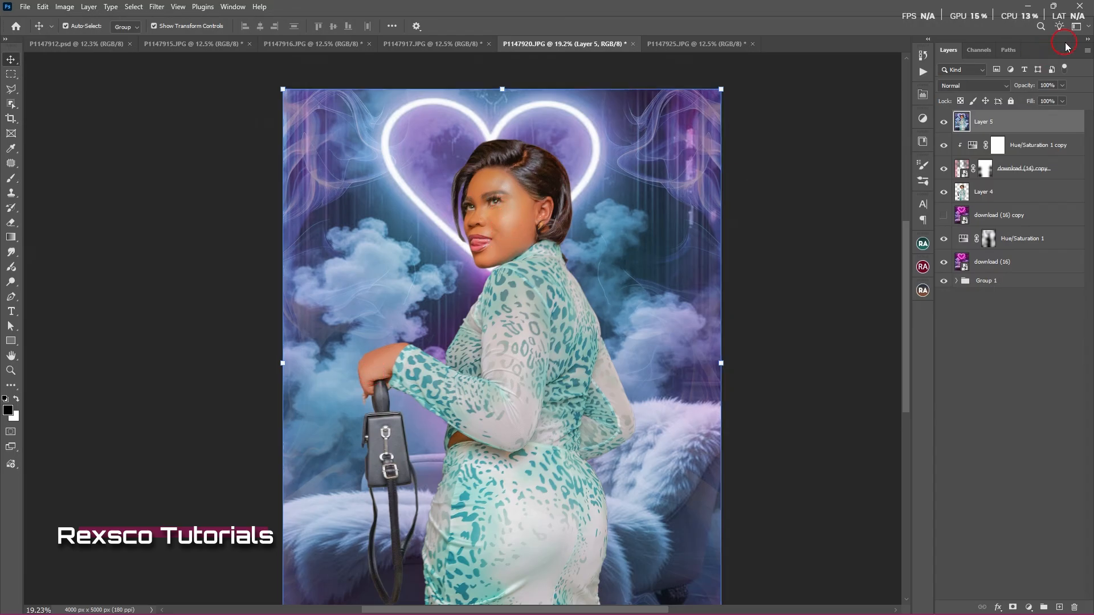
pyautogui.press('ctrl')
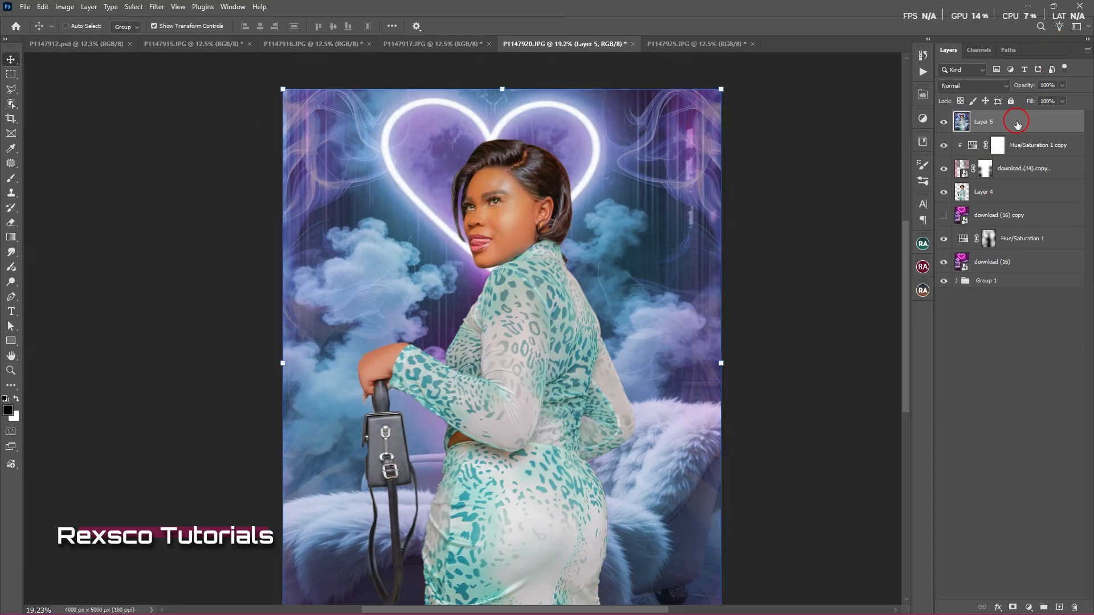
pyautogui.hotkey('ctrl', 'u')
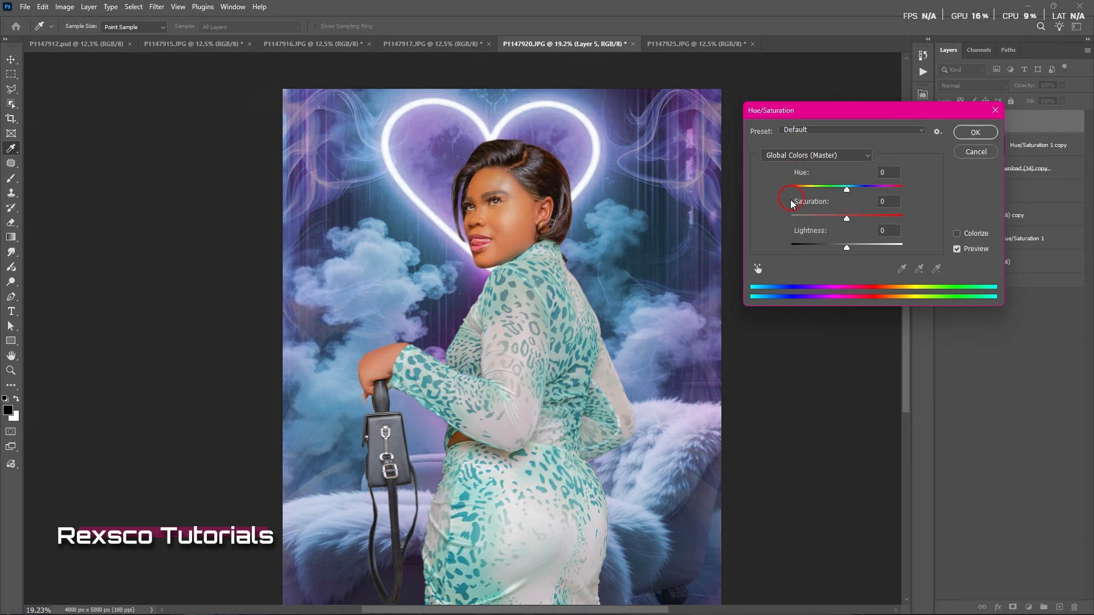
pyautogui.moveTo(847, 218); pyautogui.dragTo(857, 187)
pyautogui.click(894, 169)
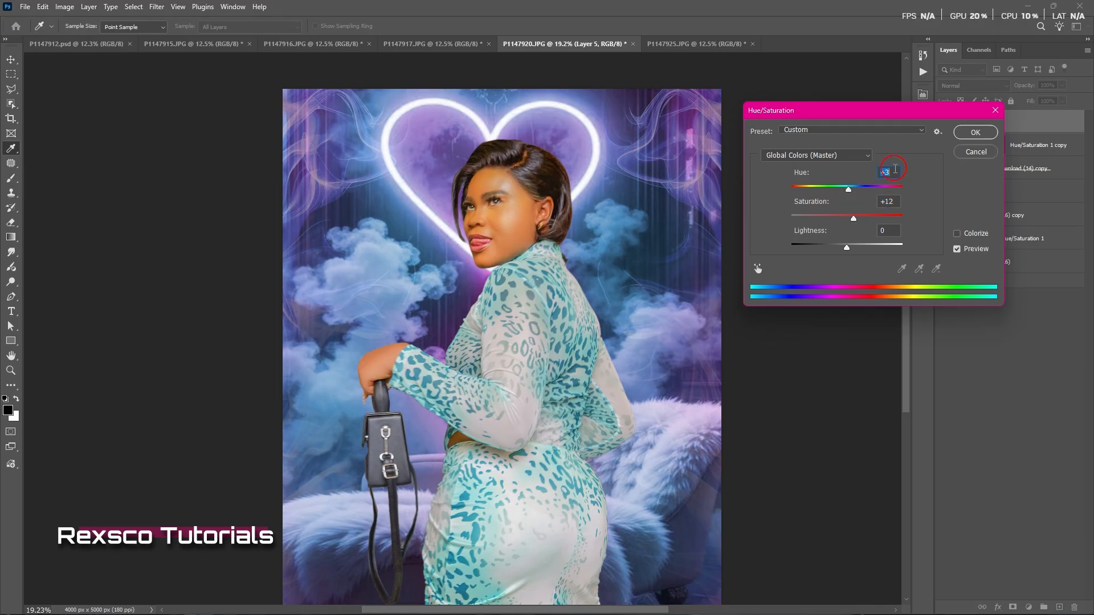
pyautogui.moveTo(860, 218); pyautogui.dragTo(861, 218)
pyautogui.click(894, 197)
pyautogui.click(890, 172)
pyautogui.press('Up')
pyautogui.click(974, 132)
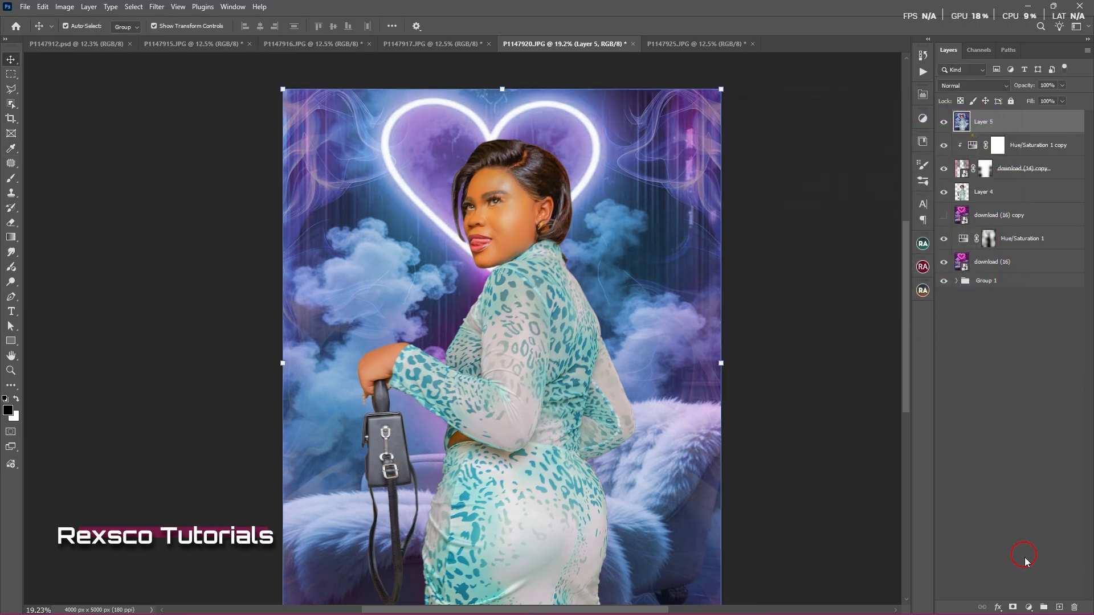
# Step: Add a black mask to Layer 5 and begin revealing the hand on the bag with a 300 px white brush
pyautogui.keyDown('alt'); pyautogui.click(1013, 607); pyautogui.keyUp('alt')
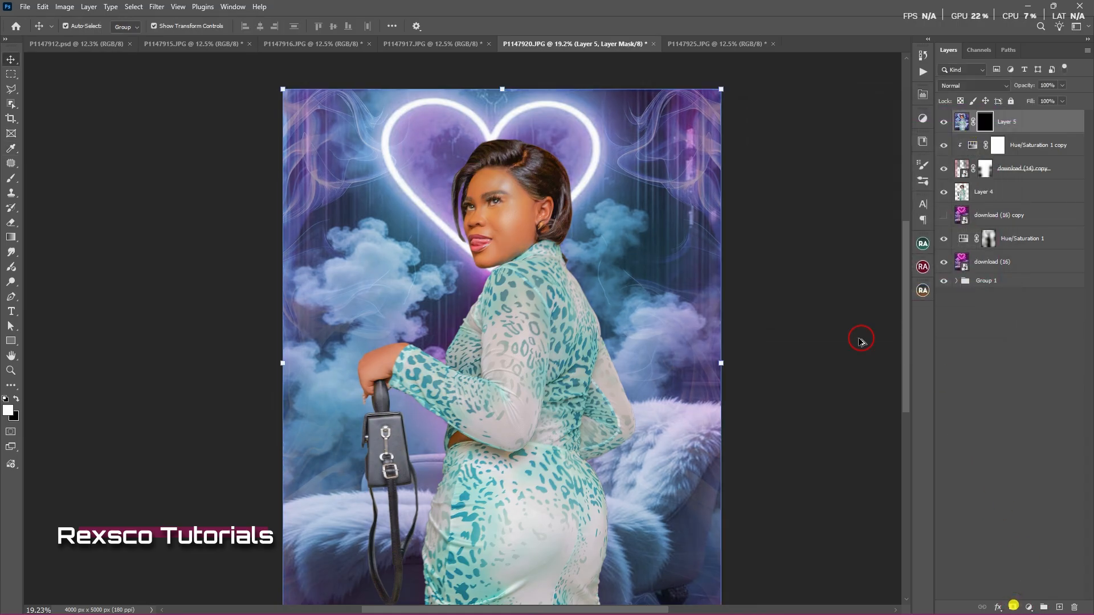
pyautogui.press('b')
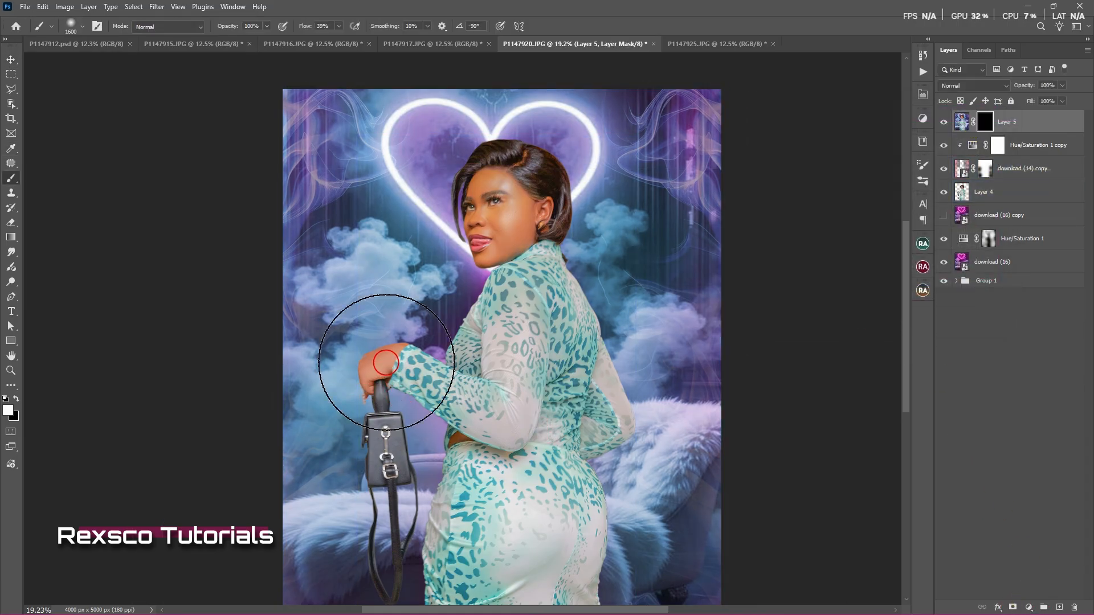
pyautogui.press('[')
pyautogui.press('[')
pyautogui.press('[')
pyautogui.press('[')
pyautogui.press('[')
pyautogui.press('[')
pyautogui.press('[')
pyautogui.press('[')
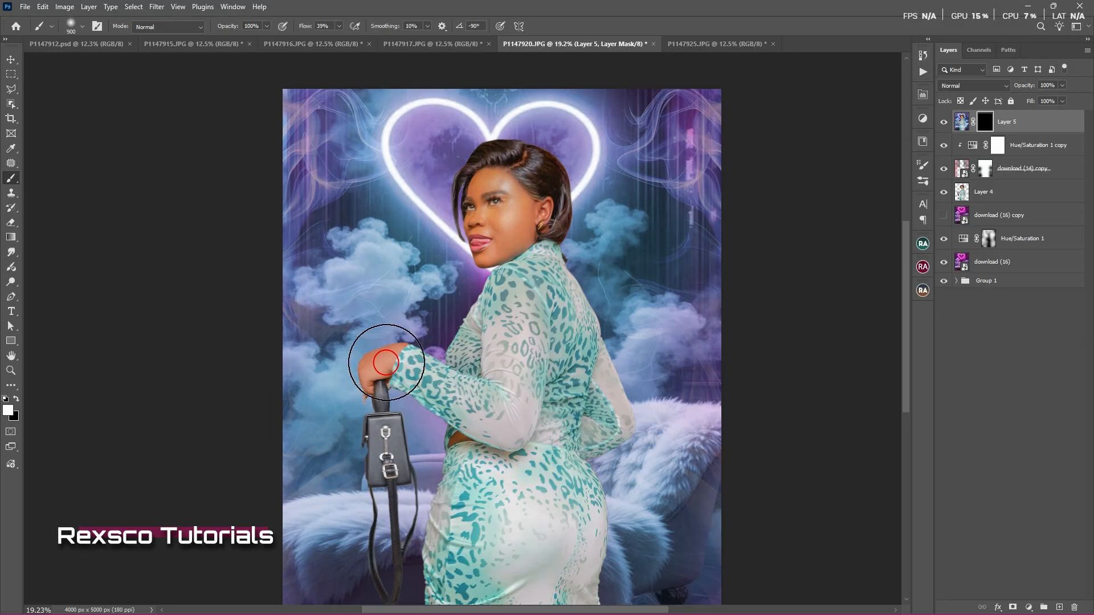
pyautogui.click(387, 362)
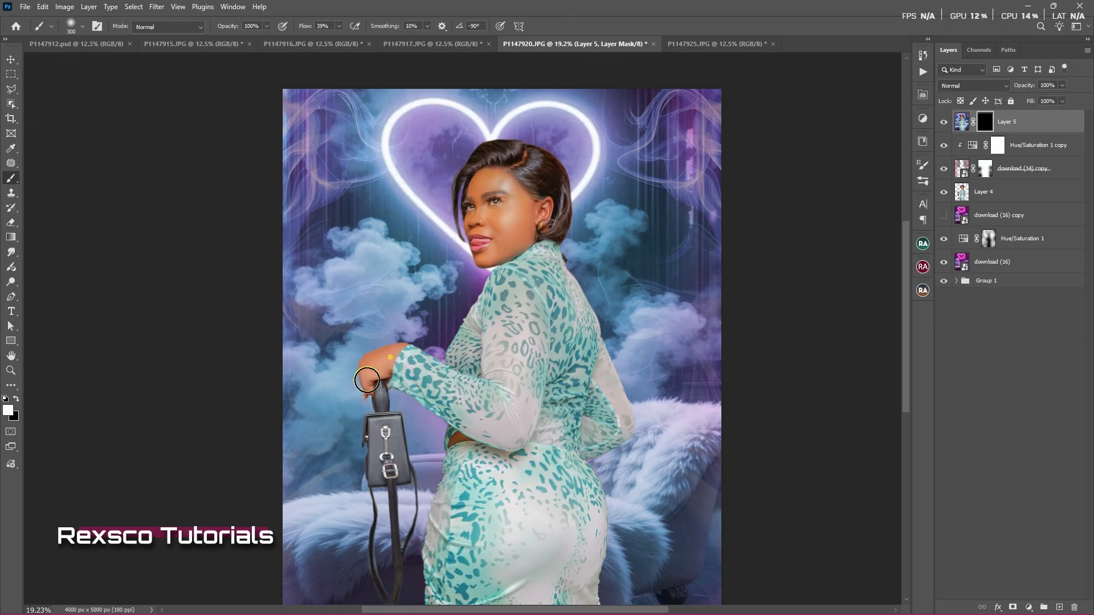
# Step: Set the brush flow to 100%, paint the hand white on Layer 5's mask and compare the layer's effect
pyautogui.click(339, 26)
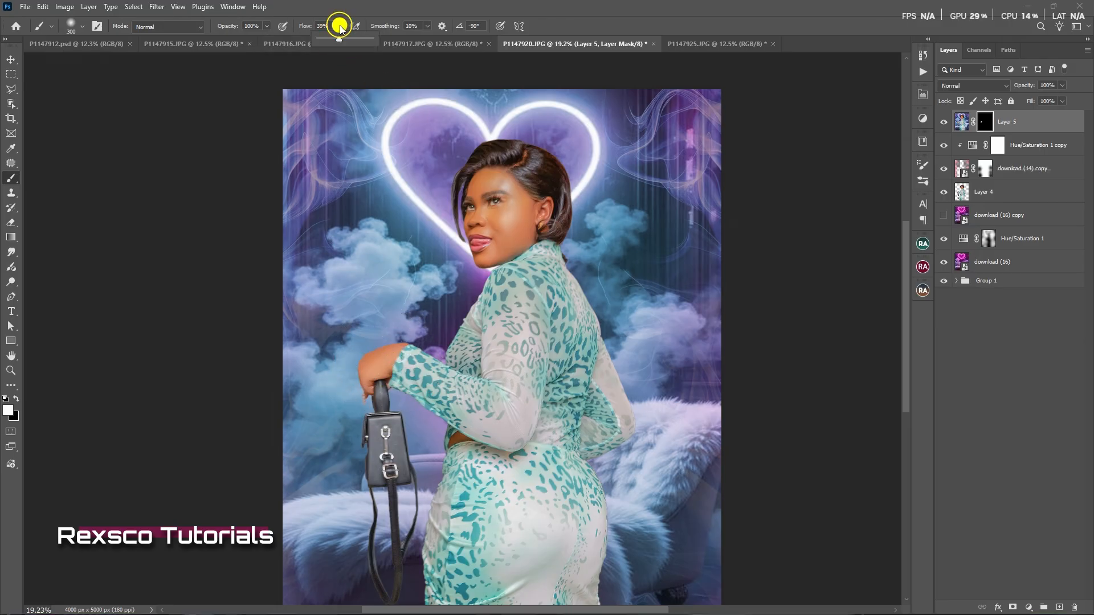
pyautogui.moveTo(337, 39); pyautogui.dragTo(391, 39)
pyautogui.click(127, 285)
pyautogui.click(392, 363)
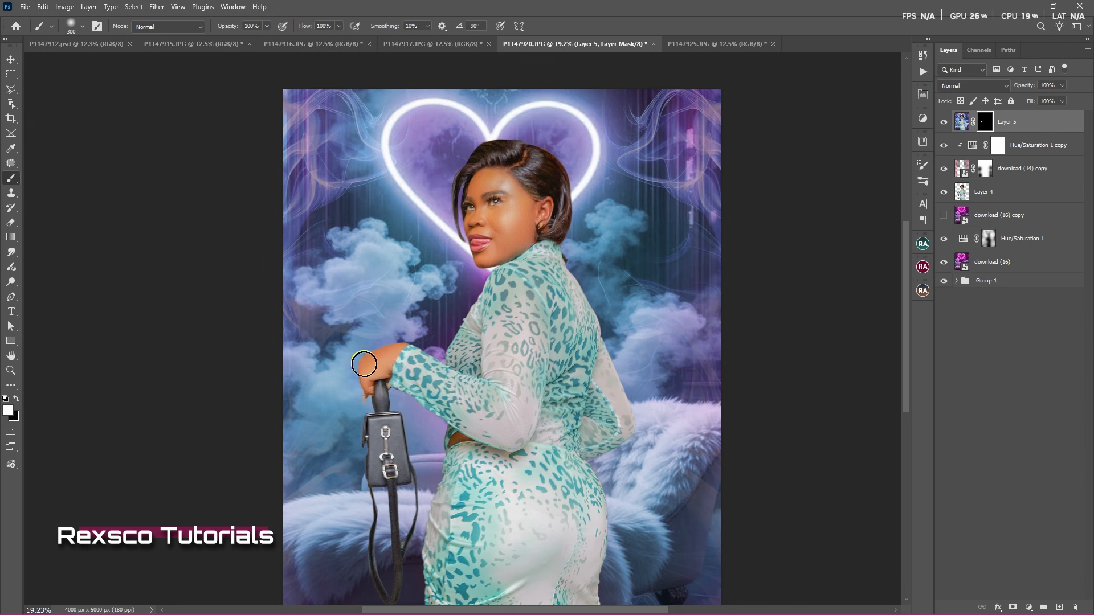
pyautogui.click(943, 123)
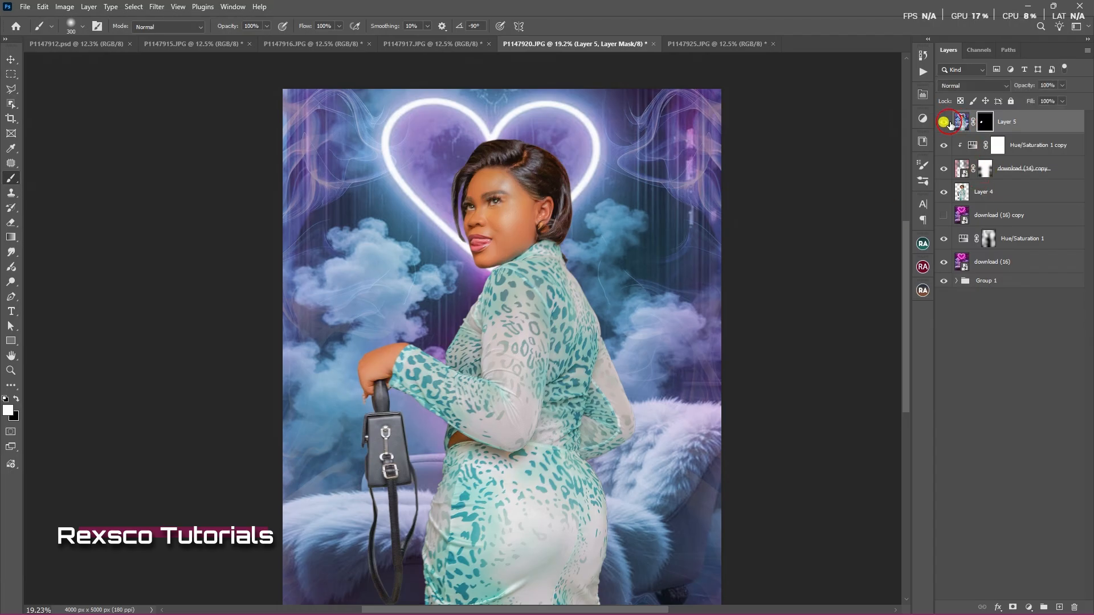
# Step: Apply a Hue/Saturation adjustment to Layer 5's image with hue +1 and saturation +4
pyautogui.click(962, 121)
pyautogui.scroll(2, 384, 371)
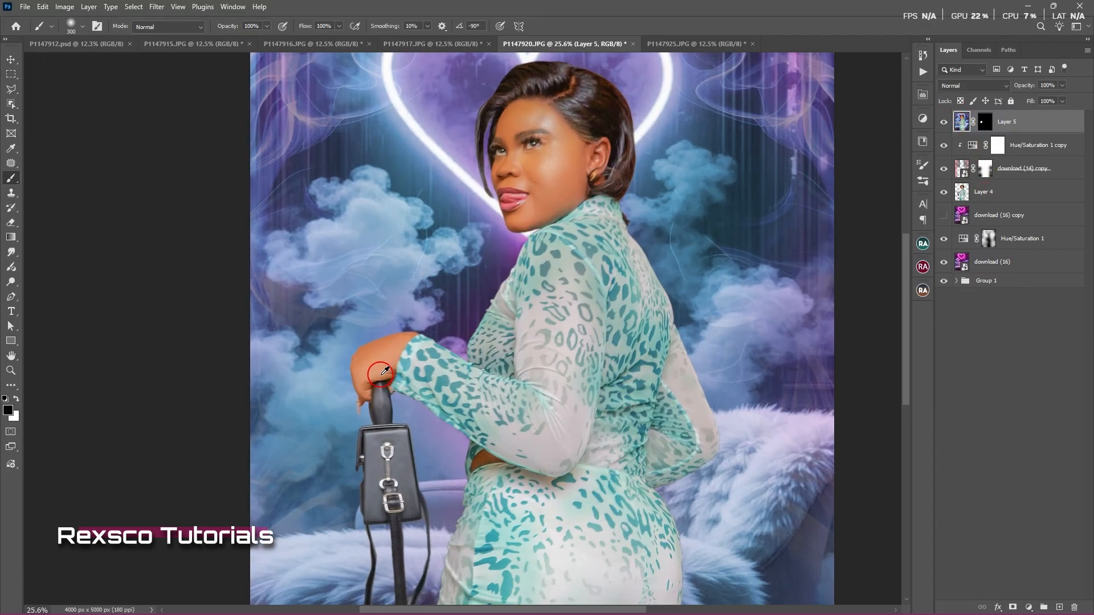
pyautogui.click(964, 124)
pyautogui.click(993, 122)
pyautogui.click(962, 123)
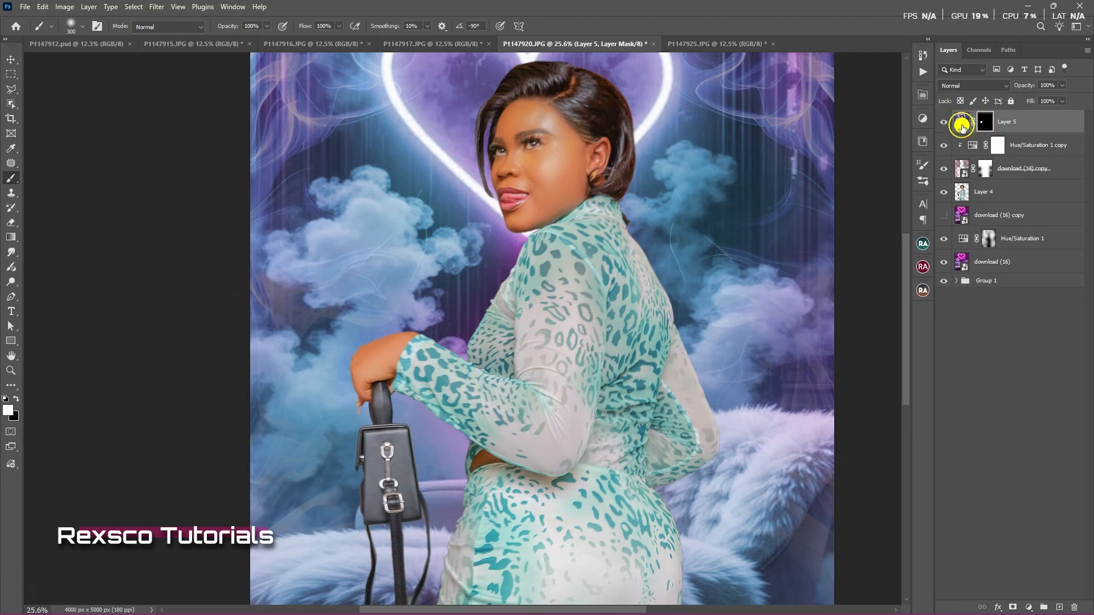
pyautogui.hotkey('ctrl', 'u')
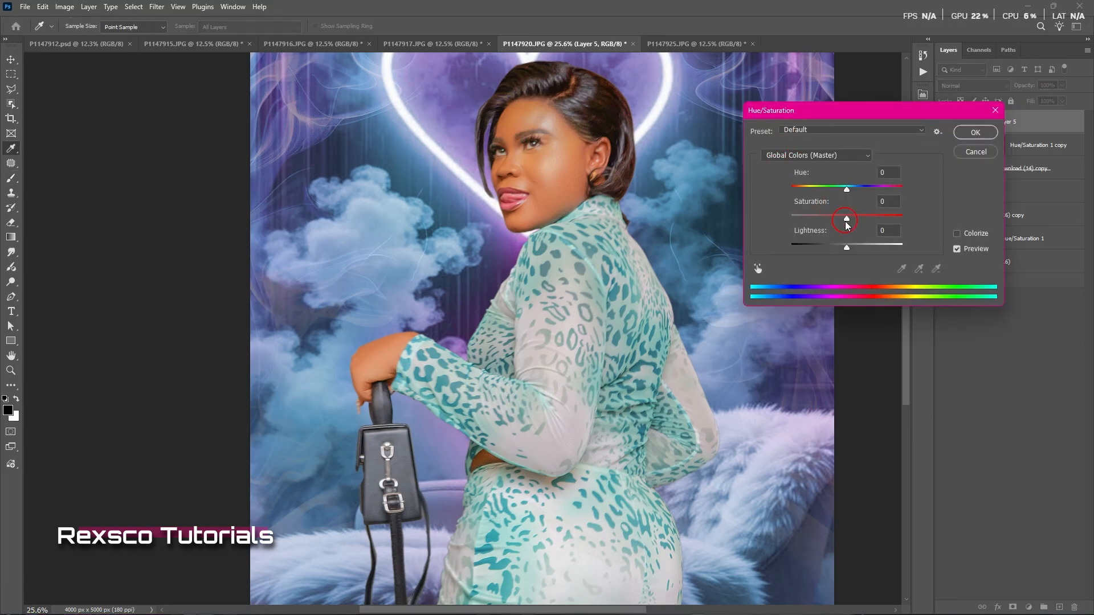
pyautogui.moveTo(847, 219)
pyautogui.mouseDown()
pyautogui.moveTo(865, 219)
pyautogui.moveTo(851, 222)
pyautogui.mouseUp()
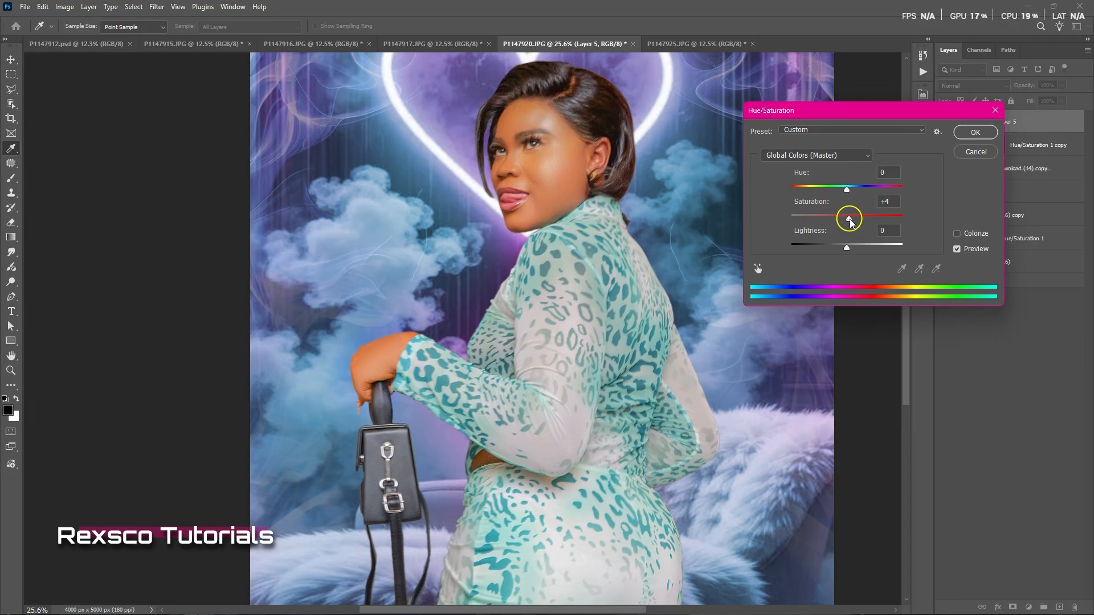
pyautogui.click(848, 190)
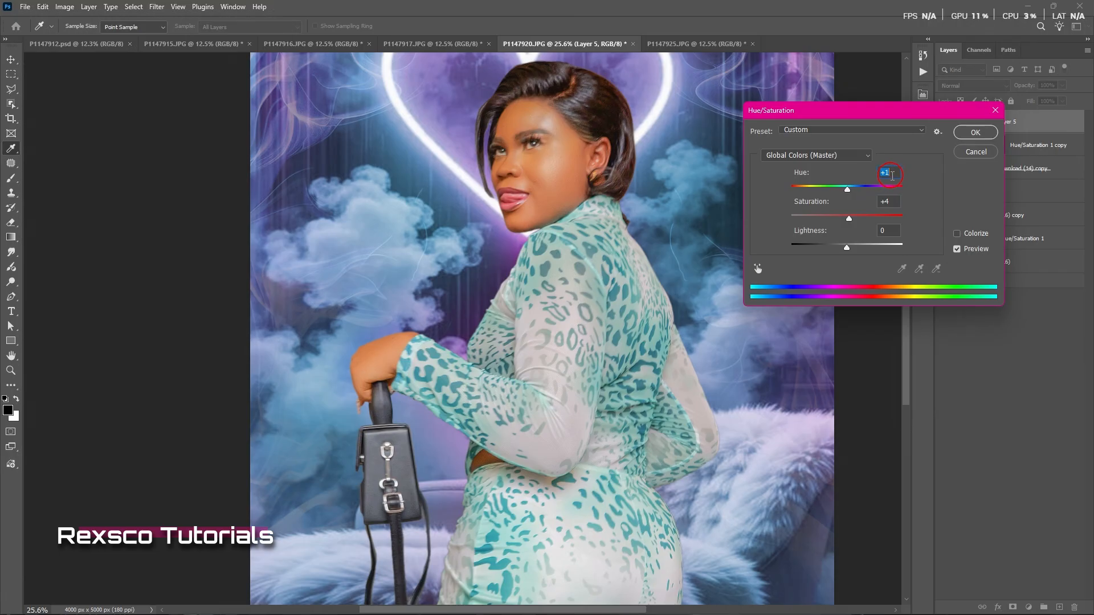
pyautogui.moveTo(856, 251); pyautogui.dragTo(849, 252)
pyautogui.moveTo(847, 252); pyautogui.dragTo(848, 249)
pyautogui.click(975, 133)
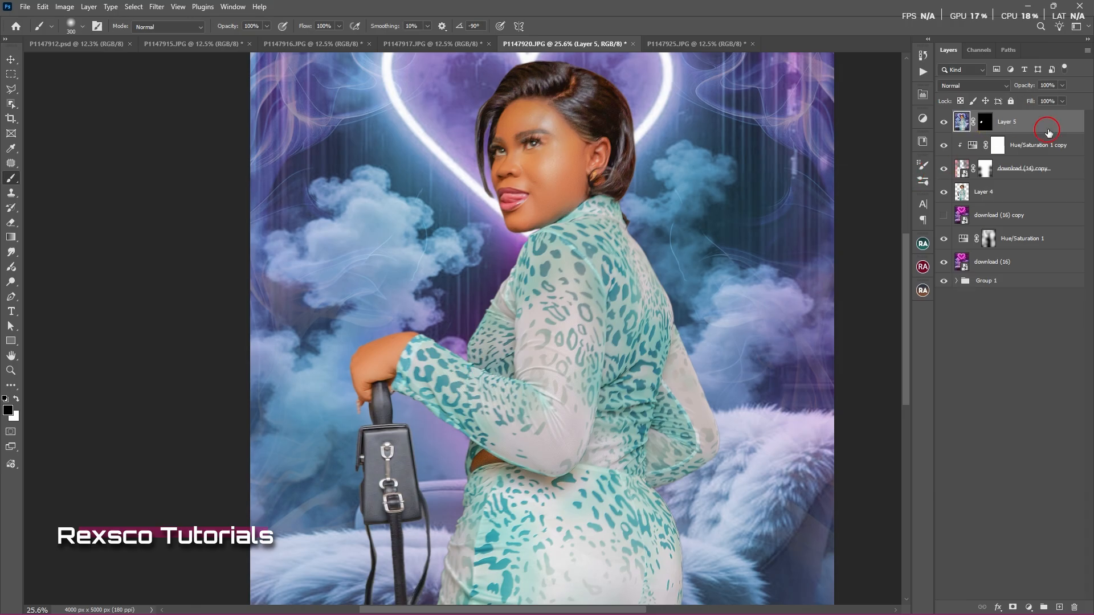
# Step: Paint black on Layer 5's mask around the hand to remove the colour spill from the background
pyautogui.click(991, 122)
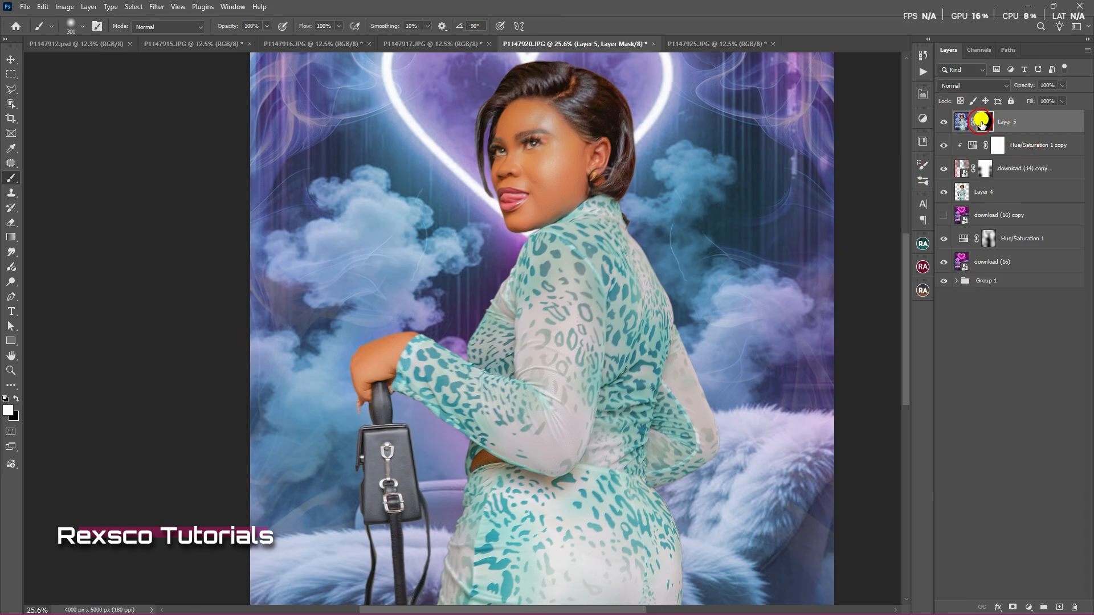
pyautogui.press('x')
pyautogui.scroll(3, 352, 348)
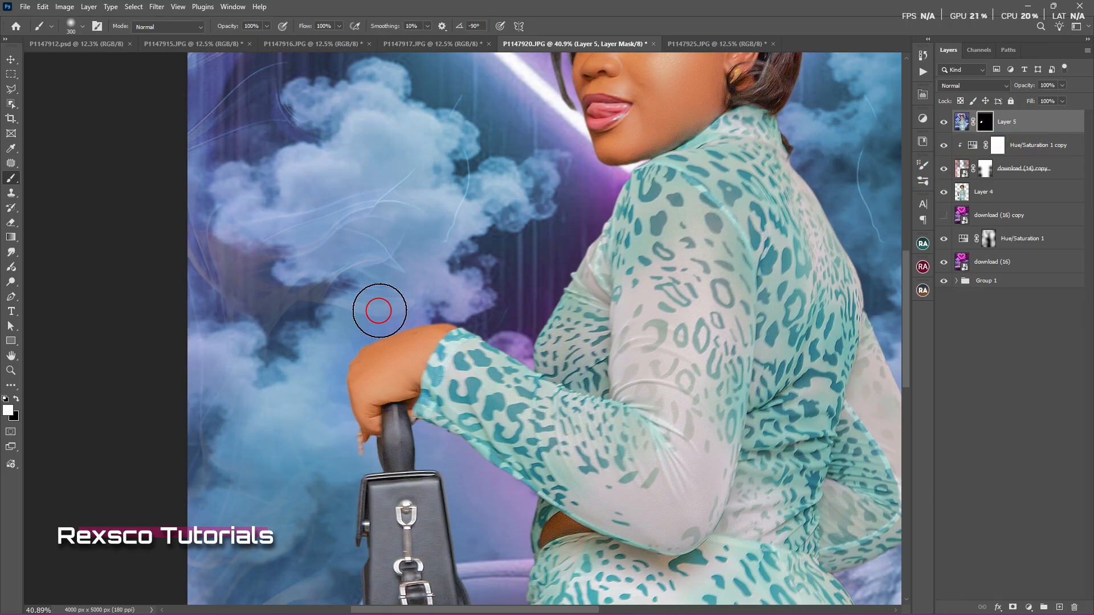
pyautogui.press('x')
pyautogui.click(426, 295)
pyautogui.moveTo(426, 294)
pyautogui.mouseDown()
pyautogui.moveTo(349, 305)
pyautogui.moveTo(395, 298)
pyautogui.moveTo(342, 318)
pyautogui.moveTo(319, 356)
pyautogui.moveTo(318, 394)
pyautogui.mouseUp()
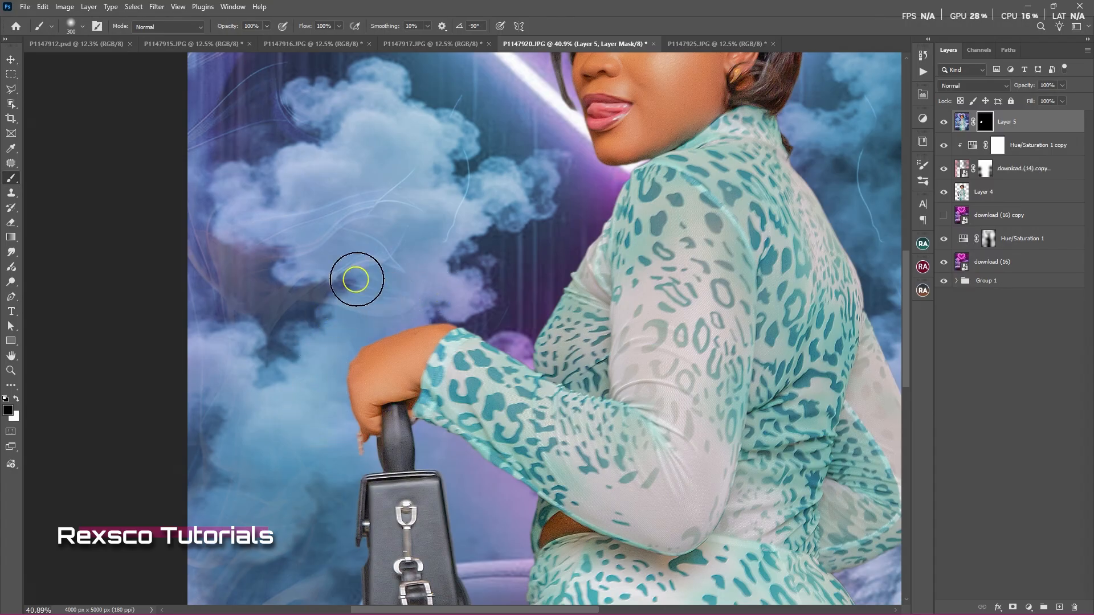
pyautogui.click(866, 216)
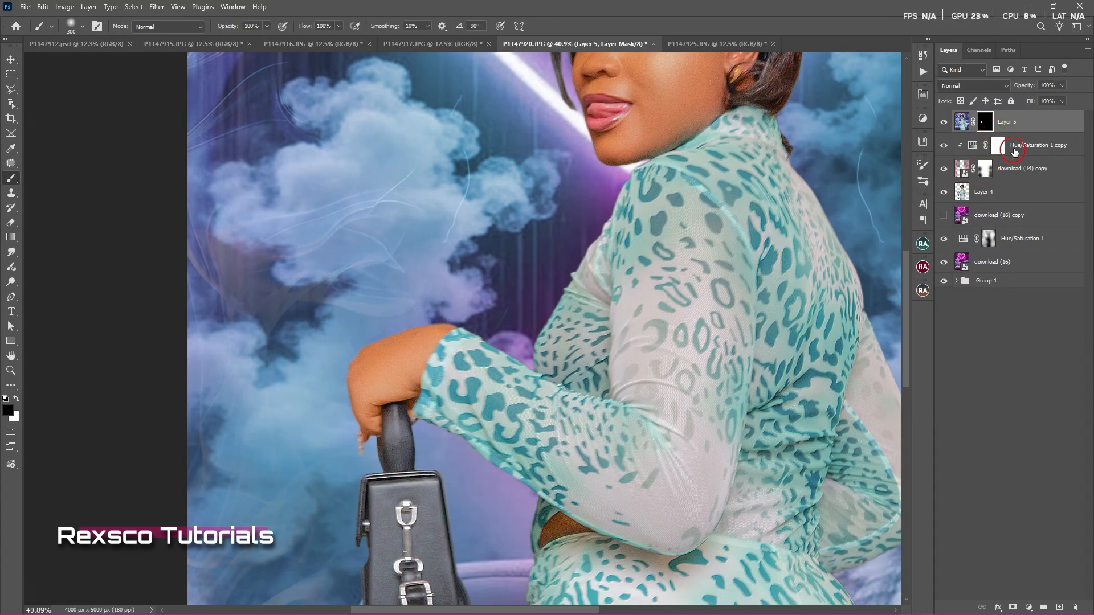
pyautogui.moveTo(607, 170); pyautogui.dragTo(550, 324)
pyautogui.click(1026, 173)
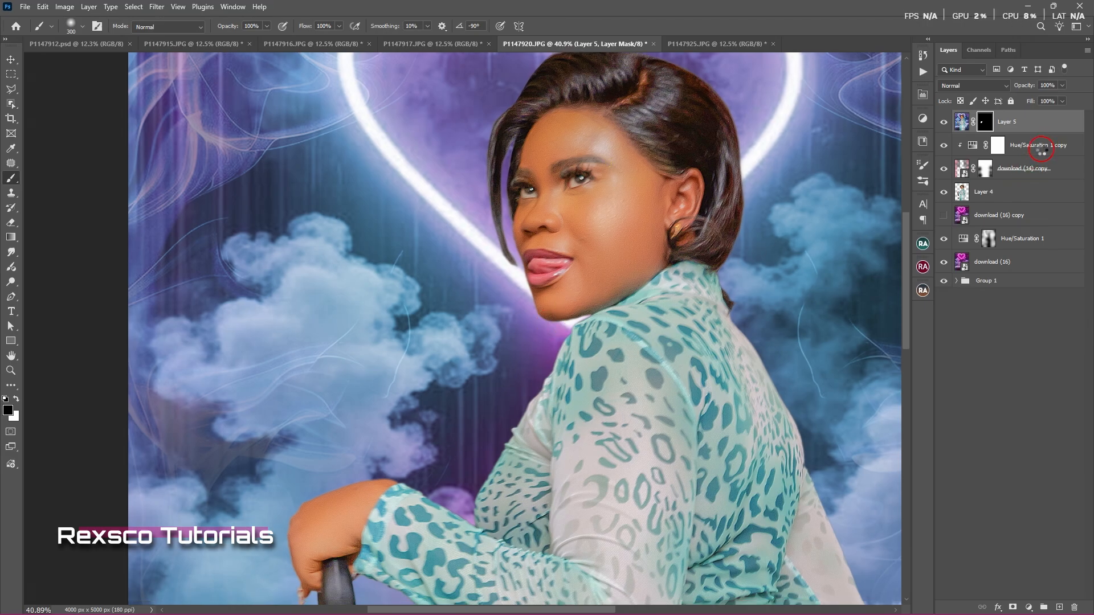
# Step: Stamp the visible layers into a new top layer and brighten it with Curves, mapping input 110 to output 135
pyautogui.hotkey('ctrl', 'shift', 'alt', 'e')
pyautogui.hotkey('ctrl', 'm')
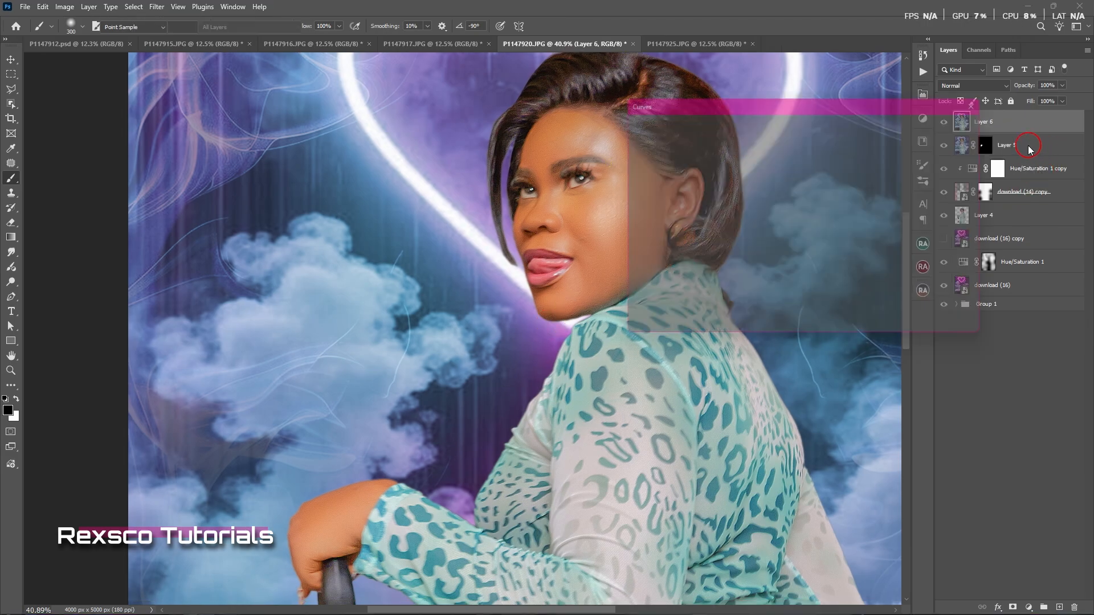
pyautogui.moveTo(731, 228); pyautogui.dragTo(732, 220)
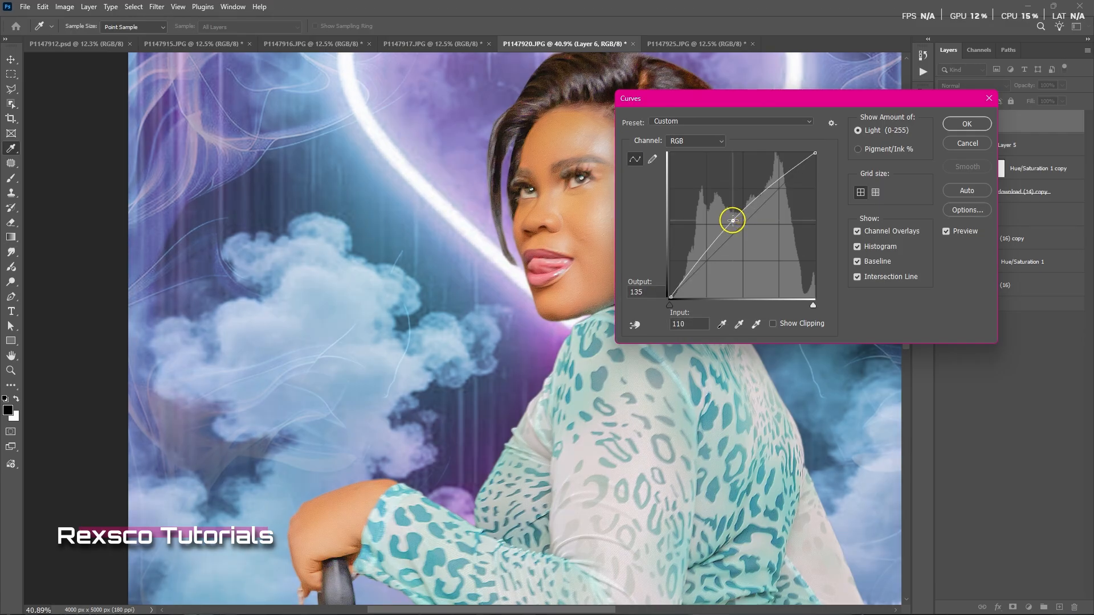
pyautogui.click(967, 123)
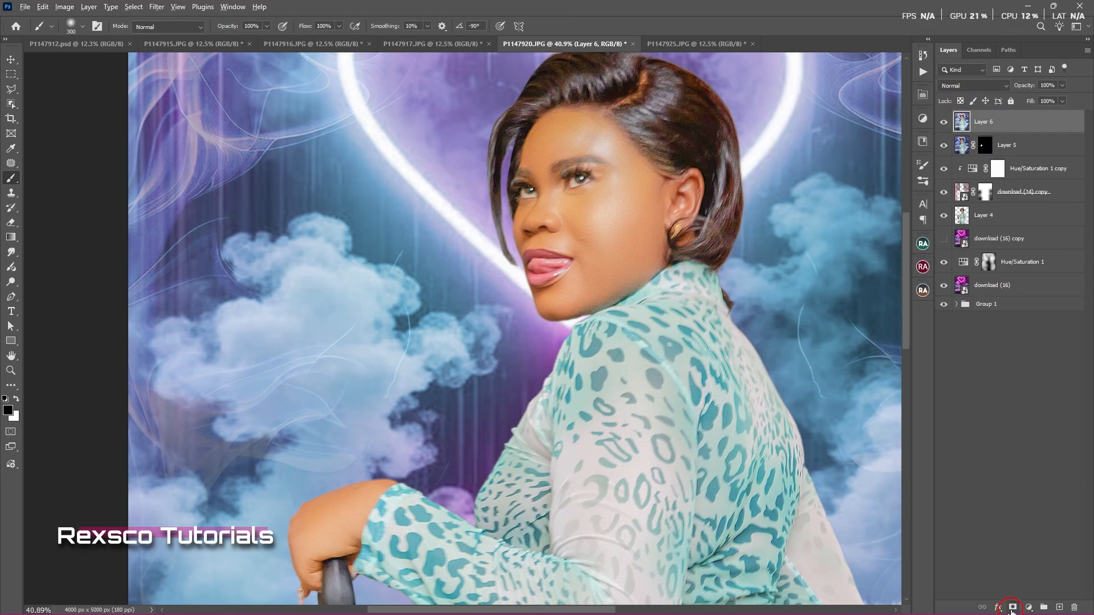
# Step: Add a black mask to Layer 6 and begin revealing the brightened face on the forehead with a 300 px white brush
pyautogui.keyDown('alt'); pyautogui.click(1012, 608); pyautogui.keyUp('alt')
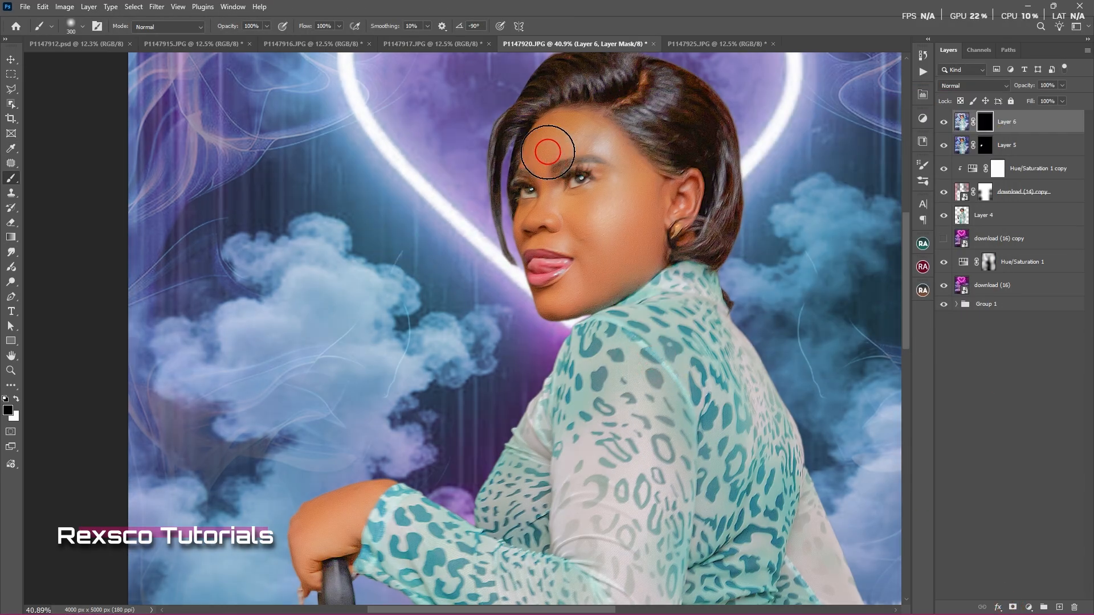
pyautogui.press('x')
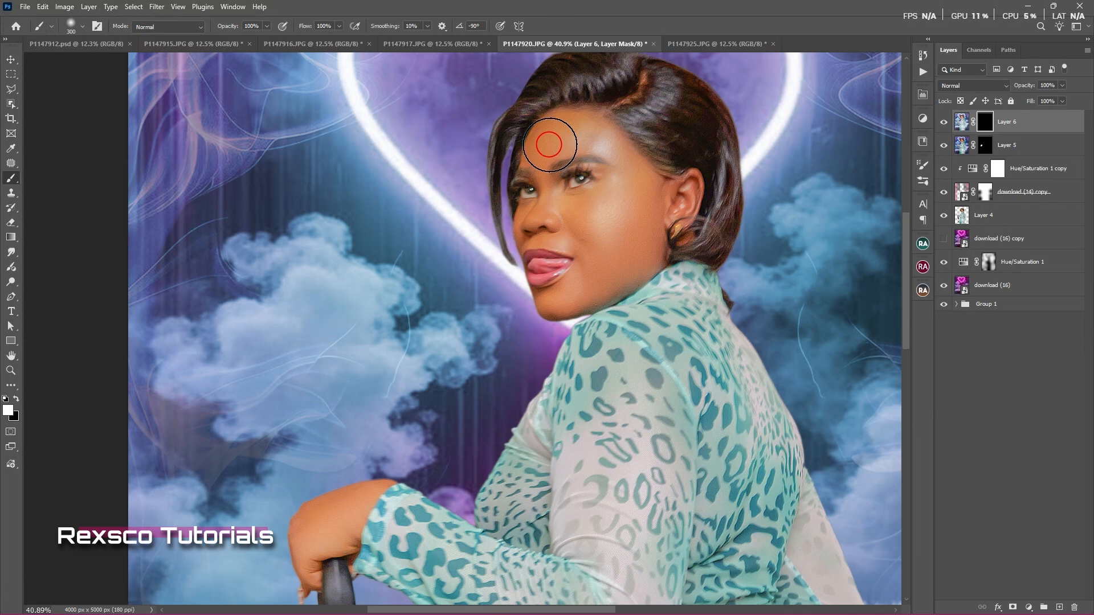
pyautogui.moveTo(549, 144)
pyautogui.mouseDown()
pyautogui.moveTo(534, 237)
pyautogui.moveTo(538, 229)
pyautogui.moveTo(553, 291)
pyautogui.moveTo(563, 289)
pyautogui.moveTo(552, 300)
pyautogui.moveTo(540, 275)
pyautogui.moveTo(537, 156)
pyautogui.mouseUp()
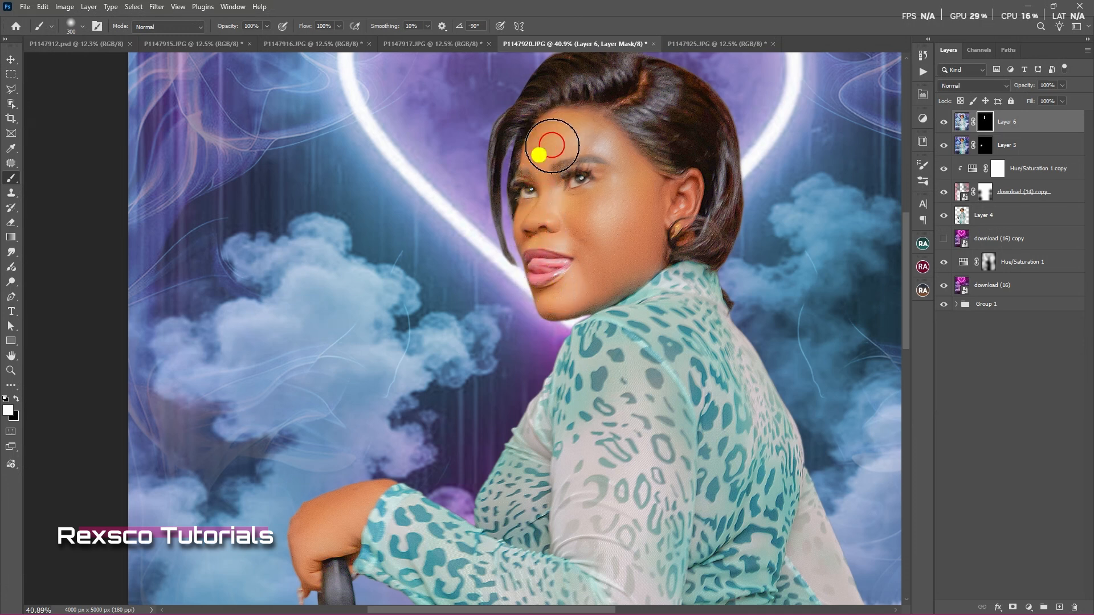
pyautogui.moveTo(681, 194); pyautogui.dragTo(664, 174)
# Step: Set the brush flow to 50% and size to 600 px, and try painting the cheek and jaw white on Layer 6's mask
pyautogui.click(339, 26)
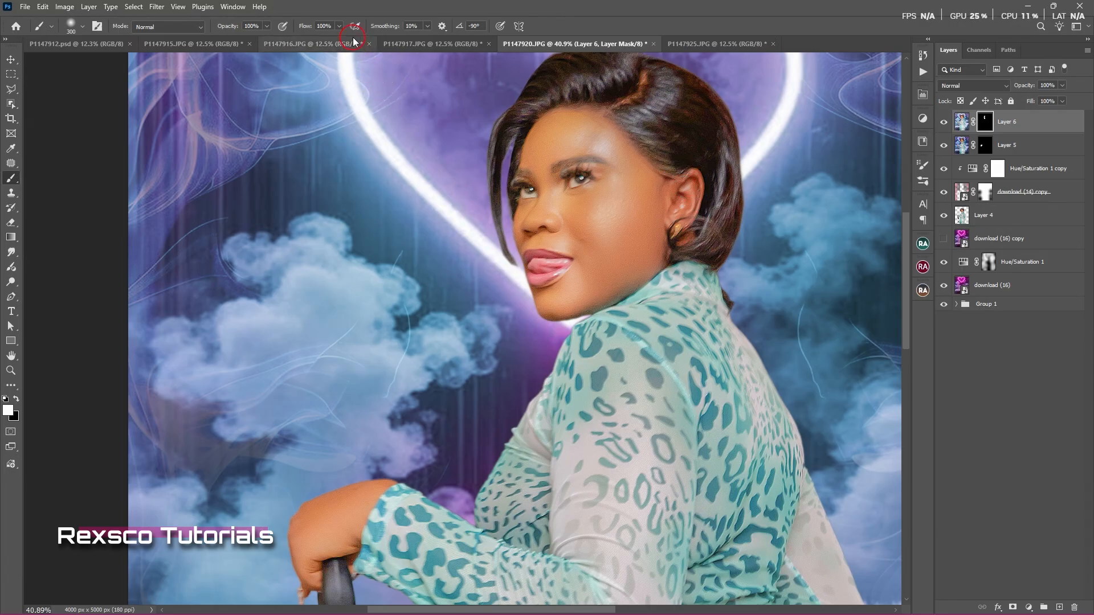
pyautogui.moveTo(342, 39); pyautogui.dragTo(314, 38)
pyautogui.click(63, 196)
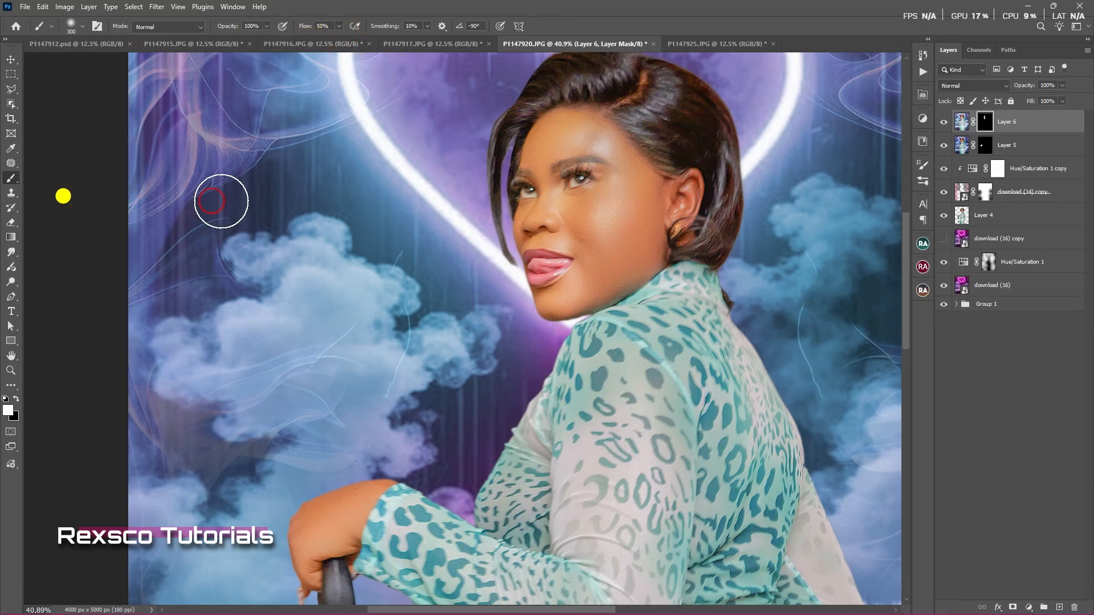
pyautogui.press(']')
pyautogui.press(']')
pyautogui.press(']')
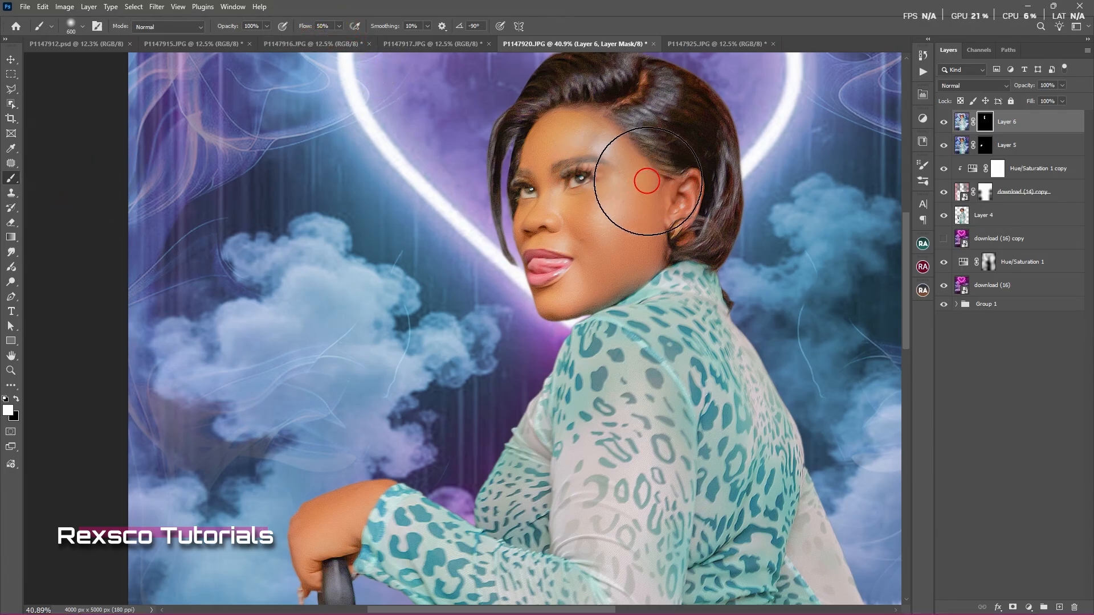
pyautogui.moveTo(646, 178)
pyautogui.mouseDown()
pyautogui.moveTo(651, 217)
pyautogui.moveTo(666, 196)
pyautogui.moveTo(611, 267)
pyautogui.mouseUp()
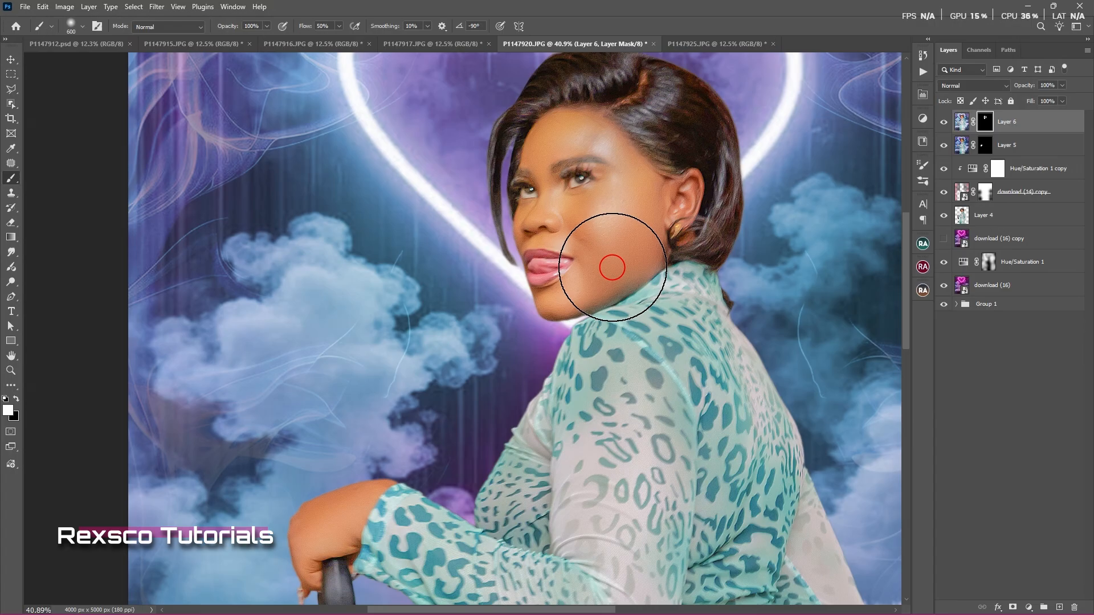
# Step: Lower the brush flow to 17% and paint the ear, cheek and jaw white on Layer 6's mask
pyautogui.click(339, 26)
pyautogui.moveTo(314, 38); pyautogui.dragTo(323, 39)
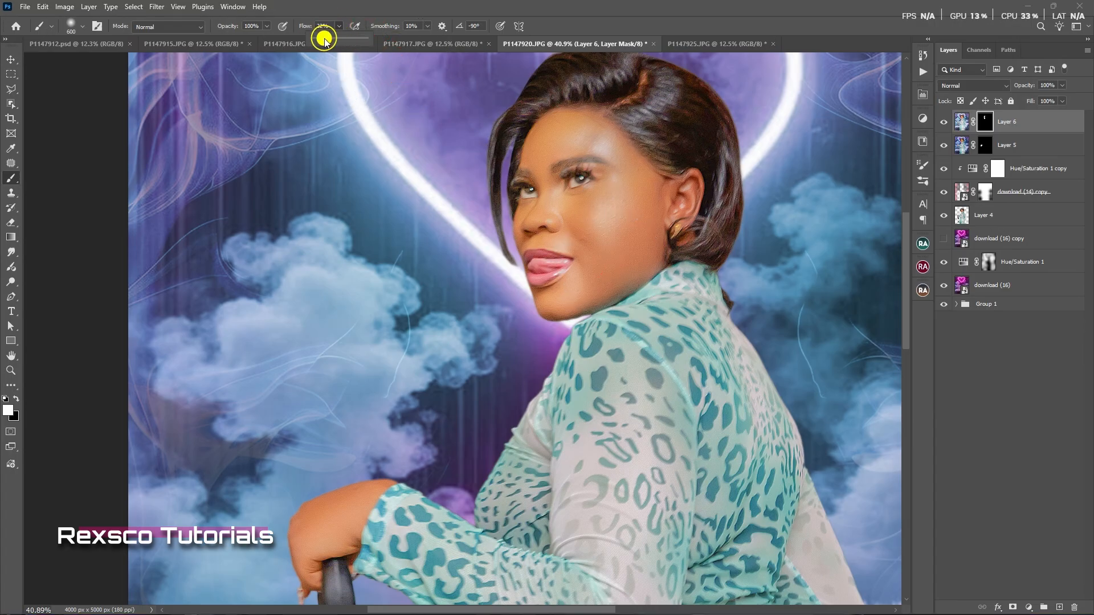
pyautogui.click(99, 237)
pyautogui.click(673, 195)
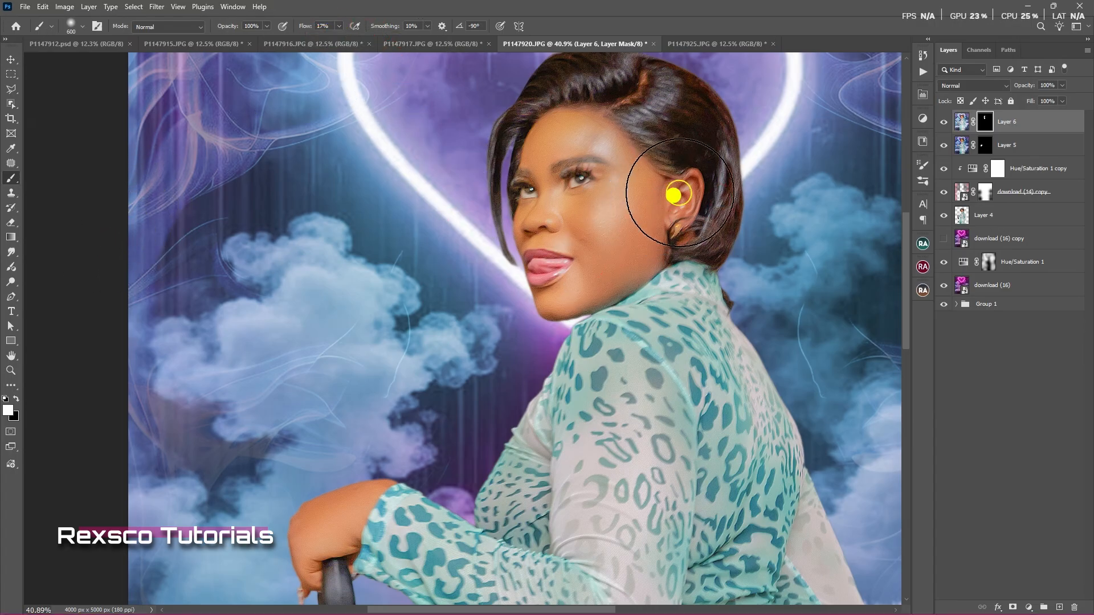
pyautogui.moveTo(673, 195)
pyautogui.mouseDown()
pyautogui.moveTo(671, 225)
pyautogui.moveTo(583, 260)
pyautogui.mouseUp()
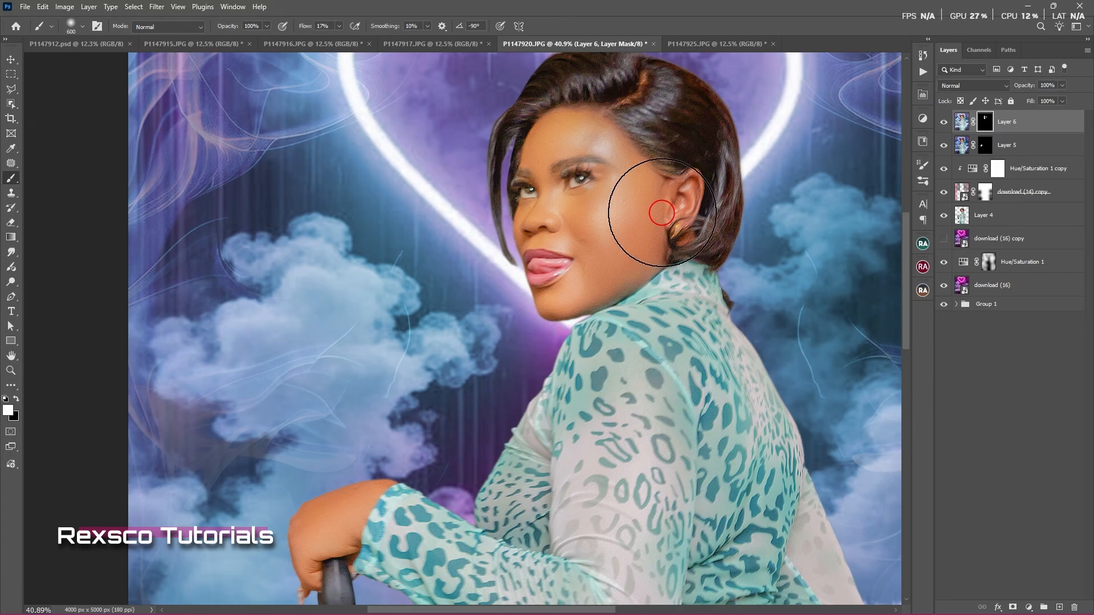
# Step: Paint the hand on the bag white on Layer 6's mask with a smaller brush and compare the layer's effect
pyautogui.scroll(-2, 661, 214)
pyautogui.scroll(5, 425, 513)
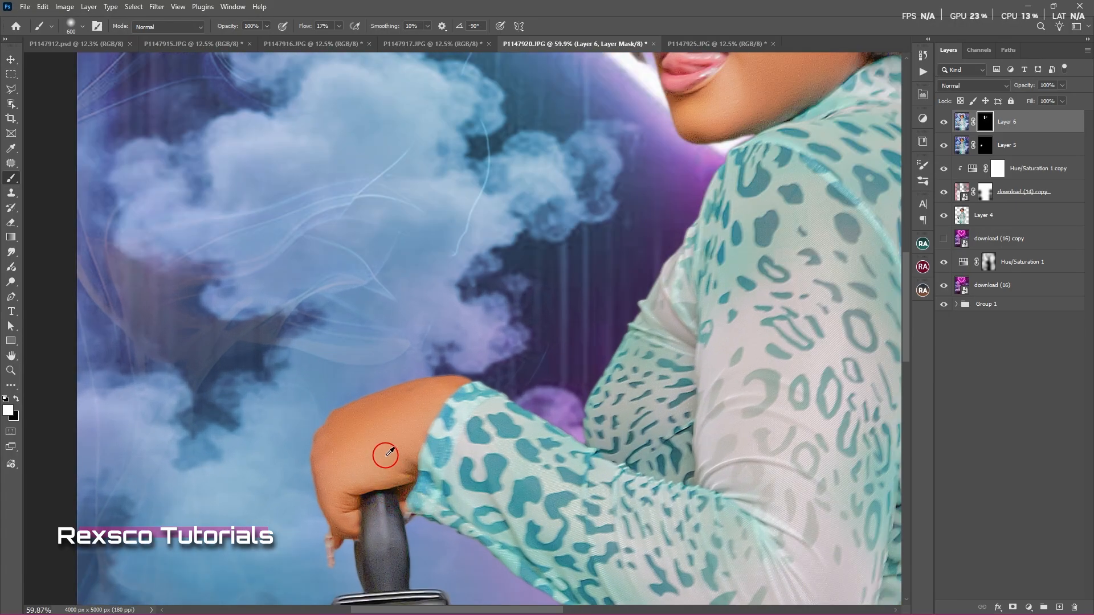
pyautogui.scroll(2, 381, 410)
pyautogui.press('[')
pyautogui.press('[')
pyautogui.press('[')
pyautogui.press('[')
pyautogui.press('[')
pyautogui.press('[')
pyautogui.press('[')
pyautogui.press('[')
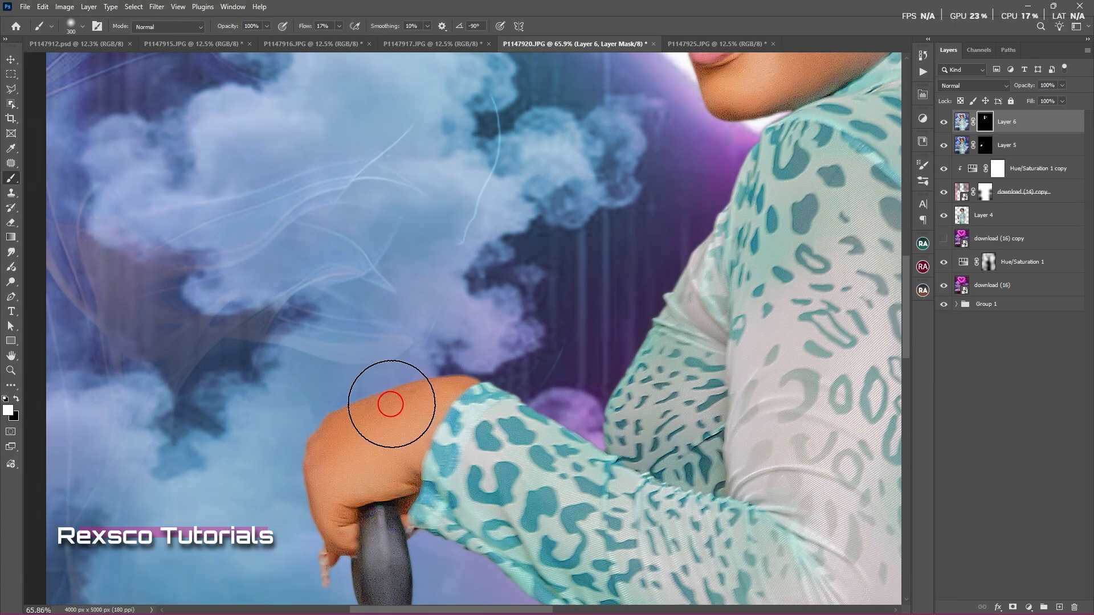
pyautogui.moveTo(457, 387)
pyautogui.mouseDown()
pyautogui.moveTo(394, 400)
pyautogui.moveTo(330, 456)
pyautogui.moveTo(342, 419)
pyautogui.moveTo(320, 477)
pyautogui.moveTo(381, 400)
pyautogui.mouseUp()
pyautogui.moveTo(464, 384)
pyautogui.mouseDown()
pyautogui.moveTo(403, 402)
pyautogui.moveTo(348, 467)
pyautogui.moveTo(368, 502)
pyautogui.moveTo(387, 497)
pyautogui.moveTo(353, 508)
pyautogui.moveTo(340, 495)
pyautogui.moveTo(357, 529)
pyautogui.mouseUp()
pyautogui.scroll(-3, 384, 501)
pyautogui.scroll(-4, 398, 493)
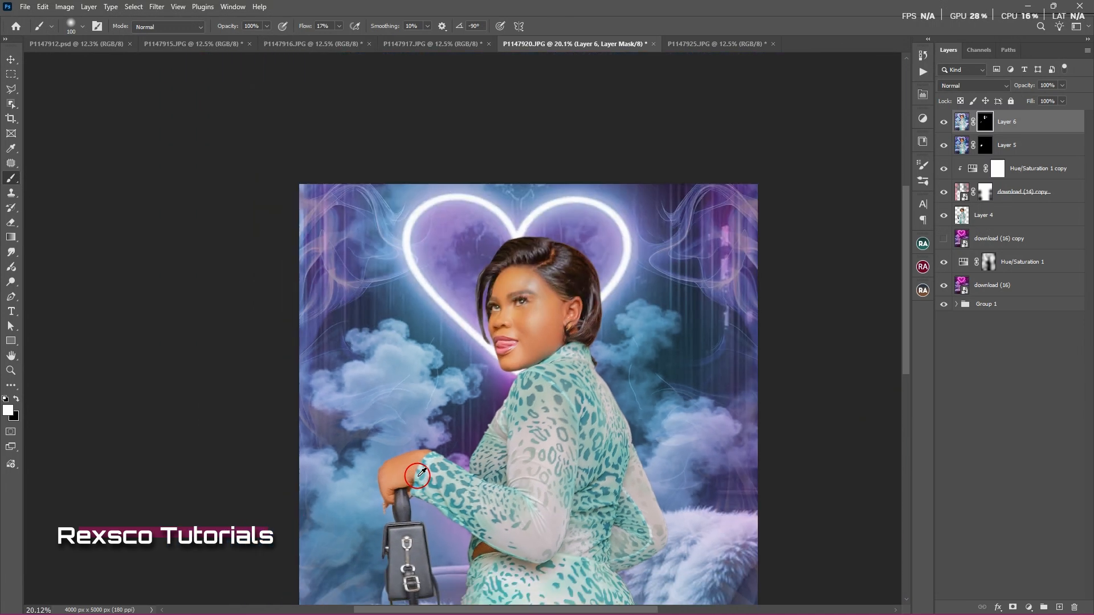
pyautogui.scroll(-2, 549, 387)
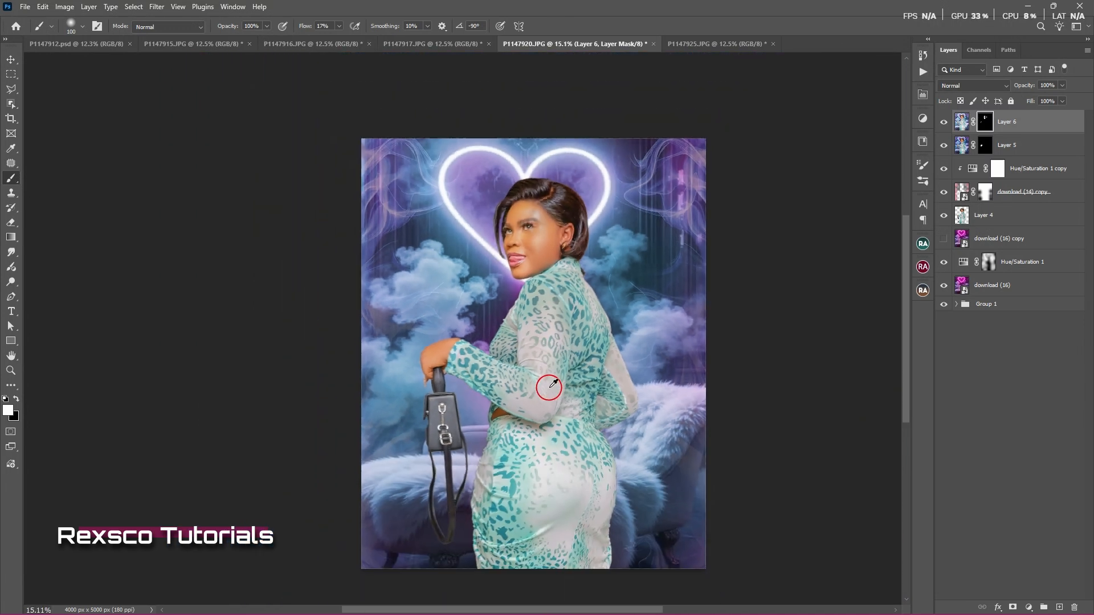
pyautogui.click(943, 126)
pyautogui.click(943, 126)
pyautogui.click(943, 126)
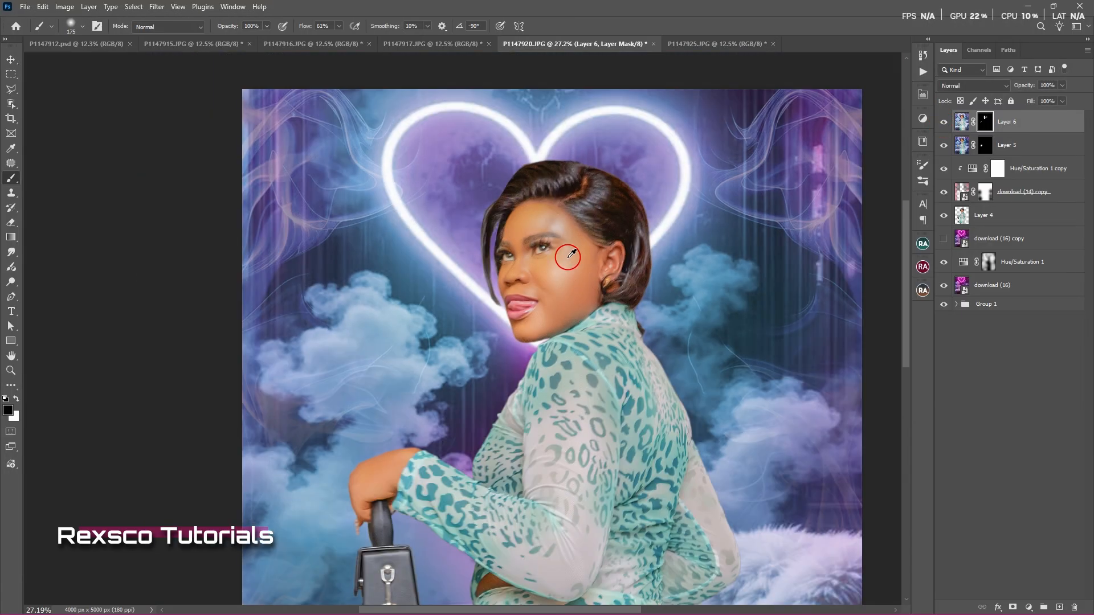
# Step: Paint black over the face on Layer 6's mask with a 500 px brush at 61% flow, and compare the layer's effect
pyautogui.scroll(-6, 567, 257)
pyautogui.scroll(3, 570, 293)
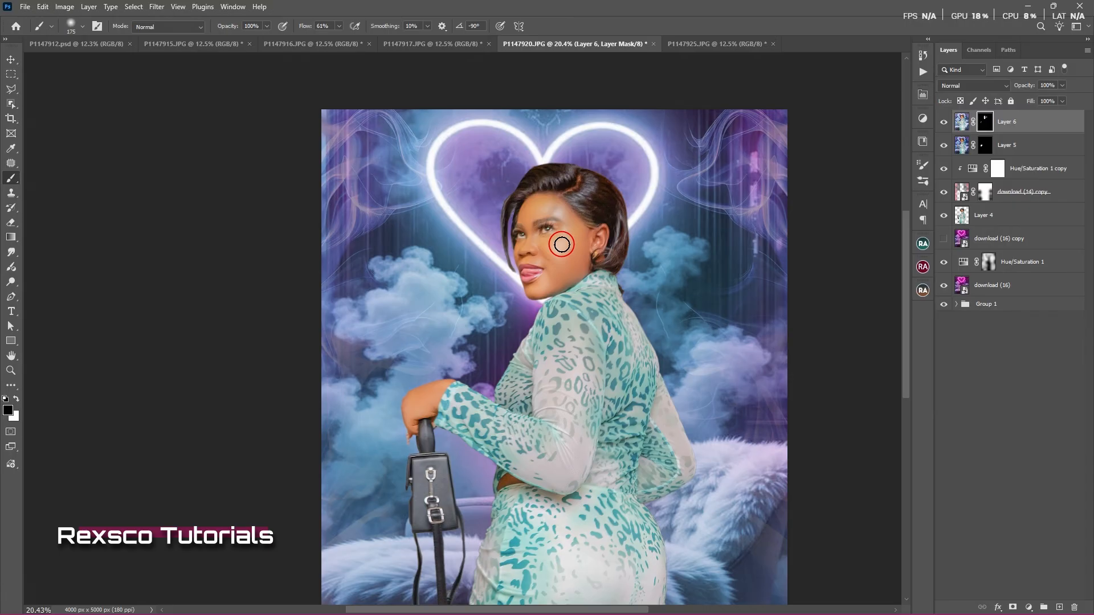
pyautogui.press(']')
pyautogui.press(']')
pyautogui.press(']')
pyautogui.moveTo(558, 235)
pyautogui.mouseDown()
pyautogui.moveTo(558, 262)
pyautogui.moveTo(562, 227)
pyautogui.mouseUp()
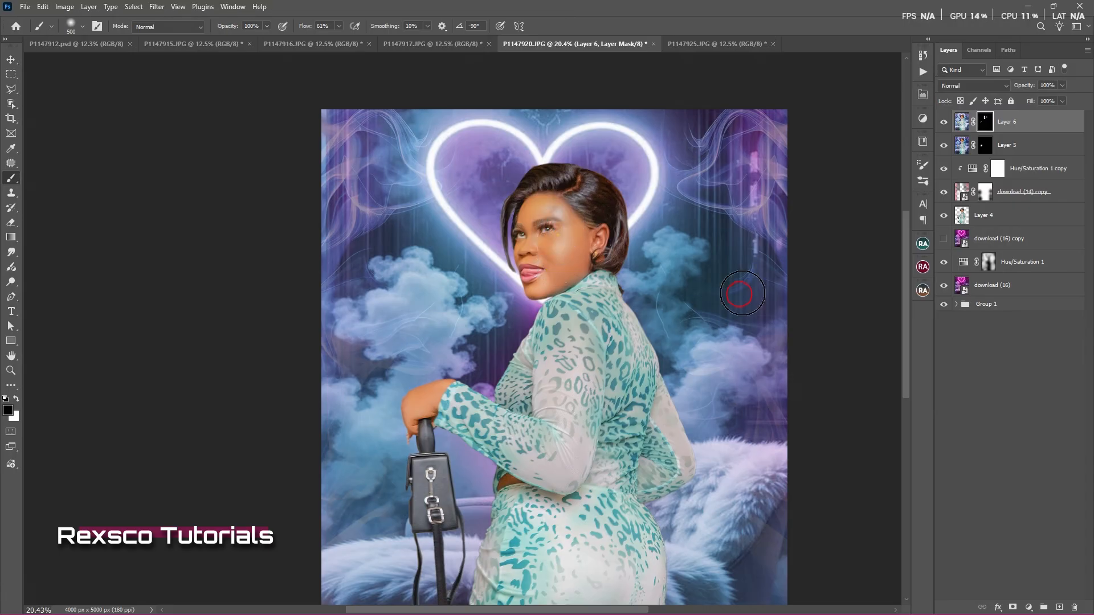
pyautogui.click(944, 123)
pyautogui.click(944, 122)
pyautogui.click(944, 123)
pyautogui.click(944, 124)
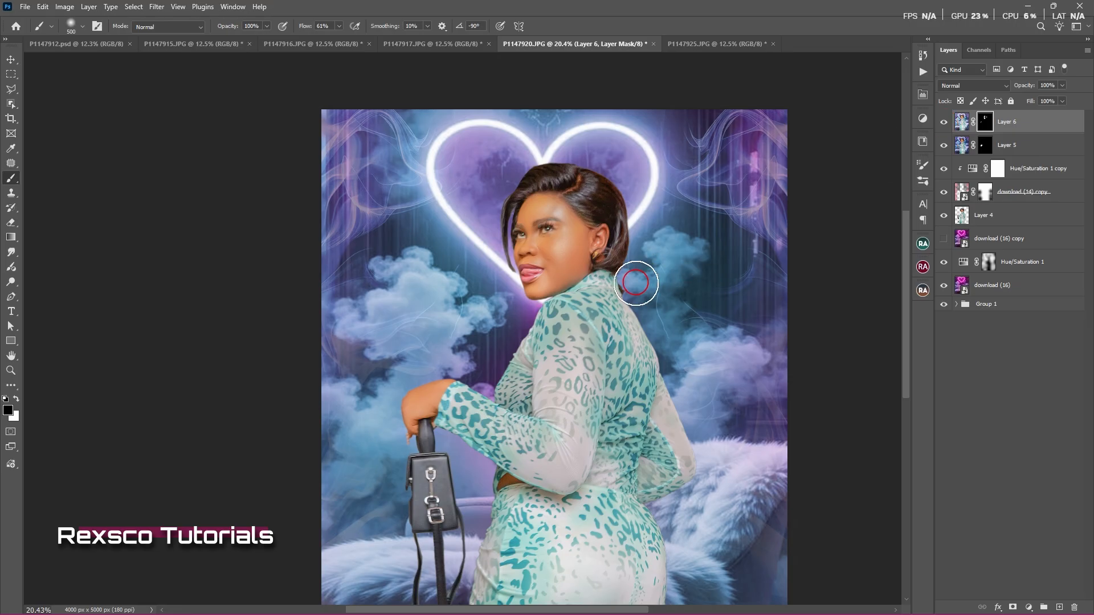
pyautogui.scroll(-2, 633, 283)
pyautogui.moveTo(629, 362); pyautogui.dragTo(584, 322)
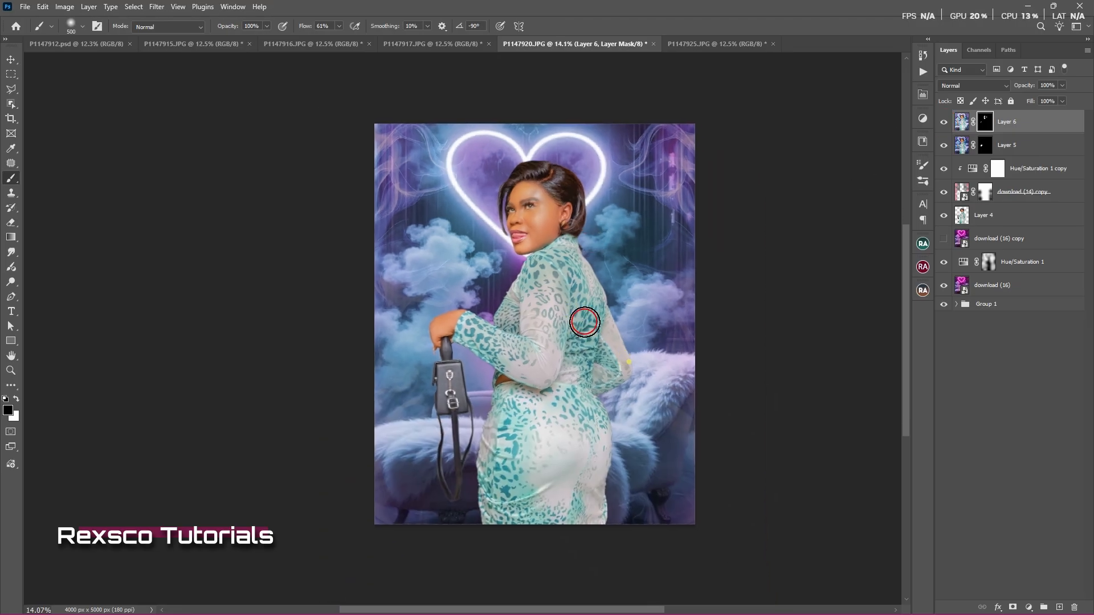
# Step: Stamp the visible layers into a new top layer and open it in the Camera Raw filter
pyautogui.hotkey('ctrl', 'shift', 'alt', 'e')
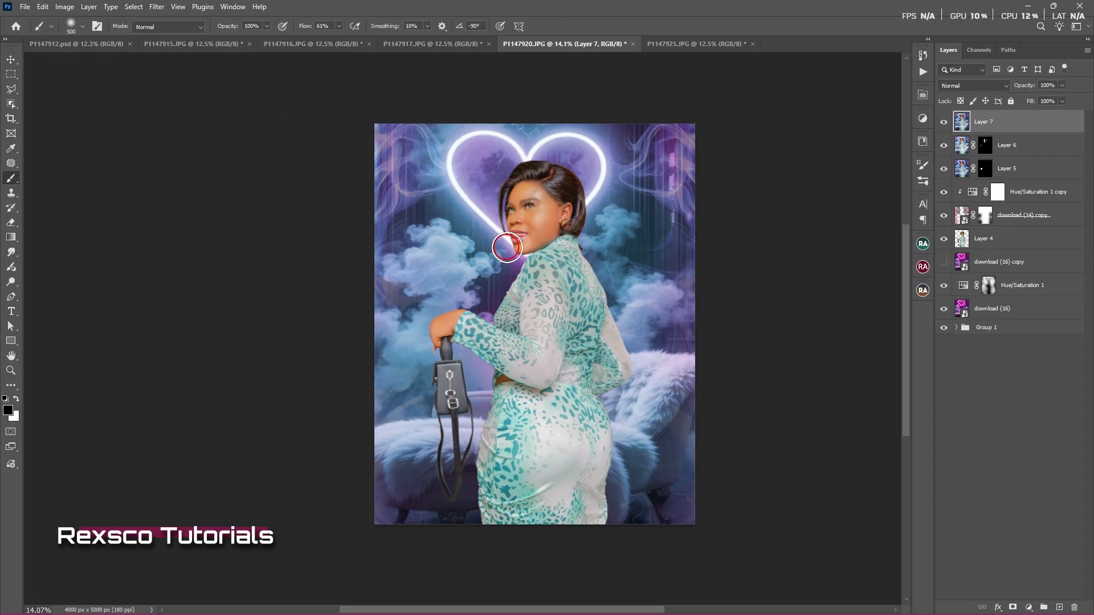
pyautogui.scroll(1, 547, 234)
pyautogui.scroll(1, 547, 234)
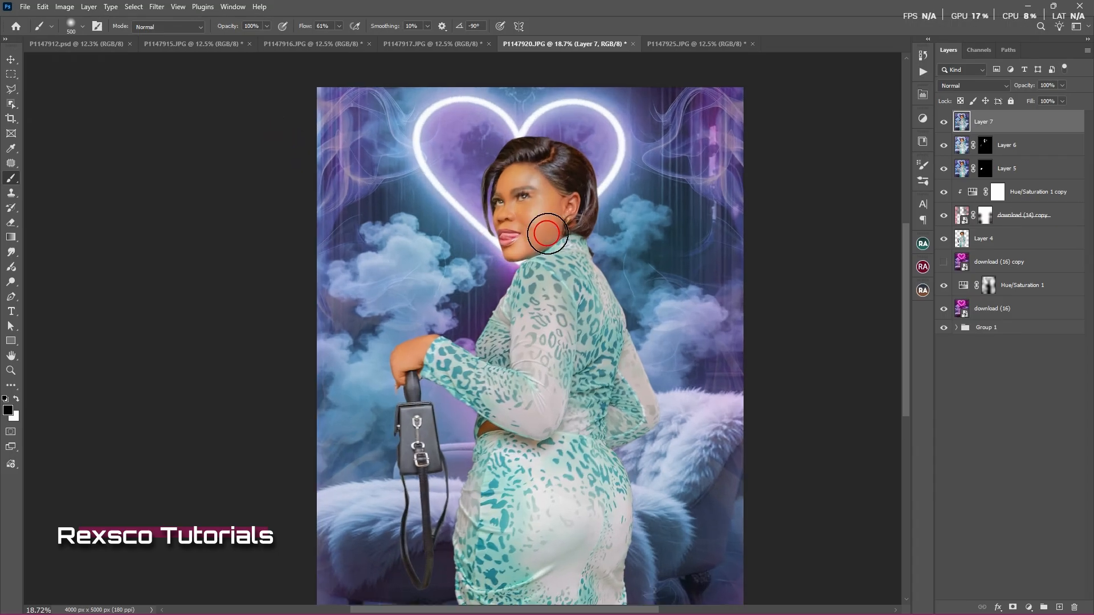
pyautogui.scroll(-2, 547, 234)
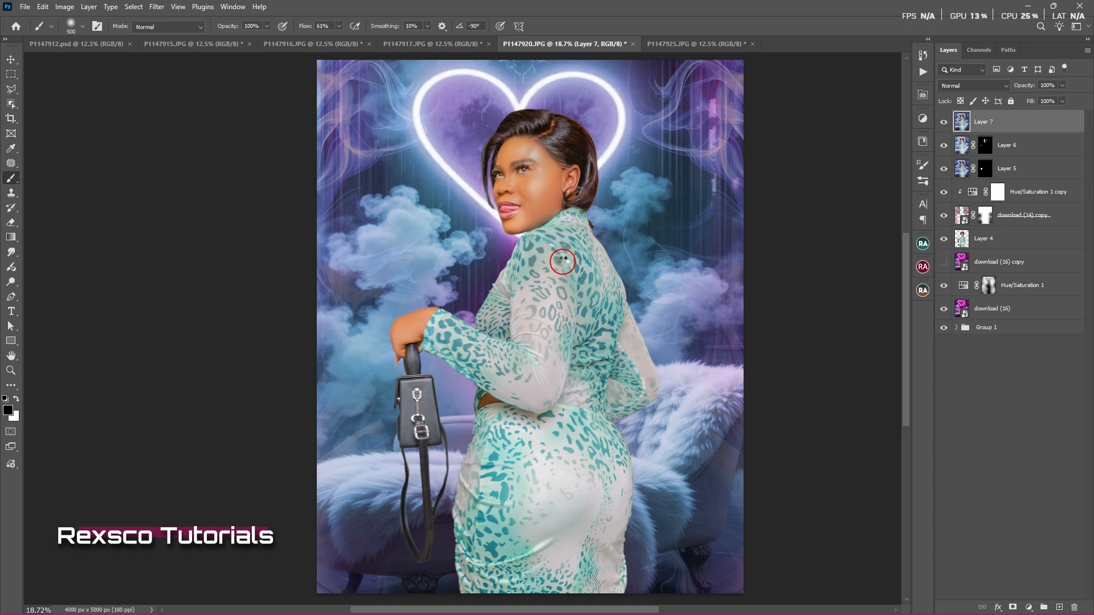
pyautogui.hotkey('ctrl', 'shift', 'a')
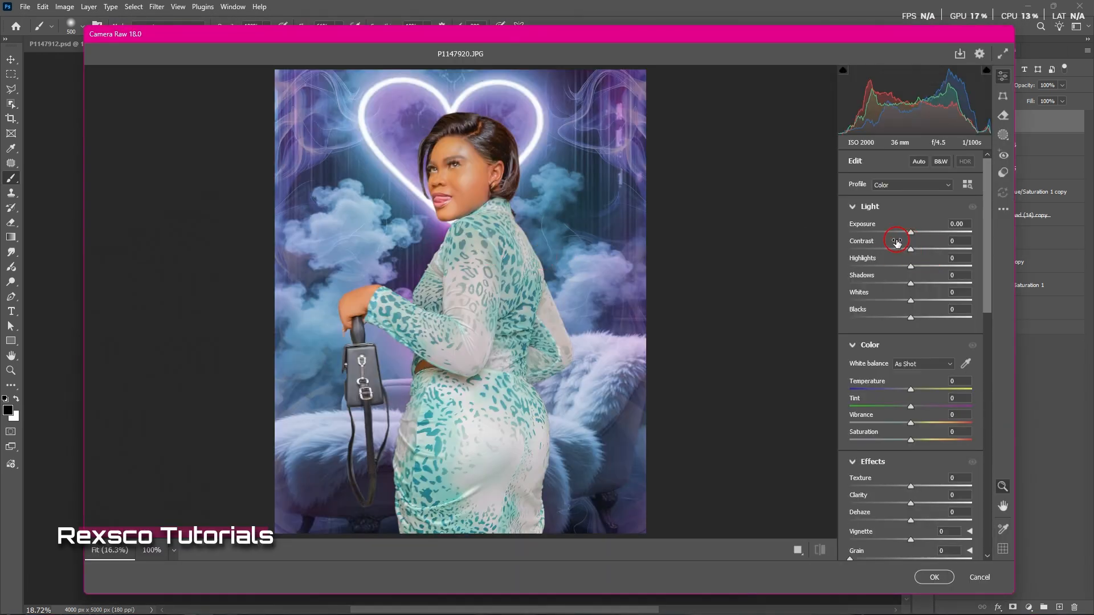
# Step: In Color Grading, tint the shadows blue with hue 196 and saturation 27
pyautogui.scroll(-6, 942, 395)
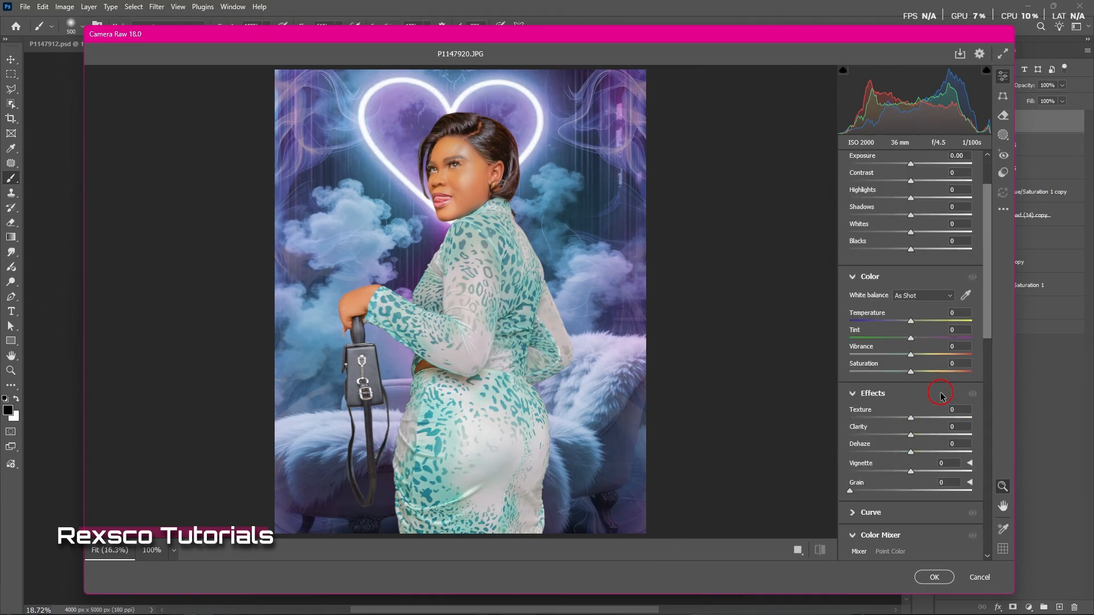
pyautogui.scroll(-3, 941, 396)
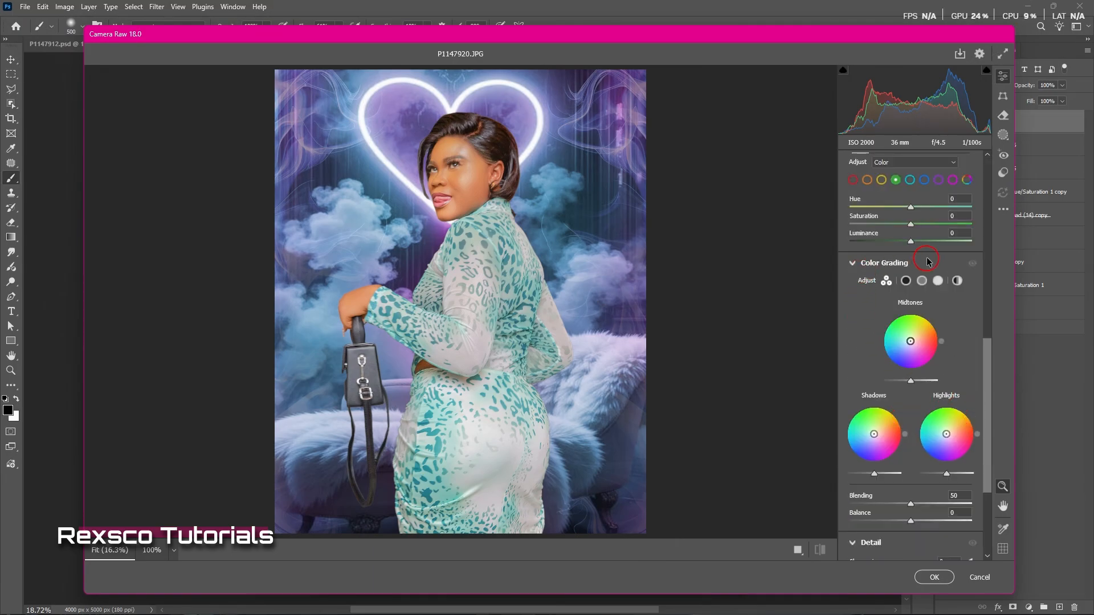
pyautogui.moveTo(874, 434); pyautogui.dragTo(866, 437)
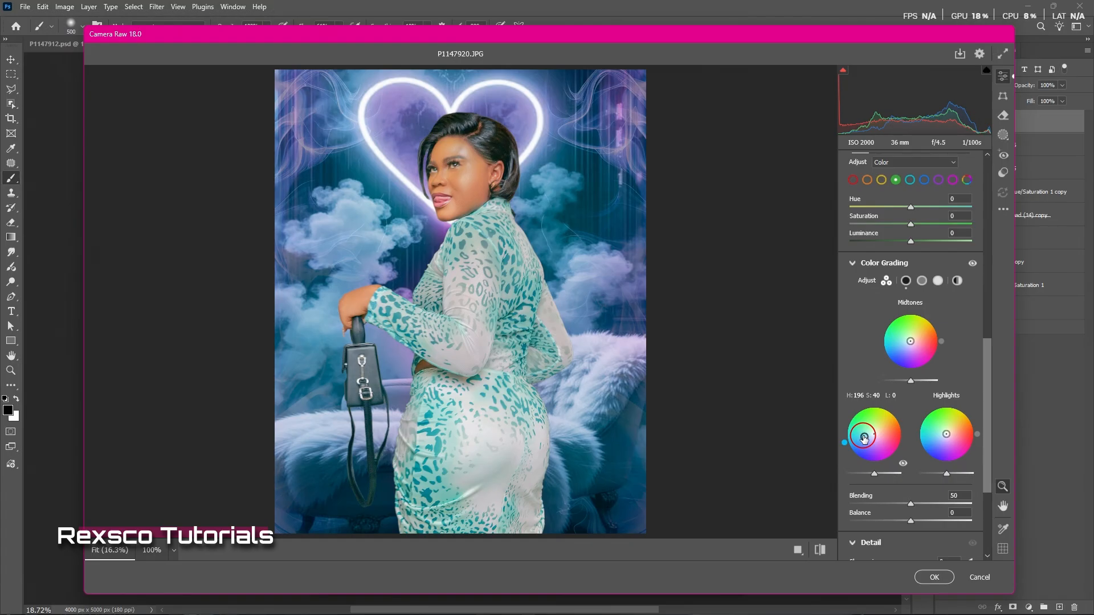
pyautogui.moveTo(865, 437); pyautogui.dragTo(866, 436)
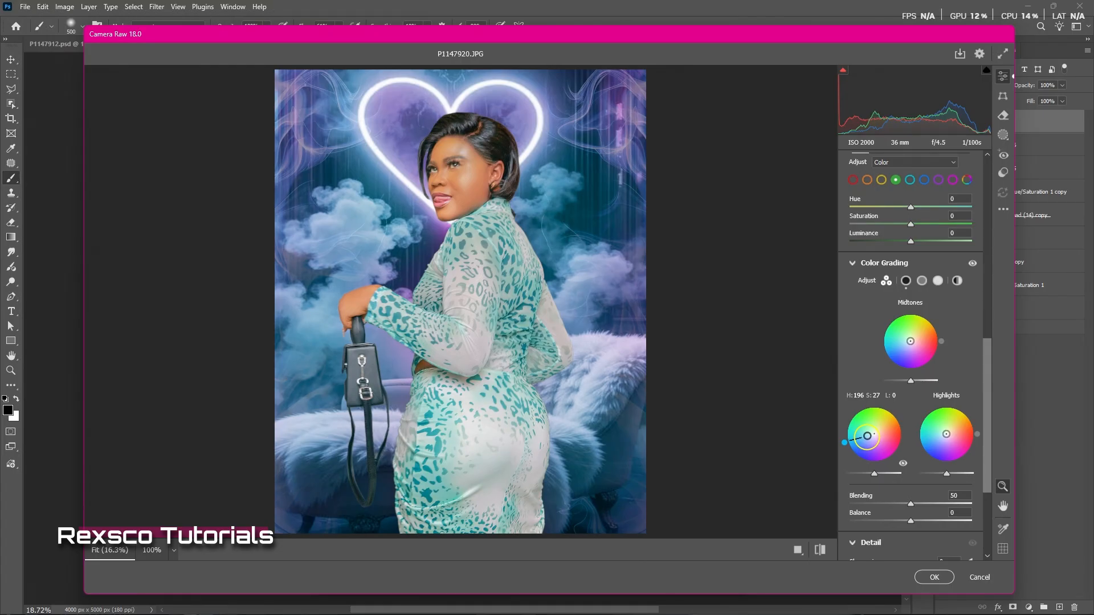
# Step: Grade the midtones to hue 16, saturation 18 and the highlights to hue 57, saturation 46
pyautogui.moveTo(910, 340); pyautogui.dragTo(943, 336)
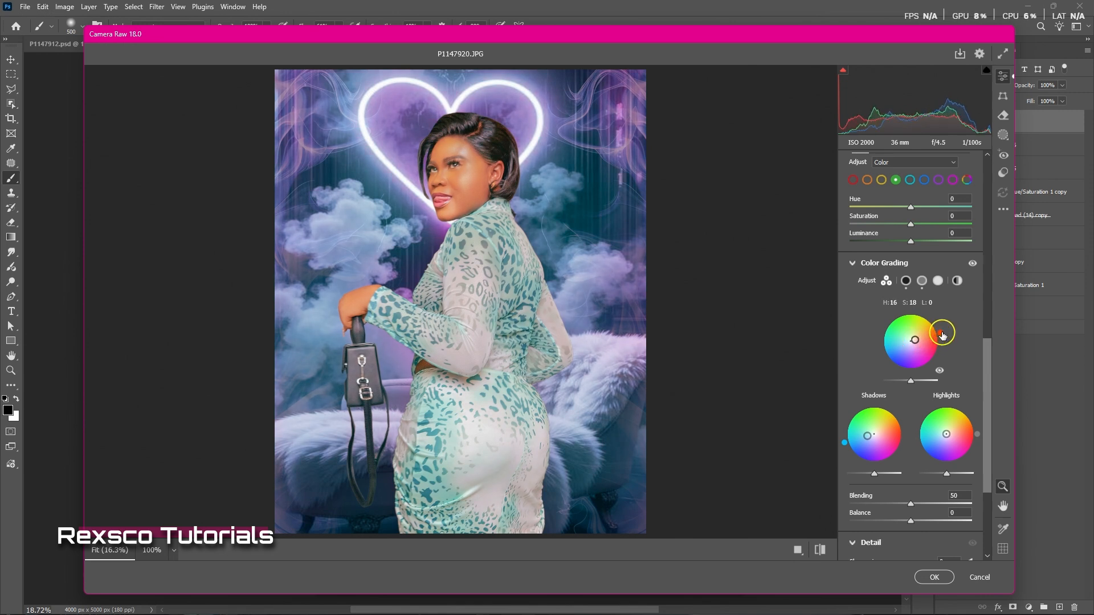
pyautogui.moveTo(946, 434); pyautogui.dragTo(950, 425)
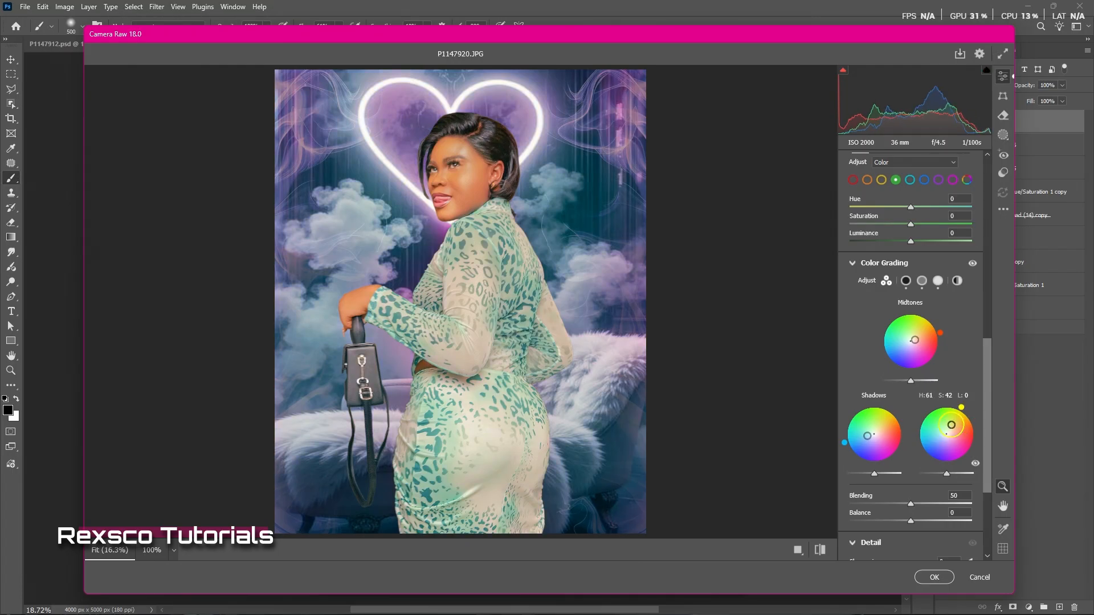
pyautogui.moveTo(961, 408); pyautogui.dragTo(963, 409)
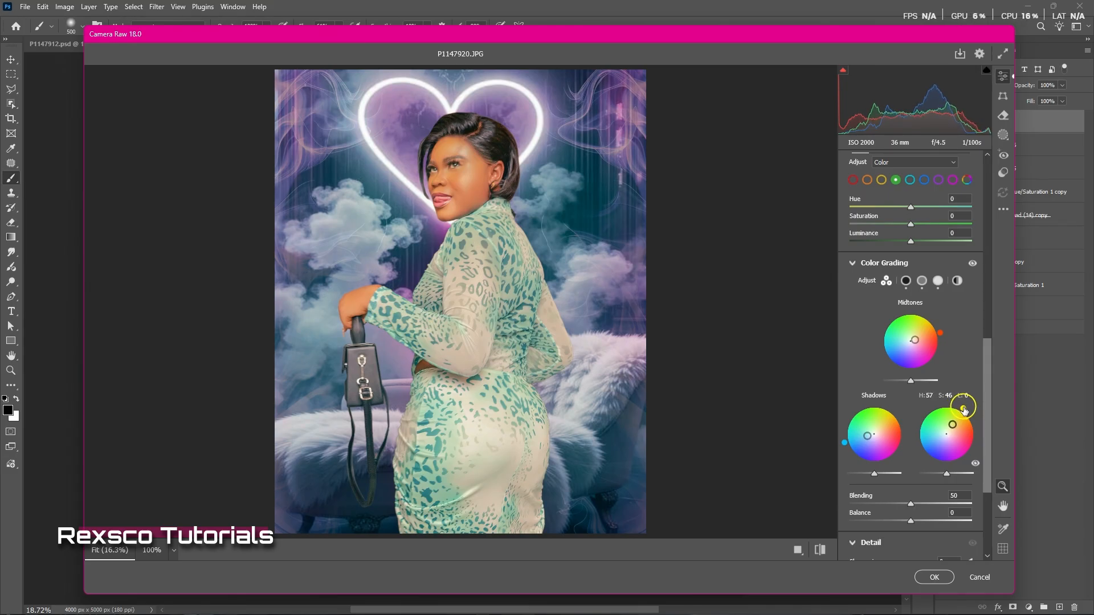
# Step: Set the midtones' luminance to 28 and refine the shadows to hue 208, saturation 37, luminance -3
pyautogui.moveTo(911, 383); pyautogui.dragTo(919, 384)
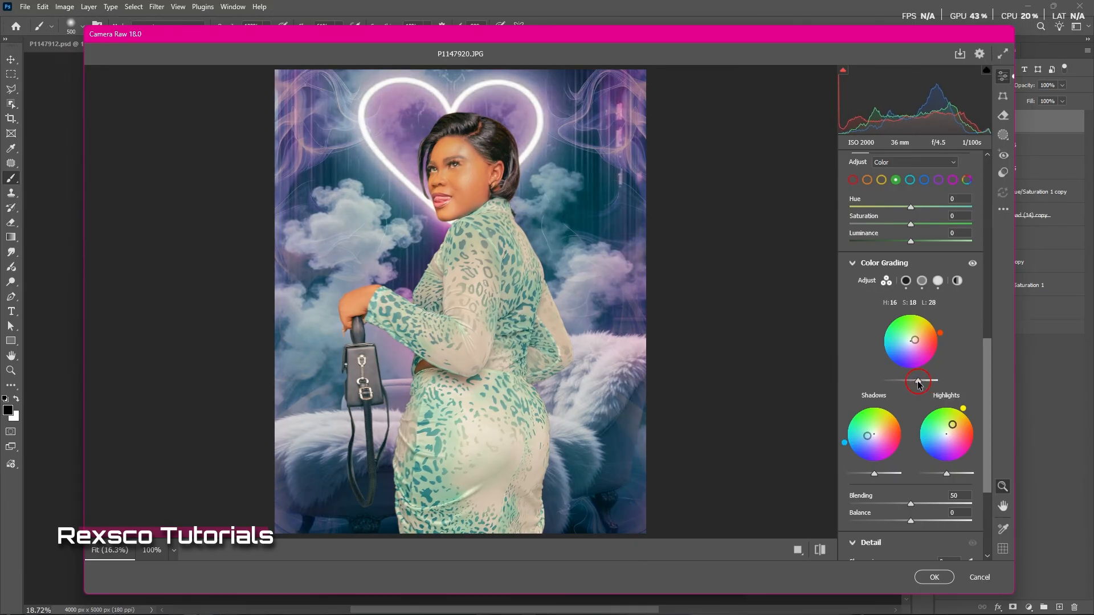
pyautogui.moveTo(875, 474); pyautogui.dragTo(872, 474)
pyautogui.moveTo(867, 436); pyautogui.dragTo(850, 451)
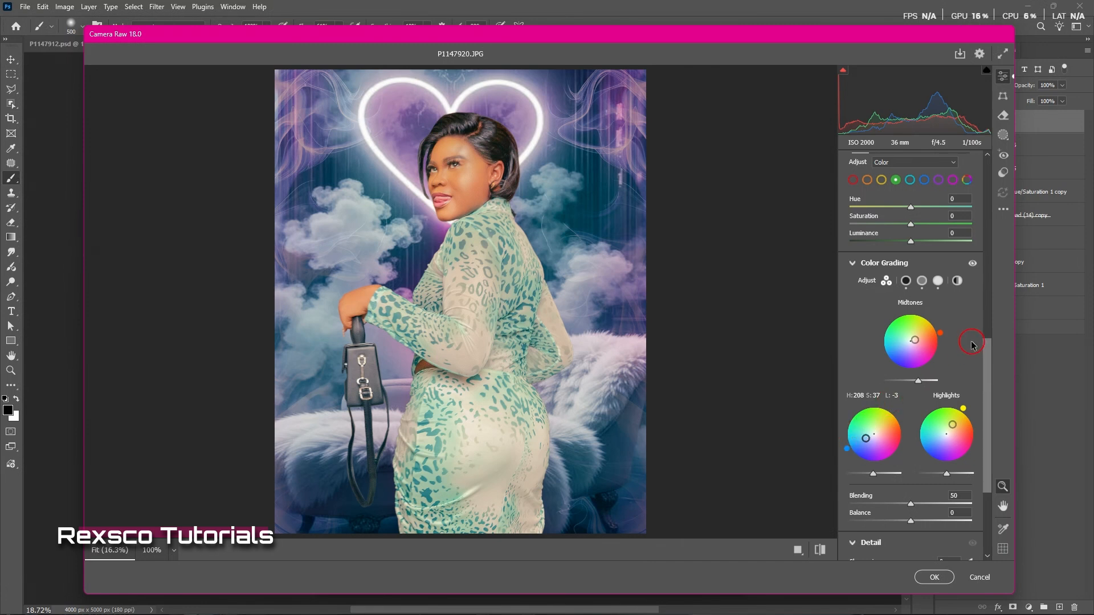
# Step: In the Color Mixer, raise the oranges' saturation to +20 and the aquas' saturation to +54
pyautogui.scroll(3, 953, 334)
pyautogui.click(867, 317)
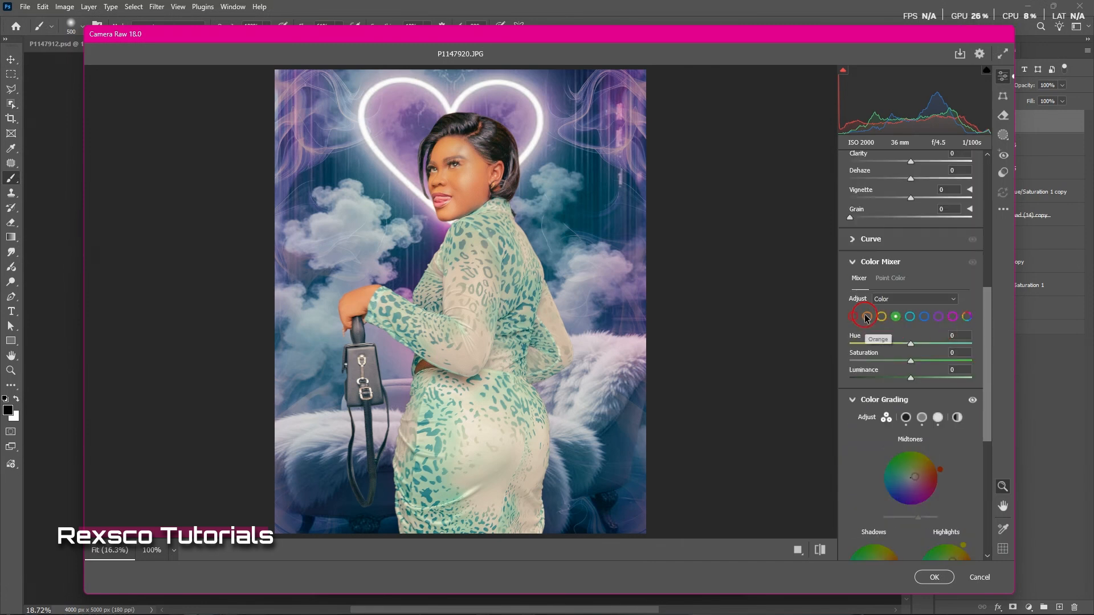
pyautogui.click(913, 363)
pyautogui.moveTo(911, 363); pyautogui.dragTo(922, 359)
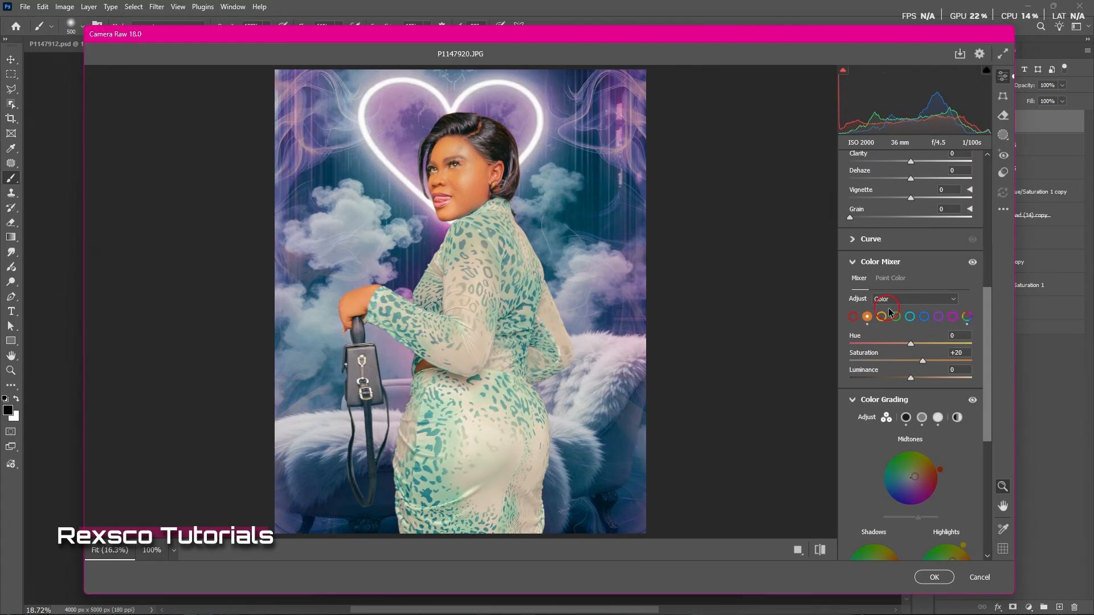
pyautogui.click(910, 316)
pyautogui.moveTo(911, 361); pyautogui.dragTo(943, 364)
# Step: Try tinting the shadows green around hue 149, saturation 49 in Color Grading, and bring them back toward blue
pyautogui.scroll(-4, 911, 422)
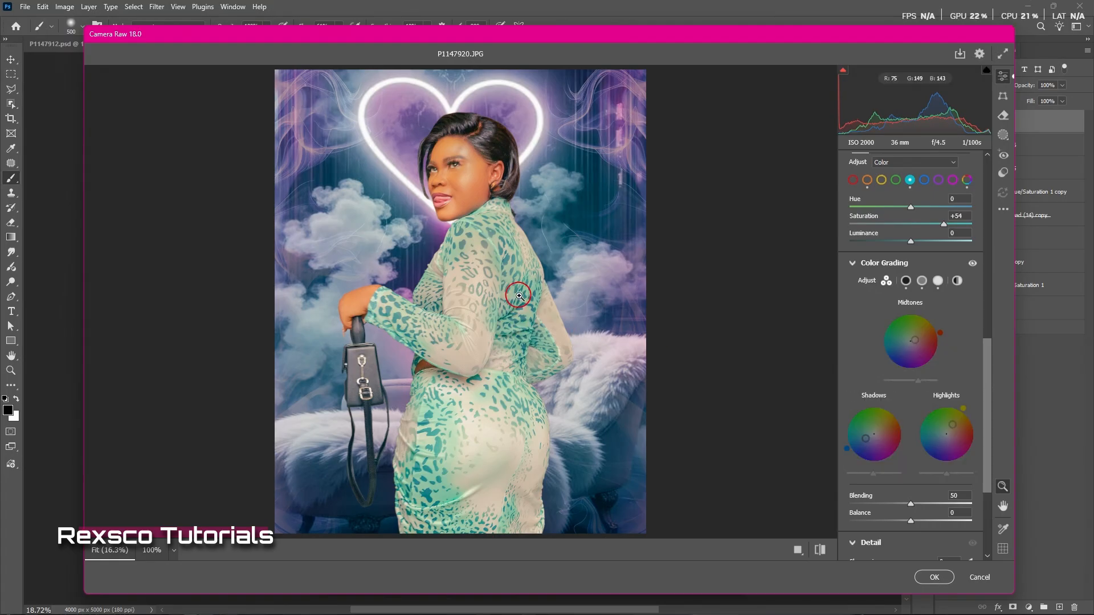
pyautogui.moveTo(866, 437); pyautogui.dragTo(863, 426)
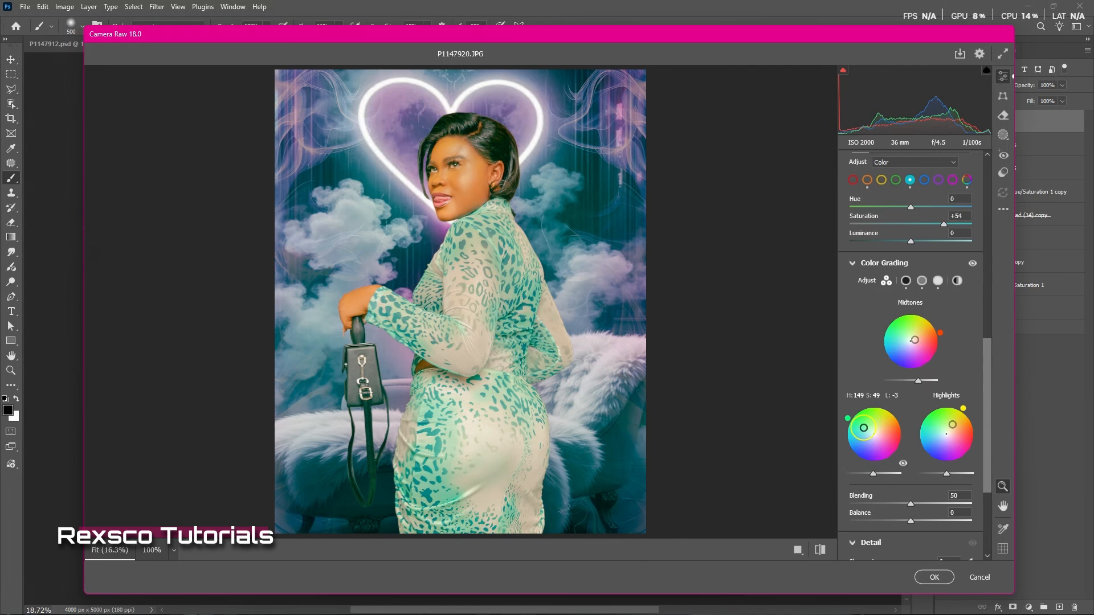
pyautogui.moveTo(864, 427); pyautogui.dragTo(864, 430)
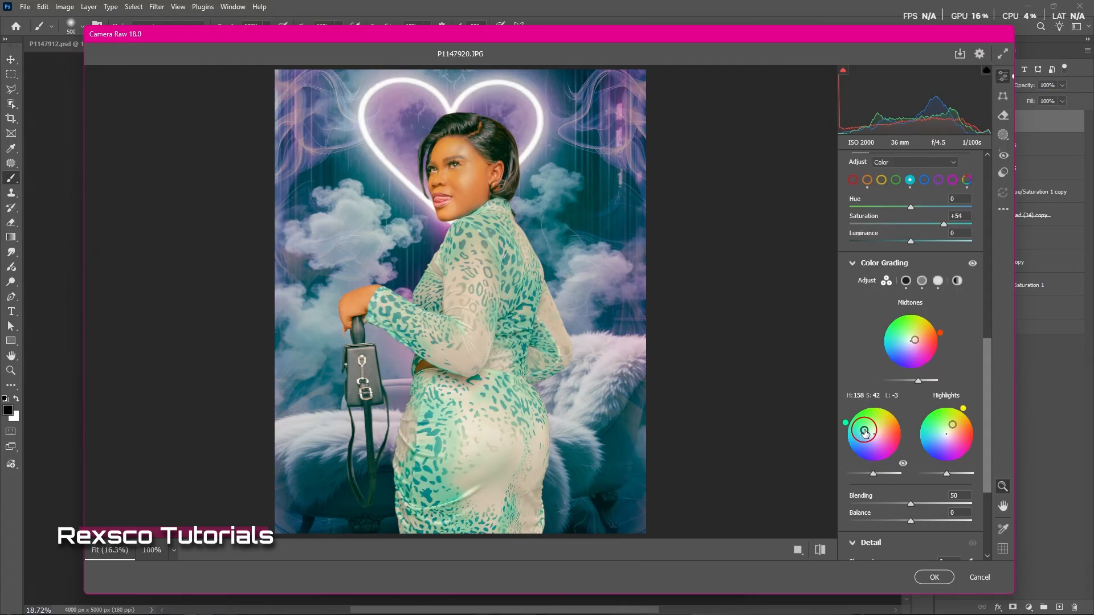
pyautogui.moveTo(865, 433); pyautogui.dragTo(865, 438)
pyautogui.click(926, 283)
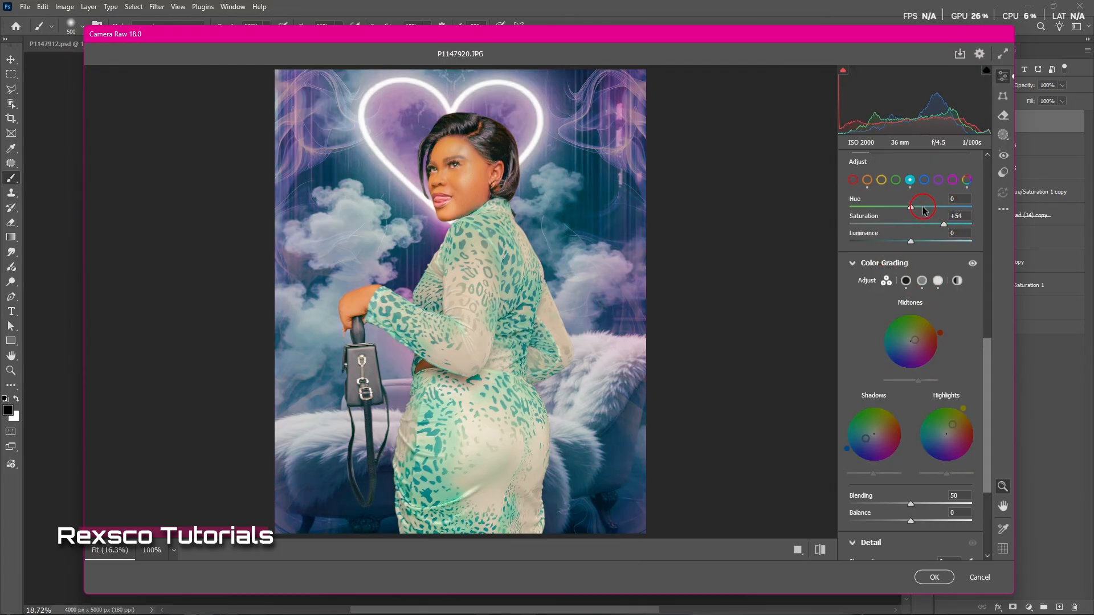
# Step: Set the blues in the Color Mixer to hue -38, saturation +9 and luminance +18
pyautogui.click(924, 179)
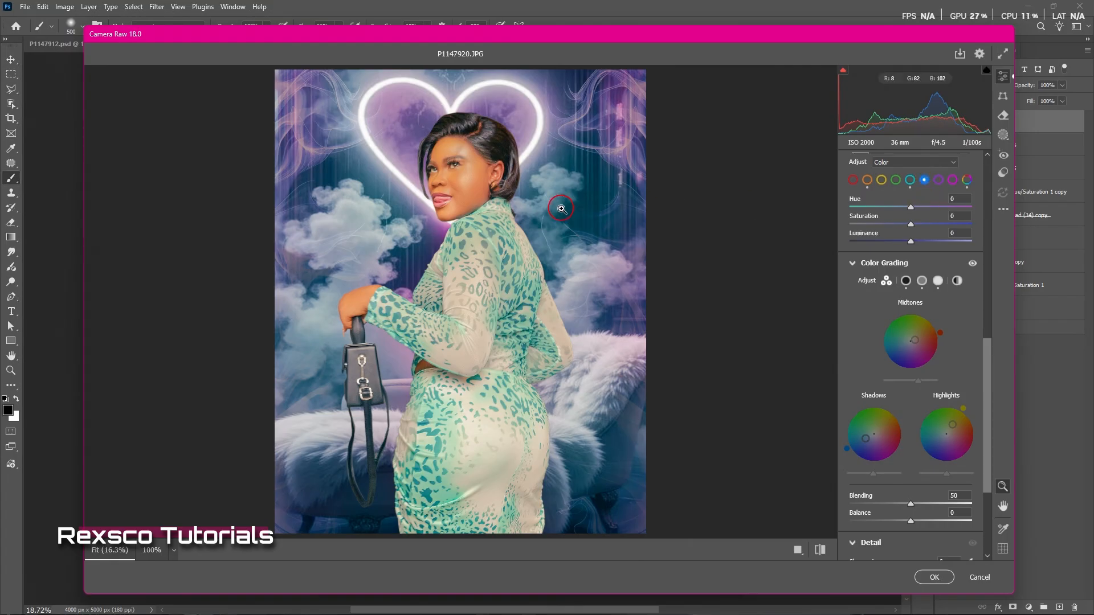
pyautogui.moveTo(911, 224); pyautogui.dragTo(920, 244)
pyautogui.click(910, 208)
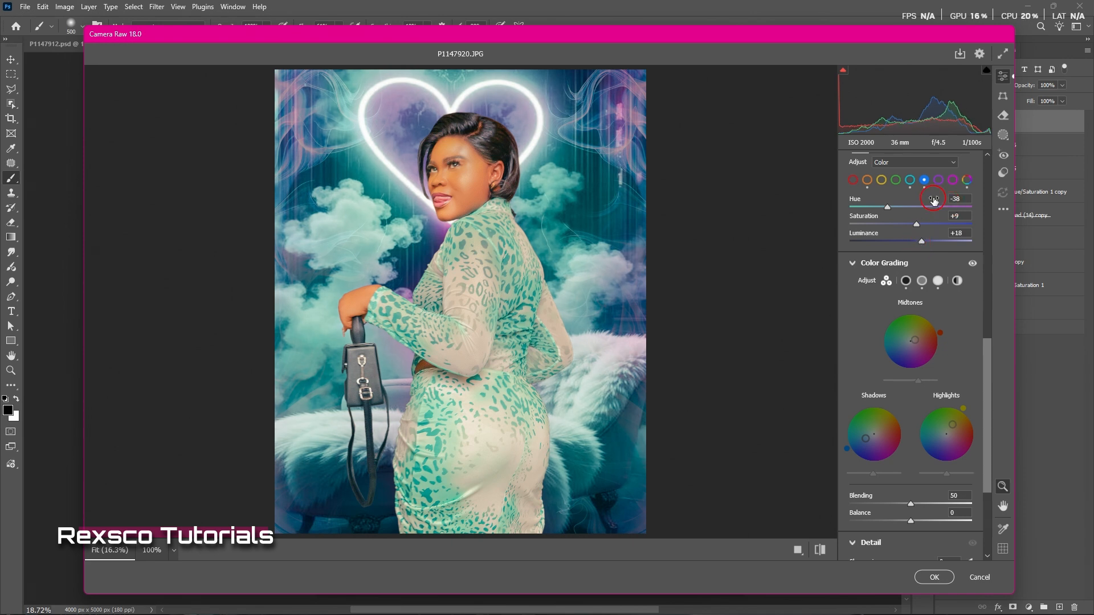
# Step: Set the purples to hue -20, saturation -2 and the magentas to hue -11 in the Color Mixer
pyautogui.click(938, 180)
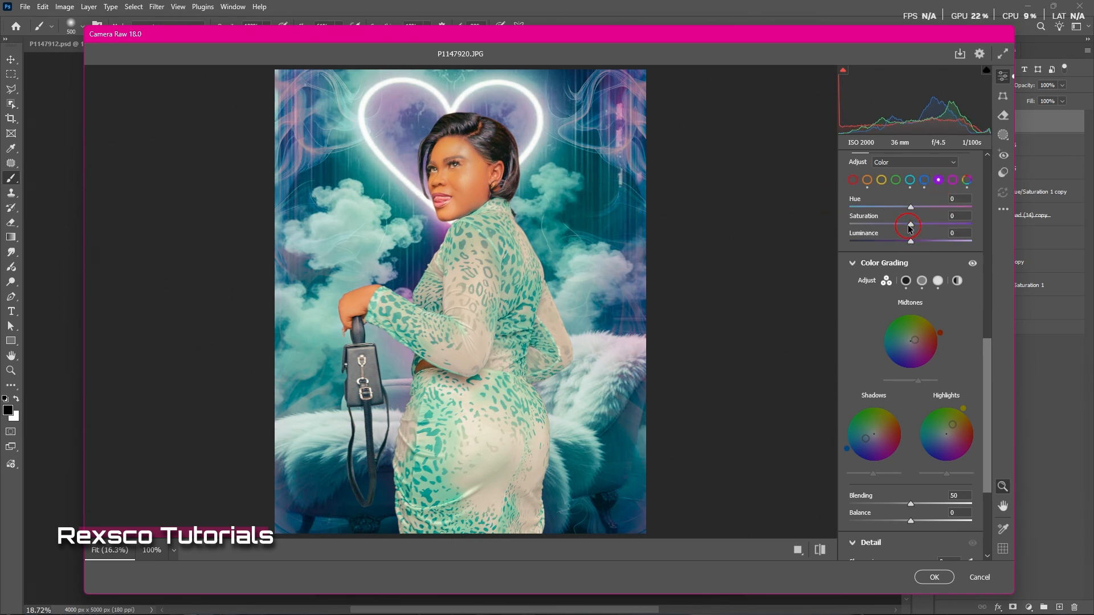
pyautogui.moveTo(911, 209)
pyautogui.mouseDown()
pyautogui.moveTo(894, 209)
pyautogui.moveTo(911, 228)
pyautogui.moveTo(933, 210)
pyautogui.moveTo(887, 211)
pyautogui.moveTo(899, 213)
pyautogui.mouseUp()
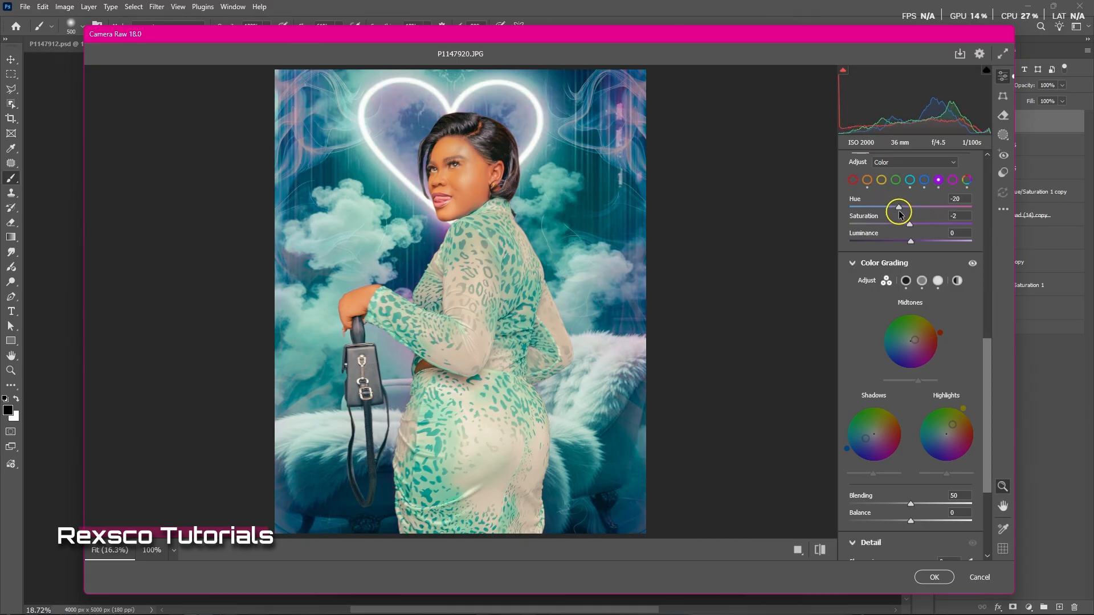
pyautogui.click(954, 180)
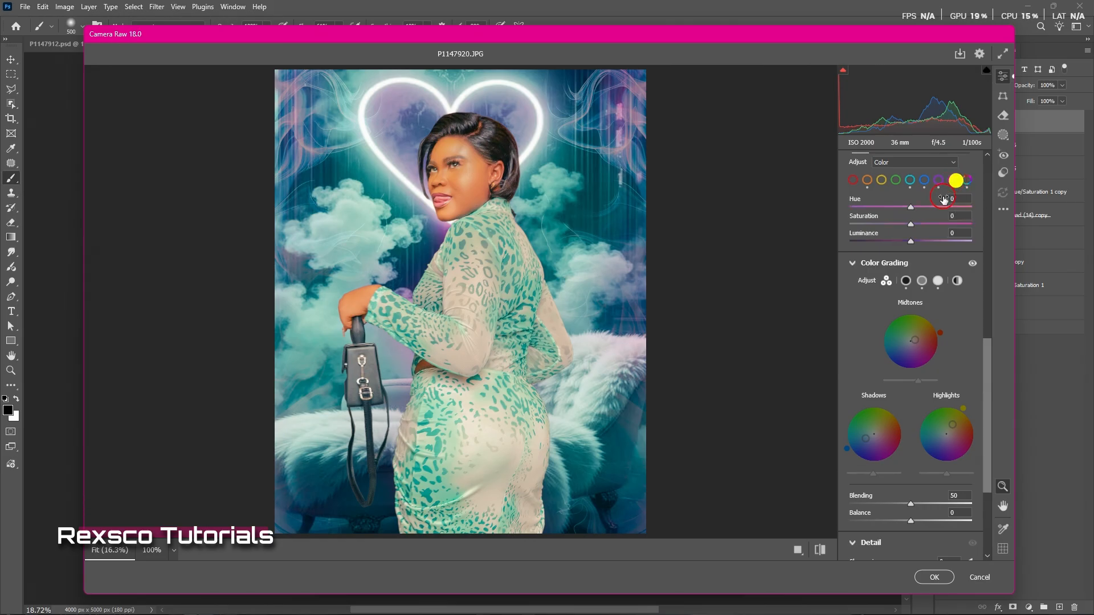
pyautogui.moveTo(910, 210); pyautogui.dragTo(892, 210)
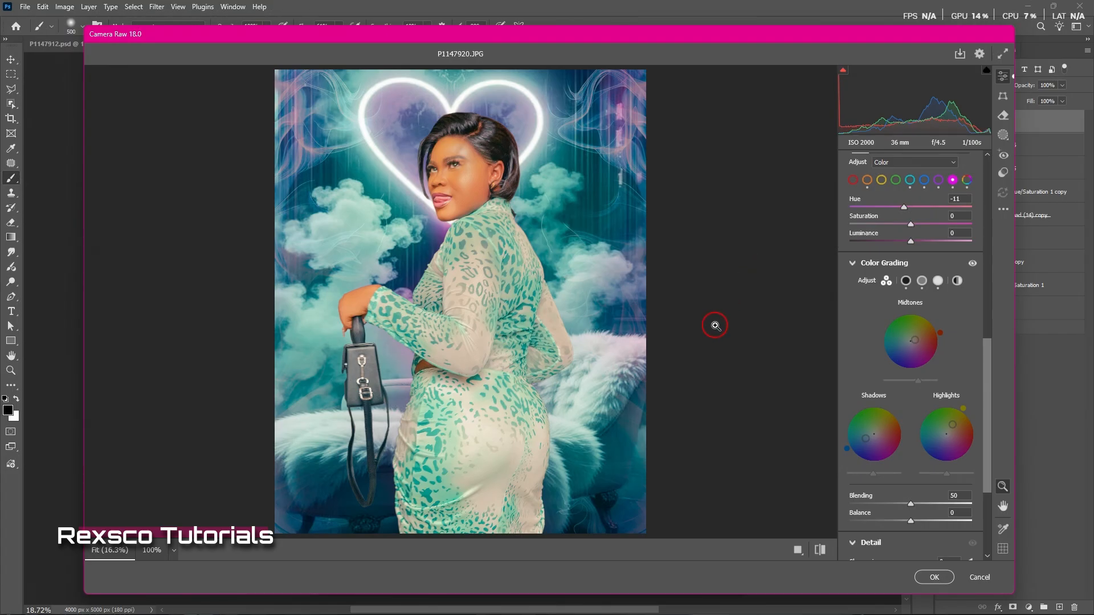
# Step: Lower the image's highlights to -32 and set the contrast to +1
pyautogui.scroll(4, 929, 337)
pyautogui.scroll(3, 929, 337)
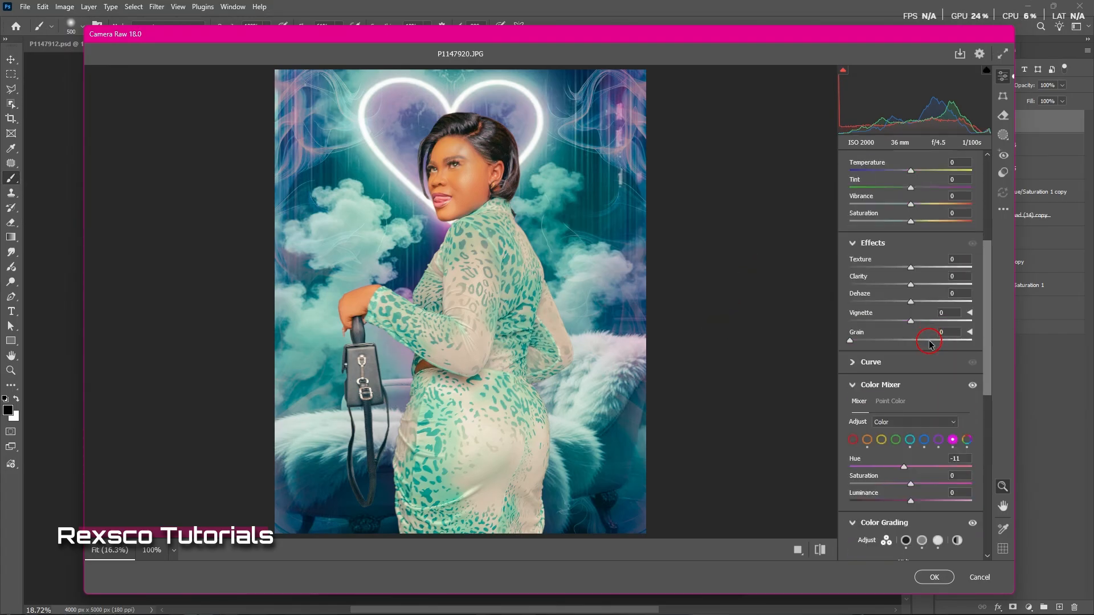
pyautogui.scroll(5, 929, 336)
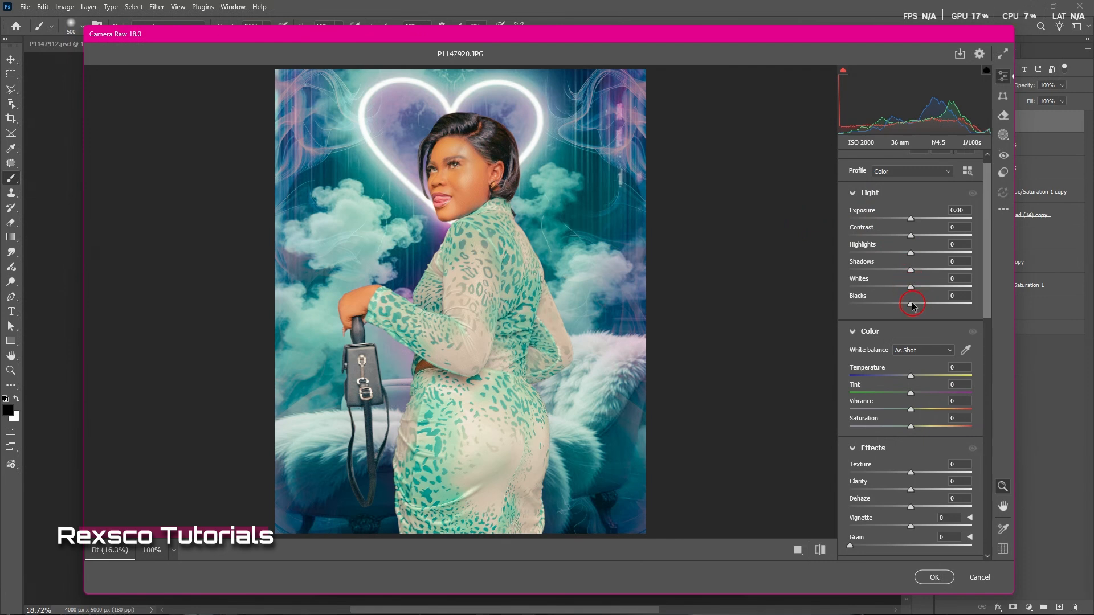
pyautogui.moveTo(911, 252); pyautogui.dragTo(890, 253)
pyautogui.click(911, 234)
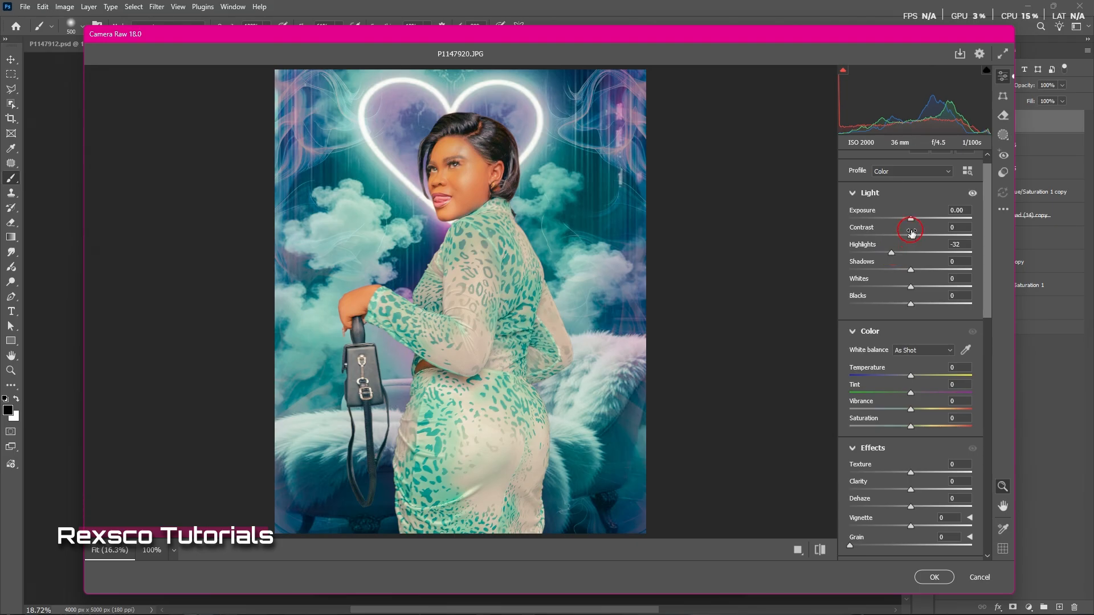
pyautogui.click(910, 219)
pyautogui.moveTo(910, 238); pyautogui.dragTo(911, 238)
pyautogui.click(910, 393)
# Step: Reduce the oranges' saturation in the Color Mixer to +2
pyautogui.scroll(-4, 917, 472)
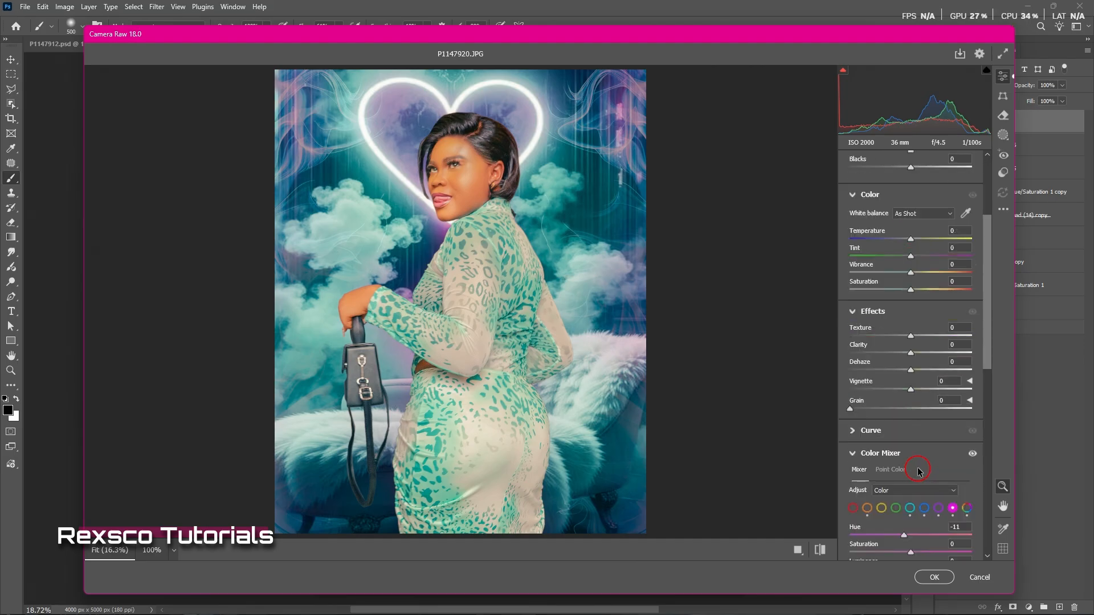
pyautogui.click(866, 441)
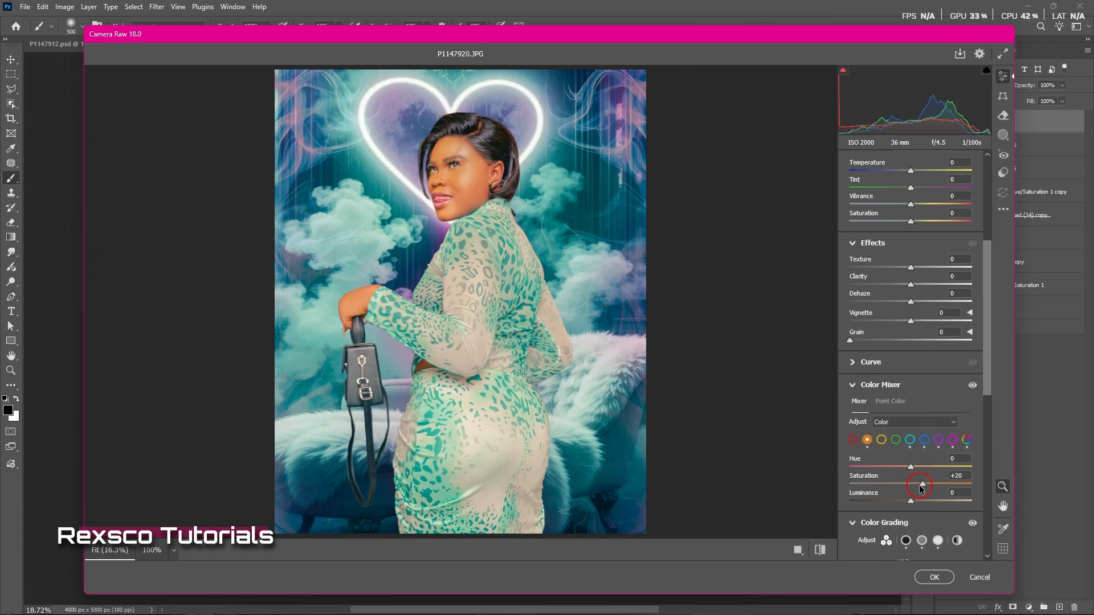
pyautogui.moveTo(923, 484); pyautogui.dragTo(909, 485)
# Step: Set the image's shadows to +20, whites to -22 and blacks to -10
pyautogui.scroll(3, 930, 368)
pyautogui.scroll(2, 930, 365)
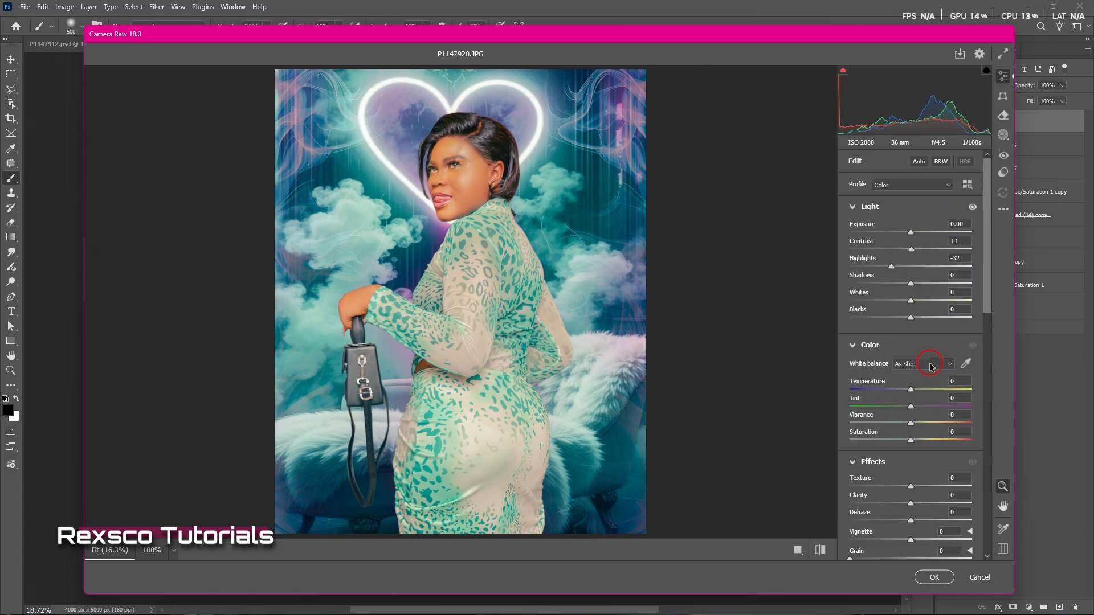
pyautogui.moveTo(911, 284); pyautogui.dragTo(926, 284)
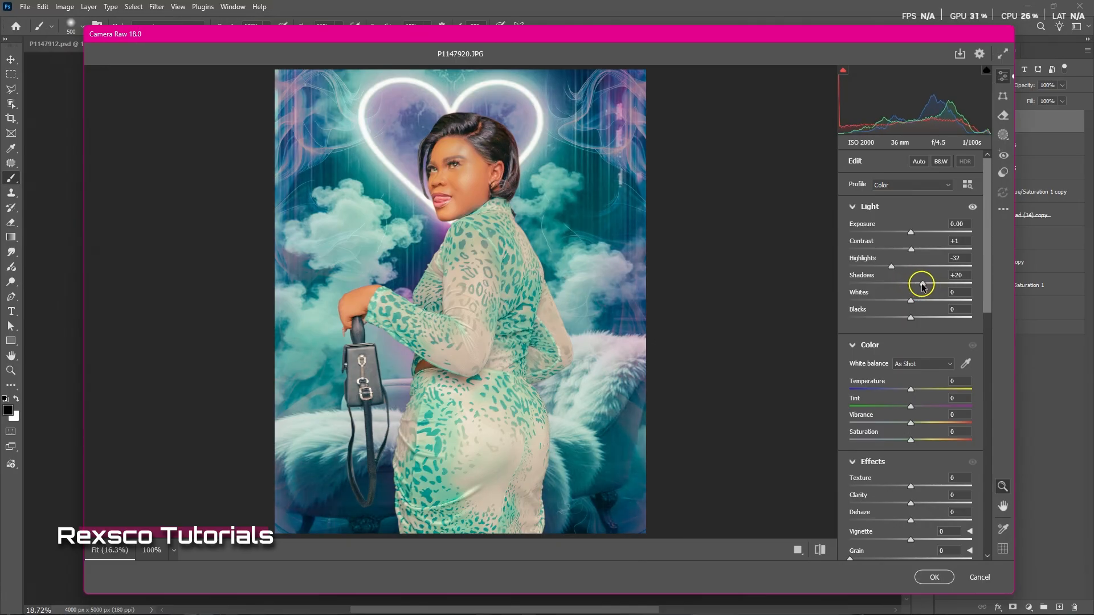
pyautogui.moveTo(911, 304); pyautogui.dragTo(901, 305)
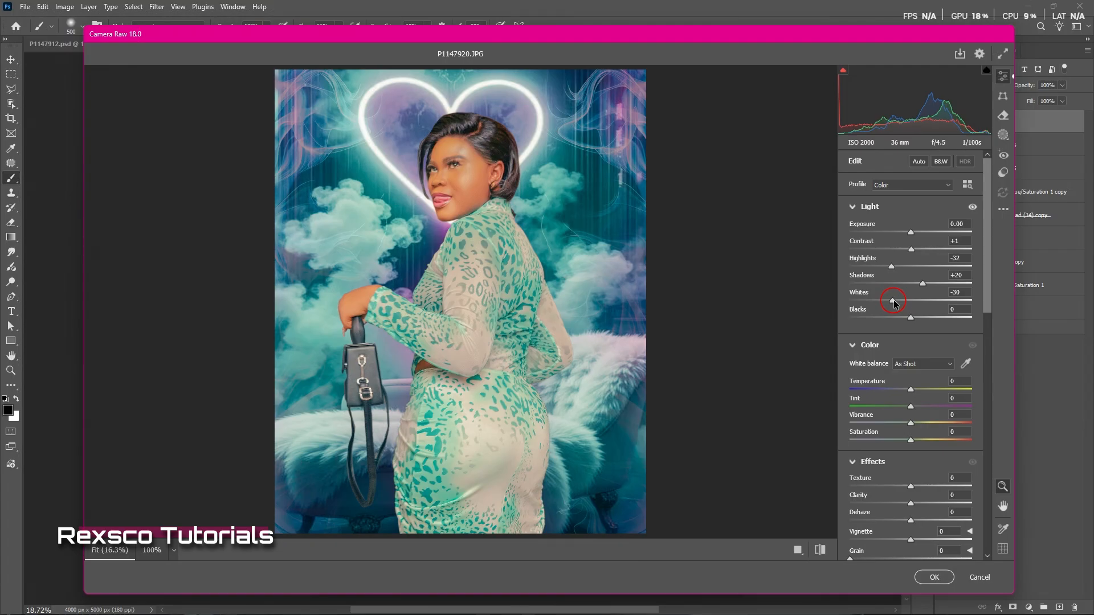
pyautogui.moveTo(901, 299)
pyautogui.mouseDown()
pyautogui.moveTo(891, 305)
pyautogui.moveTo(957, 298)
pyautogui.moveTo(881, 303)
pyautogui.moveTo(899, 304)
pyautogui.mouseUp()
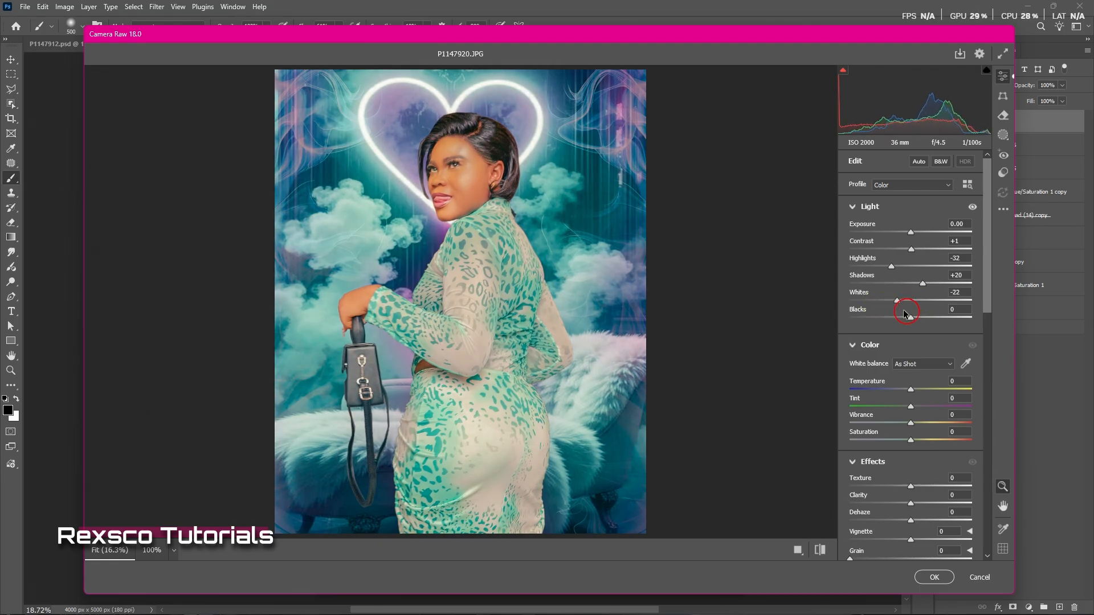
pyautogui.moveTo(909, 321); pyautogui.dragTo(899, 323)
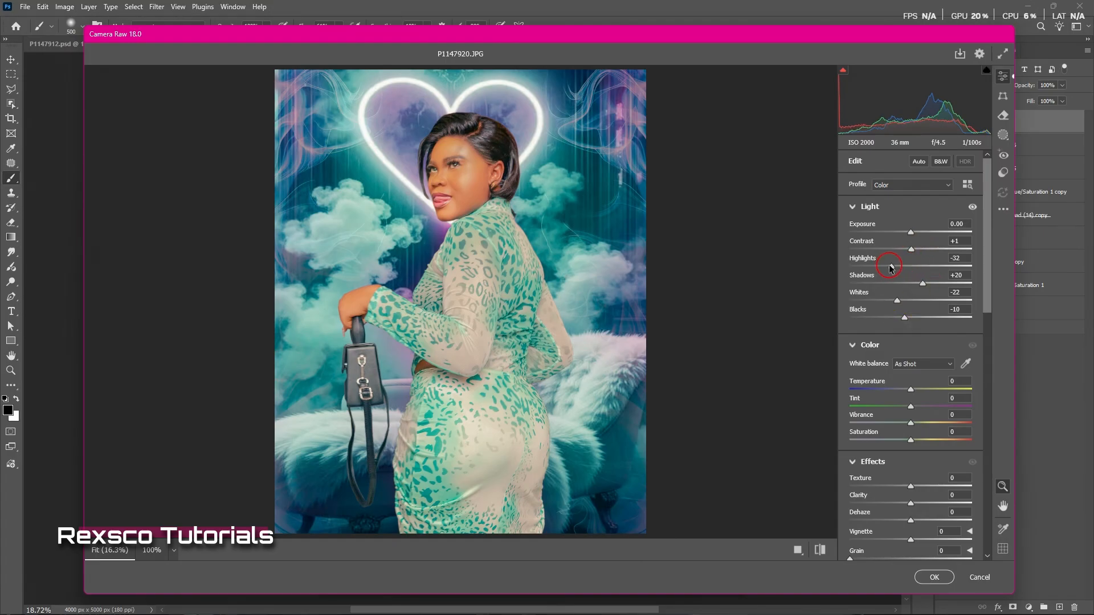
# Step: Set the white balance to temperature +2 and tint -14, and raise the vibrance to +22
pyautogui.click(959, 381)
pyautogui.moveTo(910, 408); pyautogui.dragTo(893, 408)
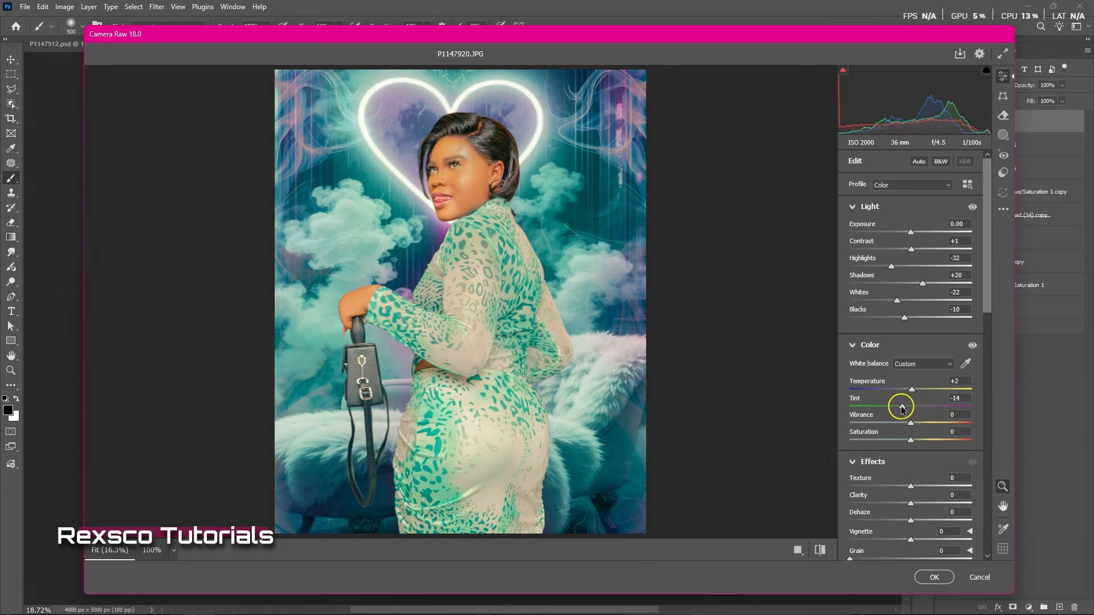
pyautogui.moveTo(911, 422); pyautogui.dragTo(926, 424)
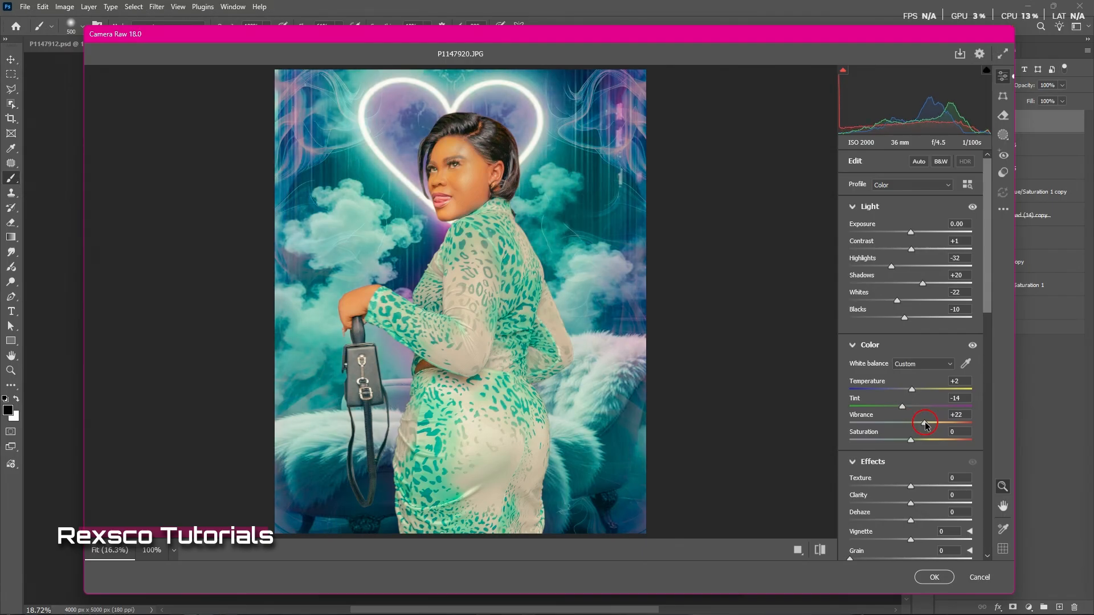
# Step: Fine-tune the oranges in the Color Mixer, then apply the Camera Raw grade and compare Layer 7 hidden and shown
pyautogui.scroll(-4, 932, 445)
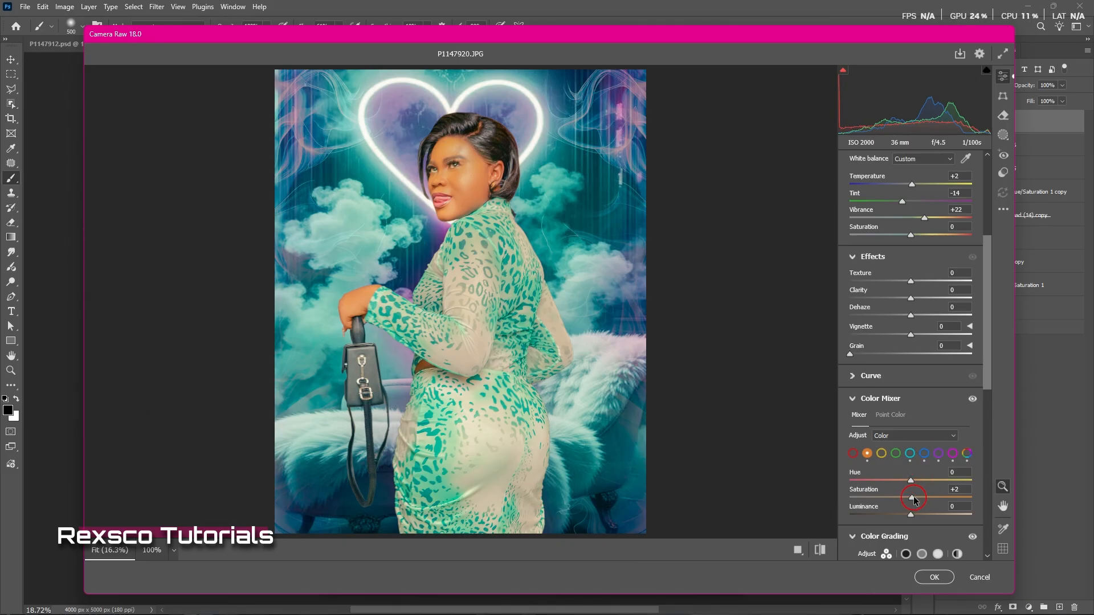
pyautogui.moveTo(910, 498); pyautogui.dragTo(906, 516)
pyautogui.moveTo(907, 499); pyautogui.dragTo(907, 499)
pyautogui.click(935, 578)
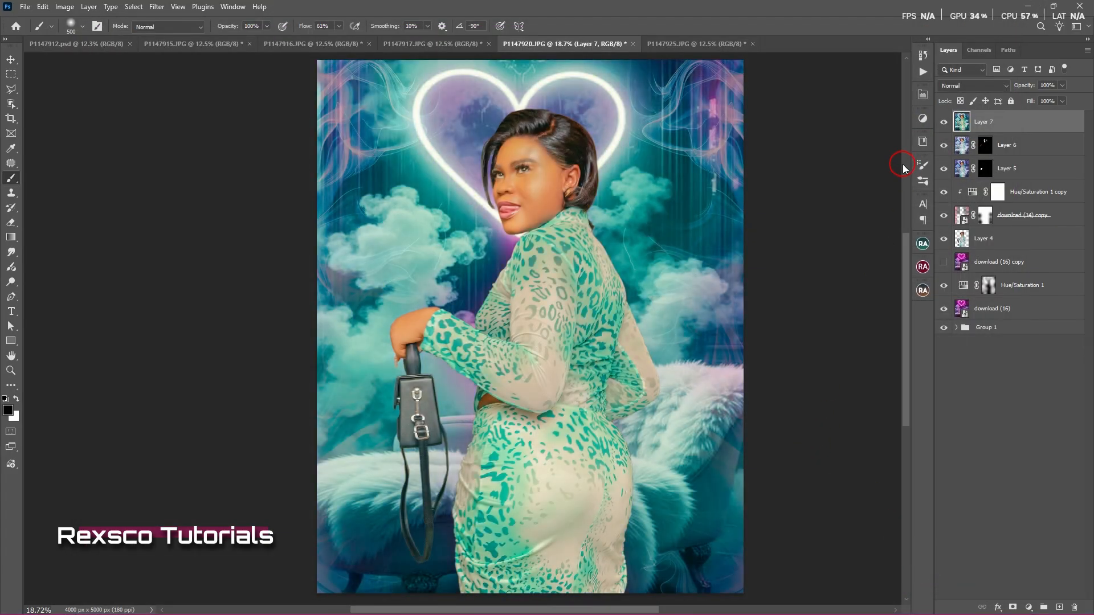
pyautogui.click(944, 122)
pyautogui.click(944, 122)
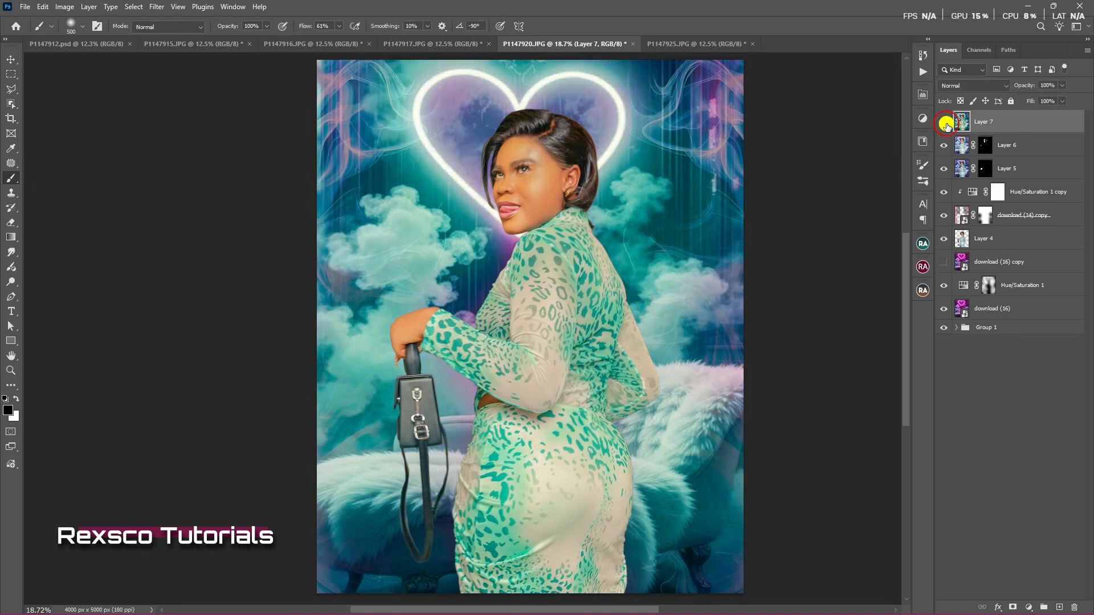
# Step: Duplicate Layer 7 and set the copy to Linear Dodge (Add) blending with 29% fill
pyautogui.click(1036, 126)
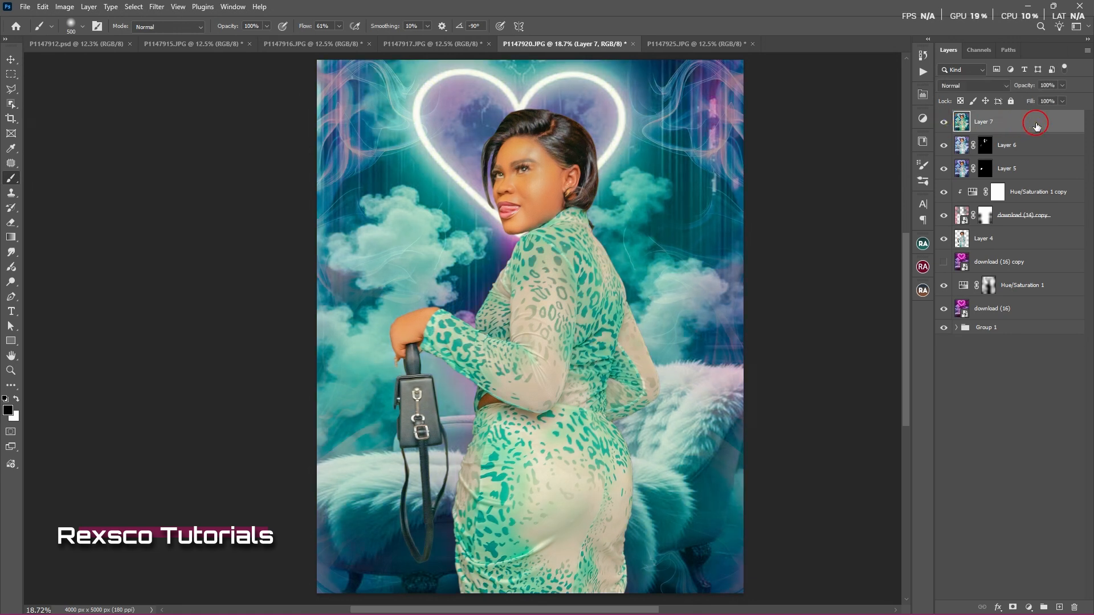
pyautogui.hotkey('ctrl', 'j')
pyautogui.click(963, 86)
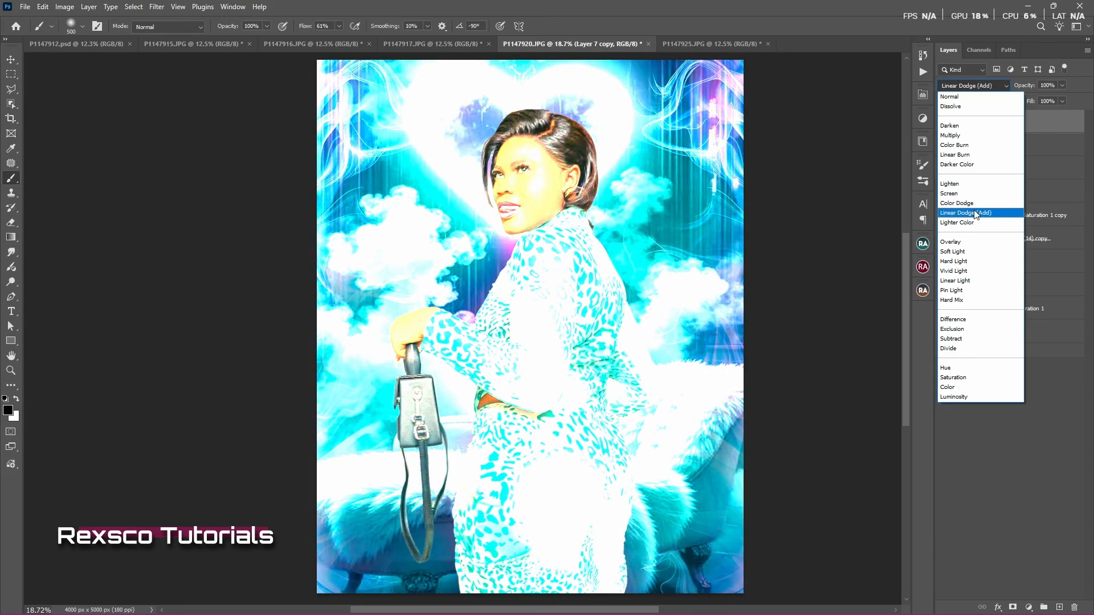
pyautogui.click(976, 215)
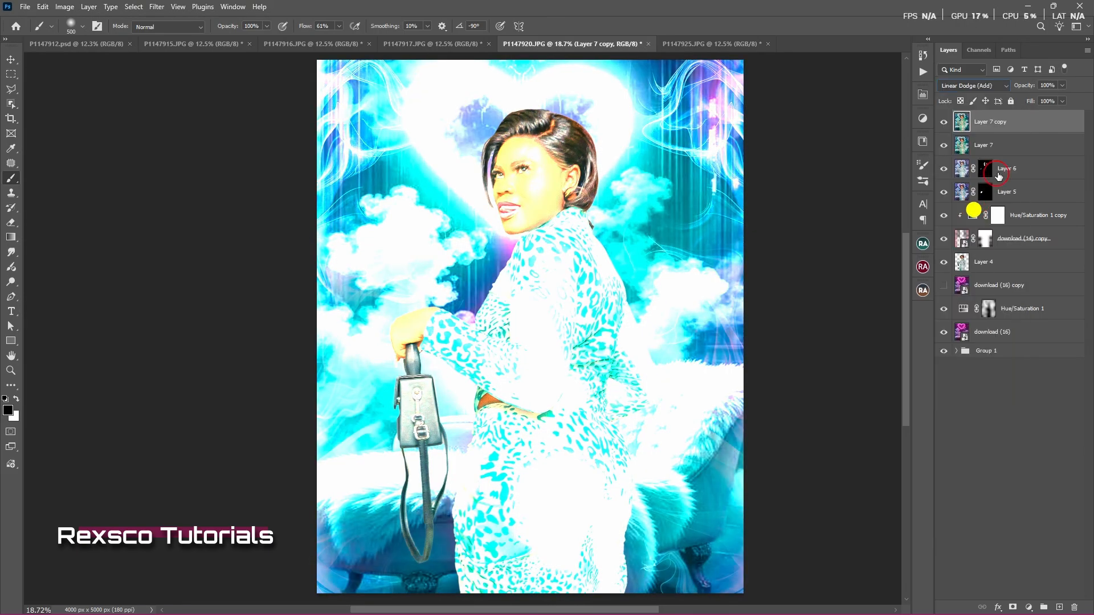
pyautogui.click(1062, 101)
pyautogui.moveTo(1065, 113); pyautogui.dragTo(1025, 118)
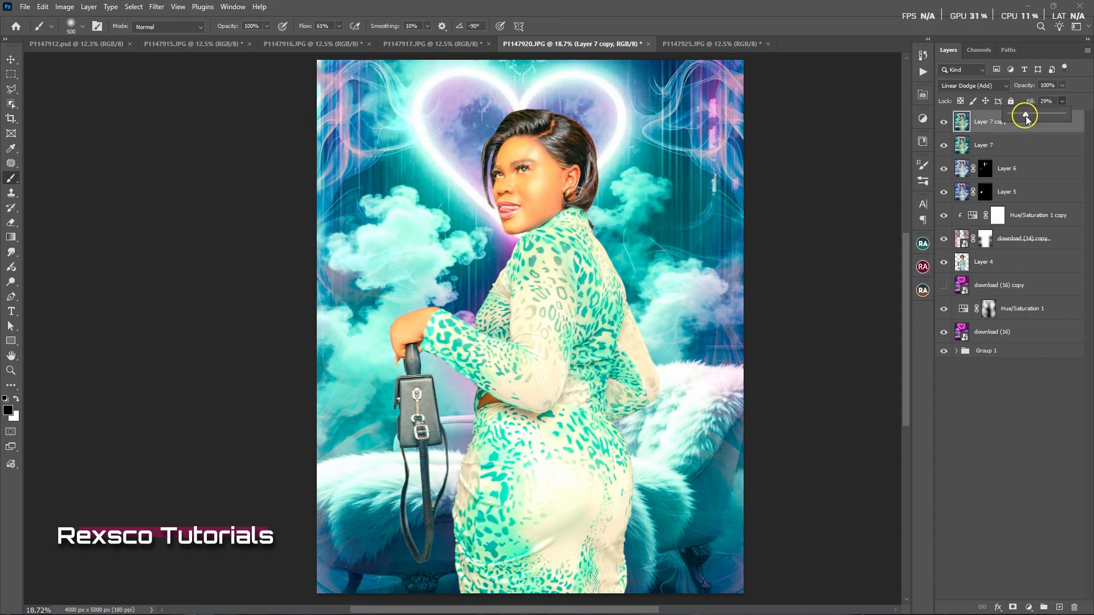
pyautogui.click(985, 139)
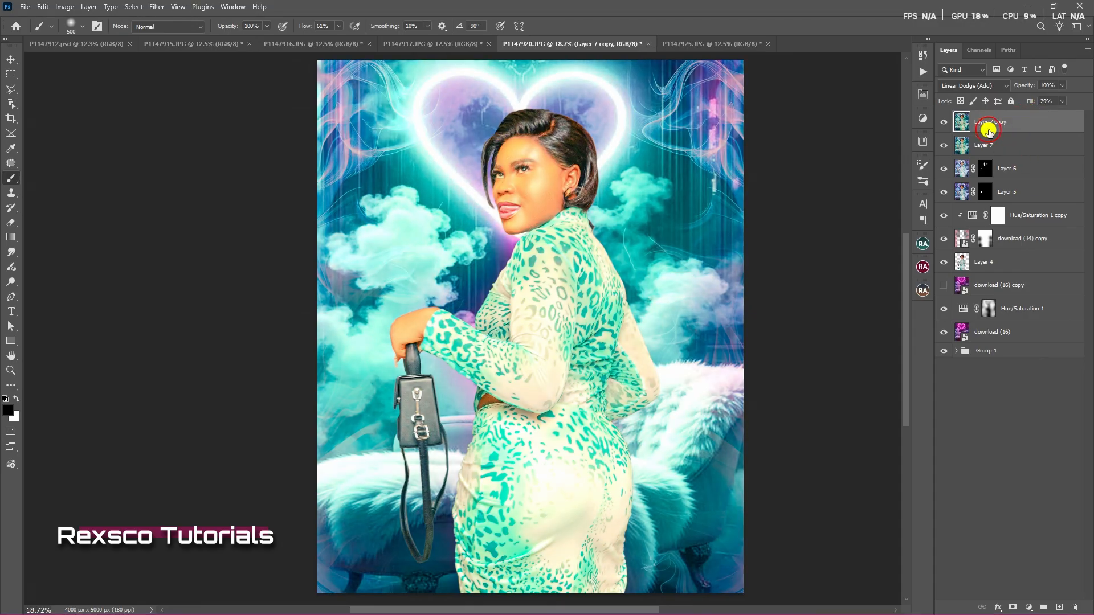
# Step: Add a black mask to Layer 7 copy and reveal its glow over the neon heart with a 500 px white brush
pyautogui.keyDown('alt'); pyautogui.click(1015, 607); pyautogui.keyUp('alt')
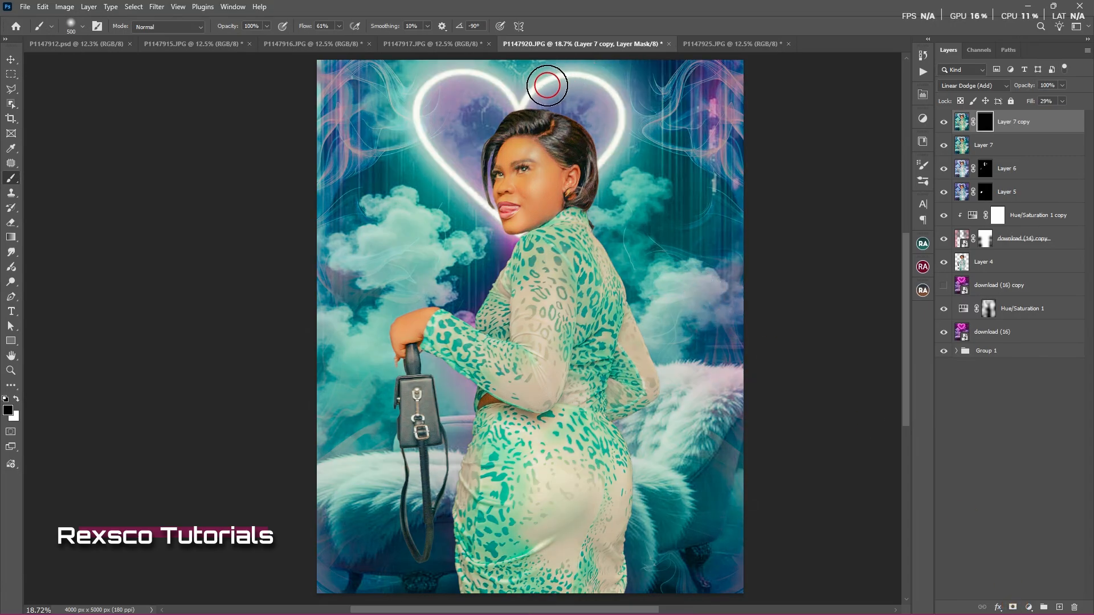
pyautogui.moveTo(535, 89)
pyautogui.mouseDown()
pyautogui.moveTo(575, 76)
pyautogui.moveTo(537, 89)
pyautogui.moveTo(589, 78)
pyautogui.moveTo(607, 87)
pyautogui.moveTo(622, 119)
pyautogui.moveTo(609, 164)
pyautogui.moveTo(618, 154)
pyautogui.moveTo(621, 106)
pyautogui.moveTo(603, 86)
pyautogui.moveTo(537, 93)
pyautogui.moveTo(519, 108)
pyautogui.moveTo(491, 77)
pyautogui.moveTo(466, 74)
pyautogui.moveTo(421, 103)
pyautogui.moveTo(429, 138)
pyautogui.moveTo(484, 207)
pyautogui.mouseUp()
pyautogui.press('x')
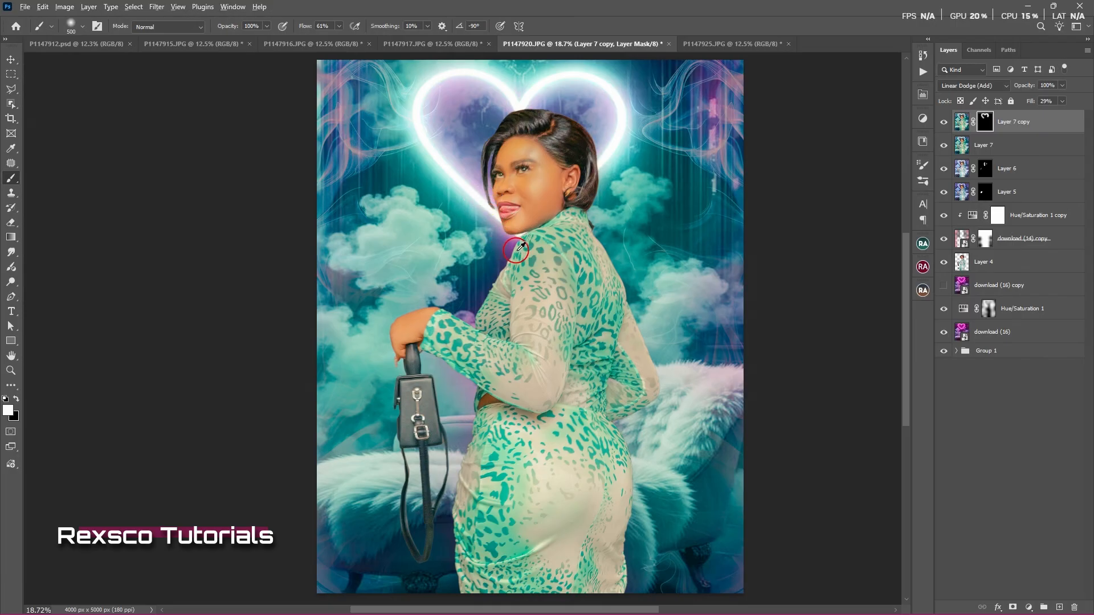
# Step: Paint the mask white along the sliver of neon heart beneath the chin with a 90 px brush
pyautogui.scroll(5, 517, 228)
pyautogui.scroll(1, 519, 226)
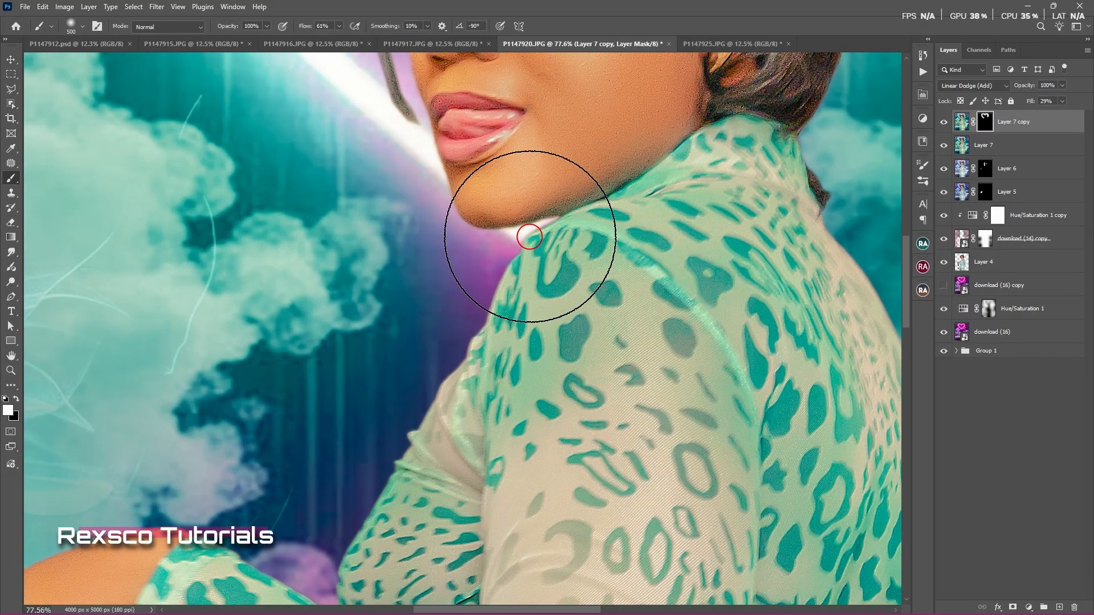
pyautogui.press('[')
pyautogui.press('[')
pyautogui.press('[')
pyautogui.press('[')
pyautogui.press('[')
pyautogui.press('[')
pyautogui.press('[')
pyautogui.press('[')
pyautogui.press('[')
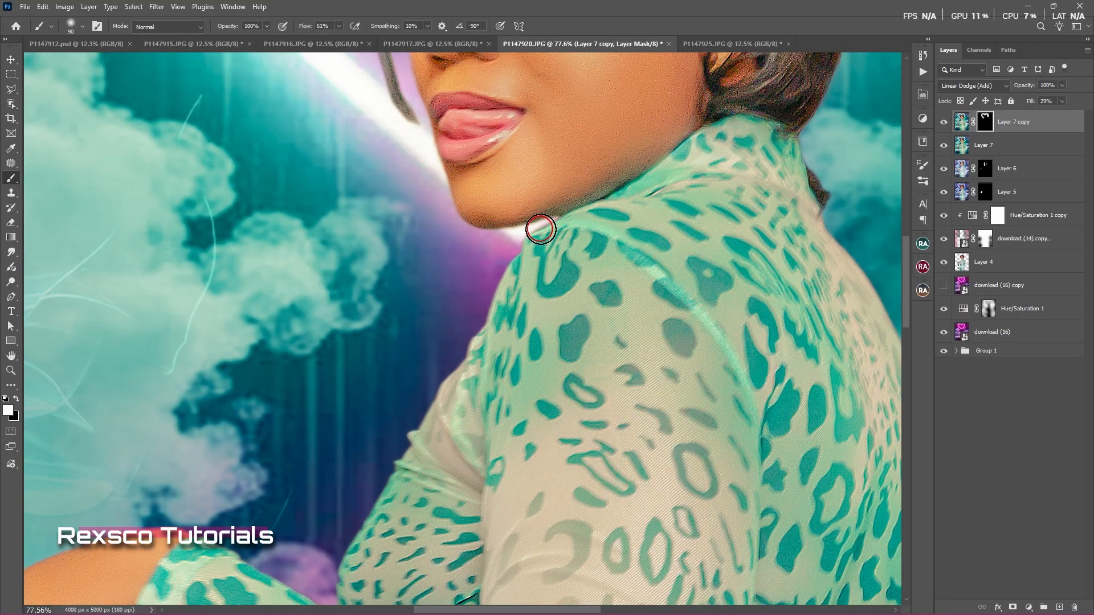
pyautogui.moveTo(537, 229)
pyautogui.mouseDown()
pyautogui.moveTo(514, 234)
pyautogui.moveTo(530, 230)
pyautogui.mouseUp()
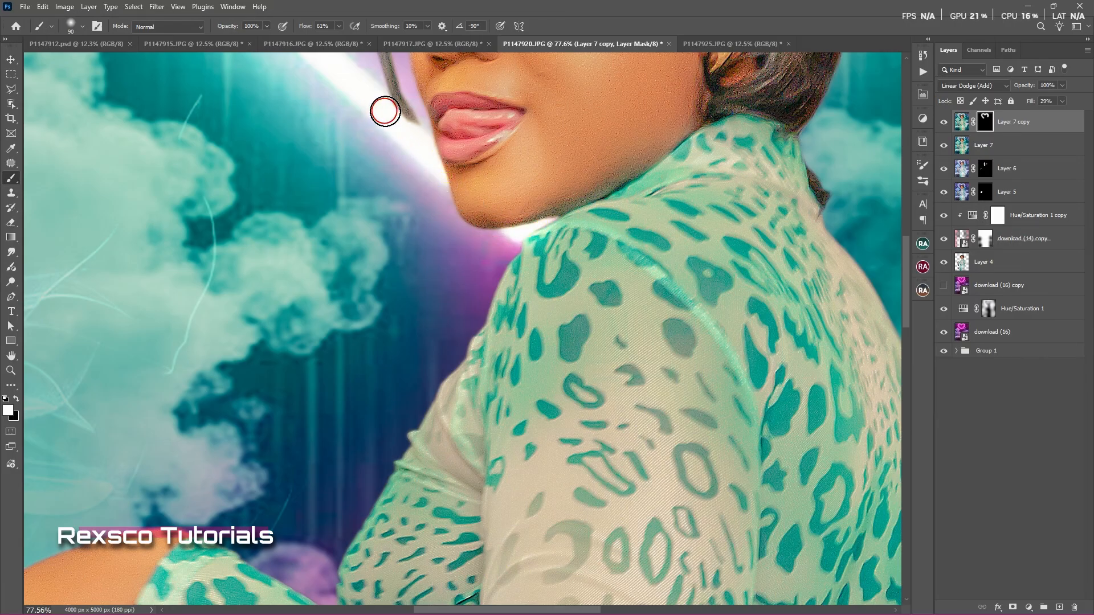
# Step: Reveal more glow along the heart's lower edge beside the woman's face with a 175 px brush
pyautogui.moveTo(386, 112); pyautogui.dragTo(521, 337)
pyautogui.press(']')
pyautogui.press(']')
pyautogui.press(']')
pyautogui.press(']')
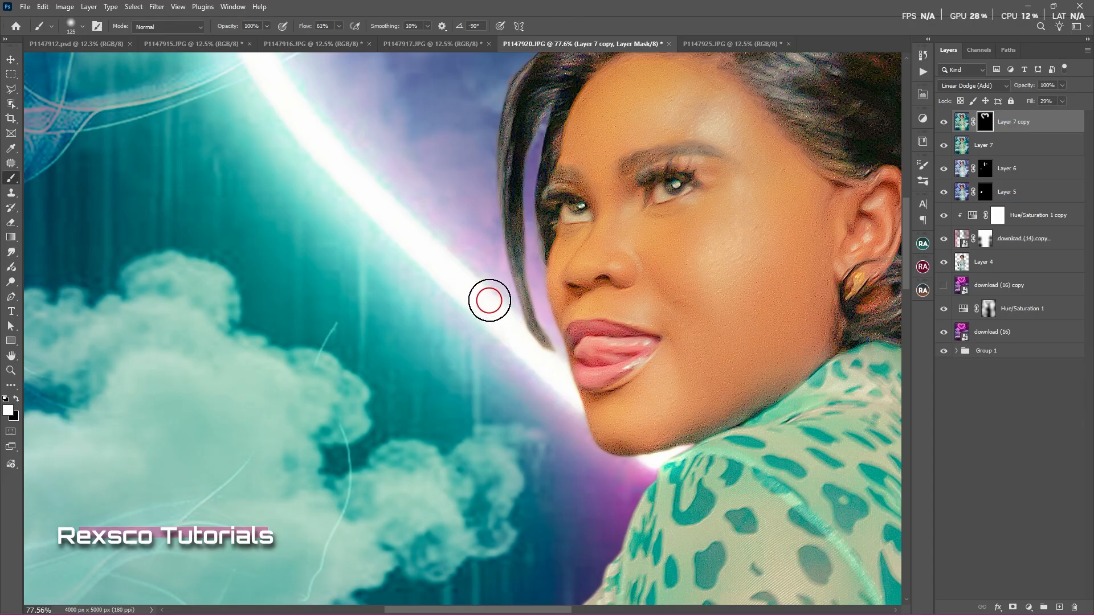
pyautogui.moveTo(408, 234); pyautogui.dragTo(565, 386)
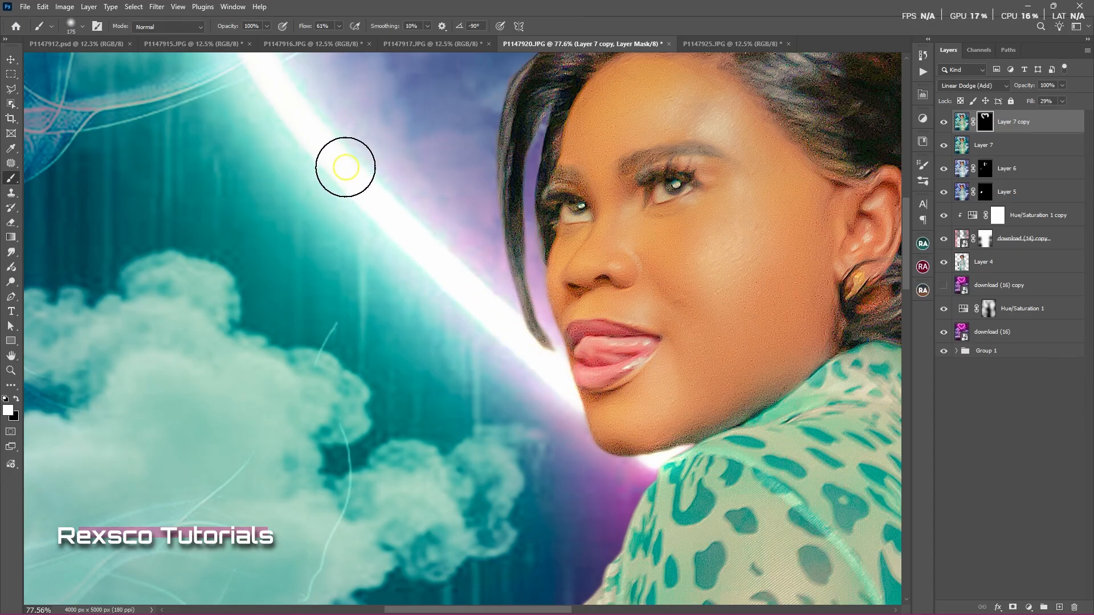
pyautogui.scroll(-6, 623, 435)
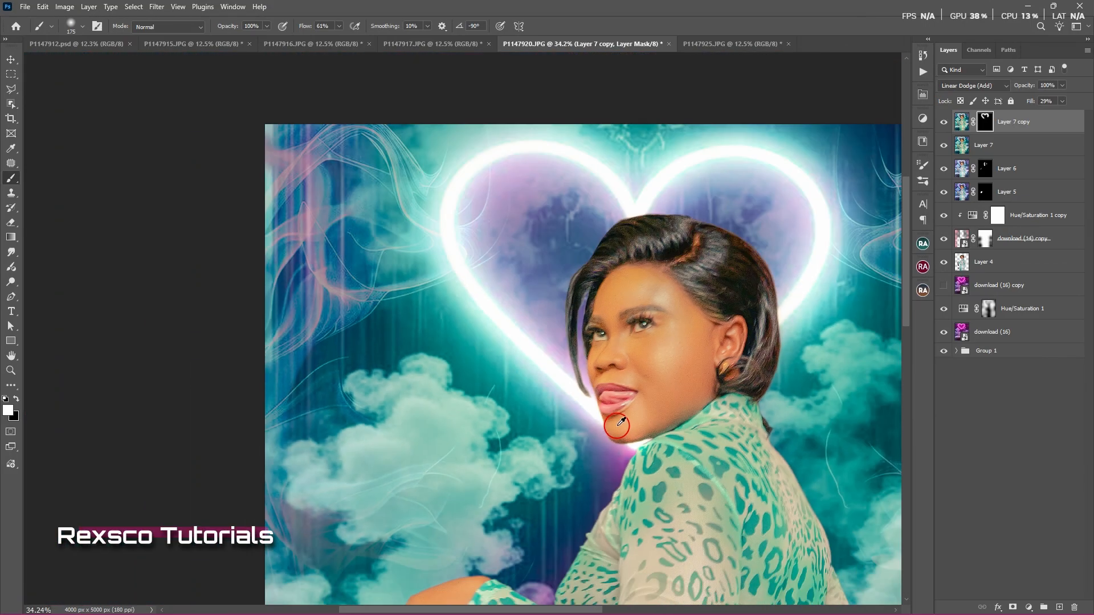
# Step: Paint soft glow on the mask over the smoke swirls either side of the heart with a 900 px brush at 29% flow
pyautogui.moveTo(849, 590); pyautogui.dragTo(713, 425)
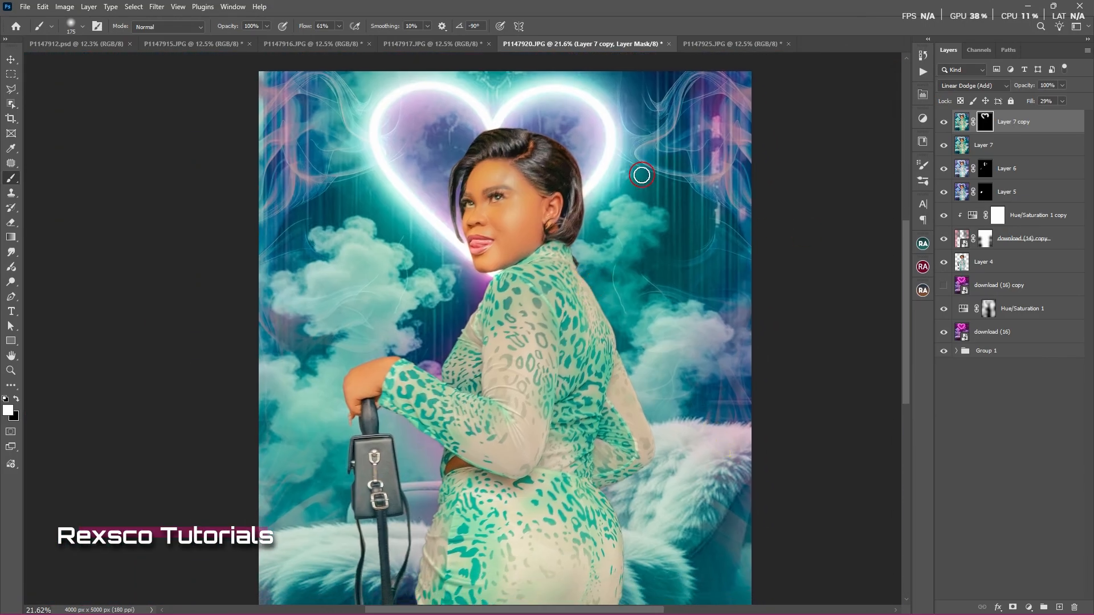
pyautogui.press(']')
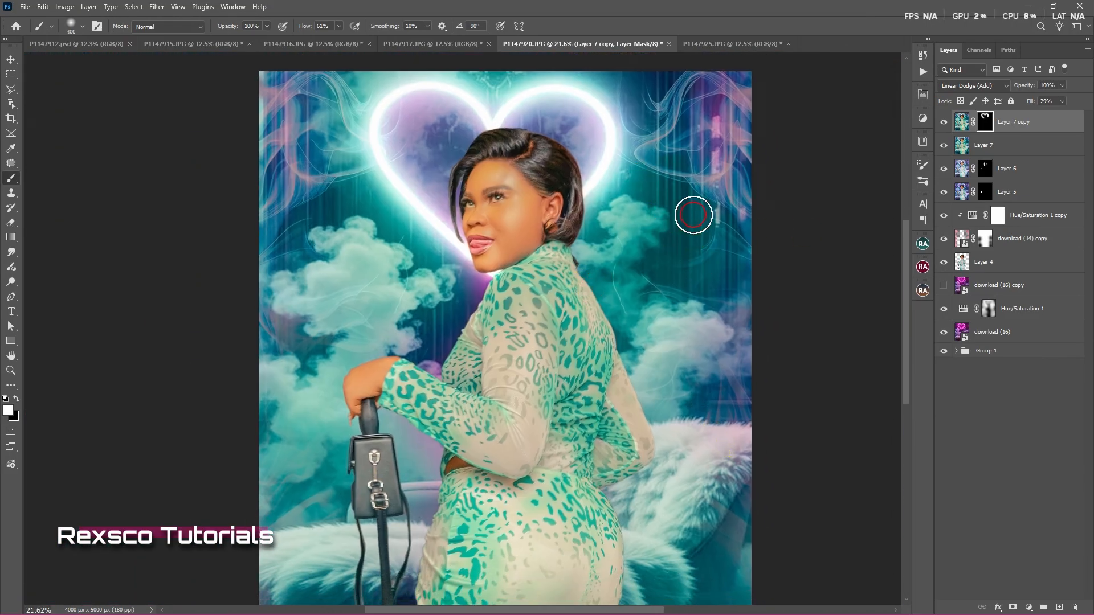
pyautogui.press(']')
pyautogui.press(']')
pyautogui.press(']')
pyautogui.press(']')
pyautogui.press(']')
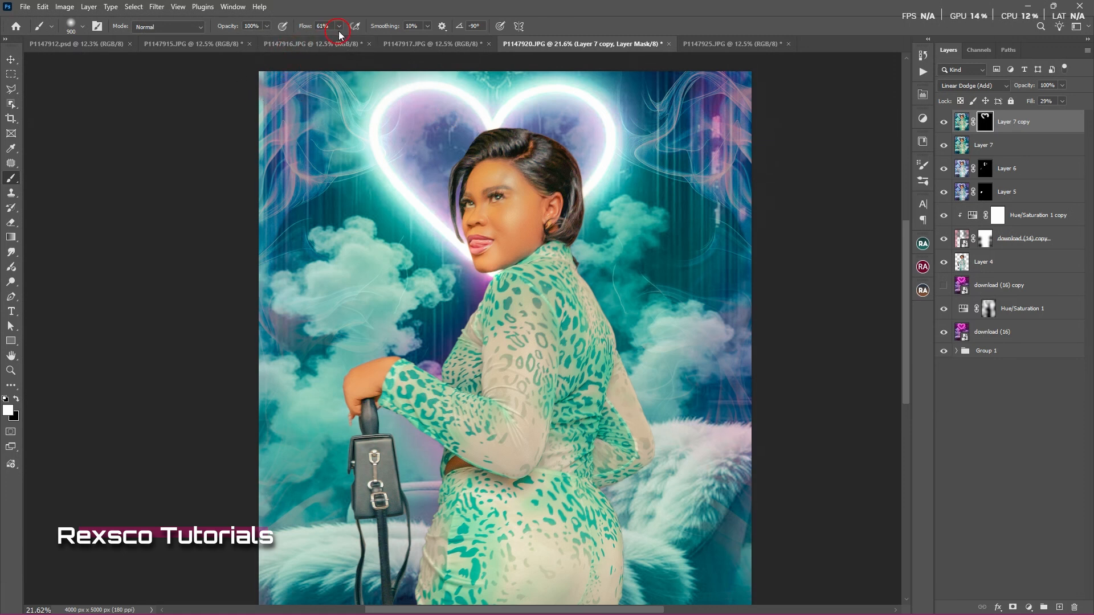
pyautogui.click(338, 28)
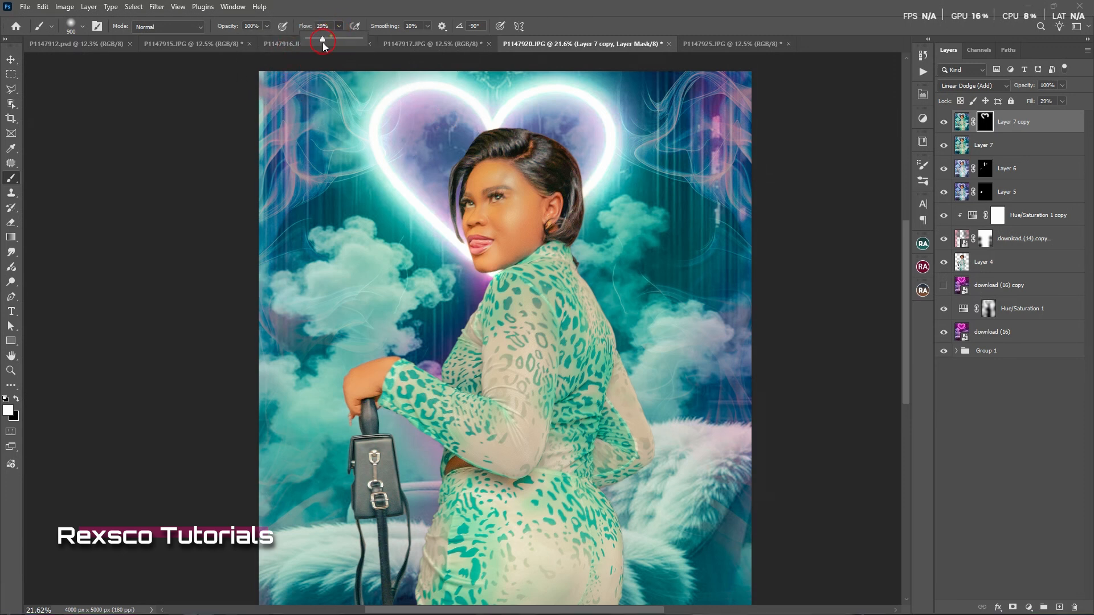
pyautogui.moveTo(672, 125)
pyautogui.mouseDown()
pyautogui.moveTo(668, 141)
pyautogui.moveTo(627, 151)
pyautogui.moveTo(661, 117)
pyautogui.moveTo(650, 147)
pyautogui.mouseUp()
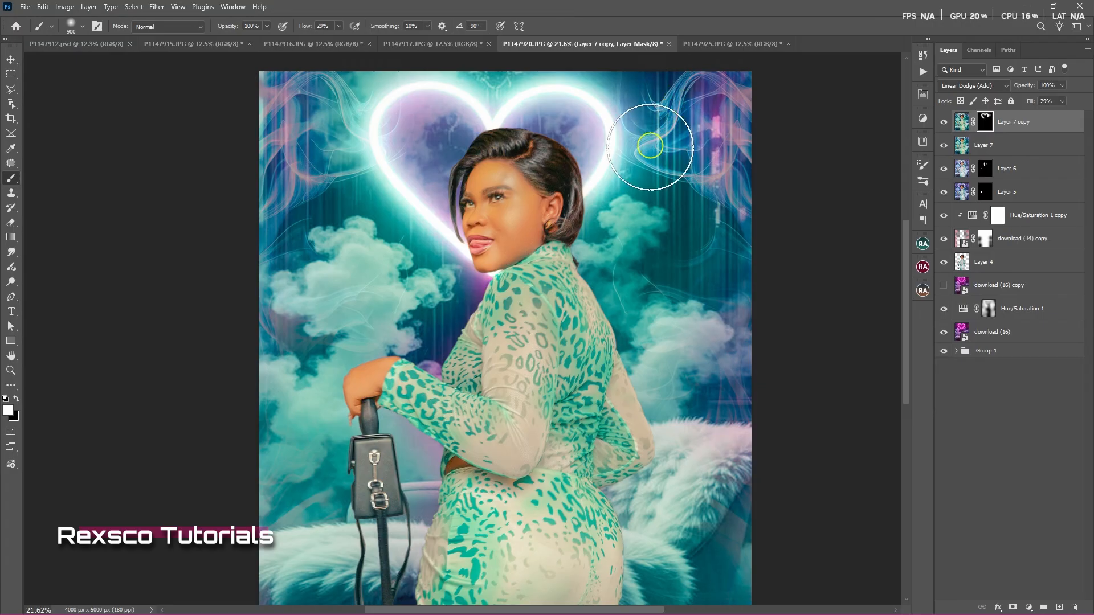
pyautogui.moveTo(346, 151)
pyautogui.mouseDown()
pyautogui.moveTo(343, 109)
pyautogui.moveTo(316, 83)
pyautogui.moveTo(320, 180)
pyautogui.moveTo(318, 91)
pyautogui.mouseUp()
pyautogui.moveTo(643, 153)
pyautogui.mouseDown()
pyautogui.moveTo(673, 147)
pyautogui.moveTo(691, 108)
pyautogui.mouseUp()
# Step: Raise the brush flow to 63% and strengthen the mask's glow over the right smoke swirls and the cloud beneath them
pyautogui.moveTo(340, 30); pyautogui.dragTo(357, 41)
pyautogui.click(120, 186)
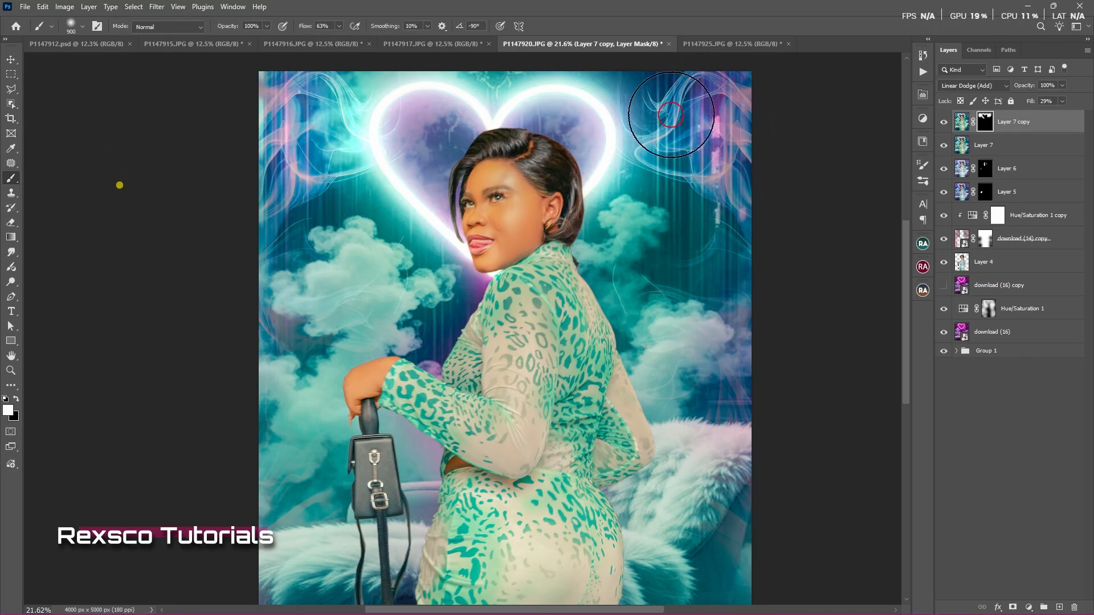
pyautogui.moveTo(674, 110)
pyautogui.mouseDown()
pyautogui.moveTo(687, 85)
pyautogui.moveTo(670, 150)
pyautogui.mouseUp()
pyautogui.moveTo(695, 97); pyautogui.dragTo(679, 145)
pyautogui.moveTo(689, 105); pyautogui.dragTo(681, 119)
pyautogui.moveTo(708, 96)
pyautogui.mouseDown()
pyautogui.moveTo(654, 184)
pyautogui.moveTo(719, 168)
pyautogui.mouseUp()
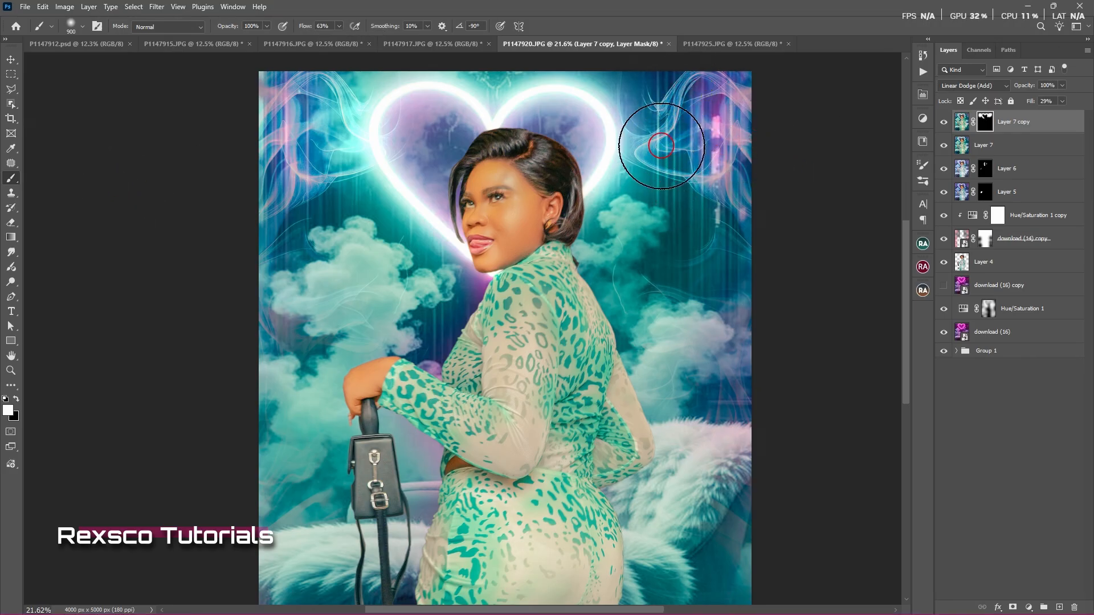
pyautogui.moveTo(649, 141)
pyautogui.mouseDown()
pyautogui.moveTo(707, 121)
pyautogui.moveTo(687, 113)
pyautogui.moveTo(696, 98)
pyautogui.moveTo(672, 162)
pyautogui.moveTo(676, 136)
pyautogui.mouseUp()
pyautogui.moveTo(625, 221)
pyautogui.mouseDown()
pyautogui.moveTo(632, 214)
pyautogui.moveTo(614, 247)
pyautogui.mouseUp()
# Step: Undo the strong stroke on the left cloud, lower the flow to 29%, and repaint the cloud glow more softly
pyautogui.moveTo(418, 274)
pyautogui.mouseDown()
pyautogui.moveTo(361, 235)
pyautogui.moveTo(391, 247)
pyautogui.moveTo(428, 282)
pyautogui.mouseUp()
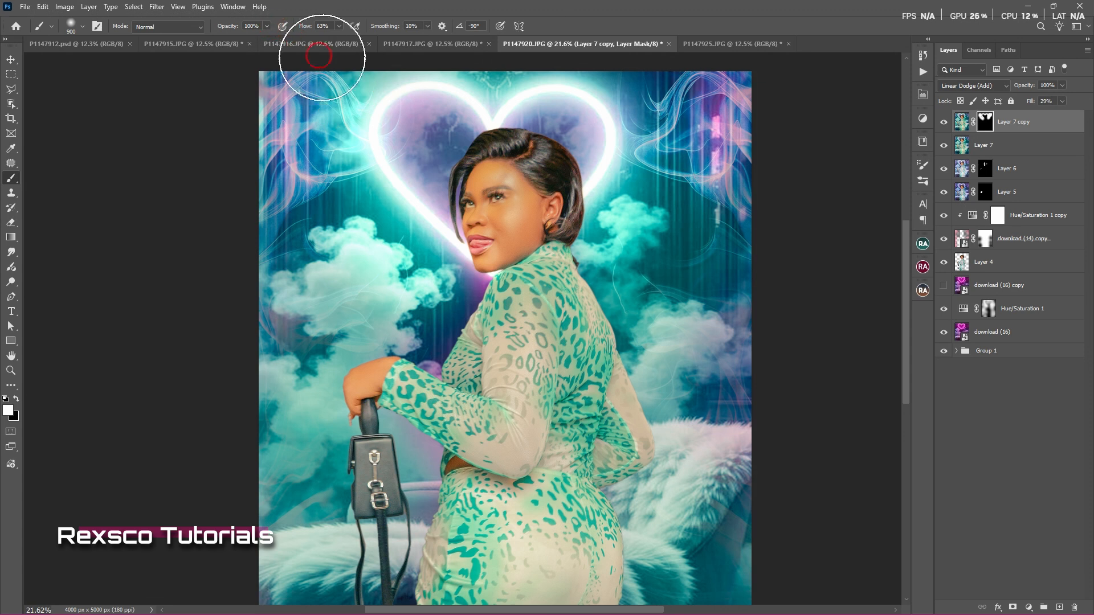
pyautogui.hotkey('ctrl', 'z')
pyautogui.click(338, 26)
pyautogui.moveTo(340, 38); pyautogui.dragTo(321, 38)
pyautogui.moveTo(379, 242)
pyautogui.mouseDown()
pyautogui.moveTo(410, 276)
pyautogui.moveTo(398, 285)
pyautogui.moveTo(336, 234)
pyautogui.moveTo(370, 298)
pyautogui.moveTo(428, 286)
pyautogui.mouseUp()
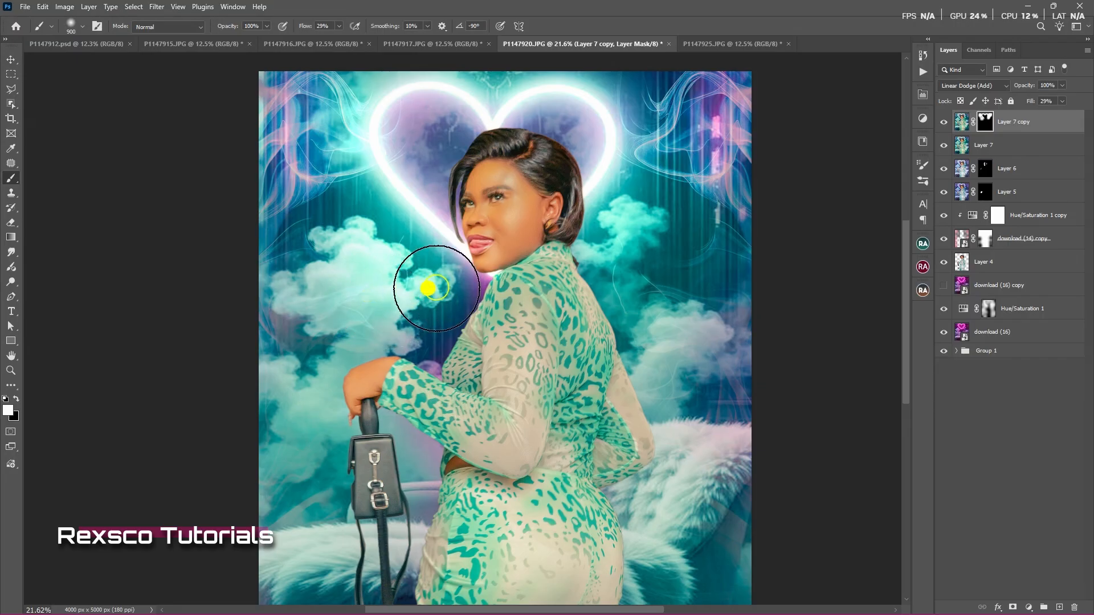
pyautogui.moveTo(608, 286)
pyautogui.mouseDown()
pyautogui.moveTo(613, 253)
pyautogui.moveTo(593, 271)
pyautogui.moveTo(625, 235)
pyautogui.moveTo(550, 208)
pyautogui.moveTo(562, 183)
pyautogui.moveTo(542, 159)
pyautogui.mouseUp()
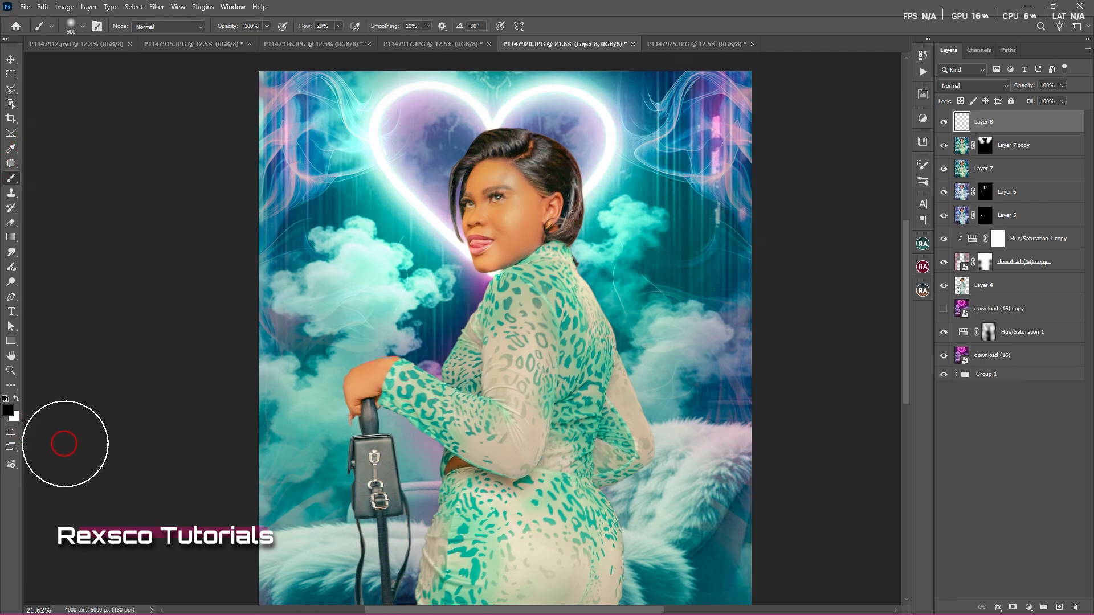
# Step: On a new layer above Layer 7 copy, paint a faint white haze along the top and back of the hair with a small brush
pyautogui.press(']')
pyautogui.press(']')
pyautogui.press(']')
pyautogui.press(']')
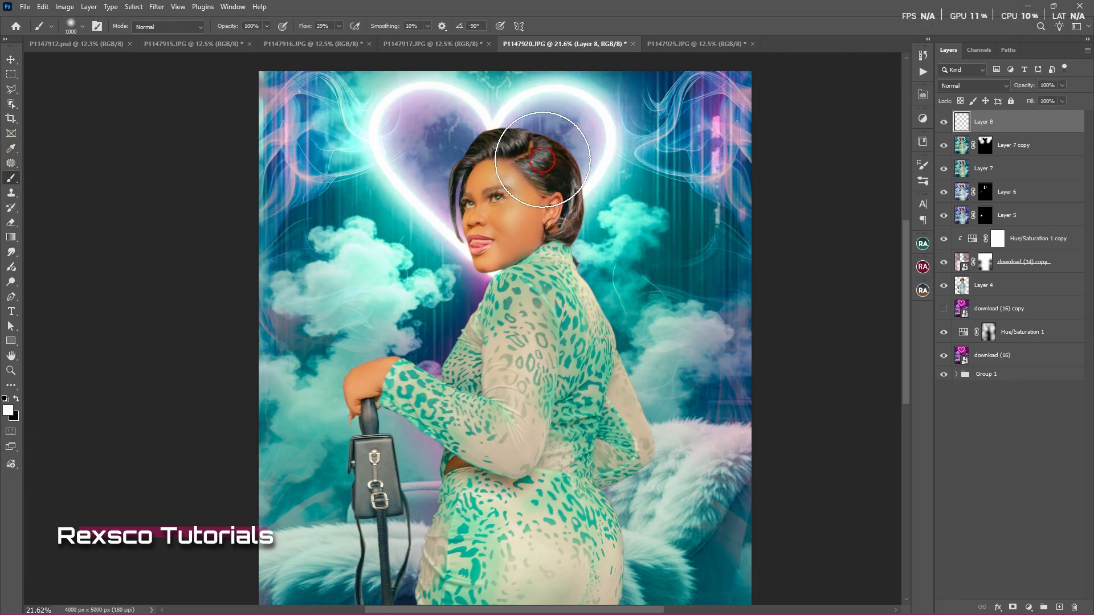
pyautogui.press('[')
pyautogui.press('[')
pyautogui.press('[')
pyautogui.press('[')
pyautogui.press('[')
pyautogui.press('[')
pyautogui.press('[')
pyautogui.press('[')
pyautogui.press('[')
pyautogui.press('[')
pyautogui.press('[')
pyautogui.press('[')
pyautogui.press('[')
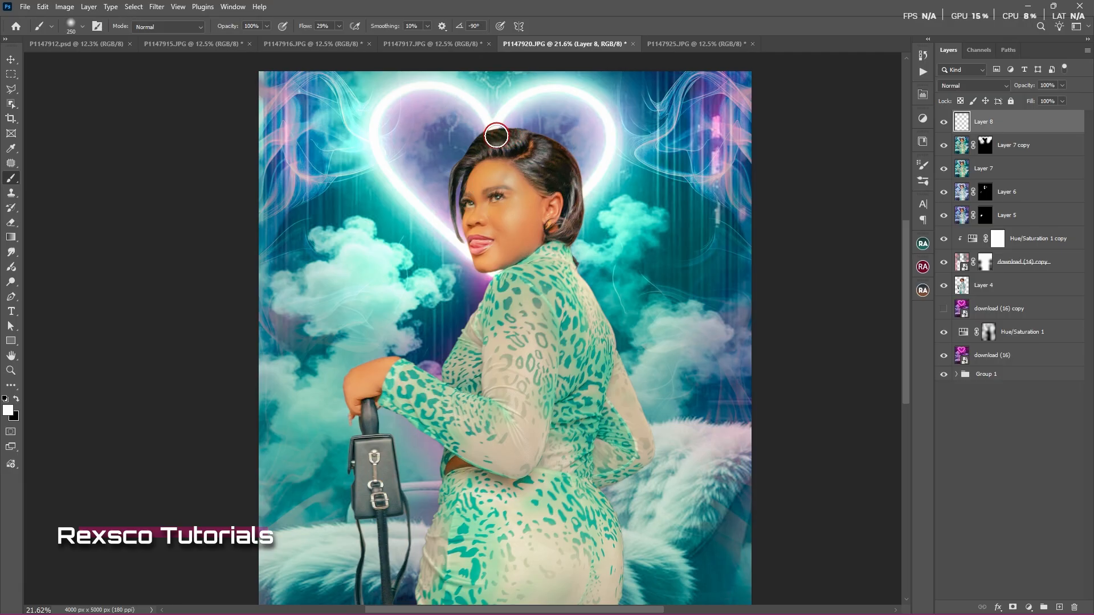
pyautogui.moveTo(485, 131)
pyautogui.mouseDown()
pyautogui.moveTo(542, 134)
pyautogui.moveTo(585, 176)
pyautogui.mouseUp()
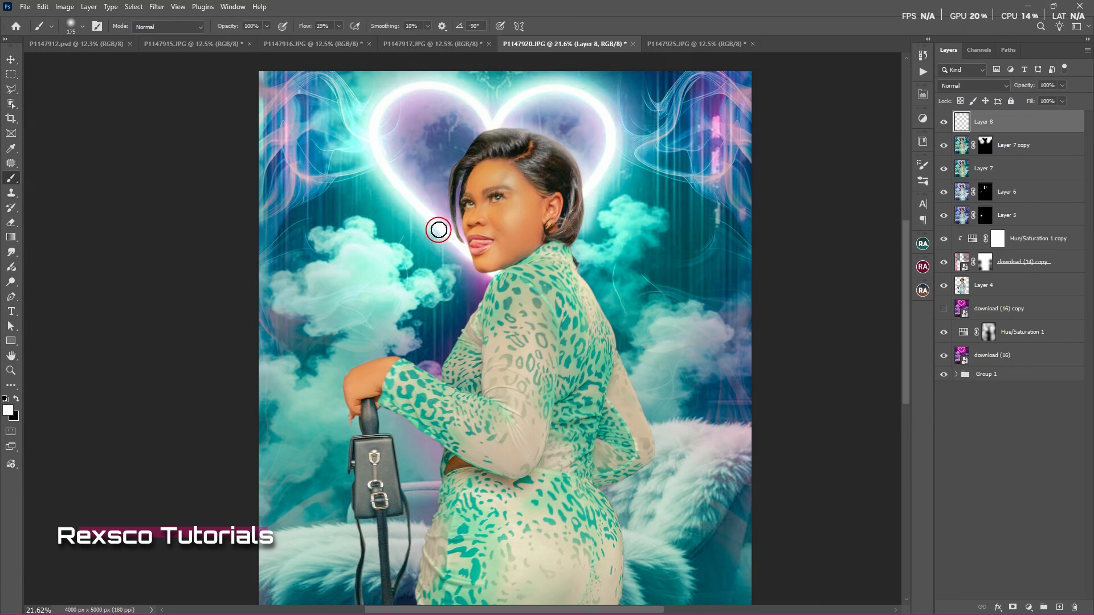
# Step: Redo the white haze on Layer 8 along the front hair strand beside the face with a 175 px brush
pyautogui.moveTo(451, 231)
pyautogui.mouseDown()
pyautogui.moveTo(447, 171)
pyautogui.moveTo(475, 133)
pyautogui.mouseUp()
pyautogui.hotkey('ctrl', 'z')
pyautogui.moveTo(481, 137)
pyautogui.mouseDown()
pyautogui.moveTo(451, 173)
pyautogui.moveTo(463, 207)
pyautogui.mouseUp()
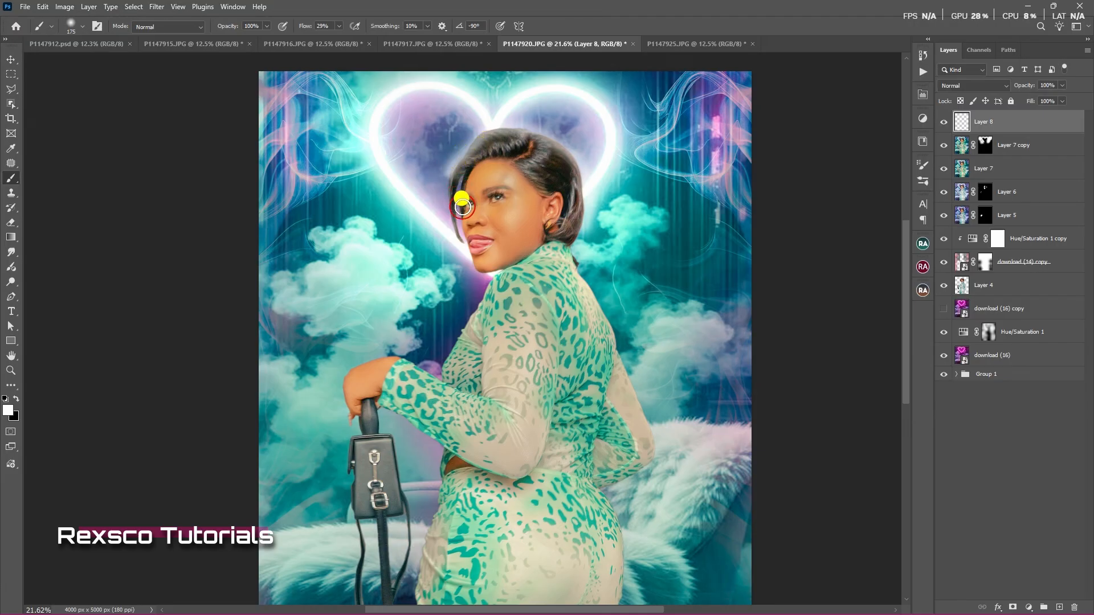
pyautogui.click(465, 182)
pyautogui.click(462, 212)
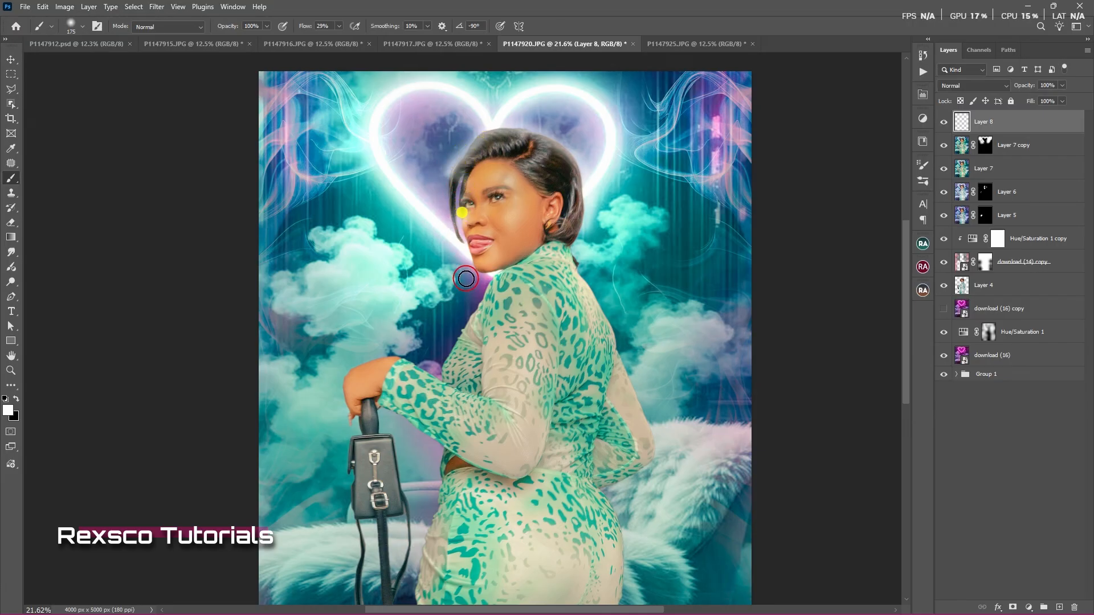
# Step: Preview blend modes for Layer 8 but keep Normal, and set its fill to 59% and opacity to 96%
pyautogui.click(1004, 91)
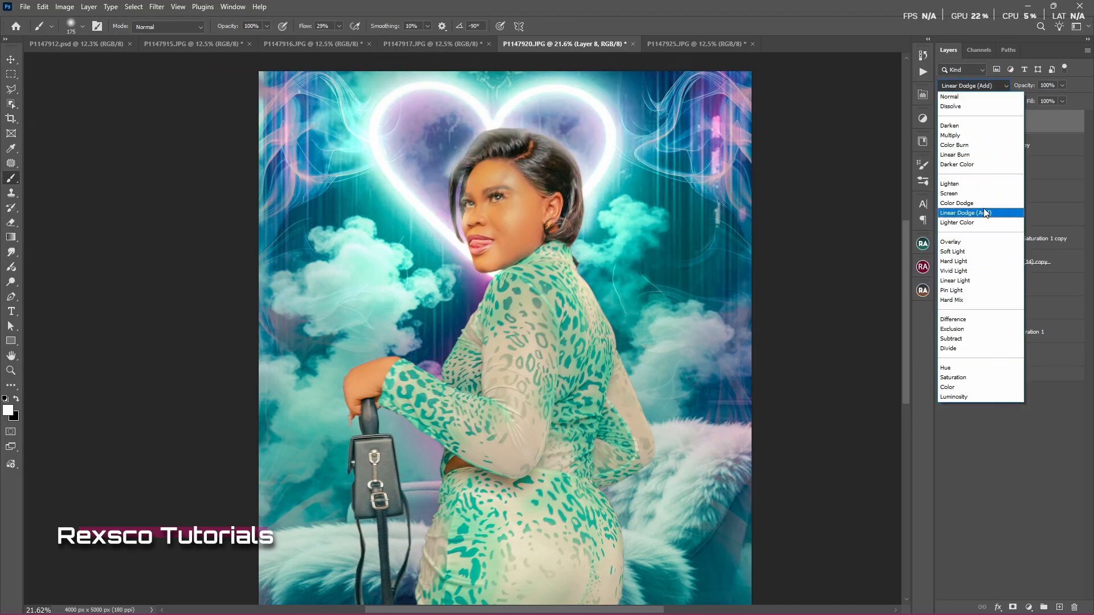
pyautogui.click(1065, 123)
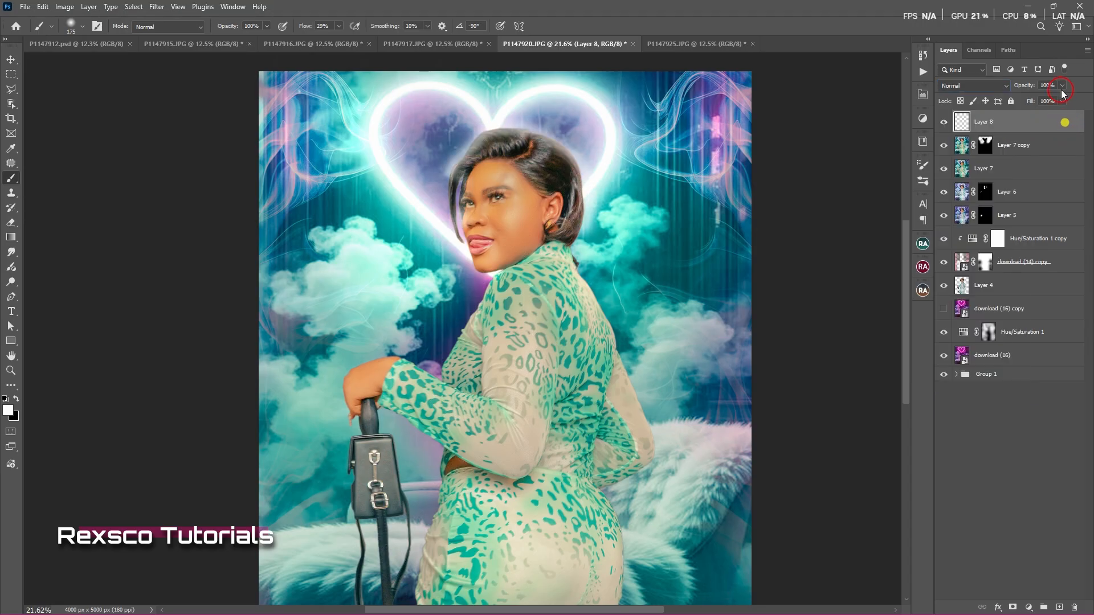
pyautogui.click(1062, 103)
pyautogui.moveTo(1031, 120); pyautogui.dragTo(1044, 117)
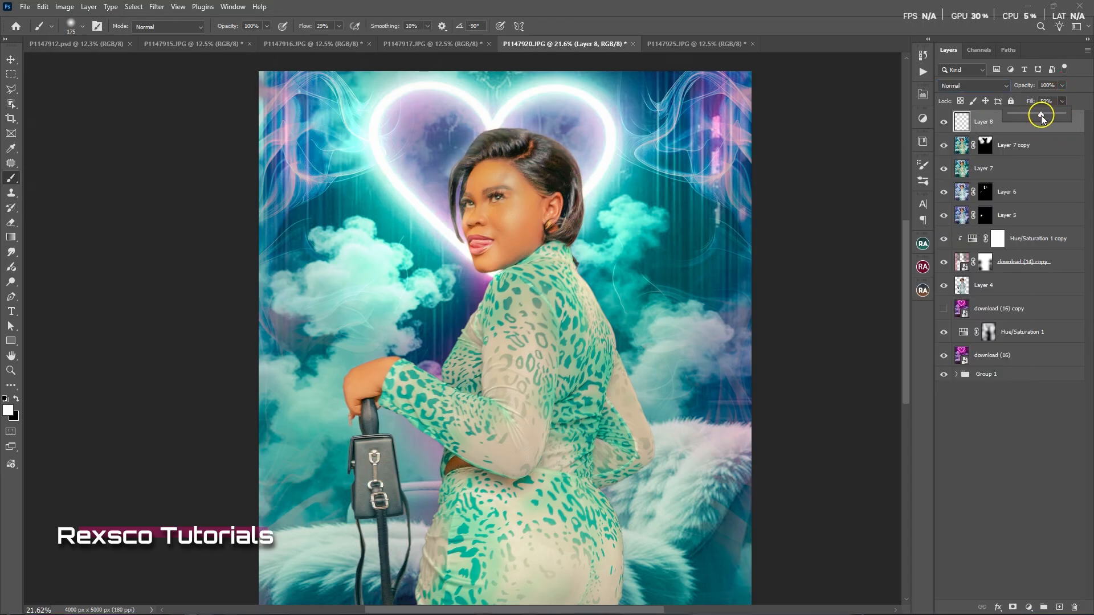
pyautogui.click(1063, 87)
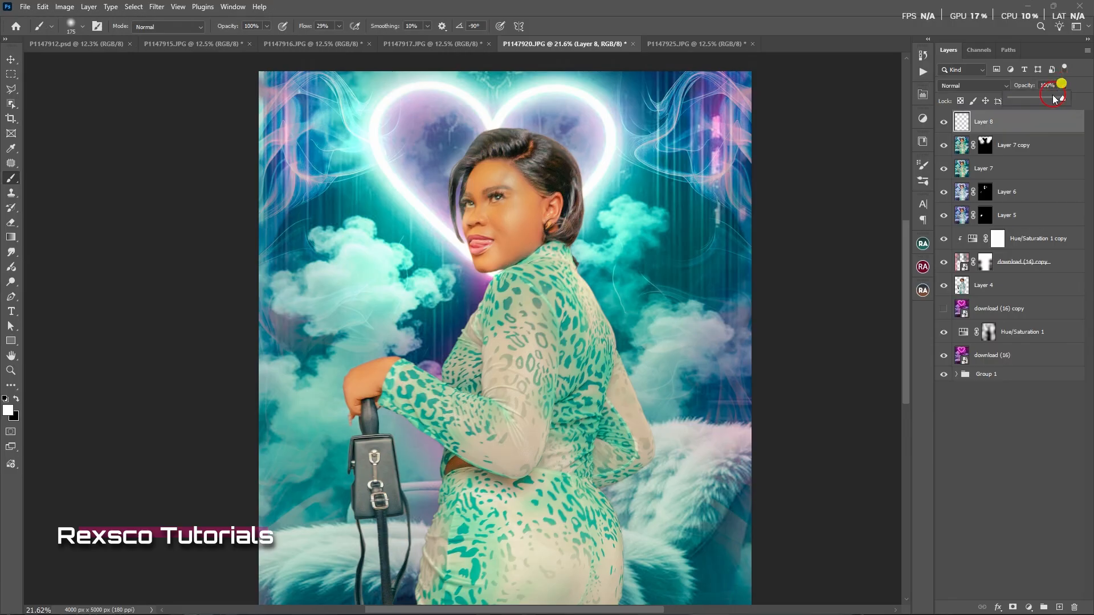
pyautogui.moveTo(1063, 98)
pyautogui.mouseDown()
pyautogui.moveTo(1042, 97)
pyautogui.moveTo(1056, 100)
pyautogui.mouseUp()
# Step: Add a white mask to Layer 8 and paint black on it to remove the haze spilling outside the front hair strand
pyautogui.scroll(6, 398, 165)
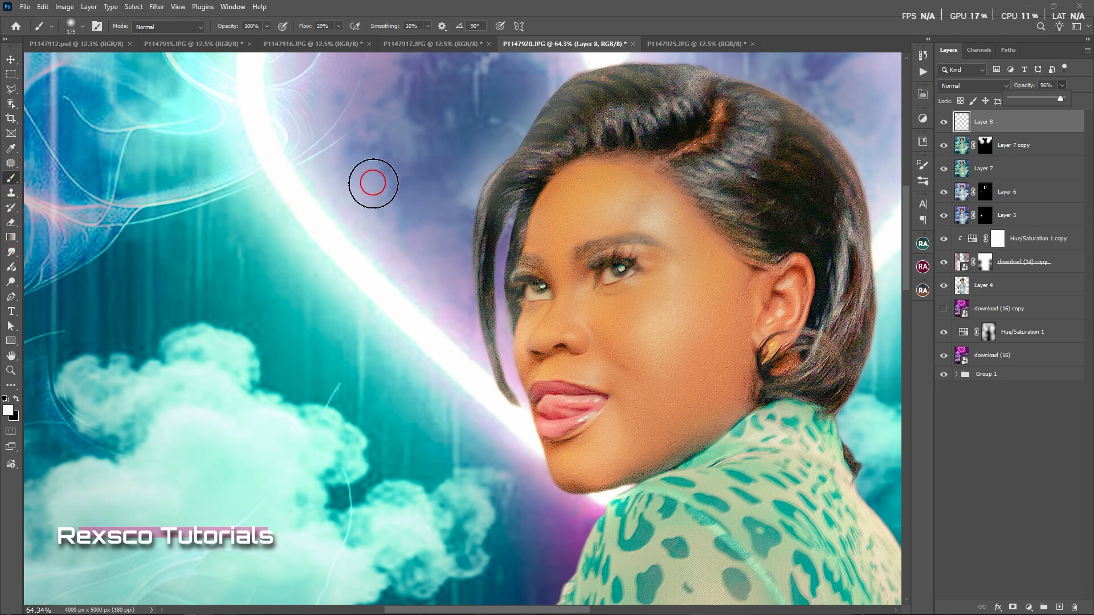
pyautogui.click(1012, 608)
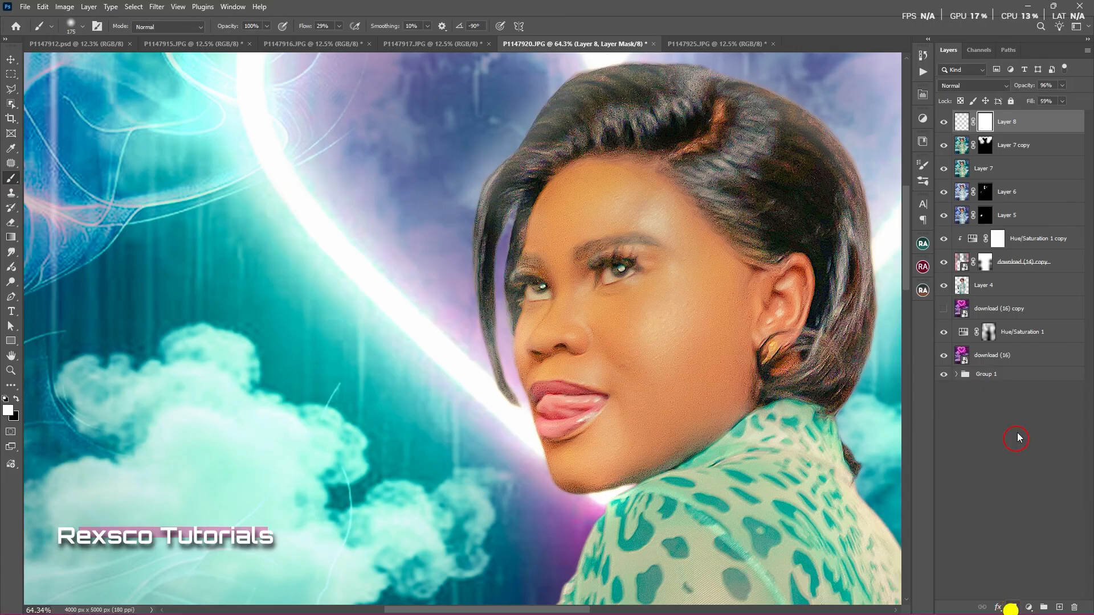
pyautogui.press('x')
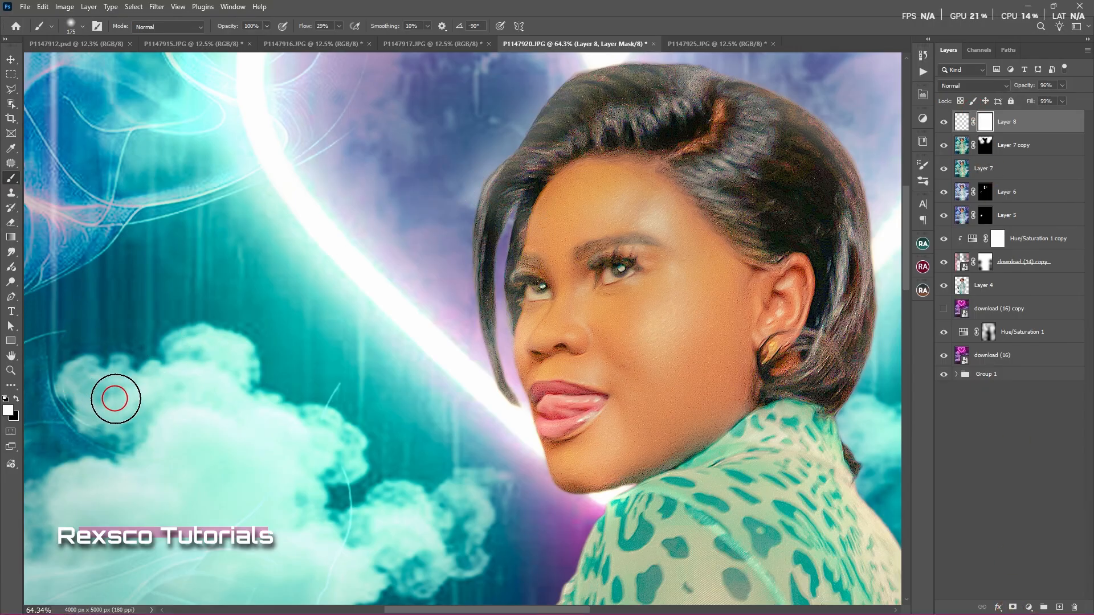
pyautogui.moveTo(472, 157)
pyautogui.mouseDown()
pyautogui.moveTo(455, 207)
pyautogui.moveTo(476, 167)
pyautogui.moveTo(466, 198)
pyautogui.moveTo(462, 182)
pyautogui.moveTo(495, 181)
pyautogui.moveTo(476, 249)
pyautogui.moveTo(506, 159)
pyautogui.moveTo(465, 260)
pyautogui.mouseUp()
pyautogui.press('x')
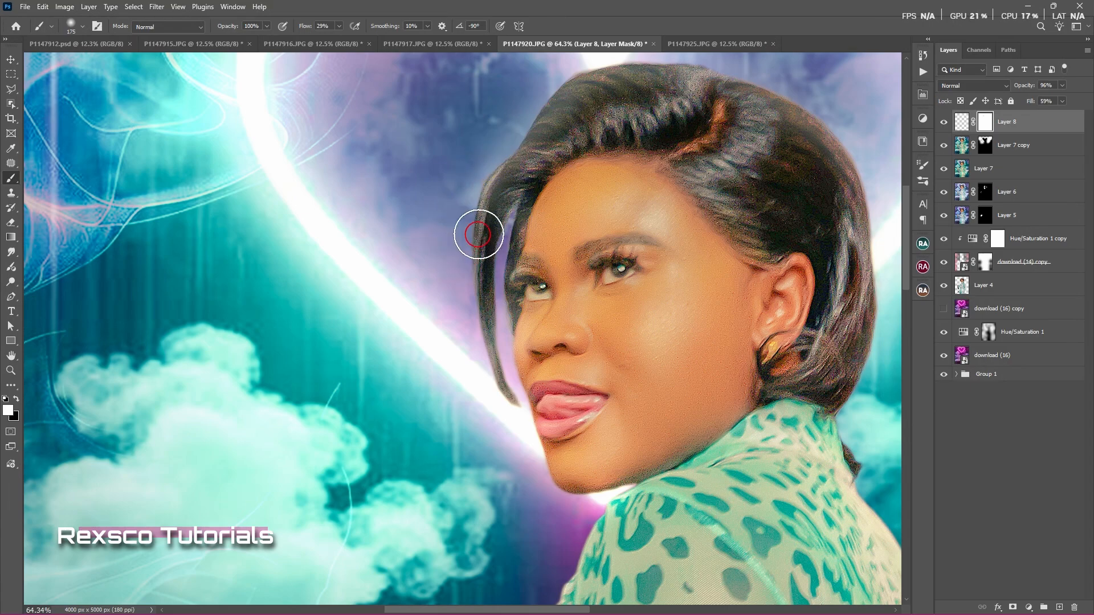
pyautogui.keyDown('alt'); pyautogui.rightClick(499, 223); pyautogui.keyUp('alt')
# Step: Select Layer 7 copy's mask and compare the full image with that layer hidden and shown
pyautogui.scroll(-5, 498, 223)
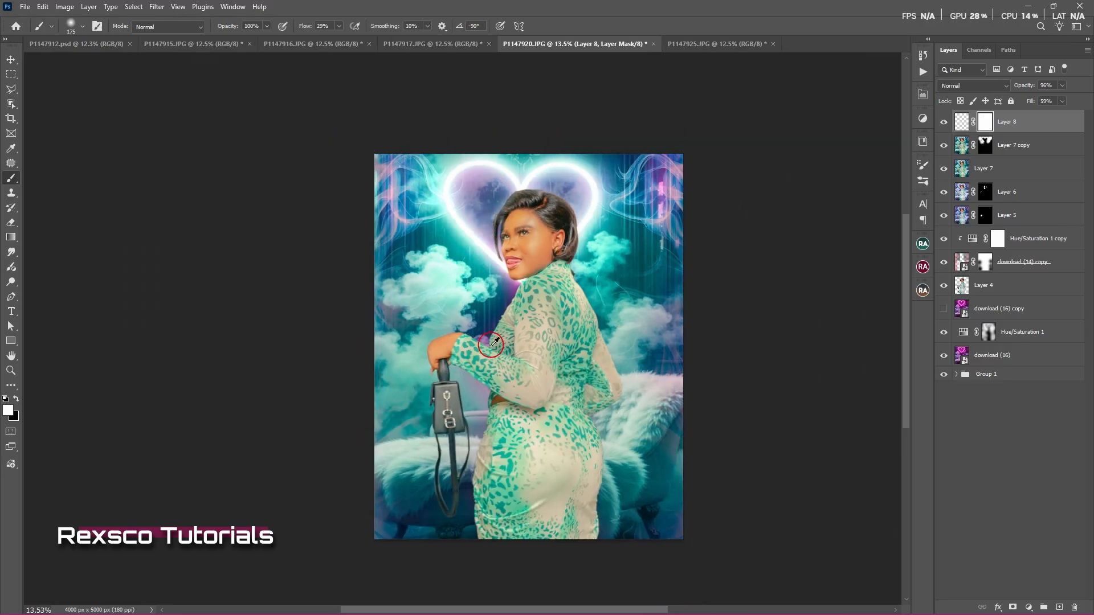
pyautogui.moveTo(522, 411); pyautogui.dragTo(541, 354)
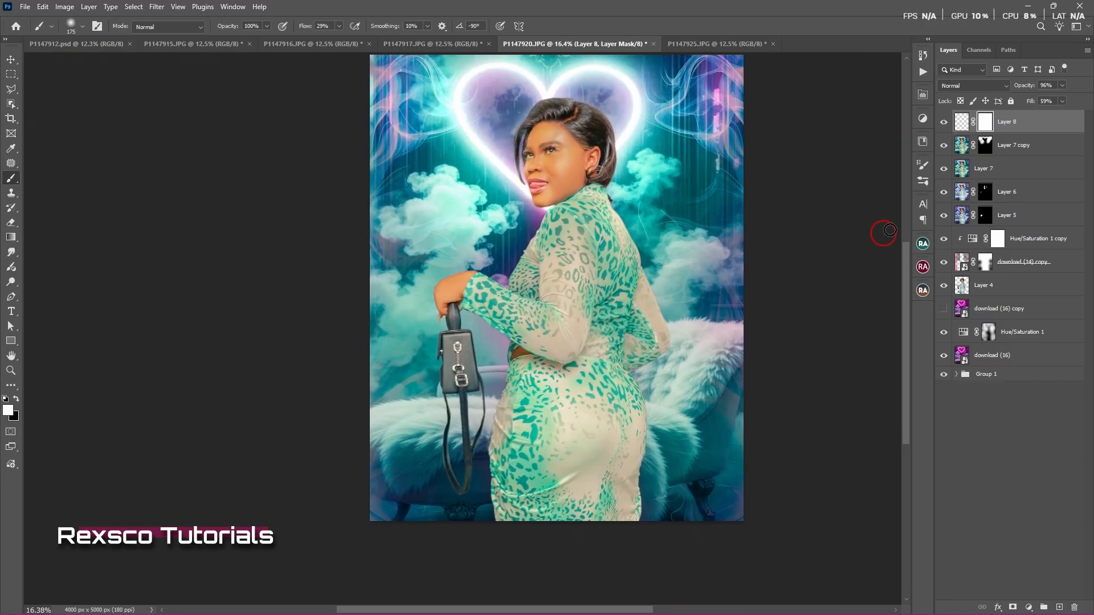
pyautogui.click(986, 147)
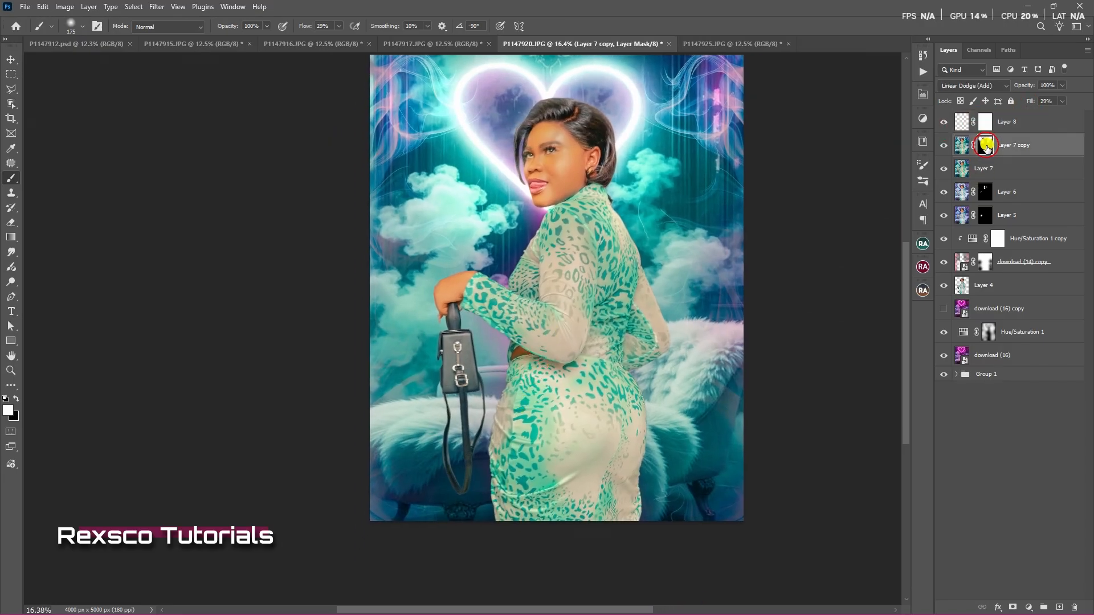
pyautogui.click(943, 145)
pyautogui.click(944, 145)
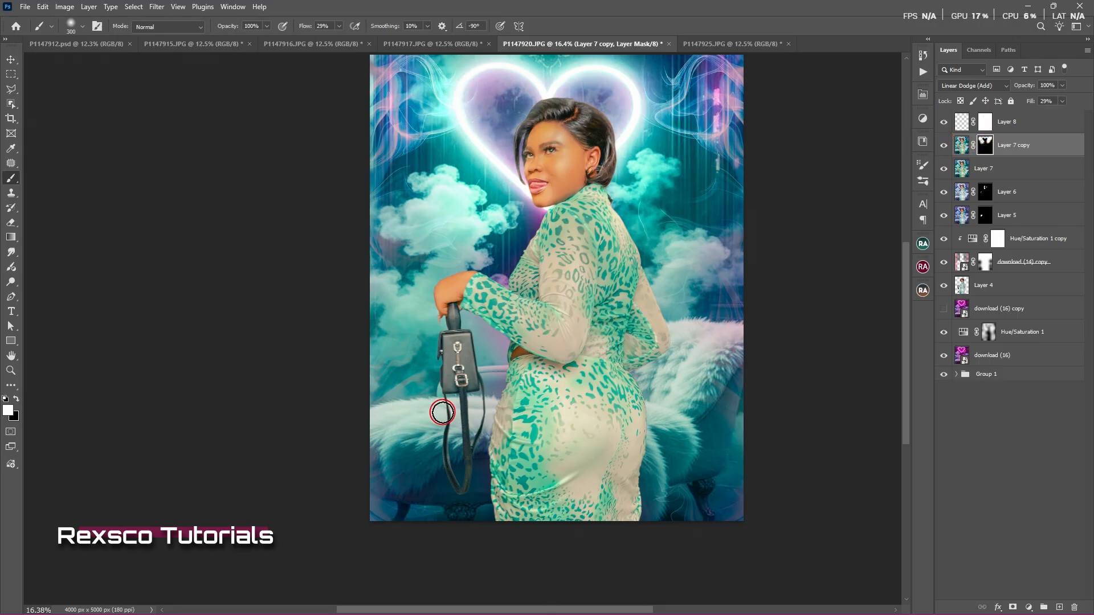
# Step: Paint white on Layer 7 copy's mask over the fur sofa and in front of the chest, using a 700 px brush at 22% flow
pyautogui.moveTo(442, 410); pyautogui.dragTo(478, 405)
pyautogui.moveTo(479, 405)
pyautogui.mouseDown()
pyautogui.moveTo(385, 409)
pyautogui.moveTo(371, 421)
pyautogui.moveTo(481, 399)
pyautogui.mouseUp()
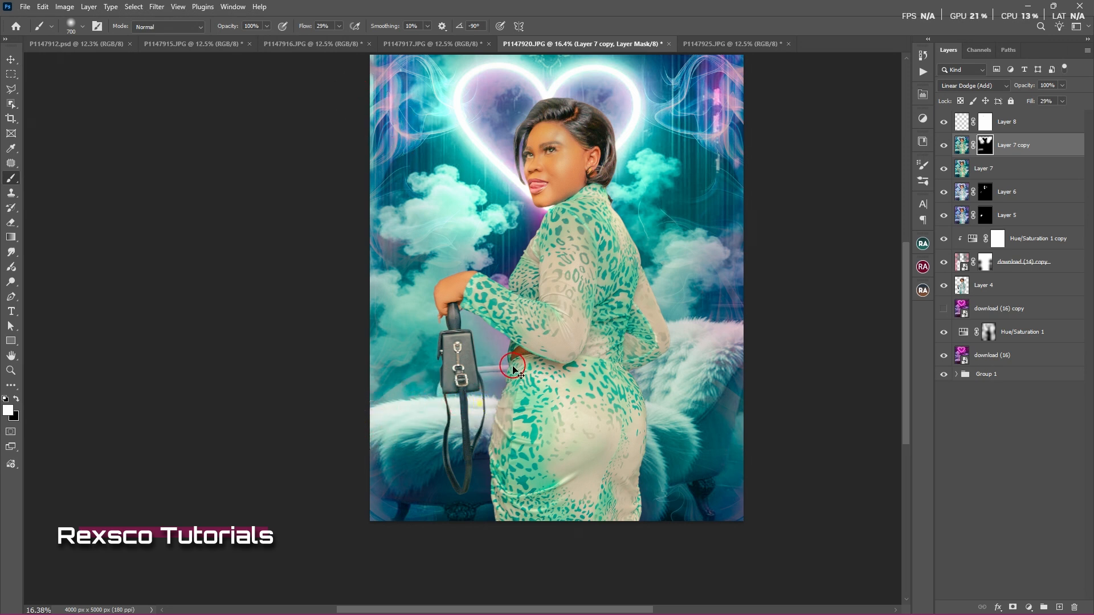
pyautogui.click(339, 26)
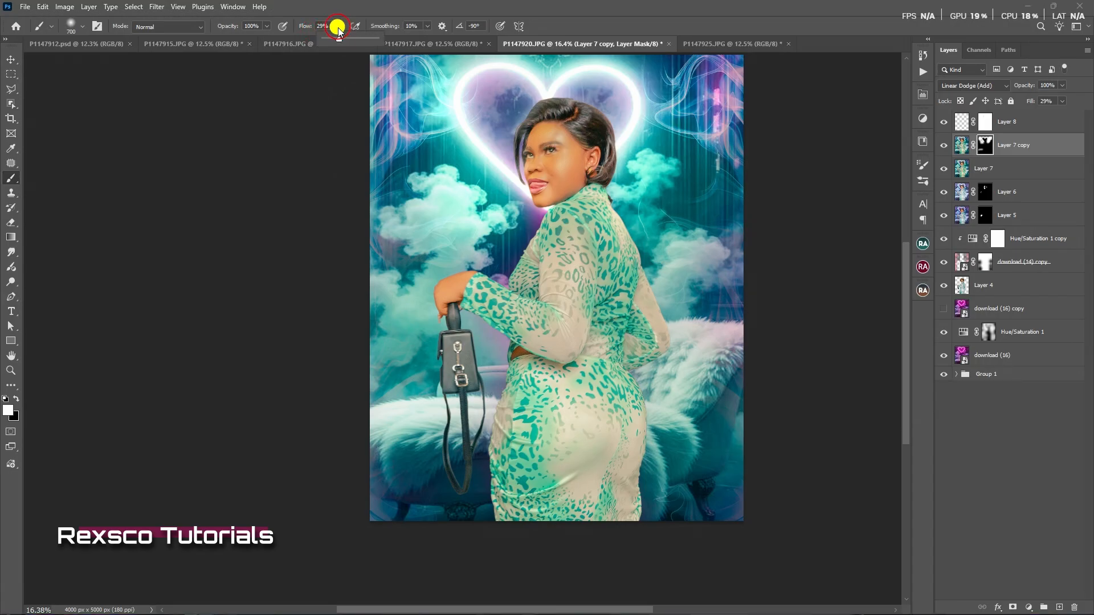
pyautogui.moveTo(338, 40); pyautogui.dragTo(334, 39)
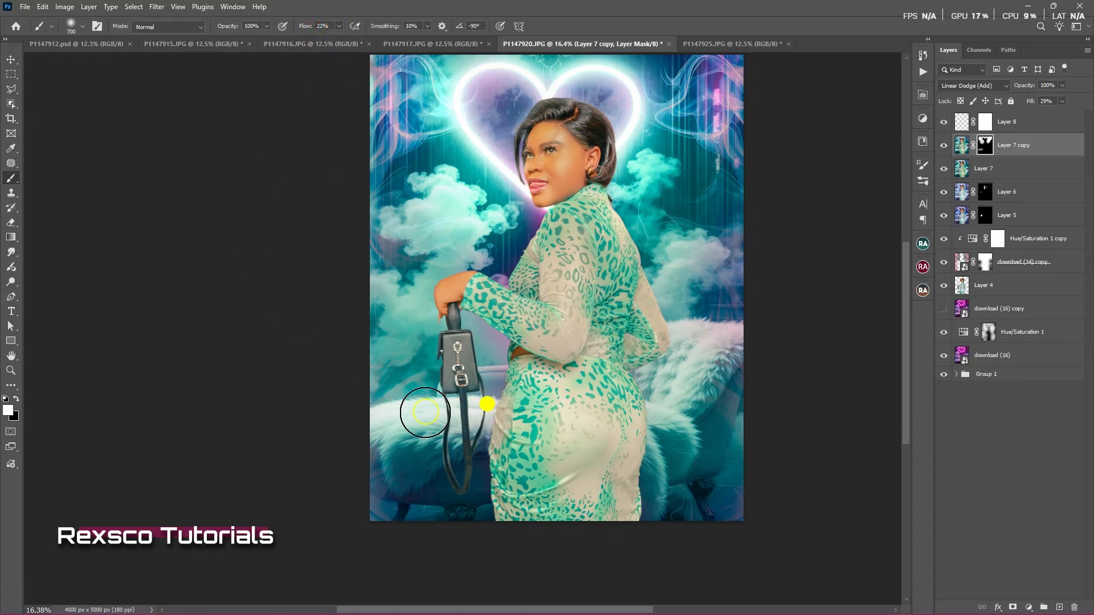
pyautogui.moveTo(632, 379)
pyautogui.mouseDown()
pyautogui.moveTo(715, 317)
pyautogui.moveTo(696, 325)
pyautogui.moveTo(707, 326)
pyautogui.mouseUp()
pyautogui.moveTo(717, 329); pyautogui.dragTo(730, 335)
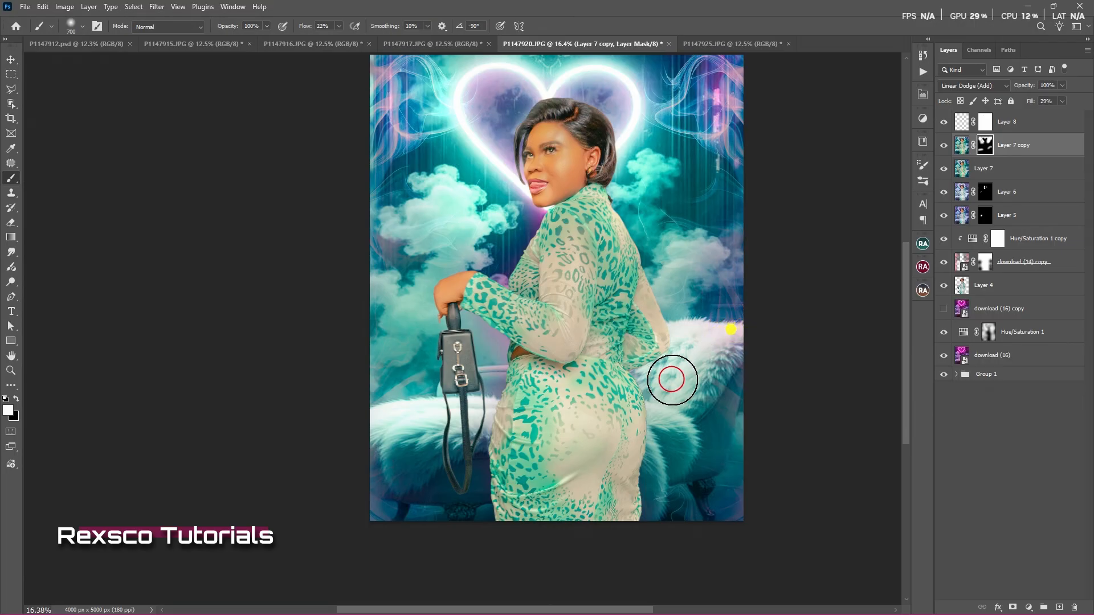
pyautogui.moveTo(672, 381); pyautogui.dragTo(641, 395)
pyautogui.moveTo(476, 408); pyautogui.dragTo(467, 404)
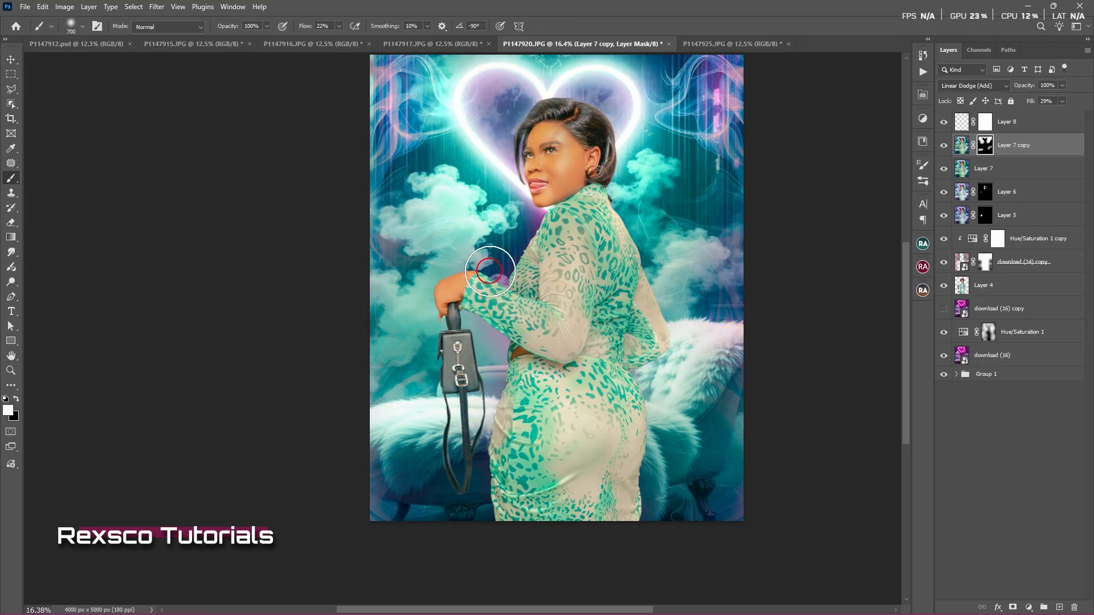
pyautogui.moveTo(535, 233); pyautogui.dragTo(533, 276)
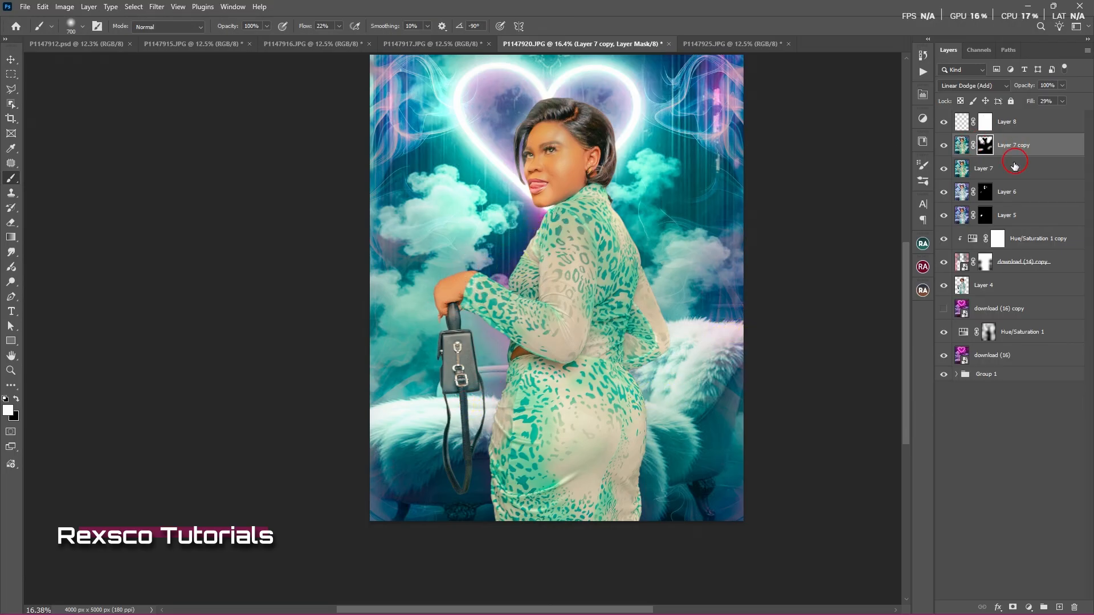
# Step: Paint faint white haze on Layer 8 over the shoulders, upper arm, wrist and face with a 500 px brush at 10% flow
pyautogui.click(986, 126)
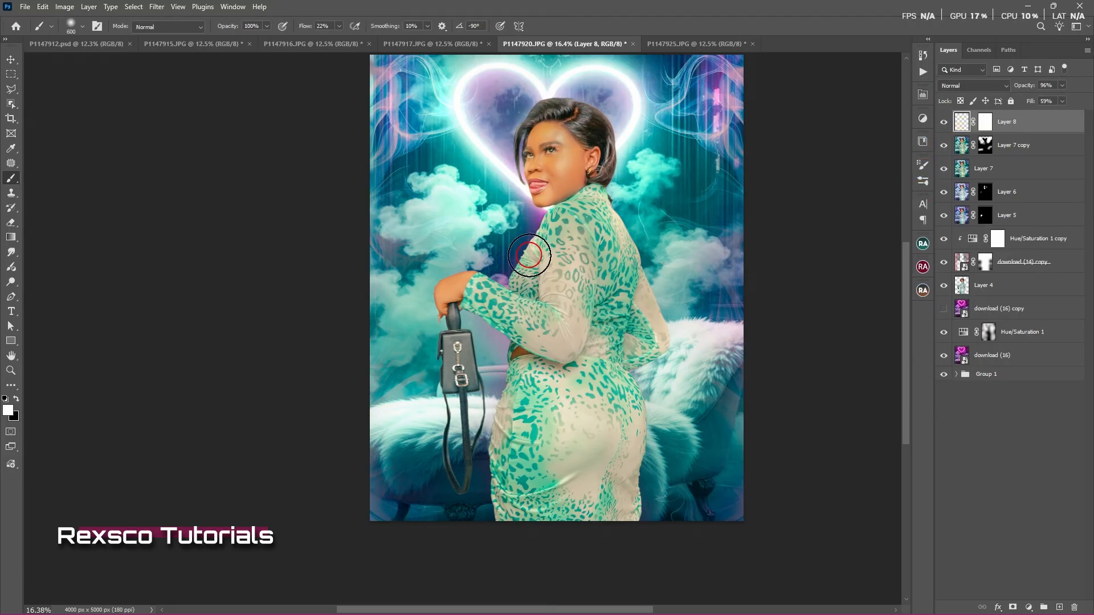
pyautogui.press('[')
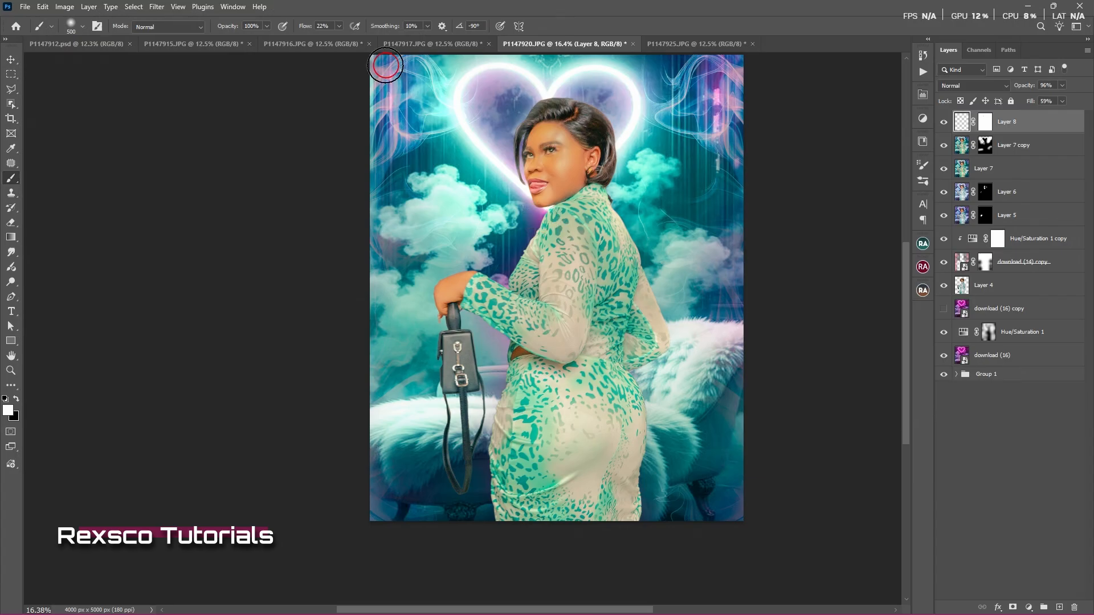
pyautogui.moveTo(340, 27); pyautogui.dragTo(314, 61)
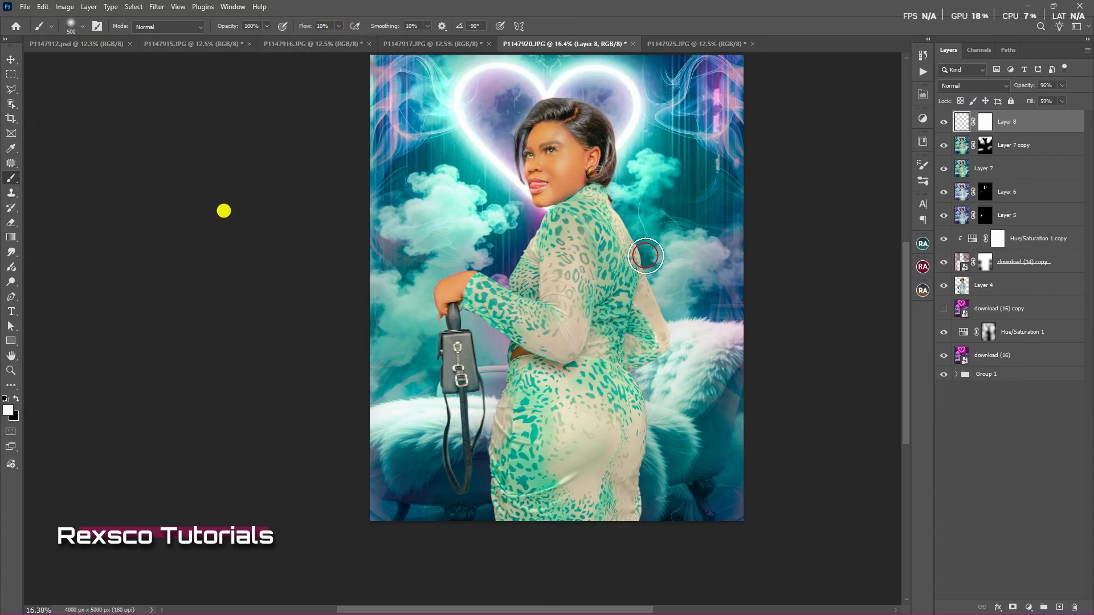
pyautogui.moveTo(541, 218)
pyautogui.mouseDown()
pyautogui.moveTo(514, 277)
pyautogui.moveTo(552, 221)
pyautogui.moveTo(515, 271)
pyautogui.mouseUp()
pyautogui.click(546, 220)
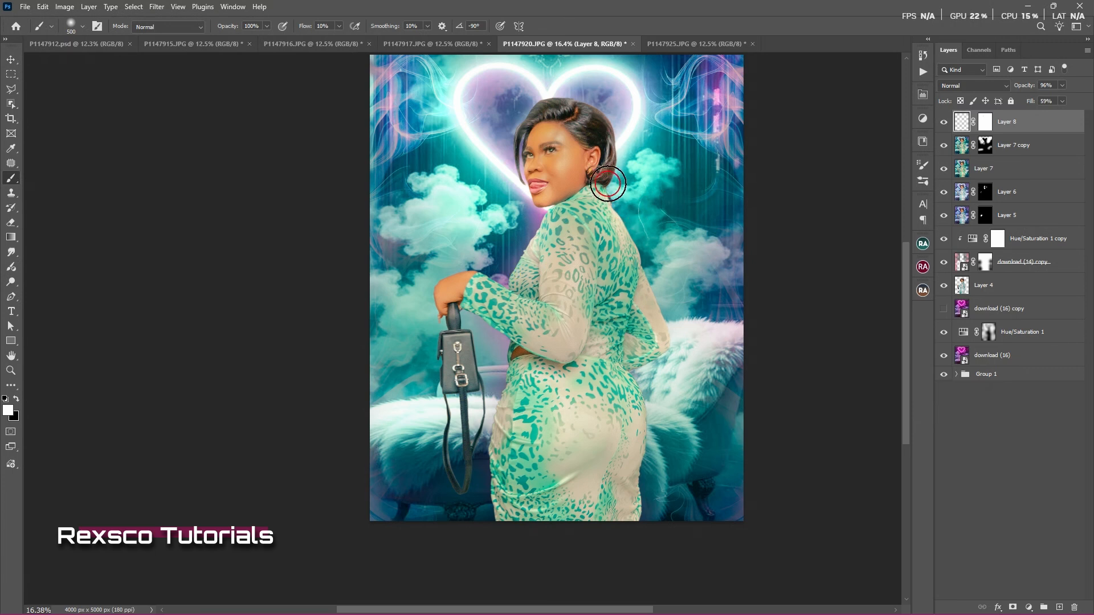
pyautogui.moveTo(609, 180); pyautogui.dragTo(640, 231)
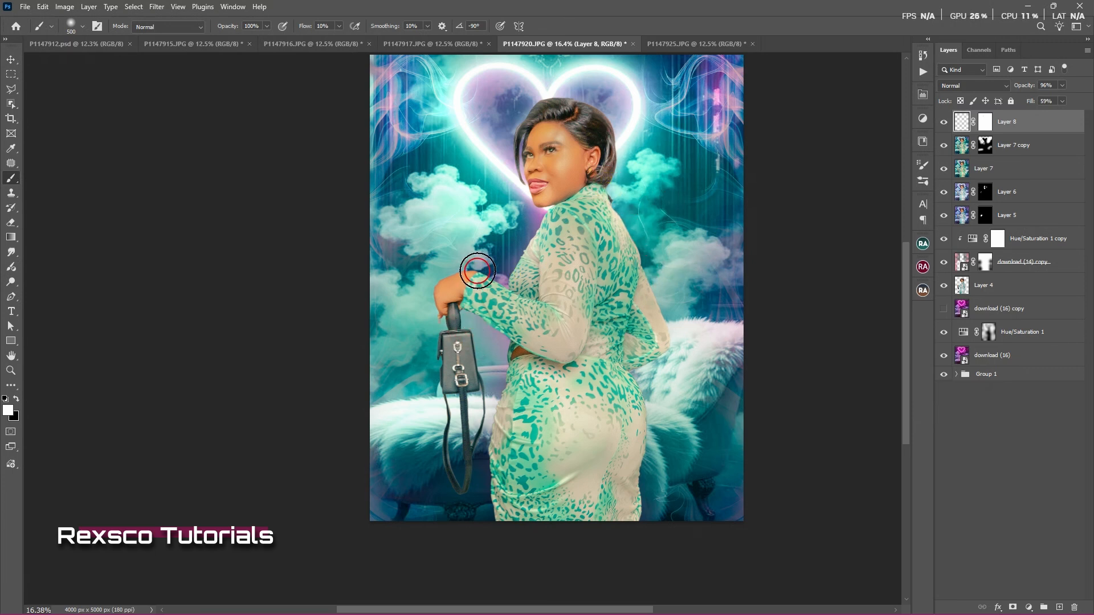
pyautogui.moveTo(477, 271)
pyautogui.mouseDown()
pyautogui.moveTo(434, 286)
pyautogui.moveTo(465, 286)
pyautogui.mouseUp()
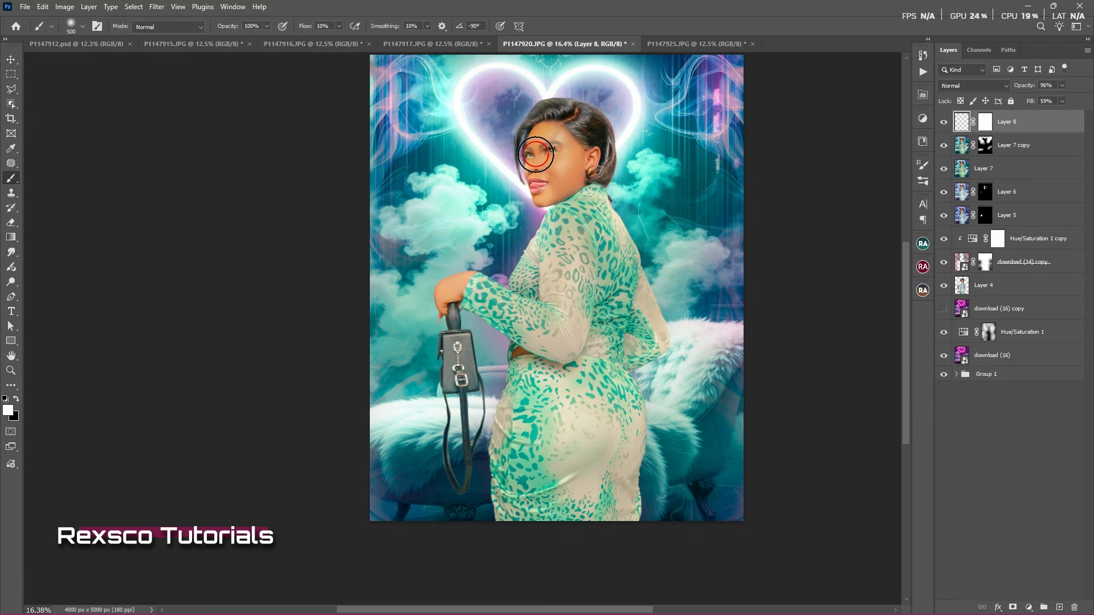
pyautogui.click(541, 143)
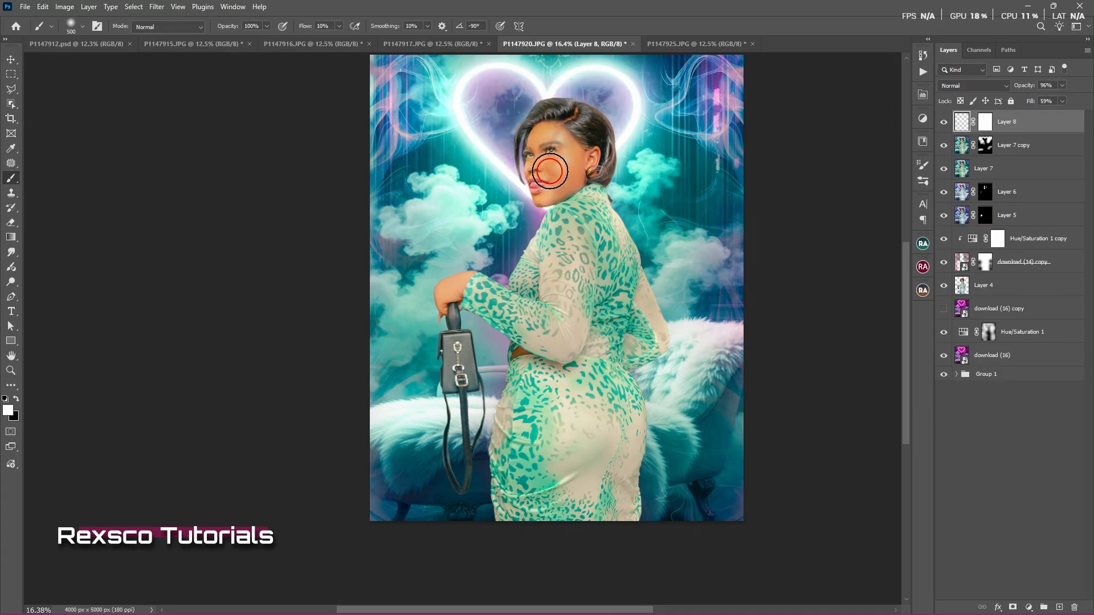
pyautogui.click(550, 170)
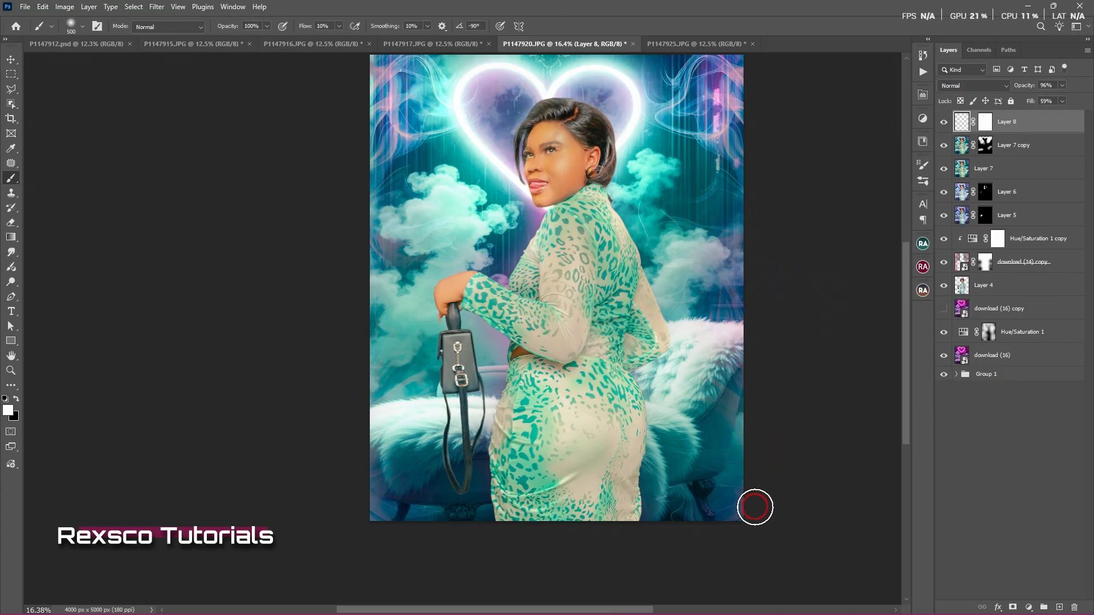
# Step: Set up the Ellipse tool in Shape mode with a black fill and no stroke
pyautogui.press('v')
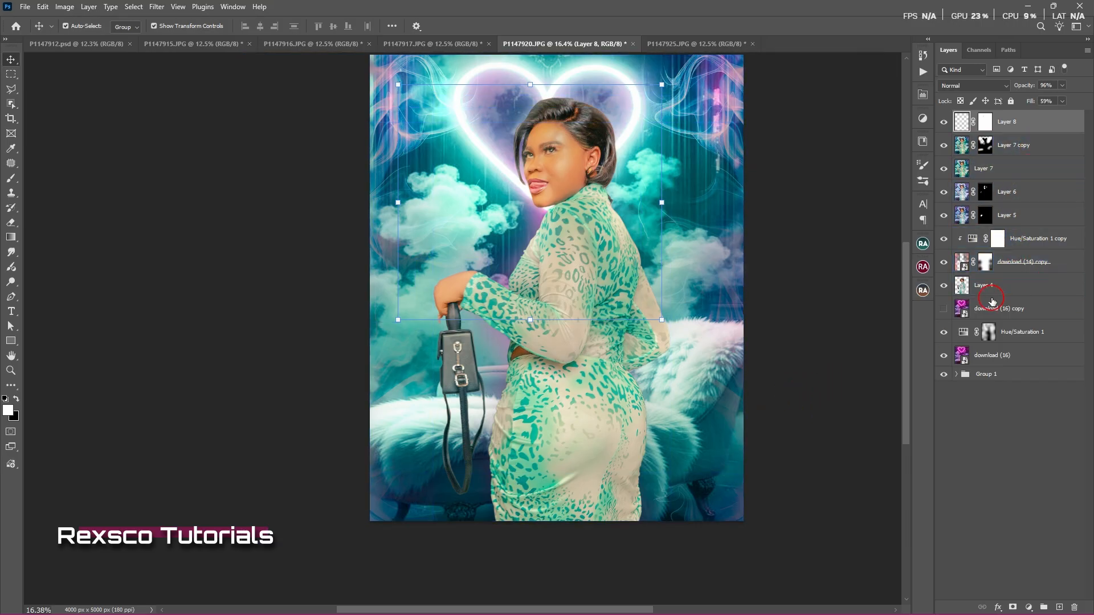
pyautogui.click(1050, 123)
pyautogui.hotkey('shift', 'u')
pyautogui.scroll(-2, 560, 258)
pyautogui.moveTo(602, 144); pyautogui.dragTo(586, 179)
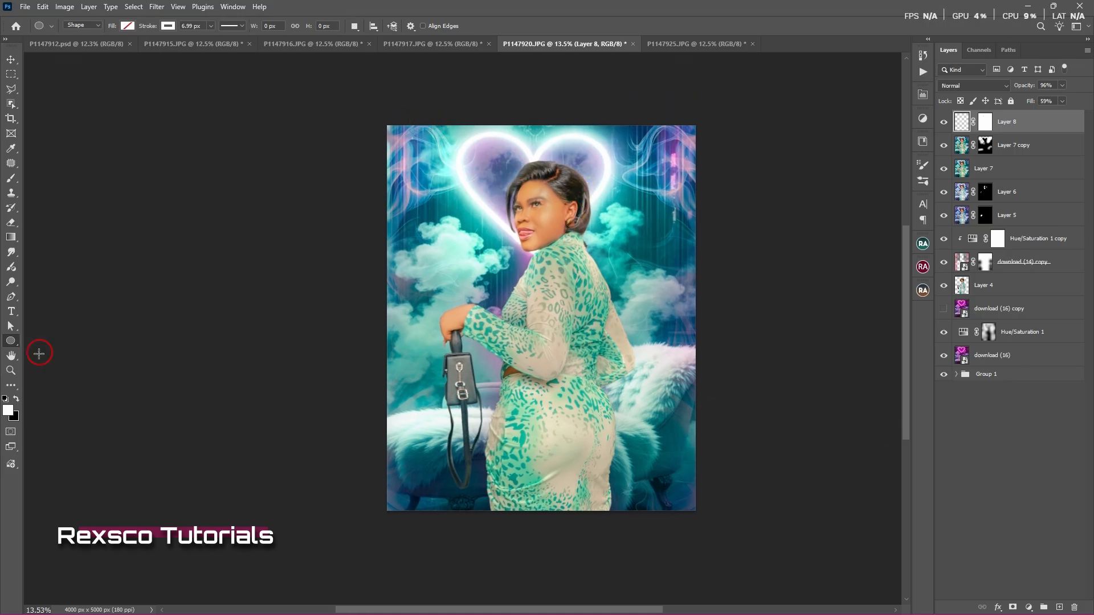
pyautogui.rightClick(10, 341)
pyautogui.click(46, 350)
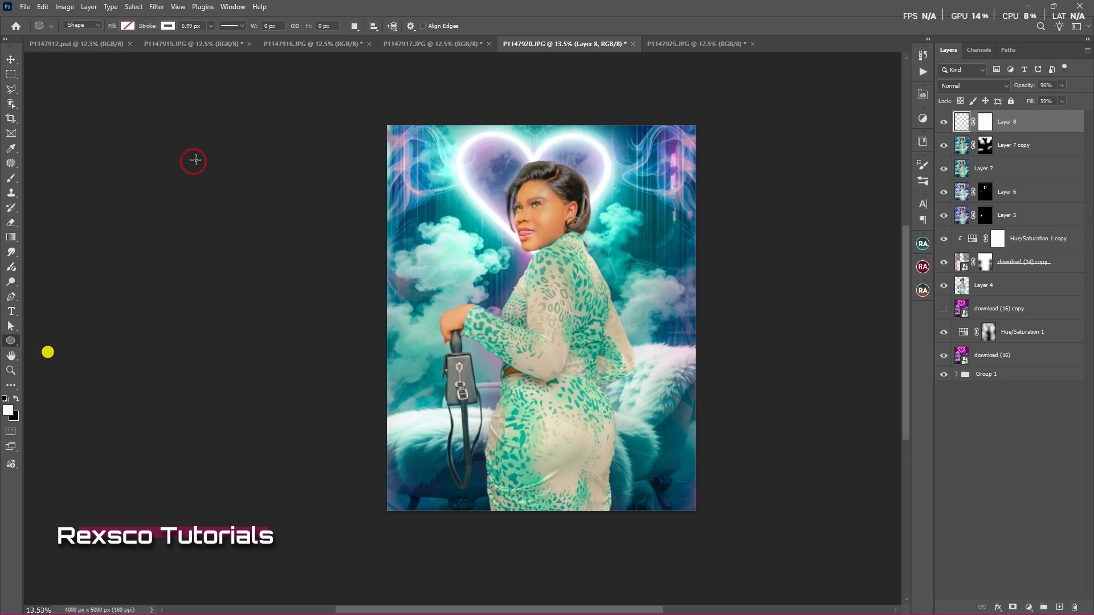
pyautogui.click(124, 26)
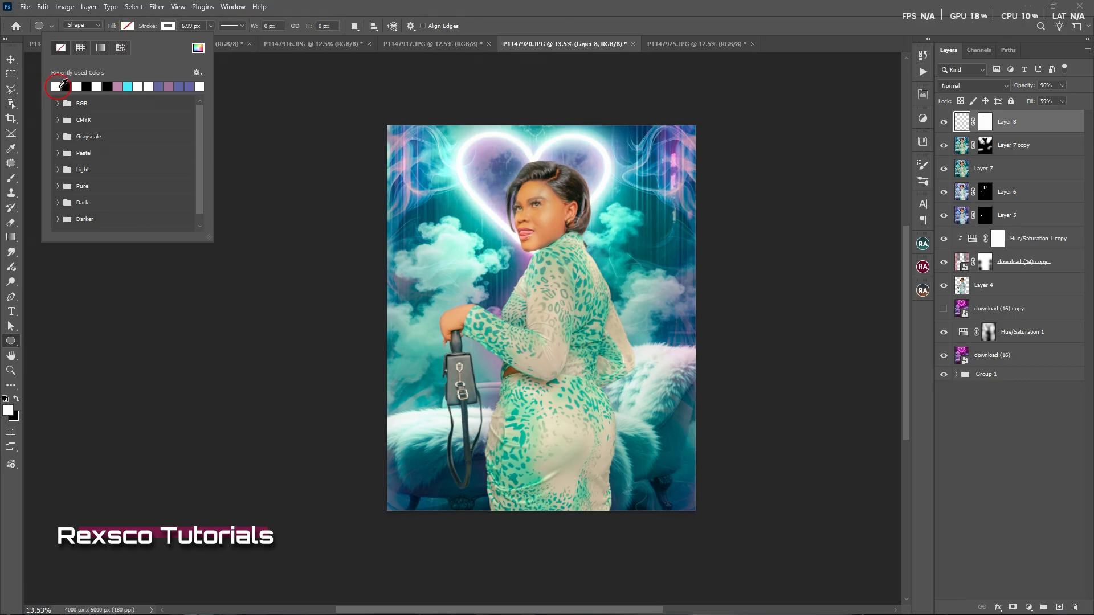
pyautogui.click(66, 86)
pyautogui.click(168, 26)
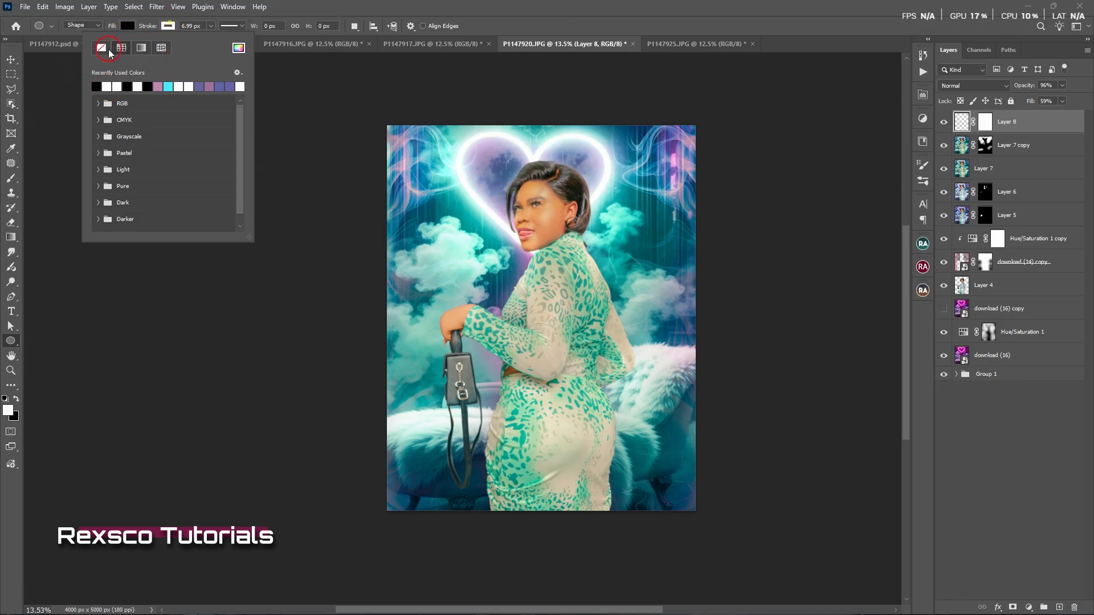
pyautogui.click(104, 47)
pyautogui.click(319, 103)
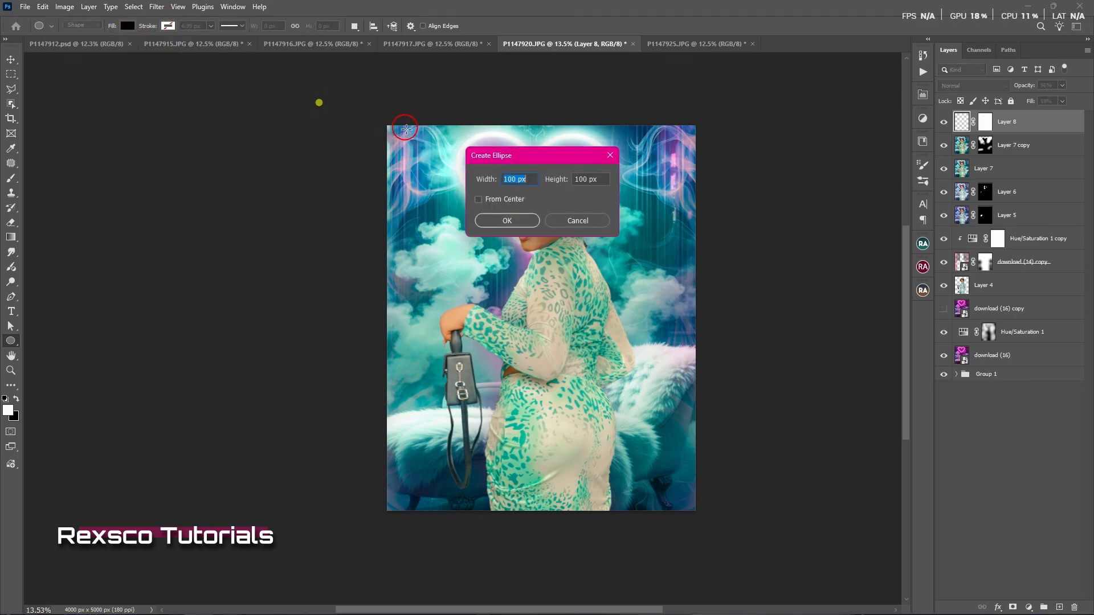
pyautogui.click(578, 221)
# Step: Draw a black ellipse about 4510 by 5682 px above Layer 8 and centre it over the portrait
pyautogui.moveTo(388, 110); pyautogui.dragTo(736, 548)
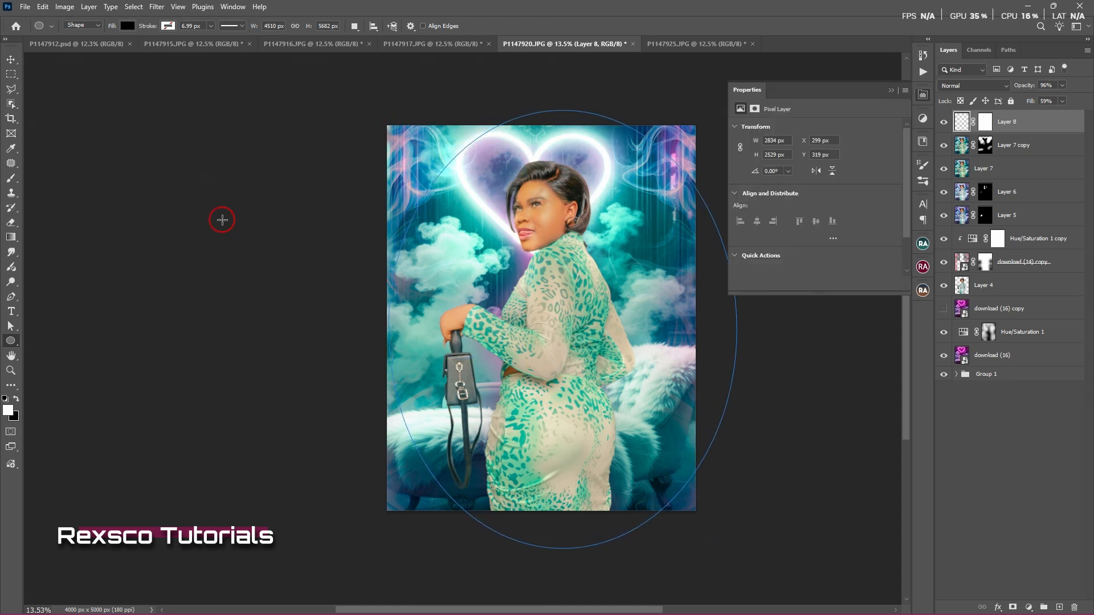
pyautogui.click(11, 59)
pyautogui.click(652, 303)
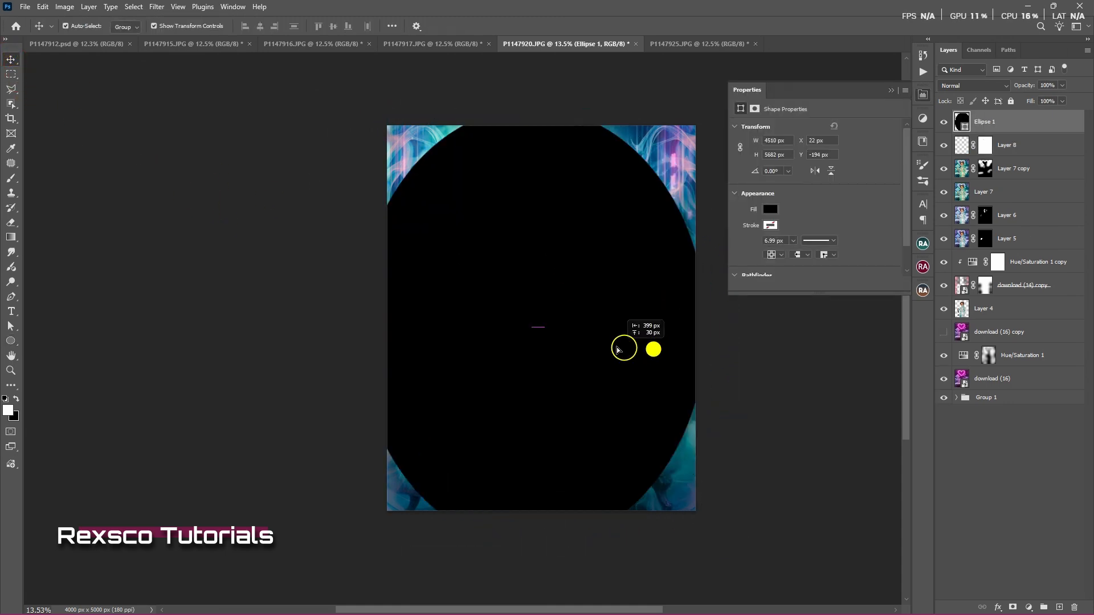
pyautogui.moveTo(625, 346); pyautogui.dragTo(625, 346)
pyautogui.hotkey('ctrl', 't')
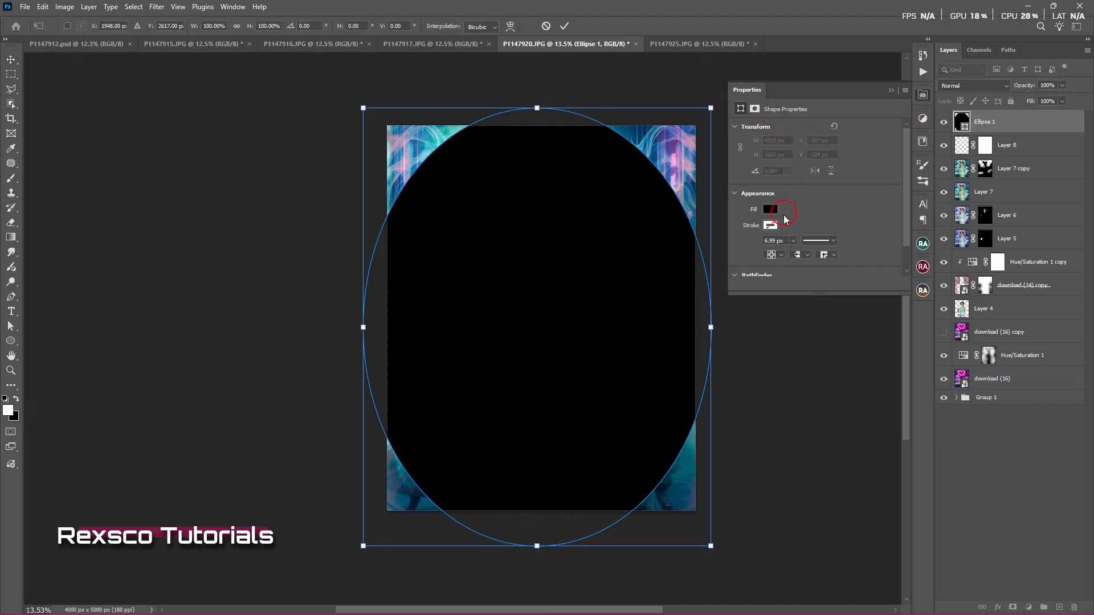
# Step: Subtract the ellipse so only the corners stay black, and apply a large feather to its edge to form a vignette
pyautogui.scroll(-1, 784, 220)
pyautogui.click(769, 264)
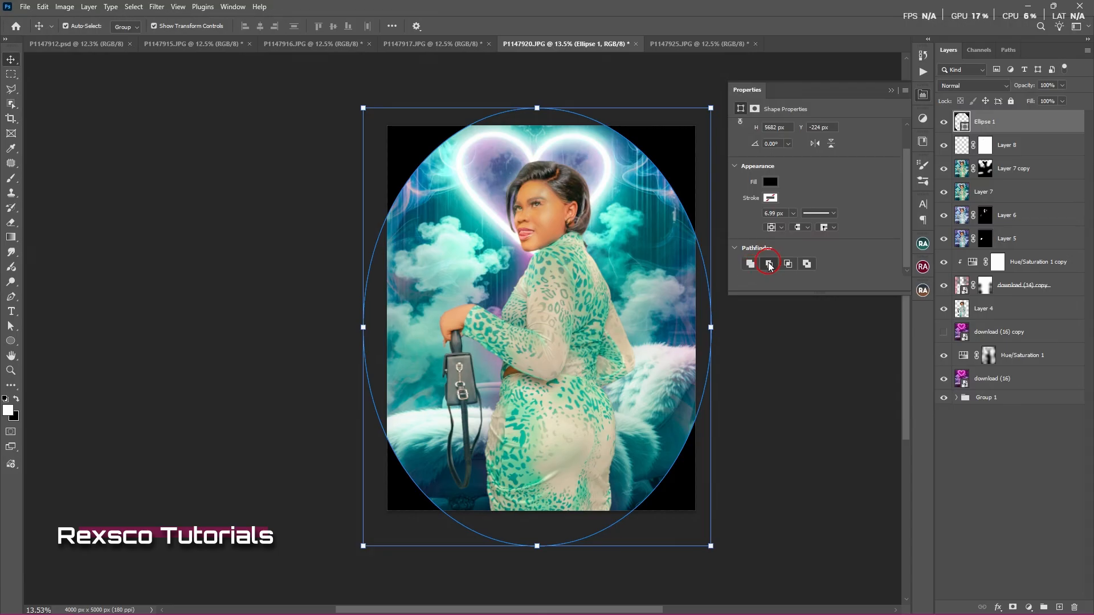
pyautogui.click(754, 108)
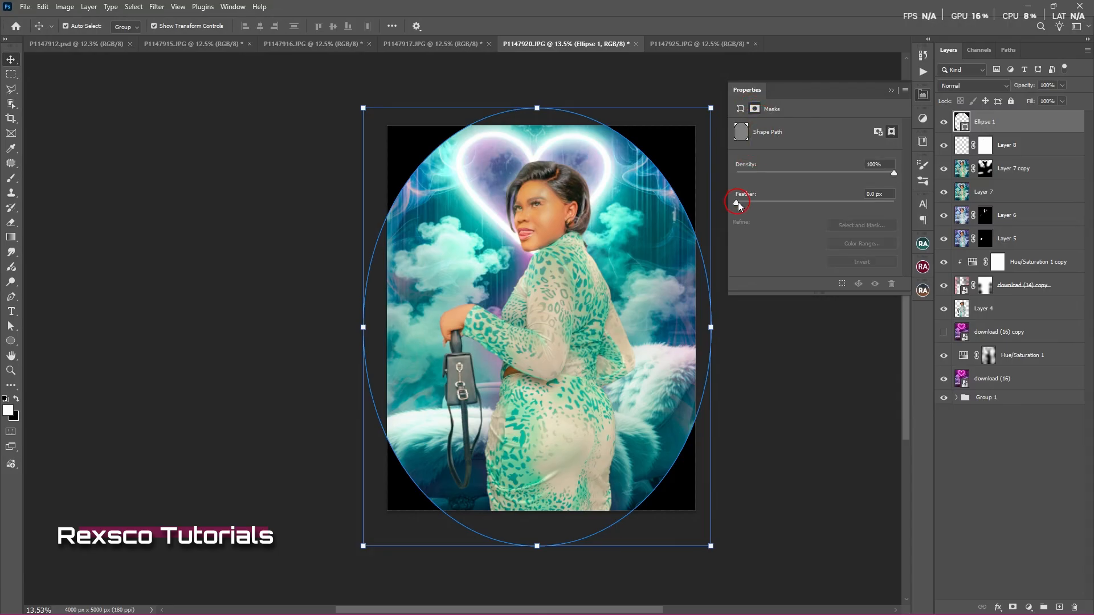
pyautogui.moveTo(739, 201); pyautogui.dragTo(875, 214)
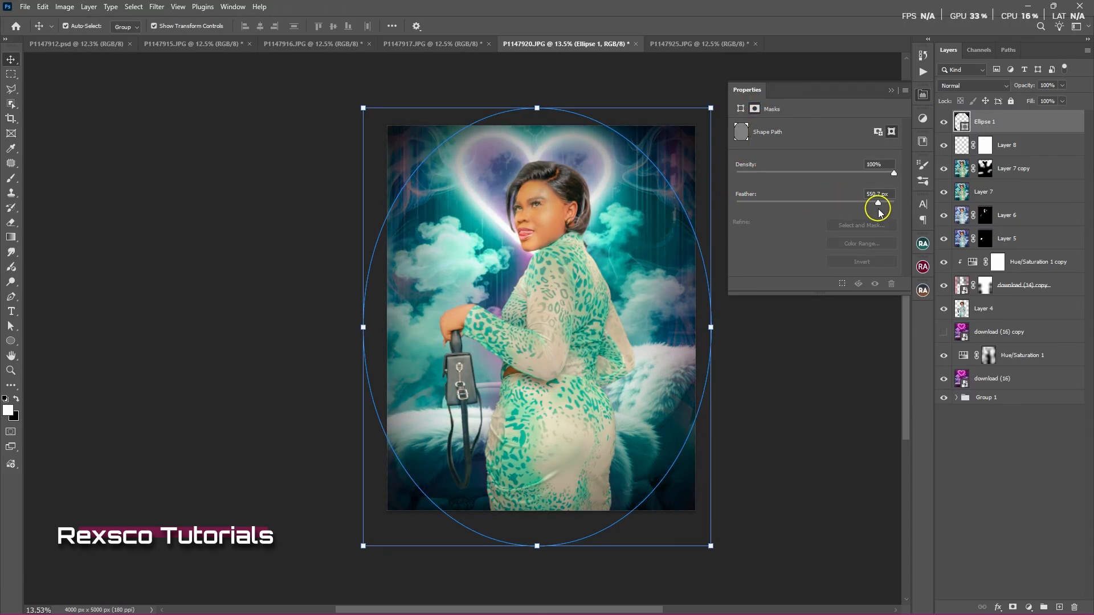
pyautogui.click(891, 90)
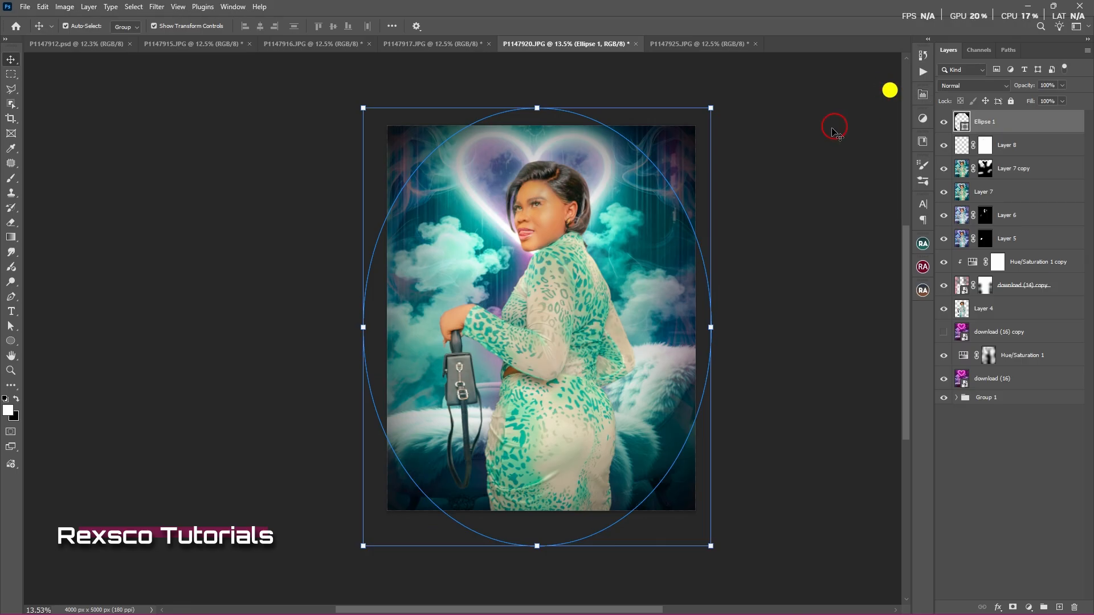
# Step: Lower the opacity of the Ellipse 1 vignette to about 60% and deselect the layer
pyautogui.click(1062, 86)
pyautogui.moveTo(1036, 101); pyautogui.dragTo(1043, 100)
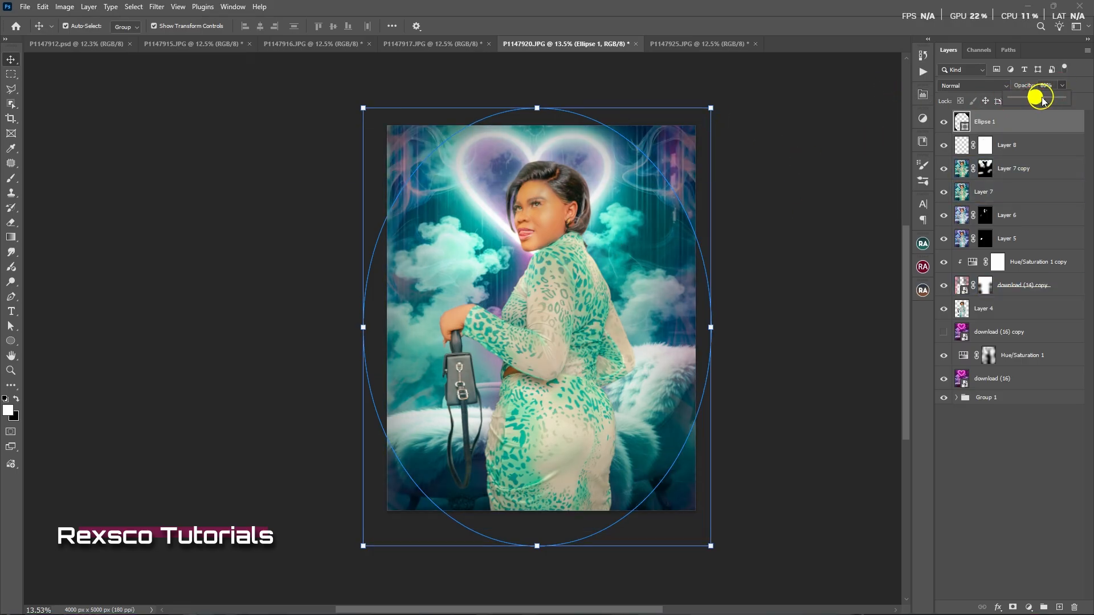
pyautogui.click(783, 251)
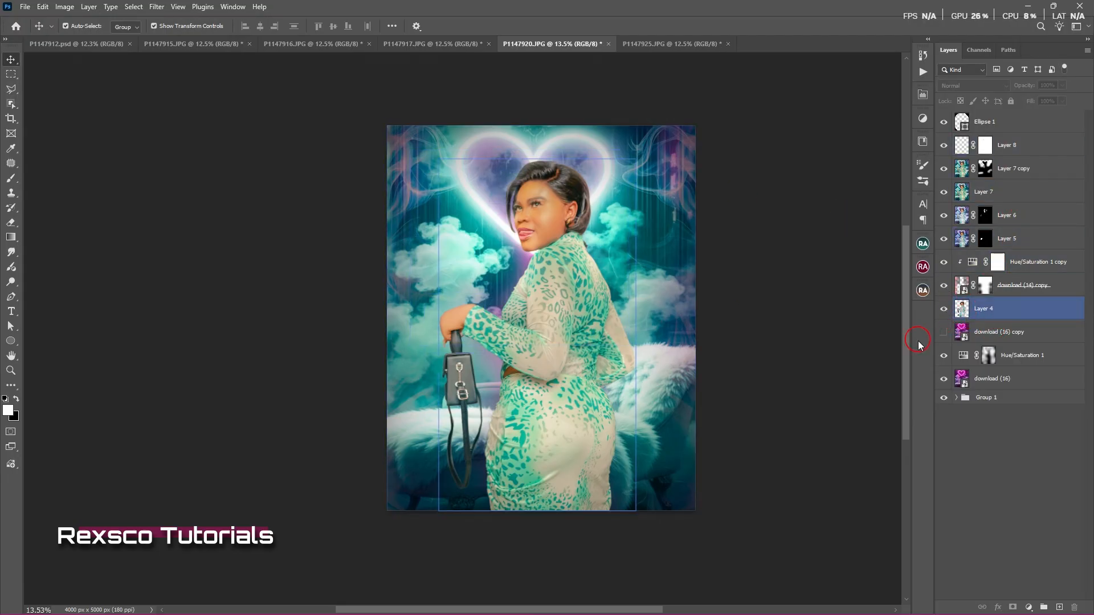
pyautogui.click(961, 309)
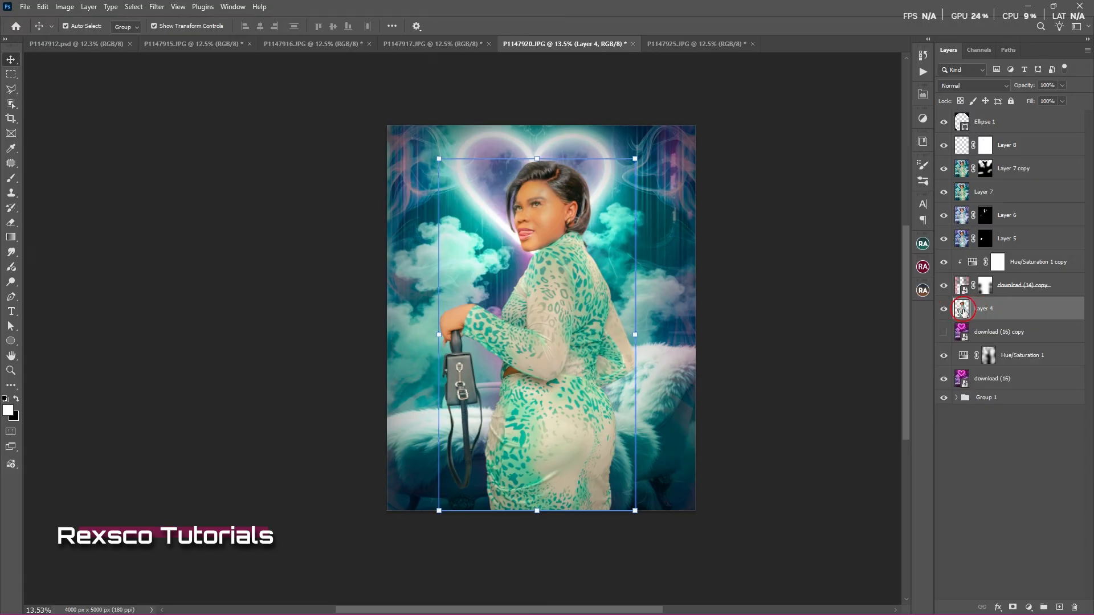
pyautogui.keyDown('ctrl'); pyautogui.click(961, 310); pyautogui.keyUp('ctrl')
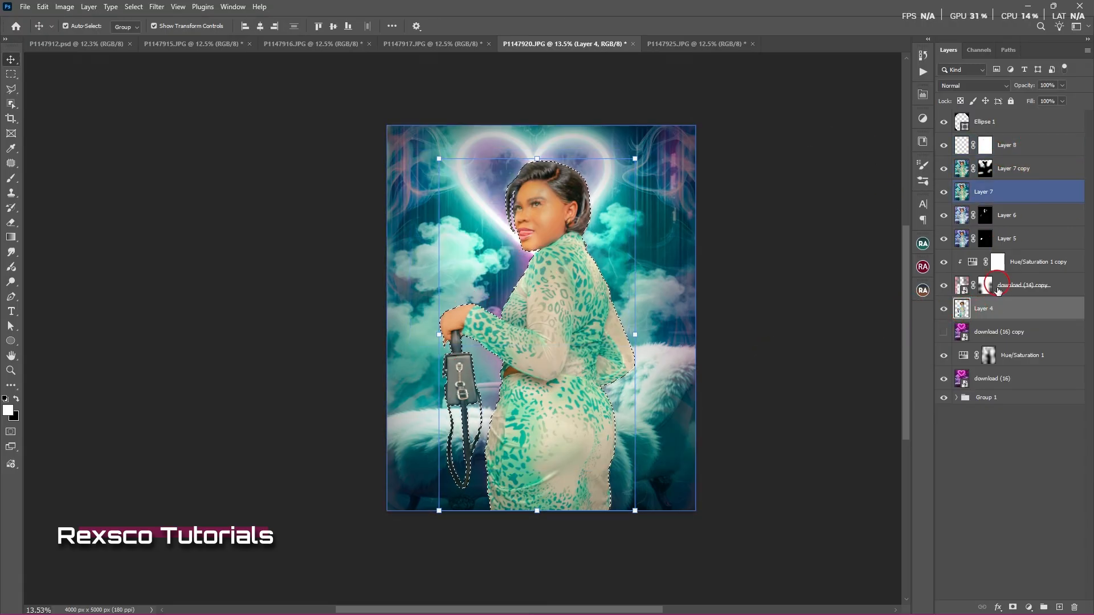
pyautogui.hotkey('ctrl', 'd')
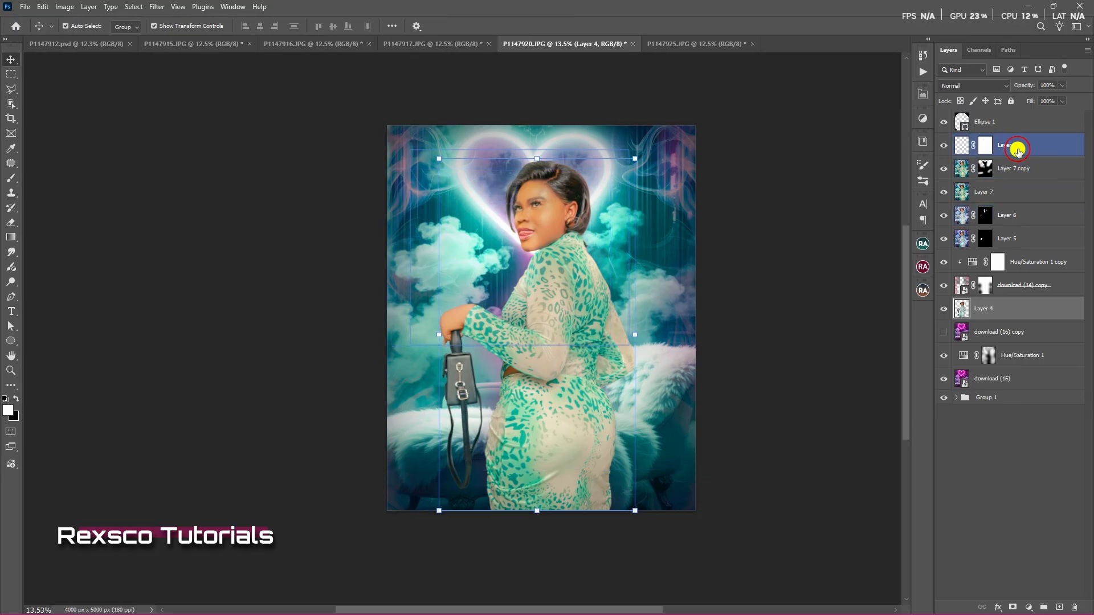
# Step: With Ellipse 1 hidden, stamp all visible layers onto a new layer above Layer 8, and show Ellipse 1 again
pyautogui.click(1017, 146)
pyautogui.click(944, 121)
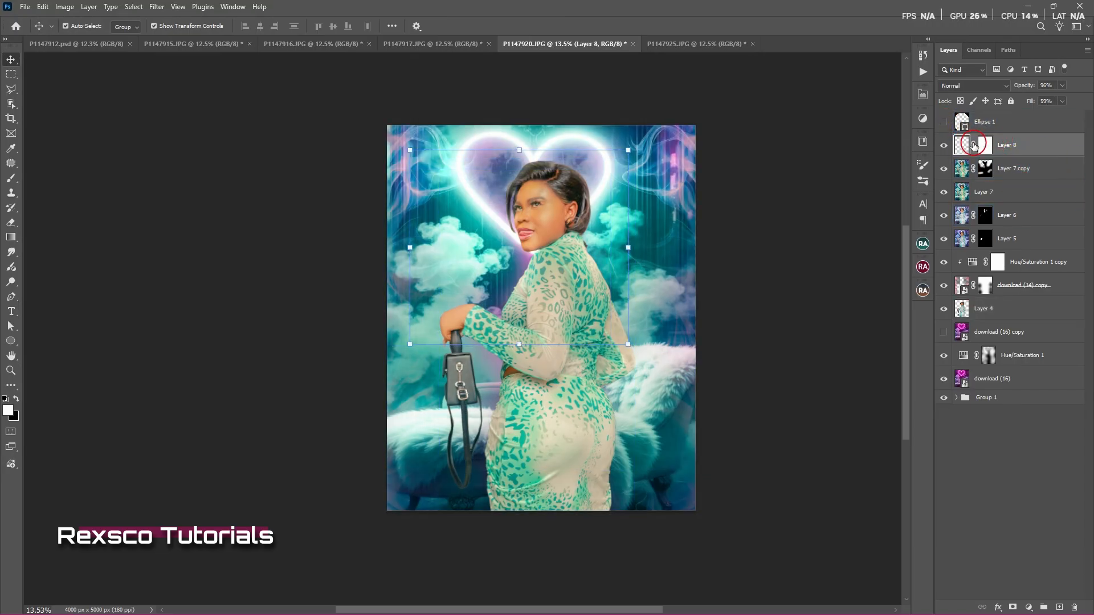
pyautogui.click(944, 122)
pyautogui.click(944, 121)
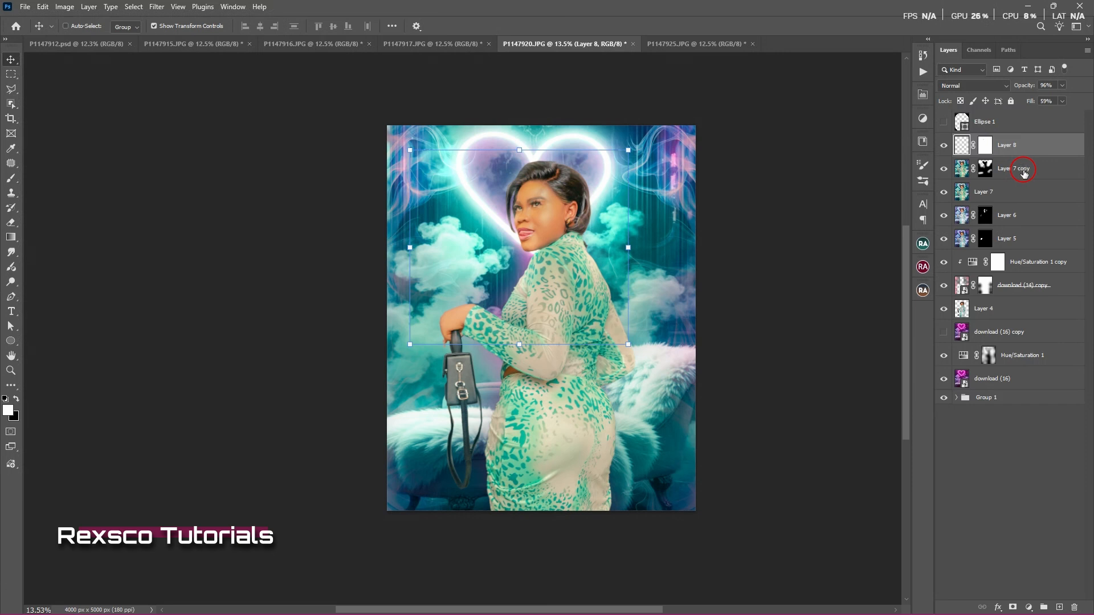
pyautogui.hotkey('ctrl', 'alt', 'shift', 'e')
pyautogui.click(943, 122)
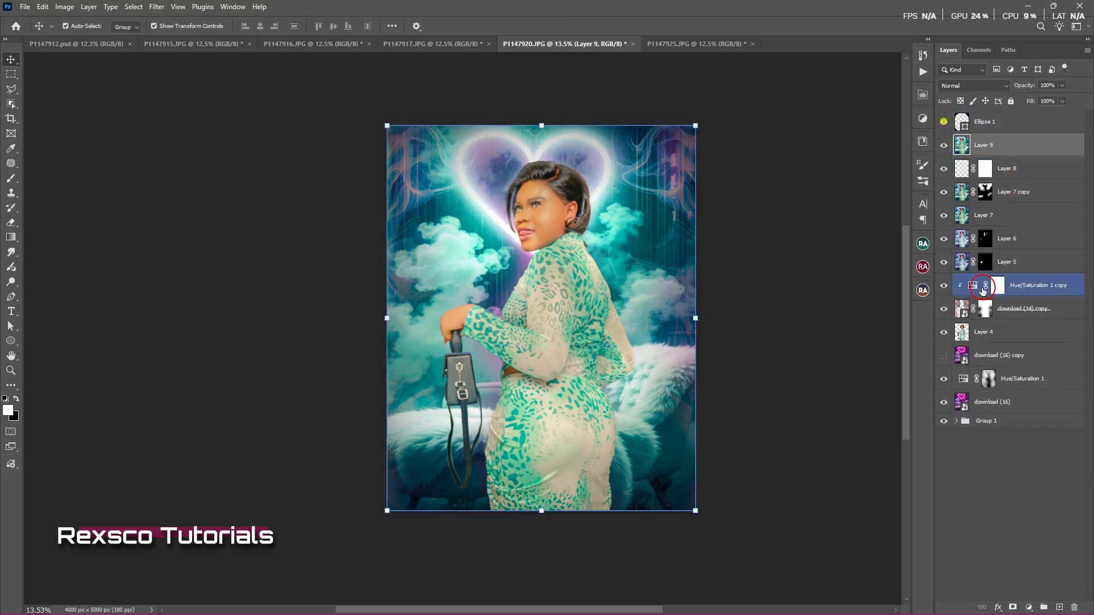
# Step: Load the outline of the woman on Layer 4 as a selection
pyautogui.click(971, 309)
pyautogui.click(962, 334)
pyautogui.click(985, 340)
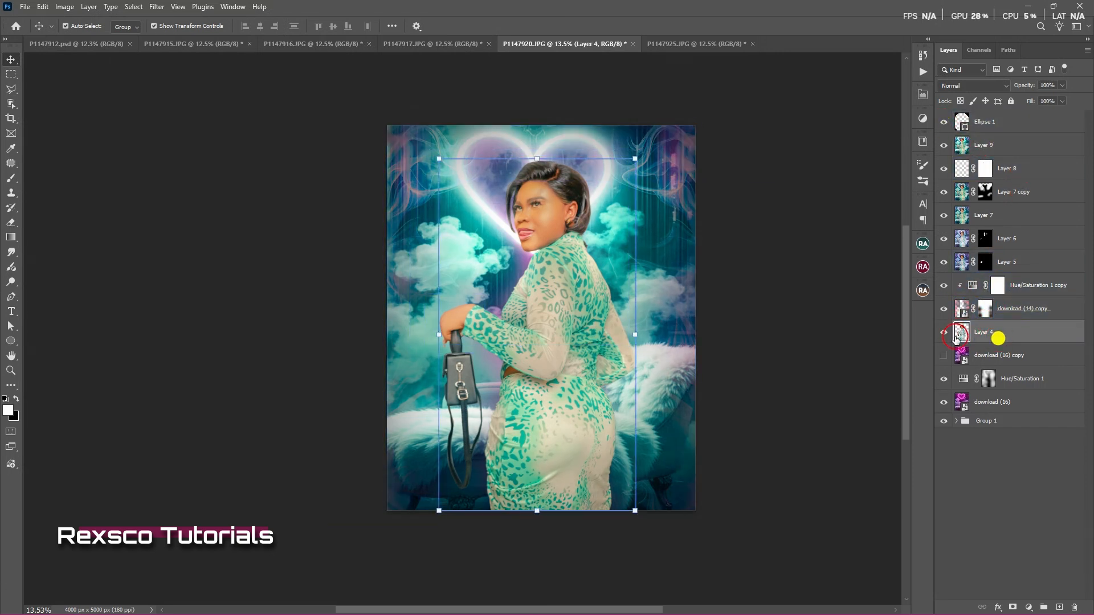
pyautogui.click(962, 336)
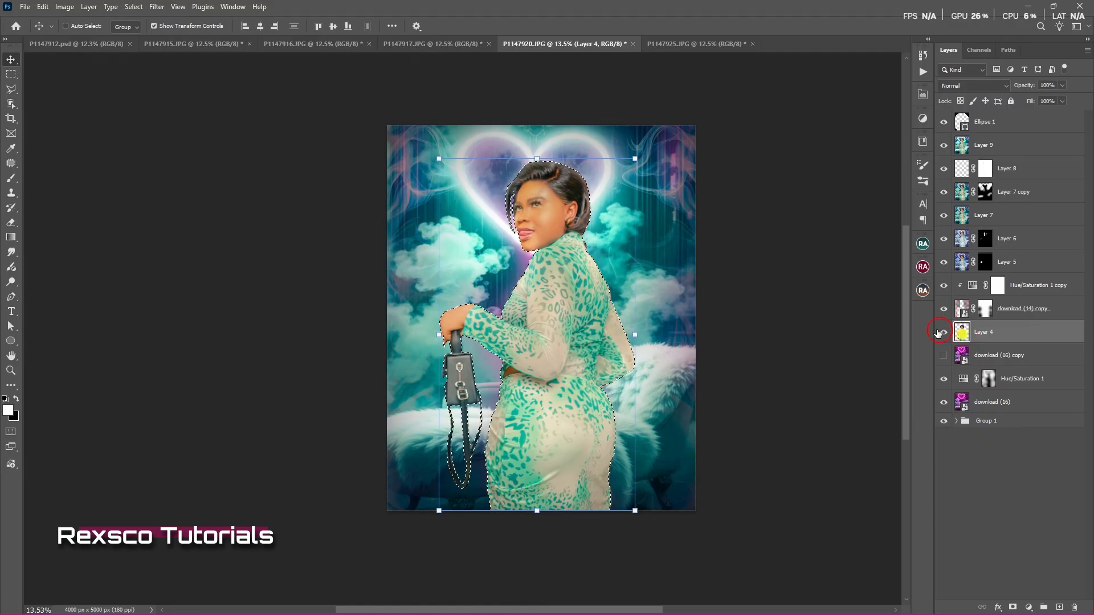
# Step: Copy the selected woman from Layer 9 onto a new layer directly above it
pyautogui.click(1018, 146)
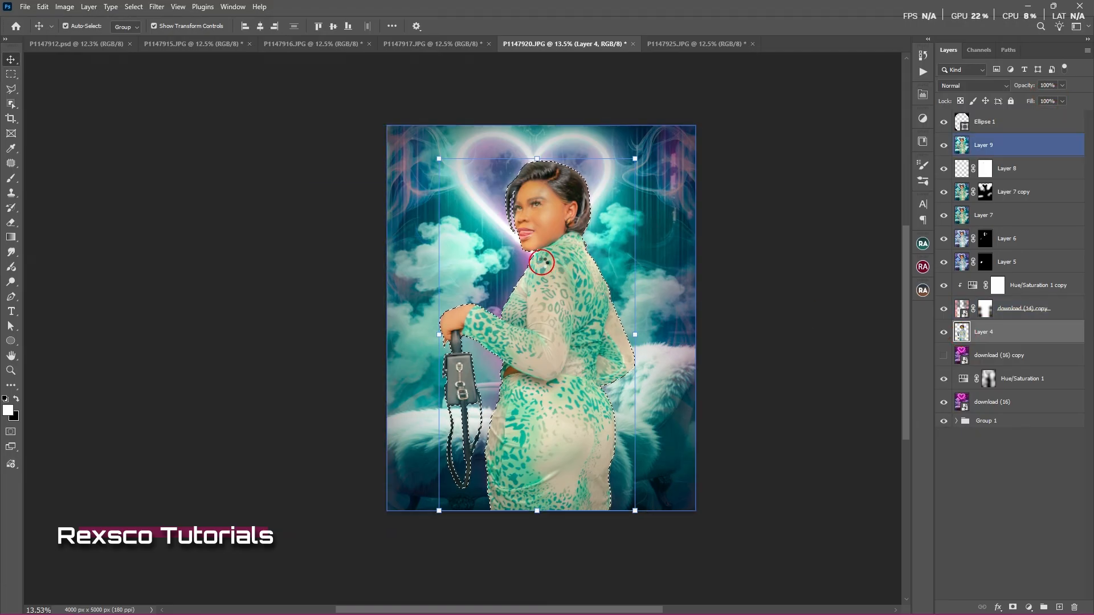
pyautogui.click(13, 91)
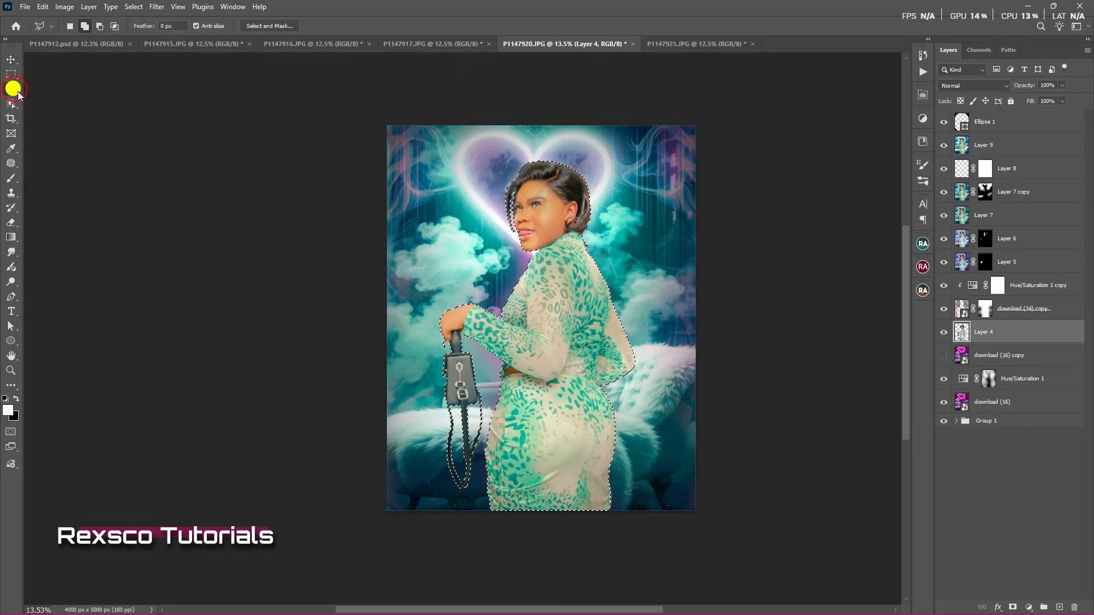
pyautogui.rightClick(539, 252)
pyautogui.click(569, 278)
pyautogui.click(596, 288)
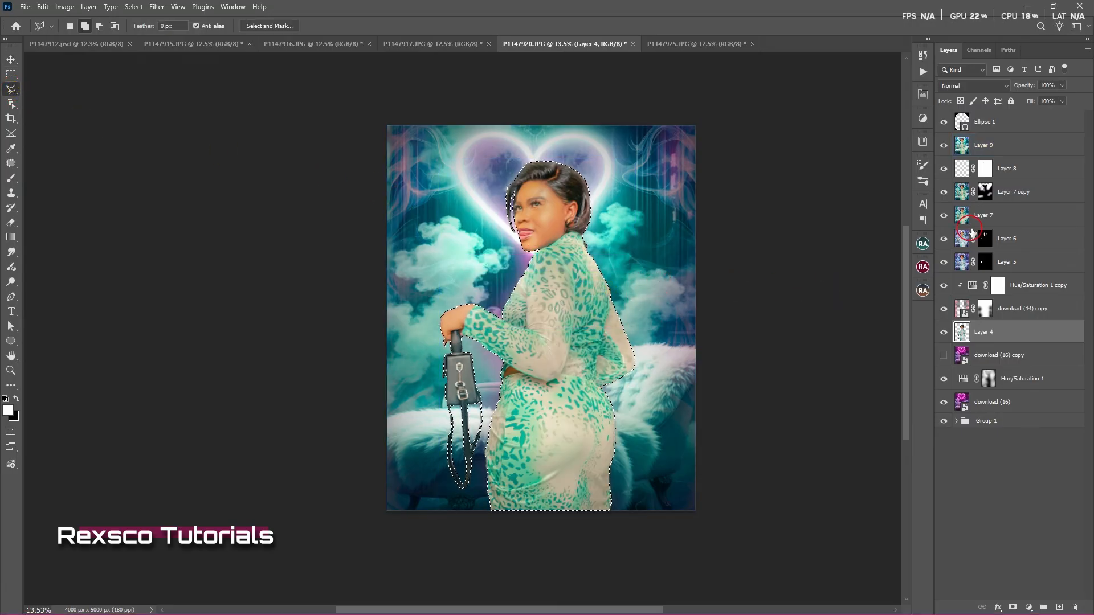
pyautogui.click(1038, 142)
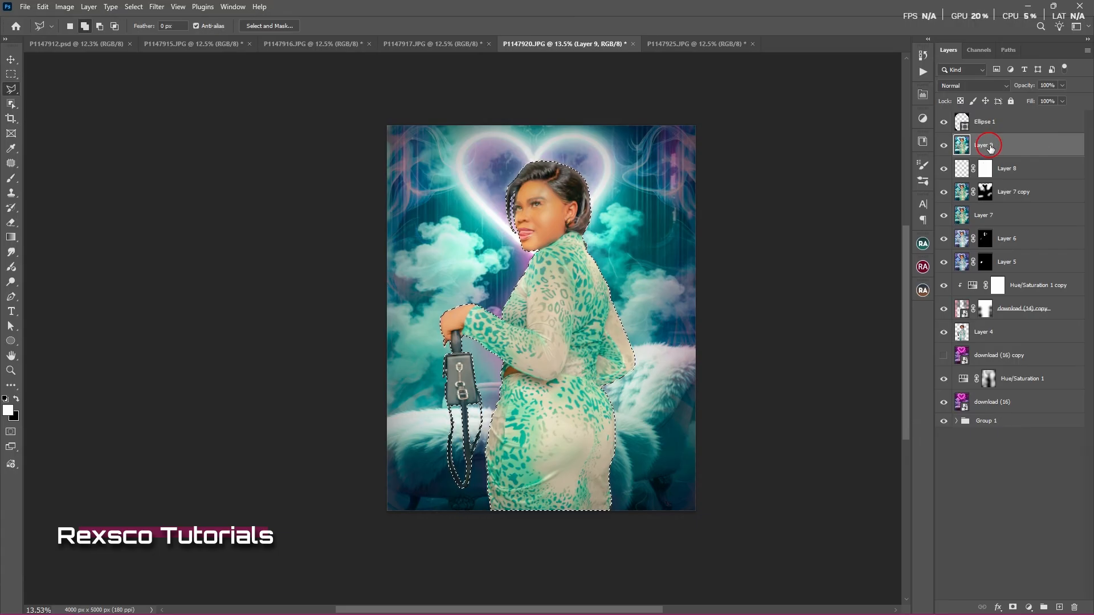
pyautogui.hotkey('ctrl', 'j')
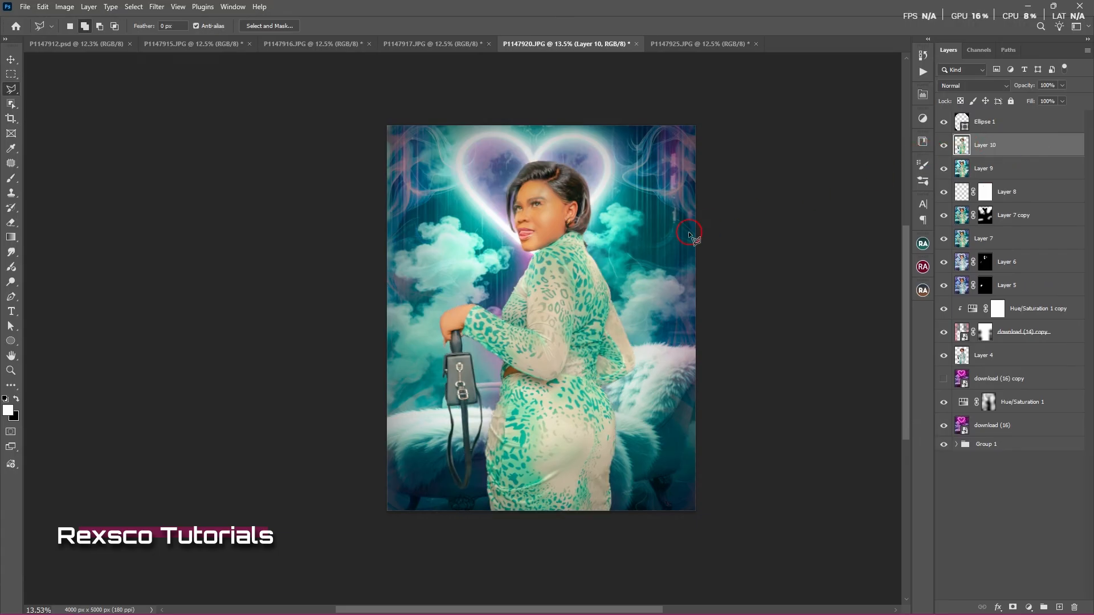
# Step: Apply a Gaussian Blur with a radius of about 9 pixels to Layer 9 behind the cut-out woman
pyautogui.press('v')
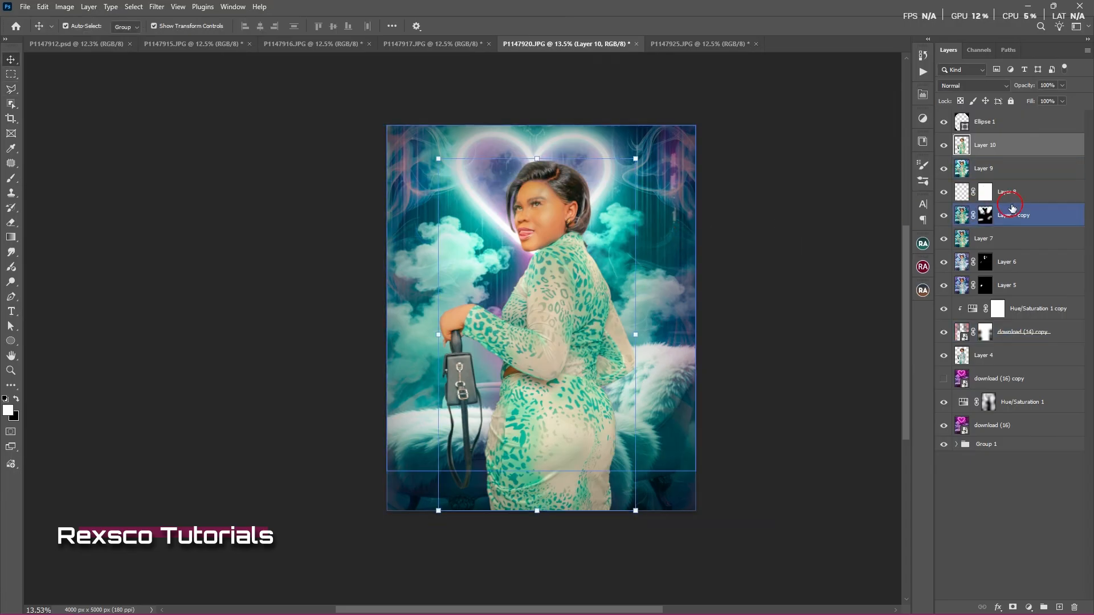
pyautogui.click(1028, 164)
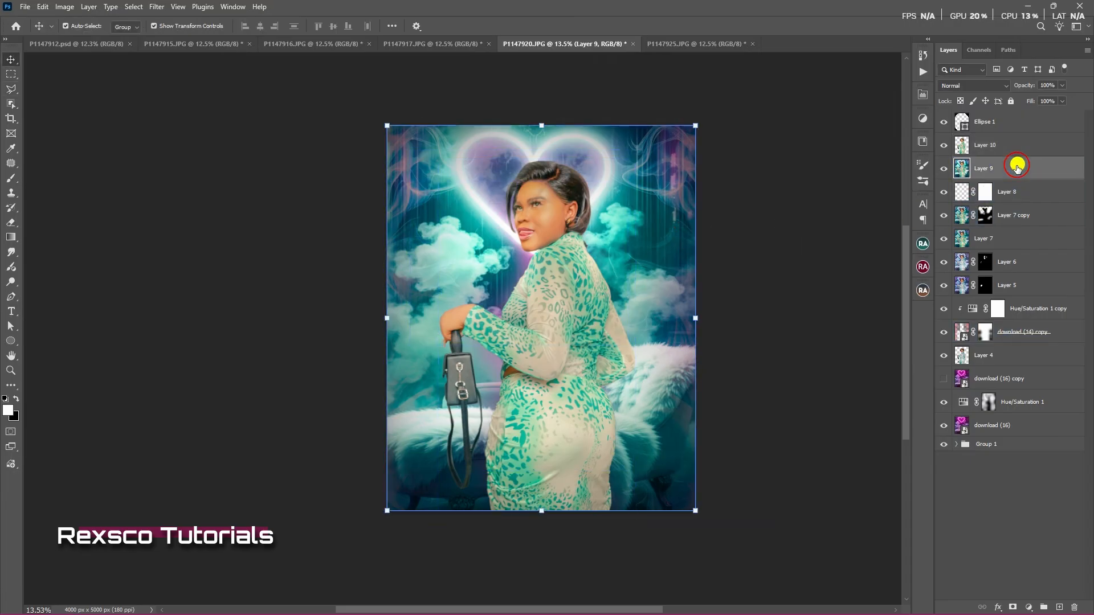
pyautogui.click(157, 7)
pyautogui.moveTo(262, 197)
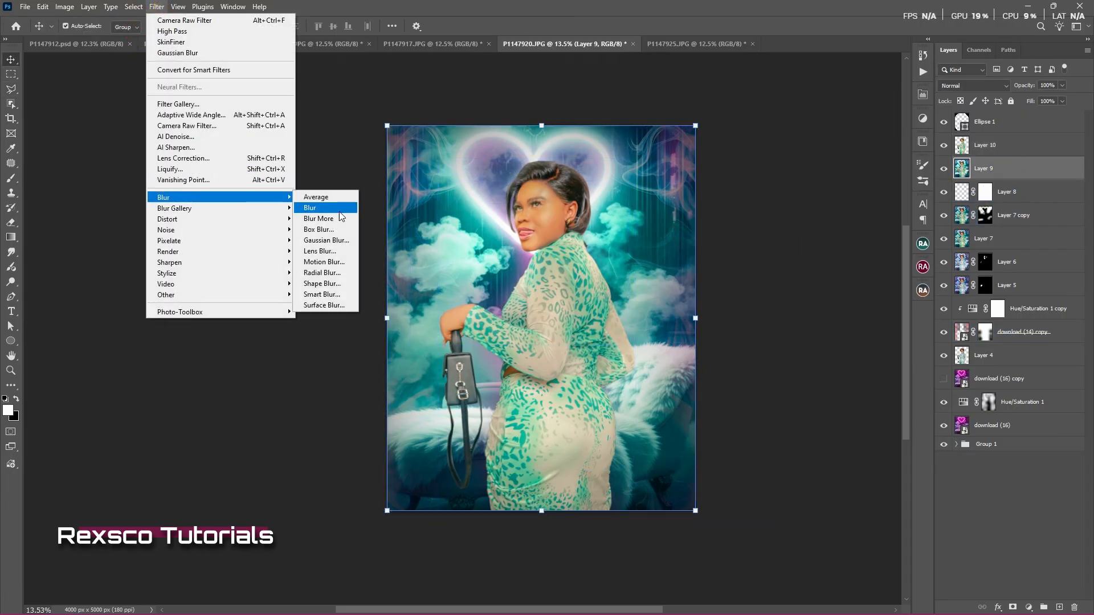
pyautogui.click(338, 240)
pyautogui.click(757, 296)
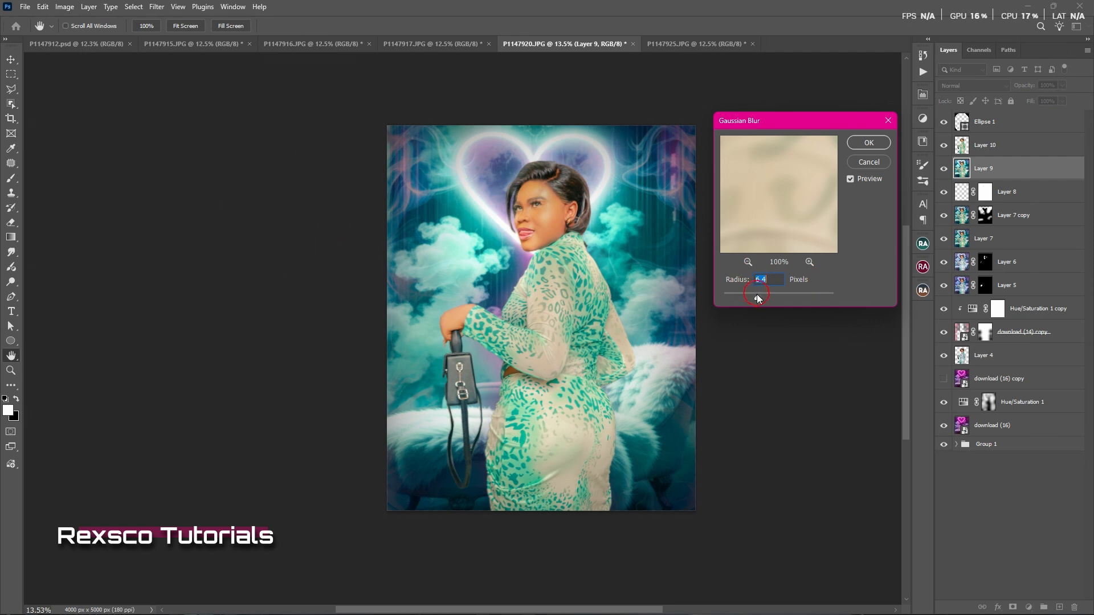
pyautogui.moveTo(771, 299); pyautogui.dragTo(767, 300)
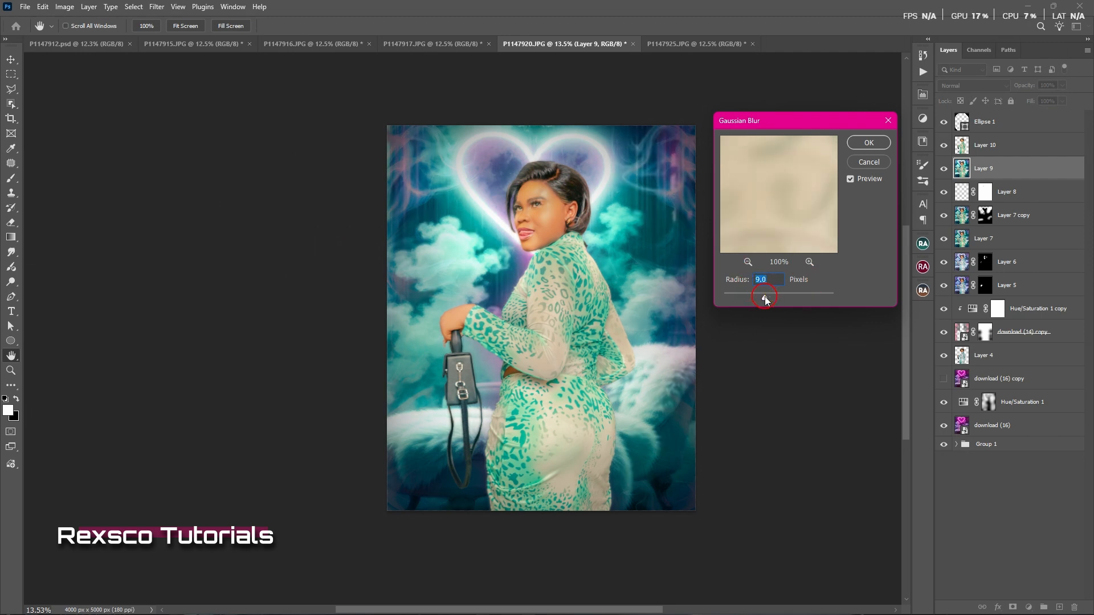
pyautogui.click(865, 146)
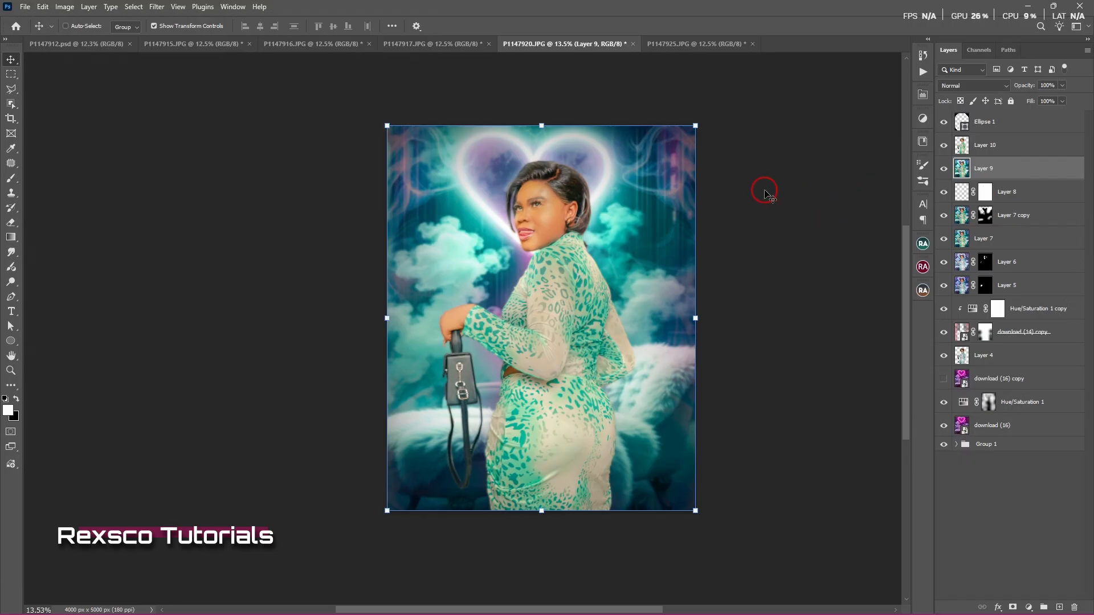
# Step: Darken the midtones of Layer 9 to 0.75 with Levels, and hide the layer
pyautogui.click(1020, 166)
pyautogui.hotkey('ctrl', 'l')
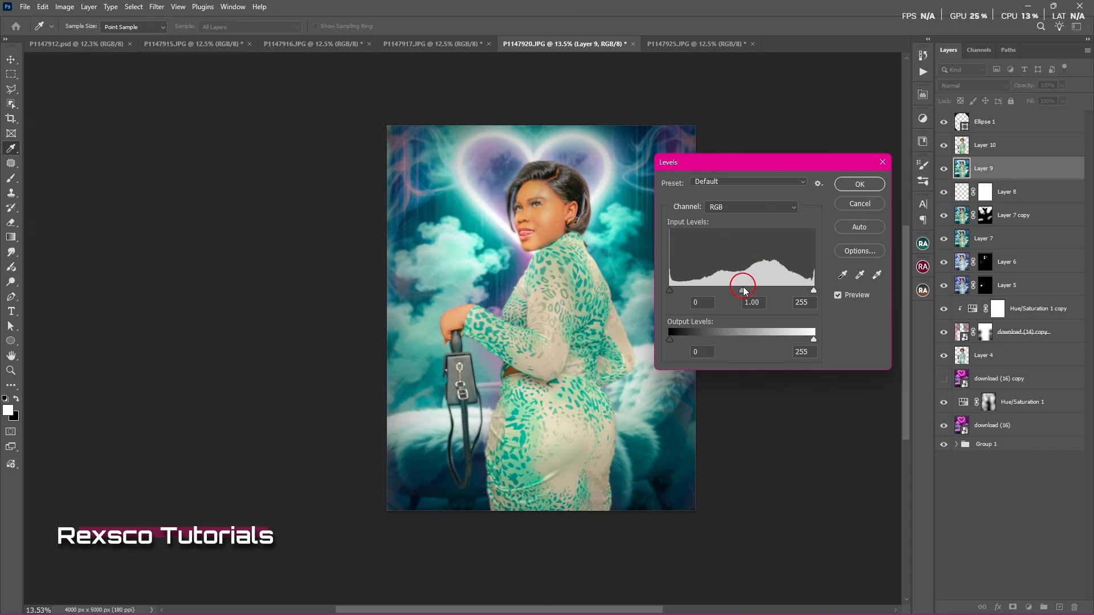
pyautogui.moveTo(743, 292); pyautogui.dragTo(759, 293)
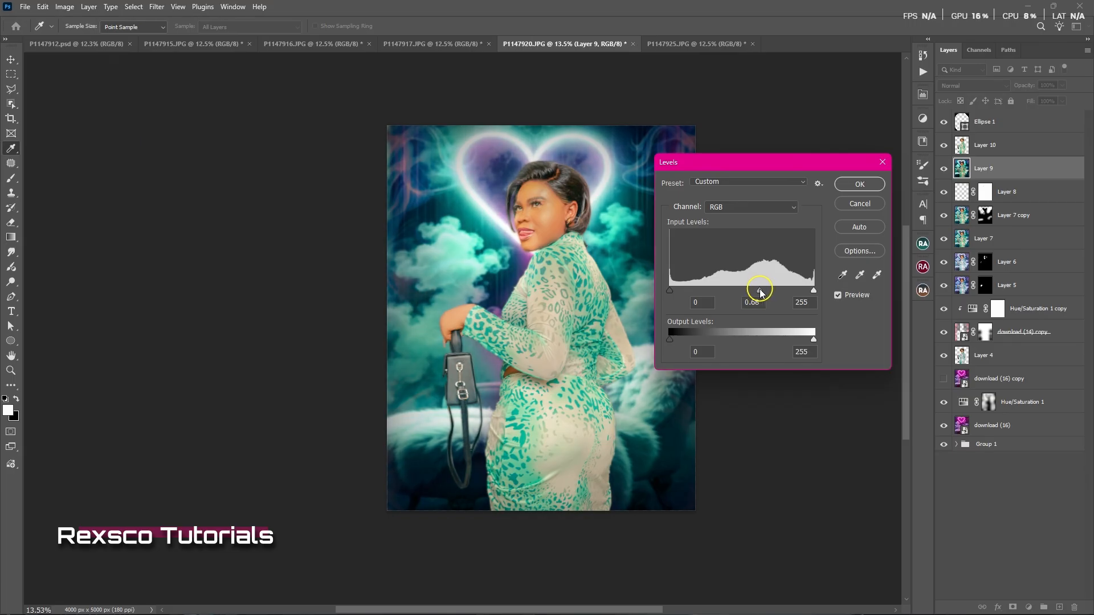
pyautogui.moveTo(672, 294); pyautogui.dragTo(661, 291)
pyautogui.moveTo(760, 292)
pyautogui.mouseDown()
pyautogui.moveTo(743, 297)
pyautogui.moveTo(755, 298)
pyautogui.mouseUp()
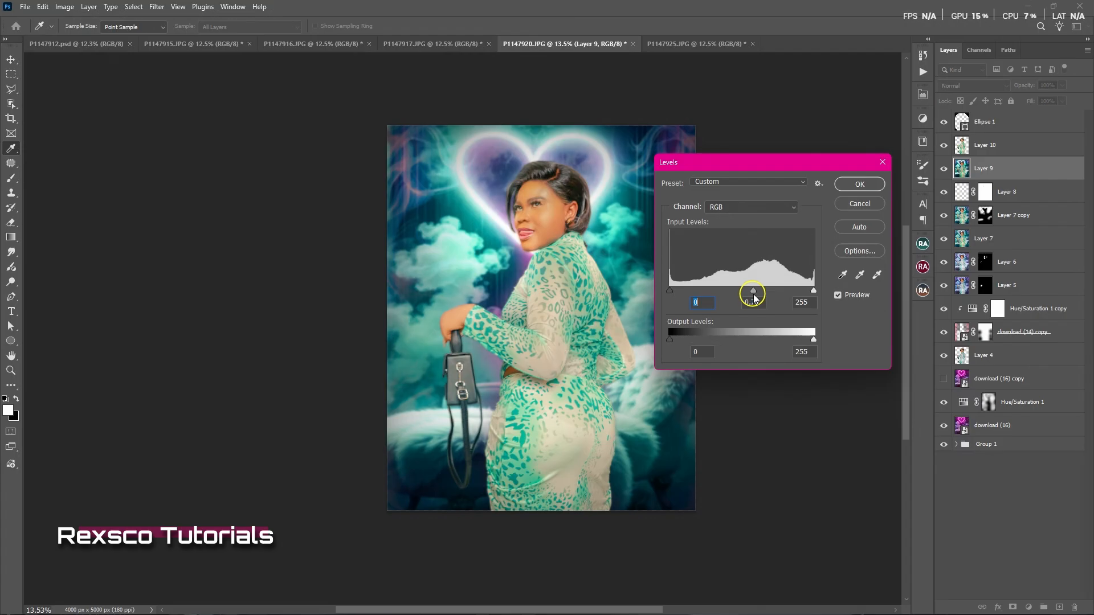
pyautogui.moveTo(755, 298); pyautogui.dragTo(756, 297)
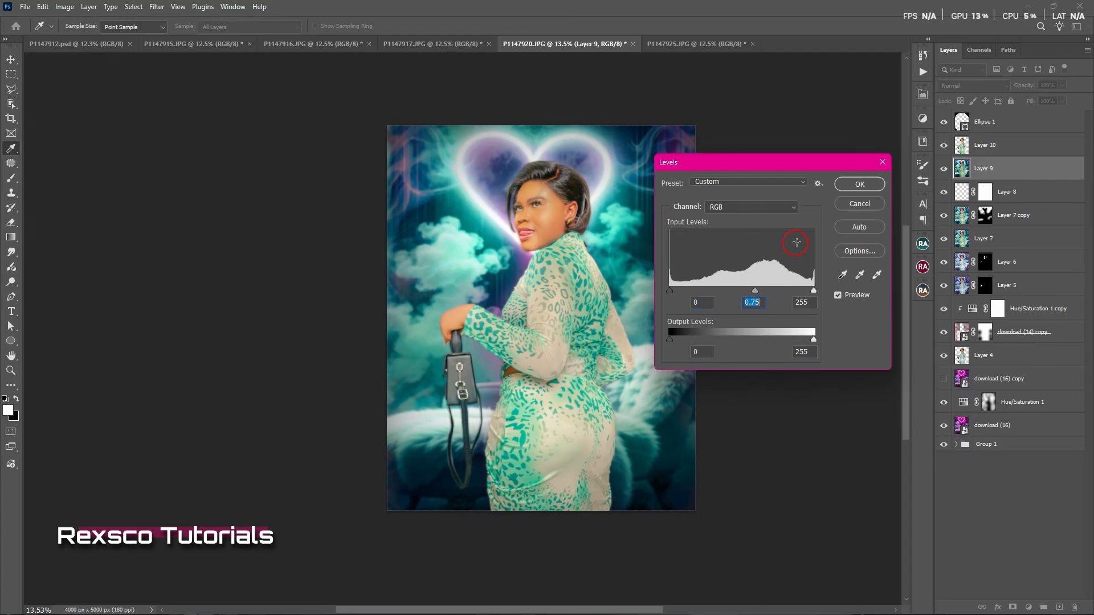
pyautogui.click(859, 184)
pyautogui.press('v')
# Step: Add a white layer mask to the Ellipse 1 vignette
pyautogui.click(1001, 117)
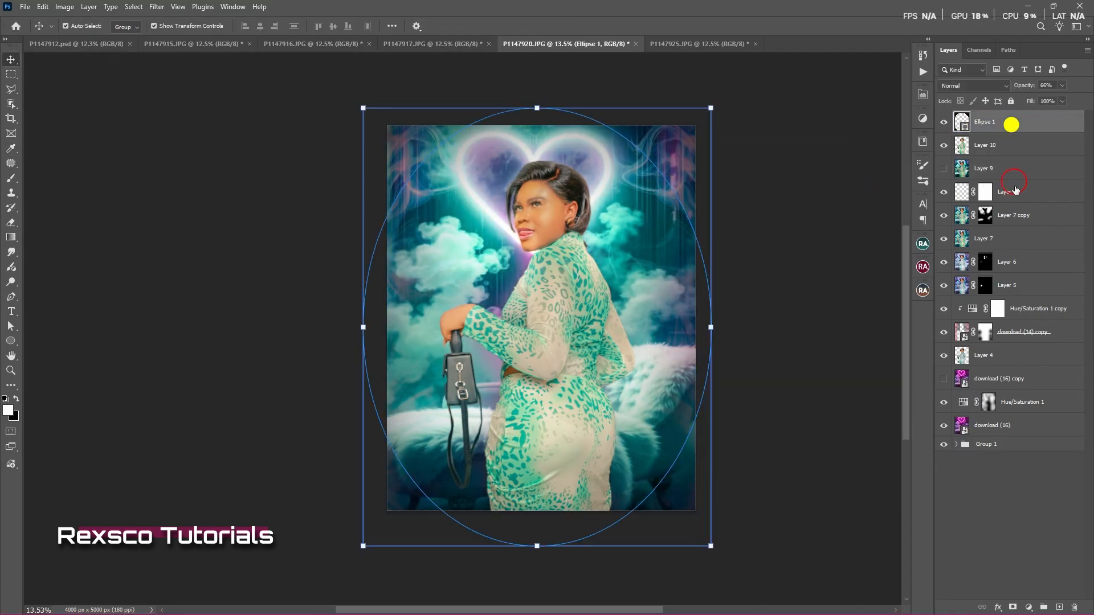
pyautogui.click(1023, 608)
pyautogui.click(1013, 607)
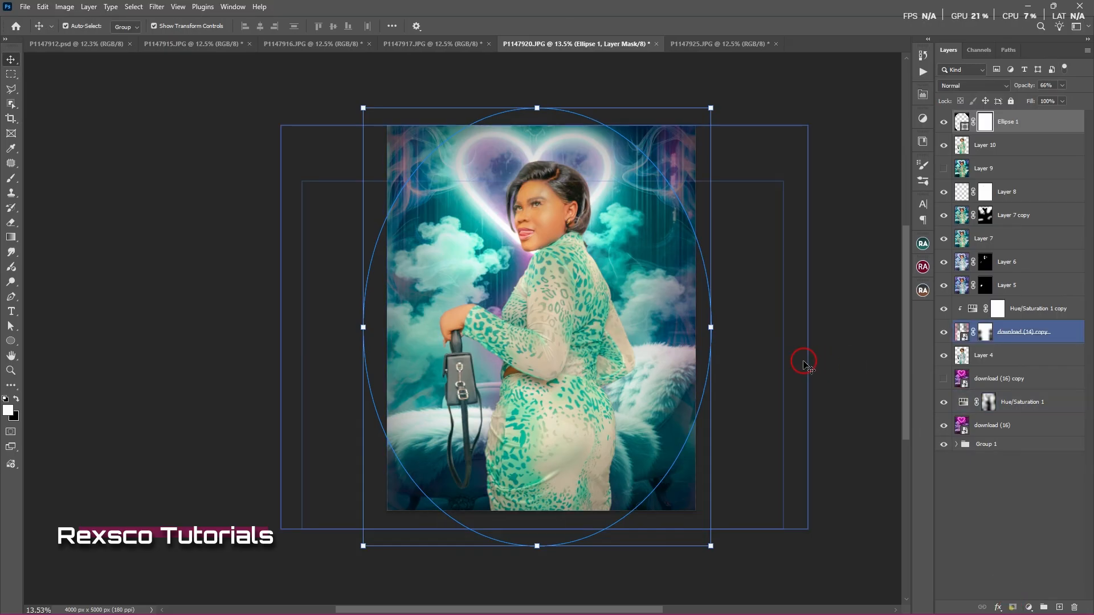
# Step: On the Ellipse 1 mask, paint away the vignette along the image's lower edge with a 1600 px black brush at 100% flow
pyautogui.press('b')
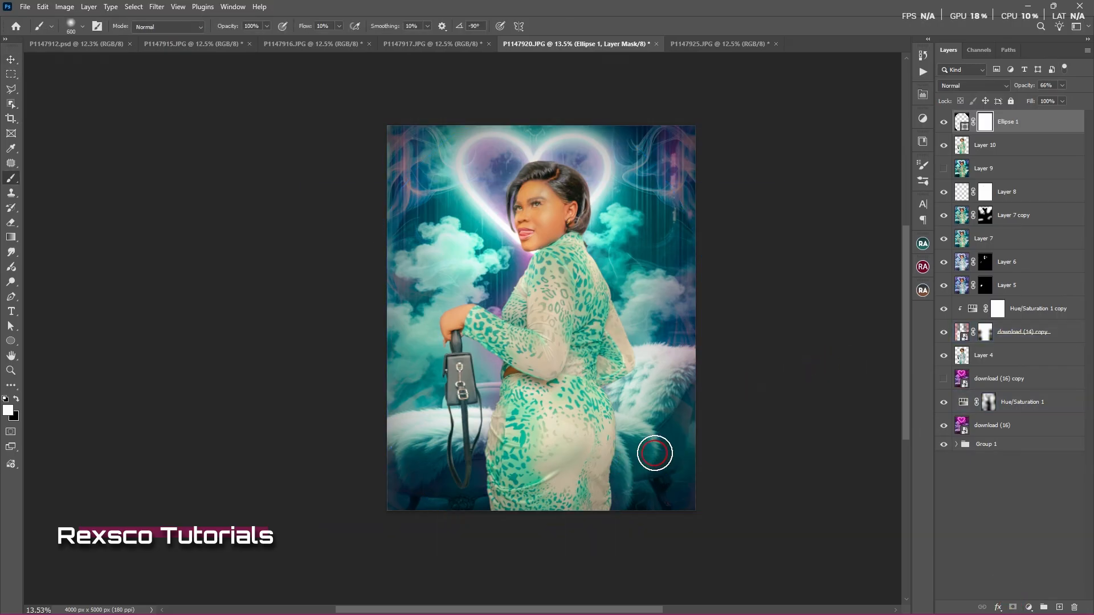
pyautogui.press(']')
pyautogui.press(']')
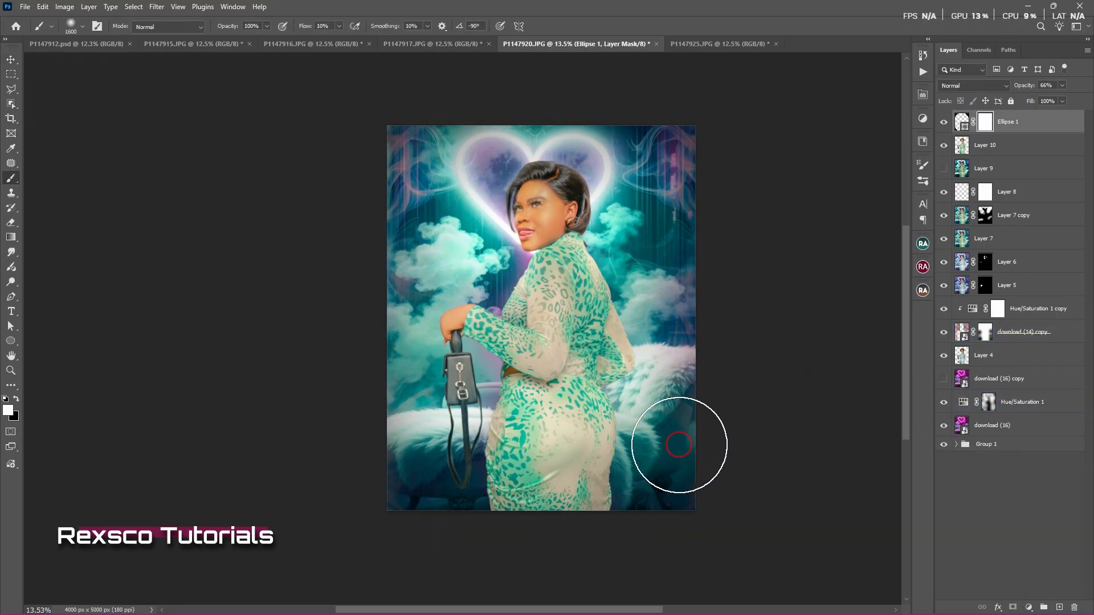
pyautogui.moveTo(679, 445); pyautogui.dragTo(693, 418)
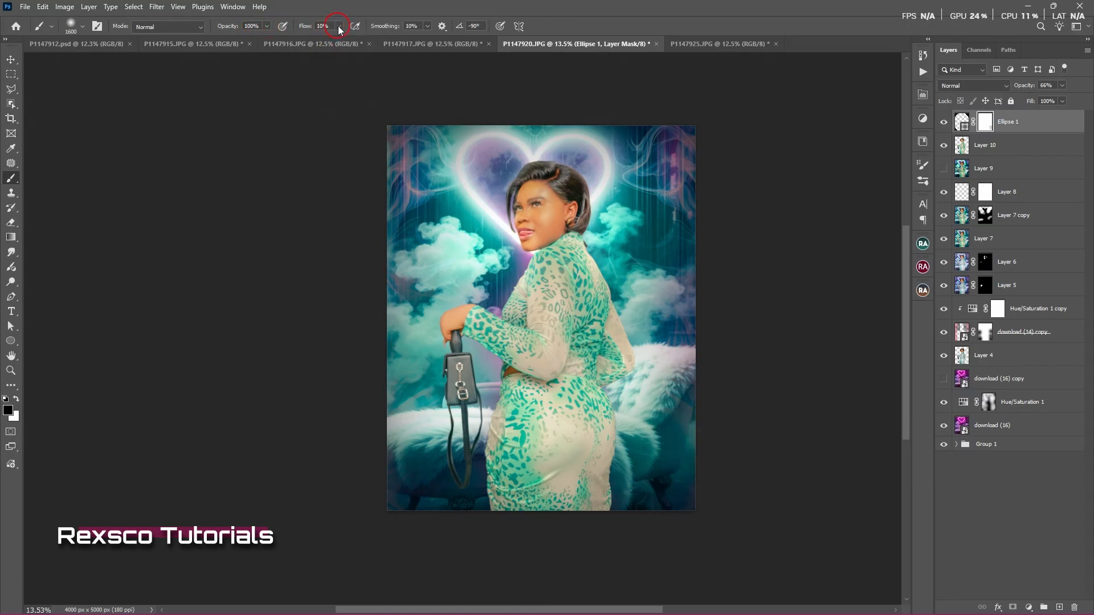
pyautogui.moveTo(338, 29); pyautogui.dragTo(386, 41)
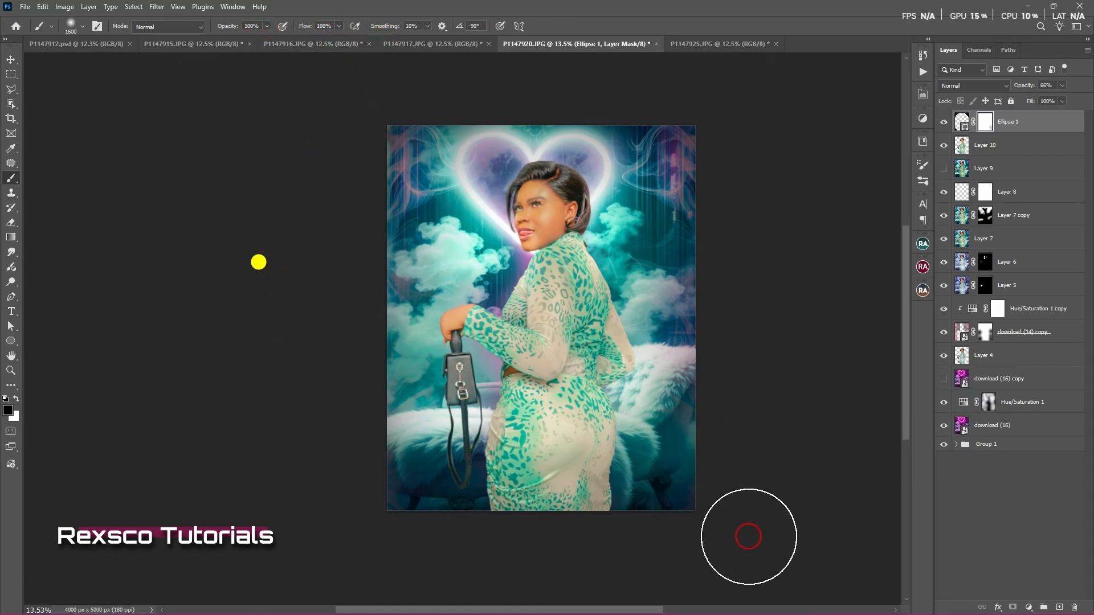
pyautogui.moveTo(691, 442)
pyautogui.mouseDown()
pyautogui.moveTo(696, 408)
pyautogui.moveTo(619, 509)
pyautogui.moveTo(376, 493)
pyautogui.moveTo(494, 495)
pyautogui.moveTo(421, 483)
pyautogui.moveTo(677, 491)
pyautogui.moveTo(737, 459)
pyautogui.moveTo(651, 540)
pyautogui.mouseUp()
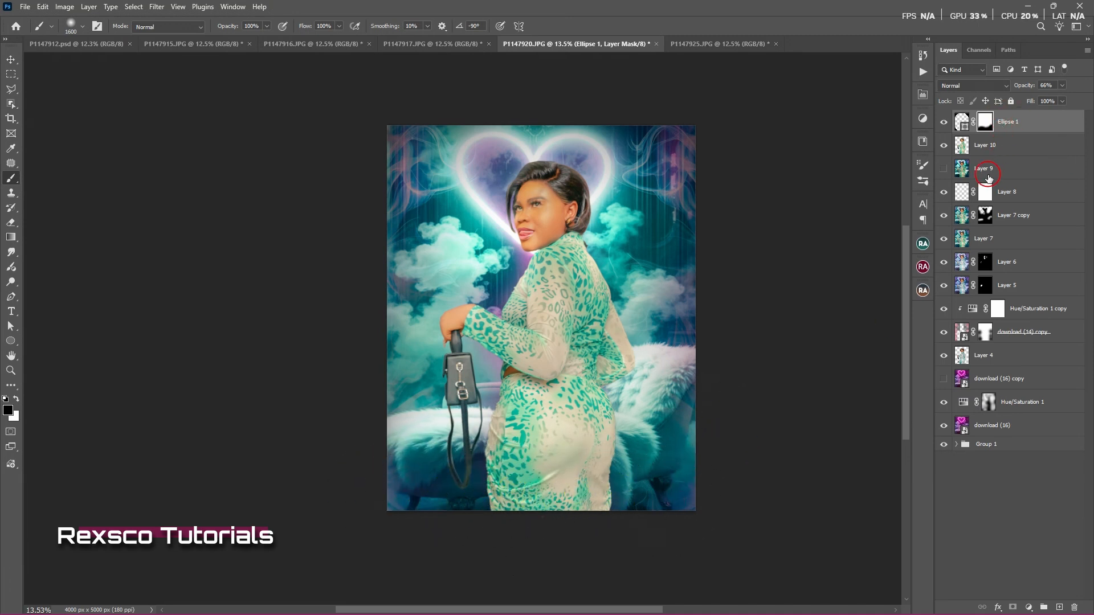
# Step: Create a new layer above Layer 10 and paint soft black across the lower part of the dress
pyautogui.click(1006, 146)
pyautogui.press('x')
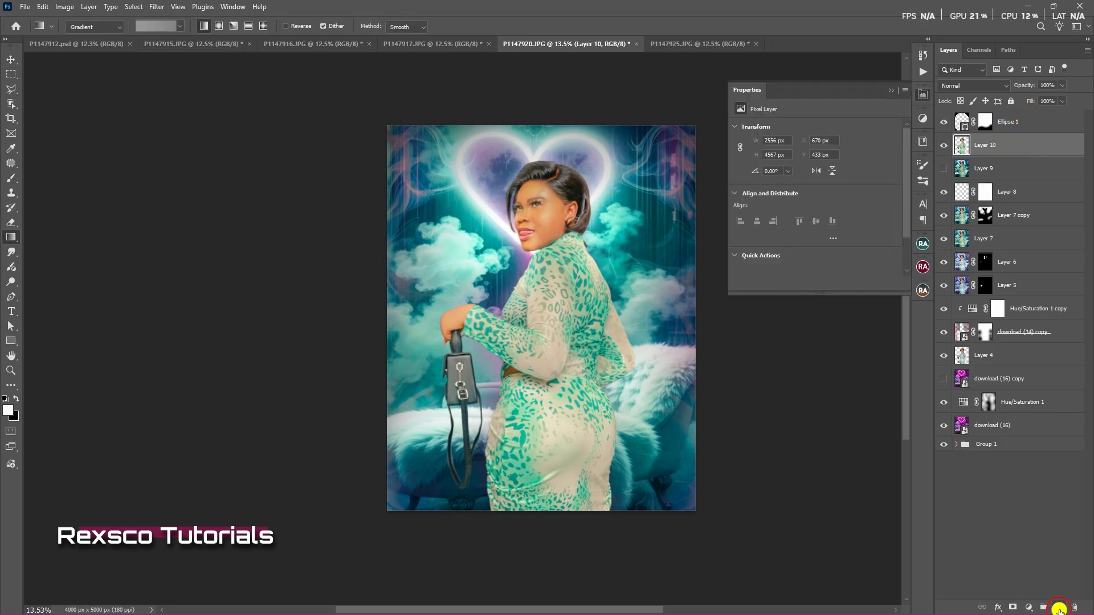
pyautogui.click(1059, 608)
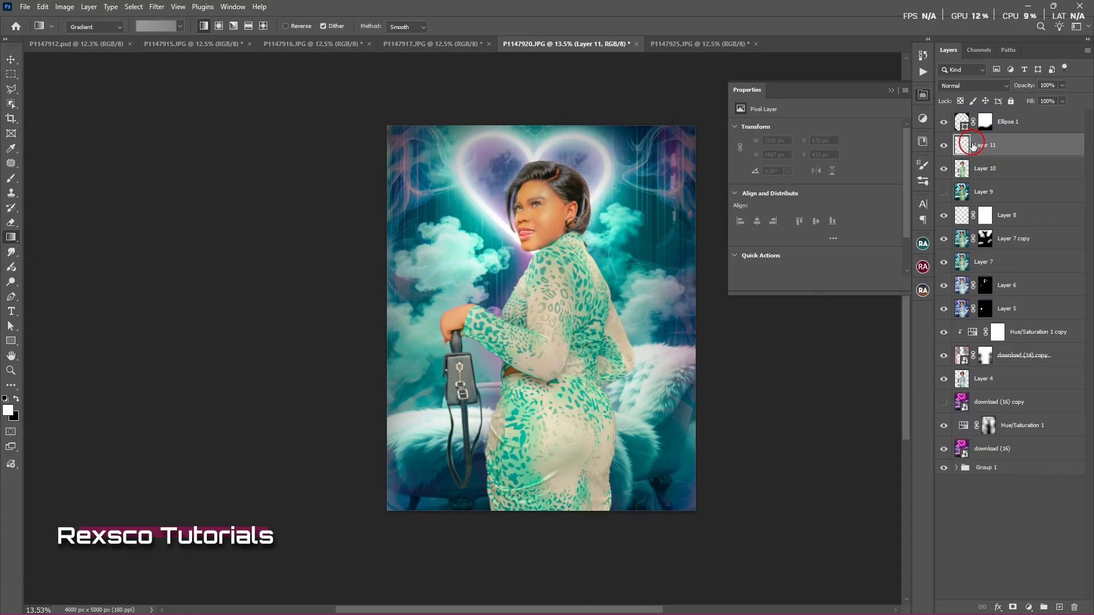
pyautogui.press('b')
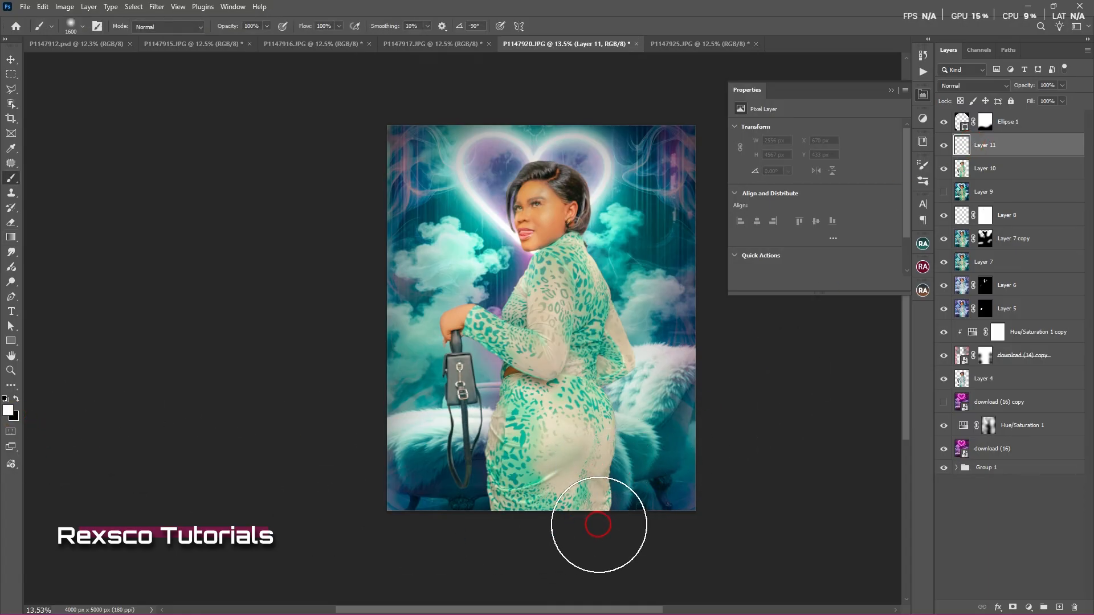
pyautogui.press('x')
pyautogui.moveTo(651, 496)
pyautogui.mouseDown()
pyautogui.moveTo(450, 499)
pyautogui.moveTo(603, 503)
pyautogui.moveTo(640, 488)
pyautogui.moveTo(653, 467)
pyautogui.mouseUp()
# Step: Clip Layer 11 to the cut-out woman on Layer 10 and set its opacity to 49%
pyautogui.scroll(10, 962, 153)
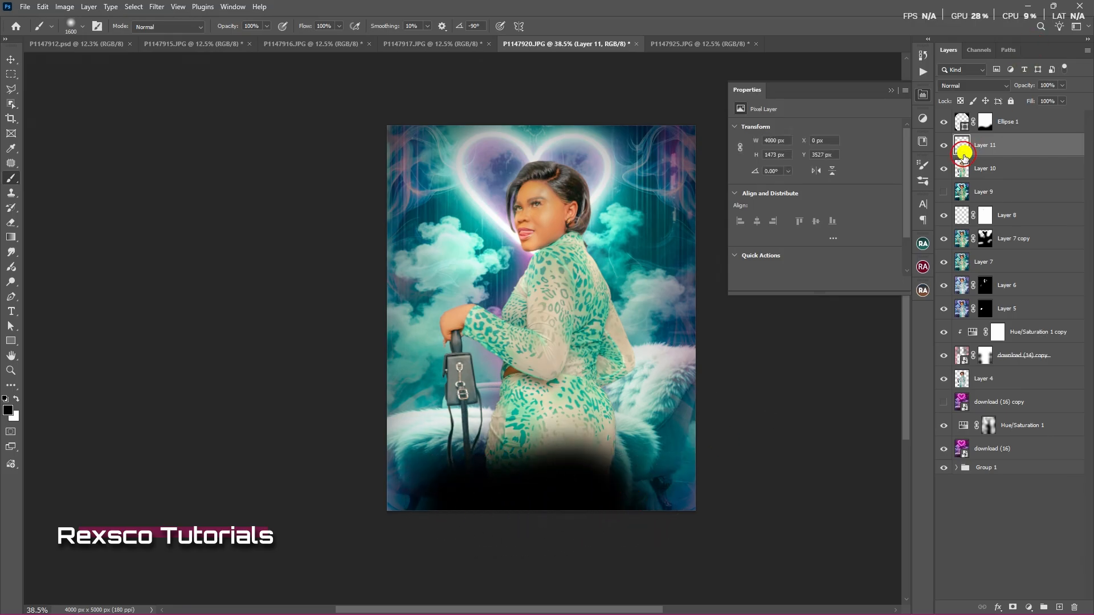
pyautogui.keyDown('alt'); pyautogui.click(963, 154); pyautogui.keyUp('alt')
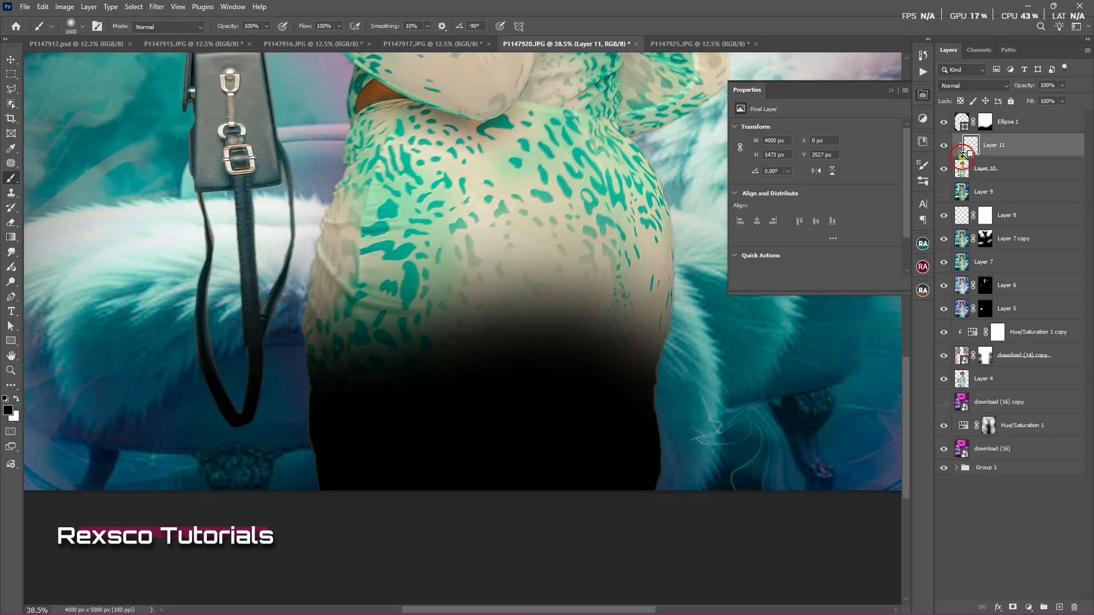
pyautogui.click(1062, 86)
pyautogui.moveTo(1061, 91); pyautogui.dragTo(1031, 95)
pyautogui.scroll(-2, 798, 252)
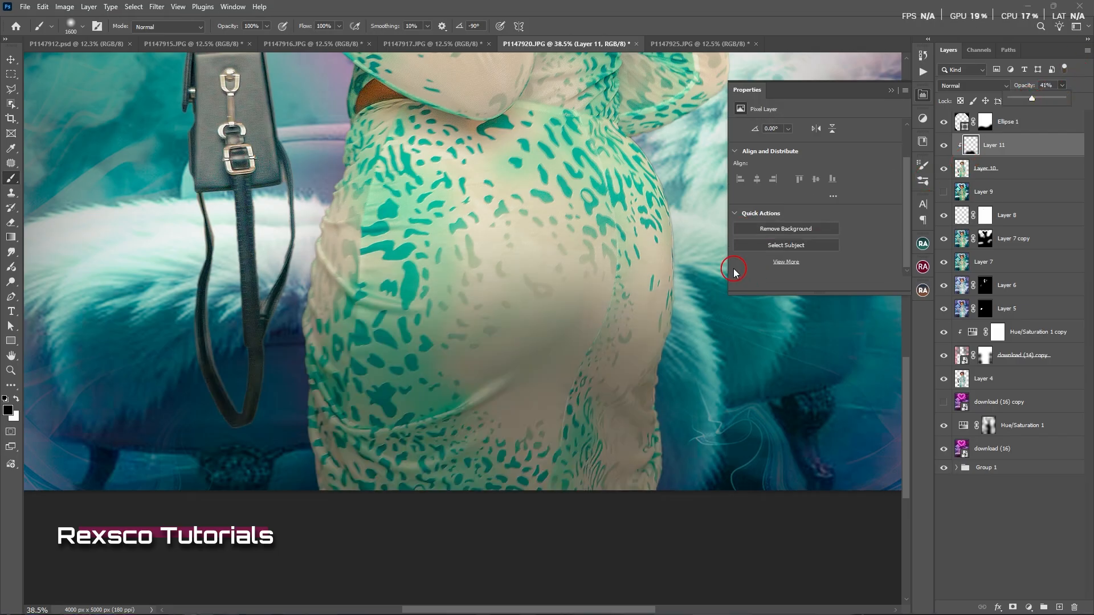
pyautogui.scroll(-2, 671, 264)
pyautogui.scroll(-5, 671, 264)
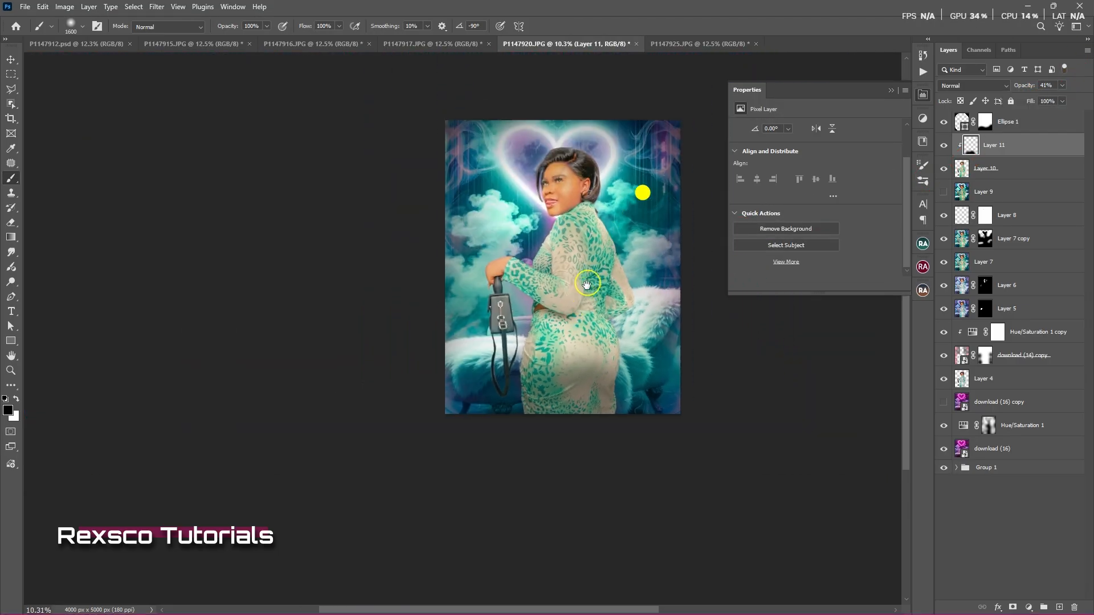
pyautogui.click(1060, 86)
pyautogui.moveTo(1055, 97); pyautogui.dragTo(1059, 98)
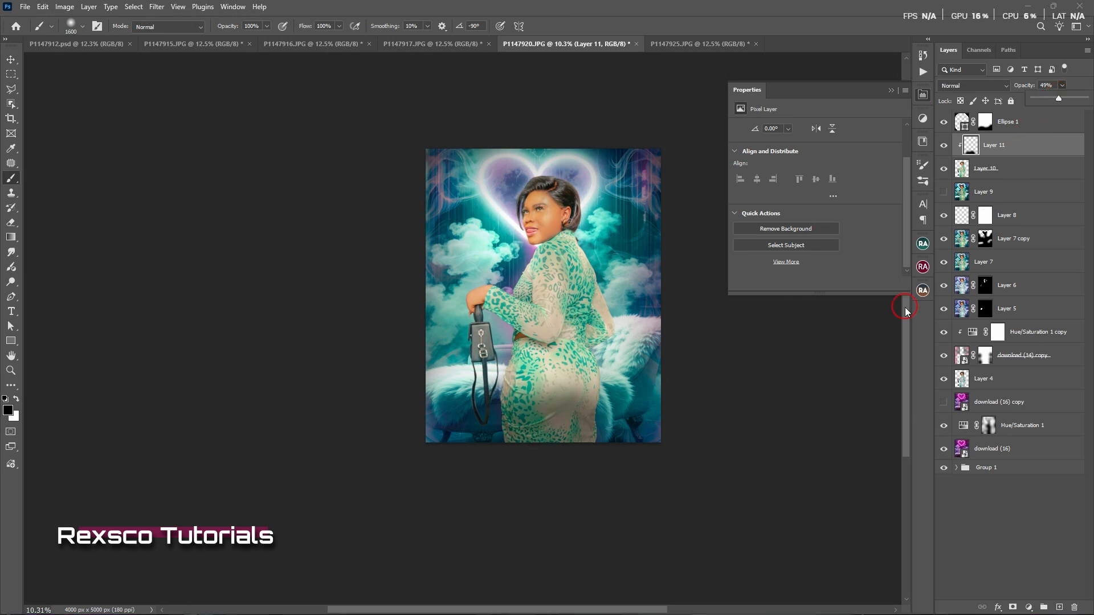
# Step: Stretch the Layer 11 shadow downward past the canvas edge to about 151% of its height
pyautogui.click(1016, 145)
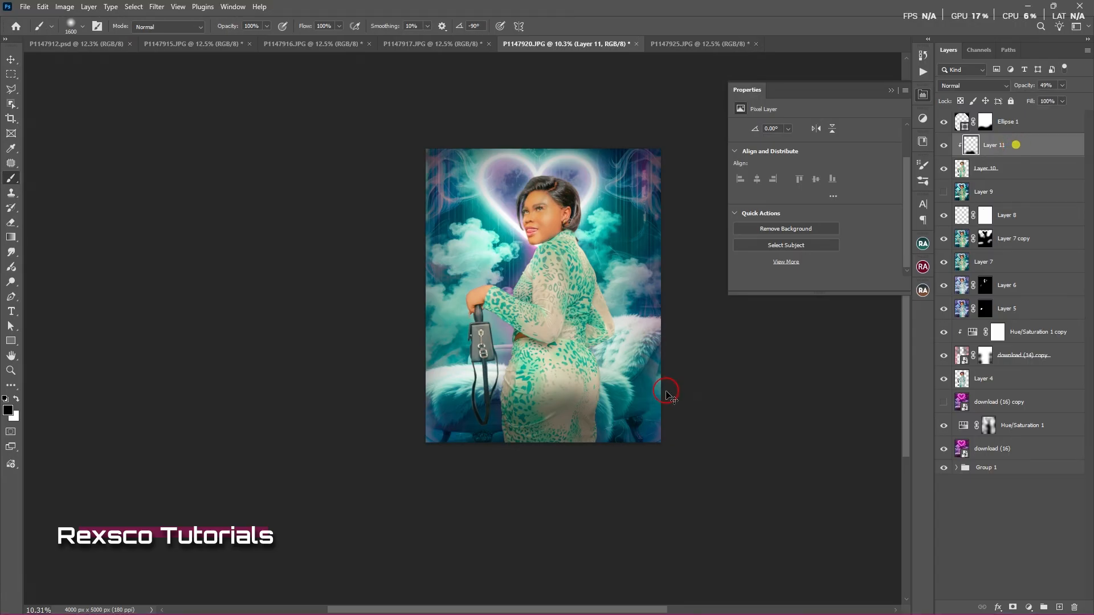
pyautogui.hotkey('ctrl', 't')
pyautogui.moveTo(544, 442); pyautogui.dragTo(541, 485)
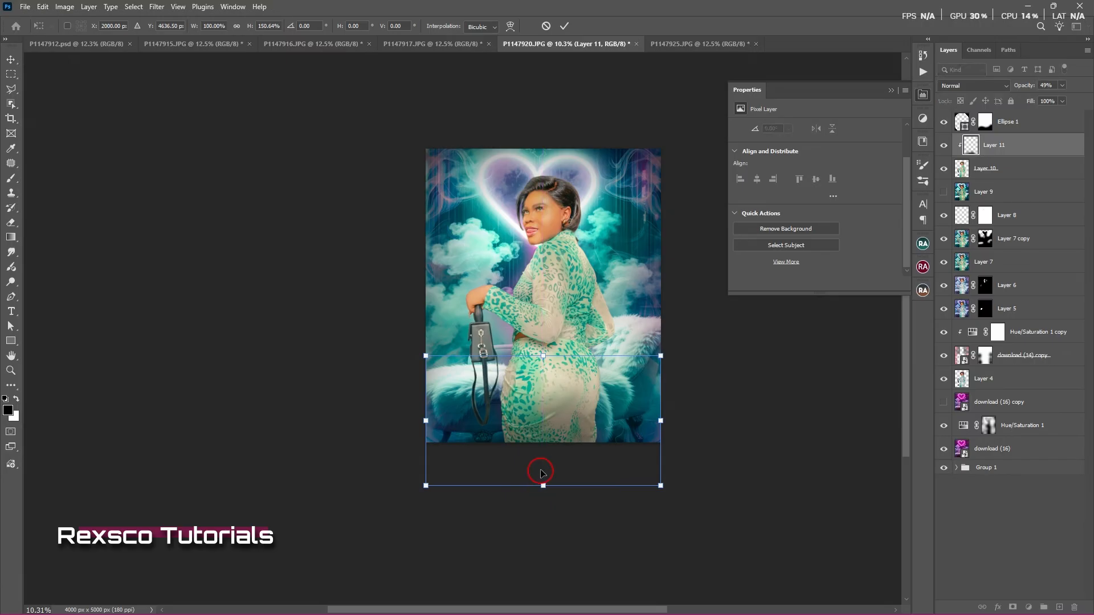
pyautogui.click(564, 26)
pyautogui.scroll(3, 623, 333)
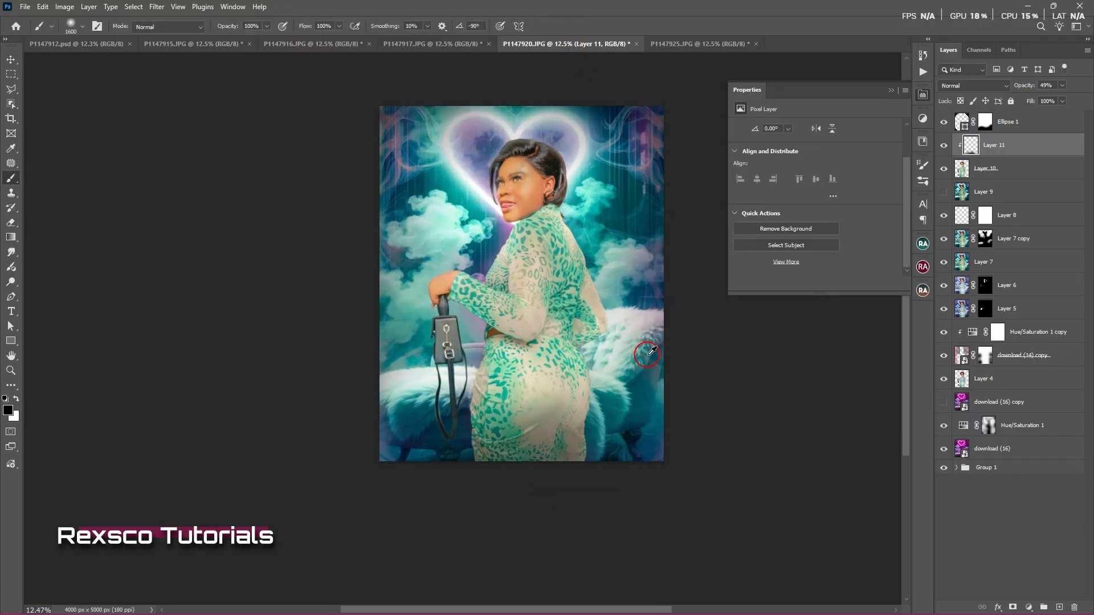
# Step: Raise the opacity of the Layer 11 dress shadow to 53% and deselect the layer
pyautogui.moveTo(574, 307); pyautogui.dragTo(579, 344)
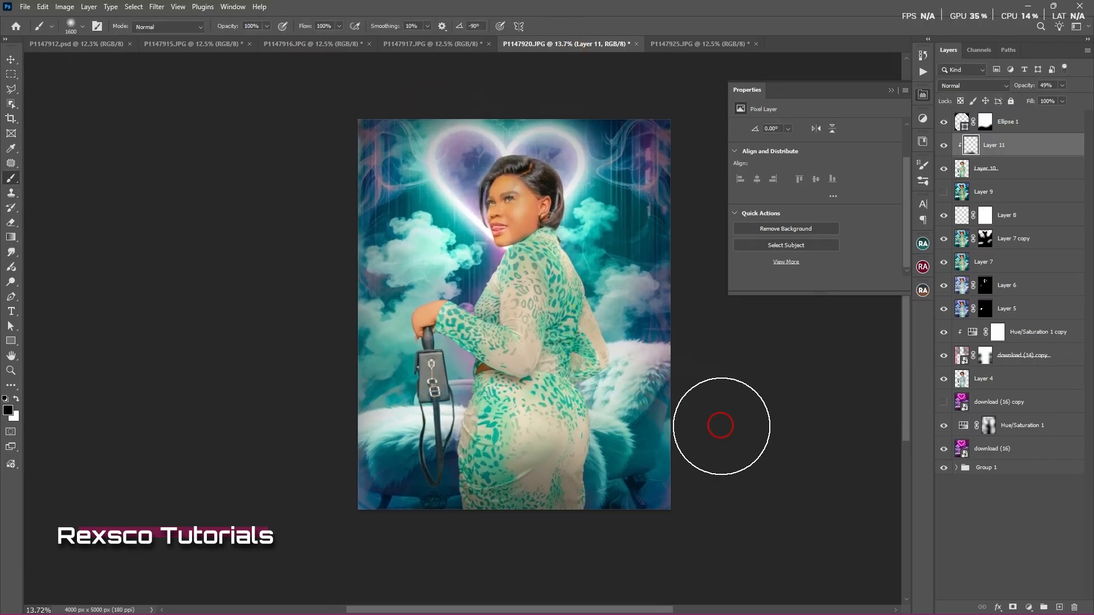
pyautogui.click(1062, 85)
pyautogui.moveTo(1062, 101); pyautogui.dragTo(1062, 101)
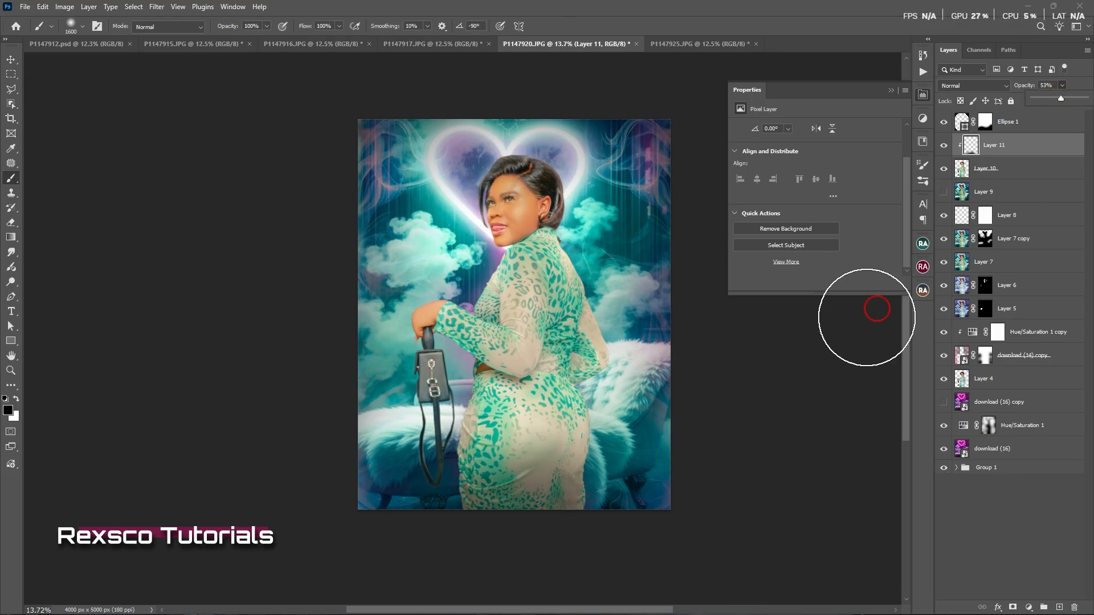
pyautogui.press('v')
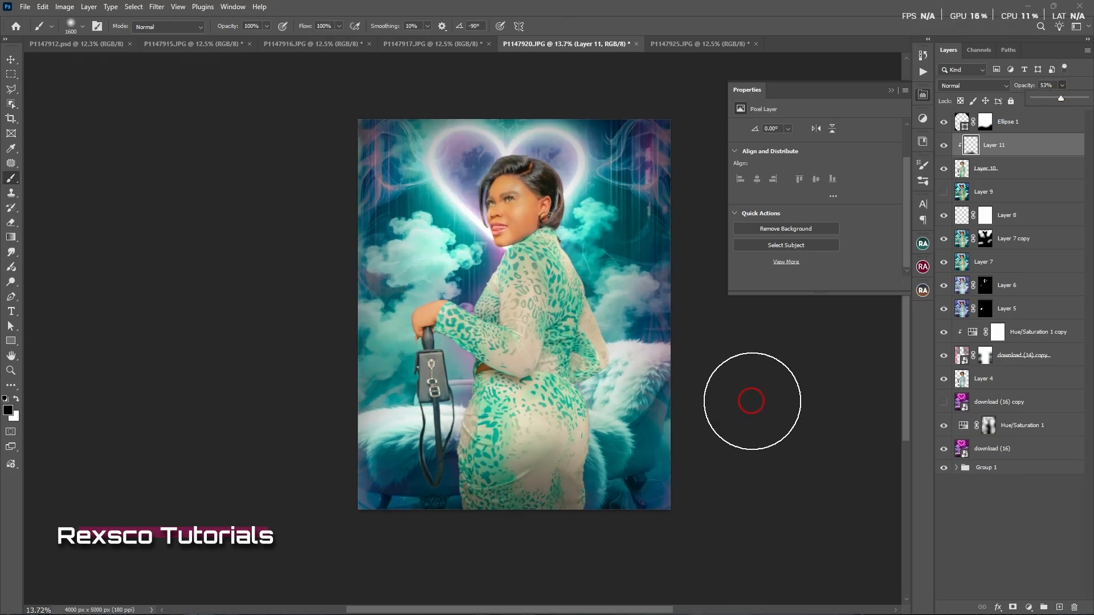
pyautogui.click(786, 398)
# Step: Add a Levels adjustment layer above Ellipse 1 and darken the midtones slightly with the RGB midtone slider
pyautogui.click(1011, 120)
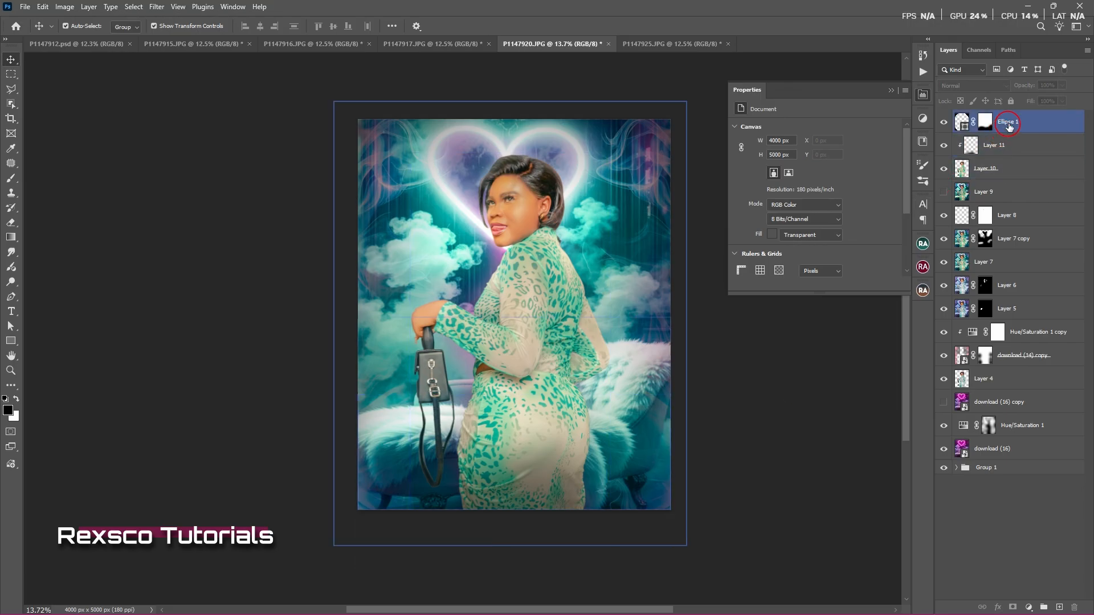
pyautogui.click(1030, 609)
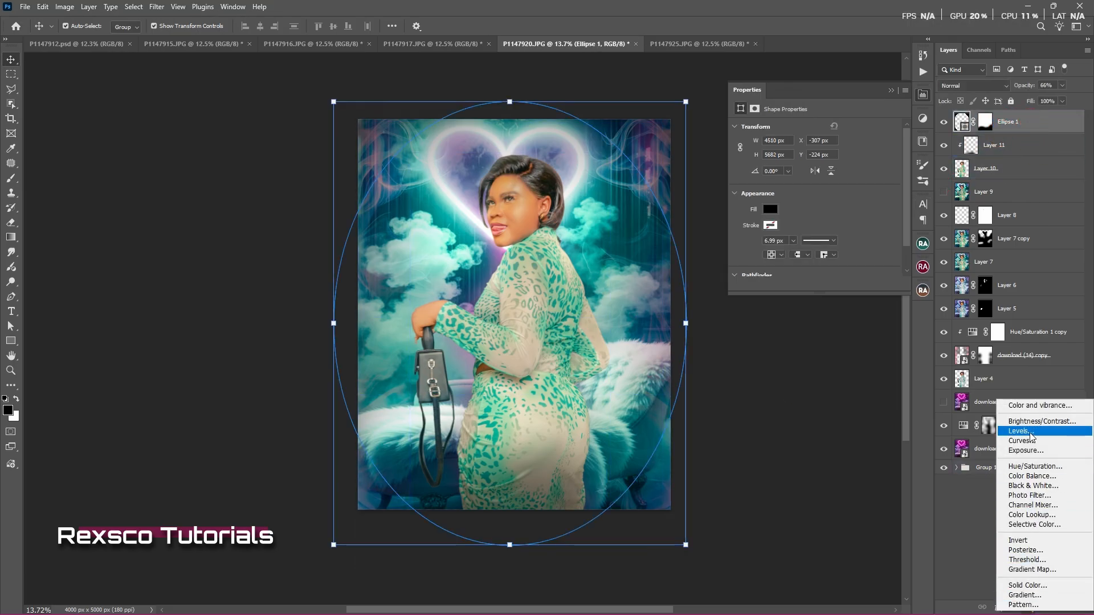
pyautogui.click(1021, 431)
pyautogui.moveTo(675, 305); pyautogui.dragTo(633, 313)
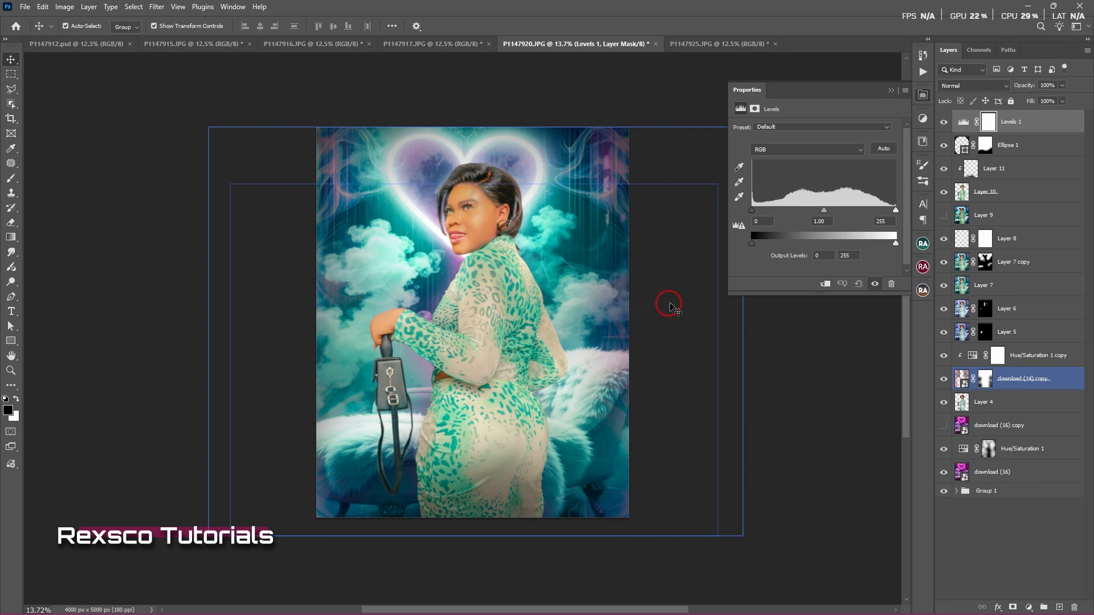
pyautogui.moveTo(824, 211); pyautogui.dragTo(829, 211)
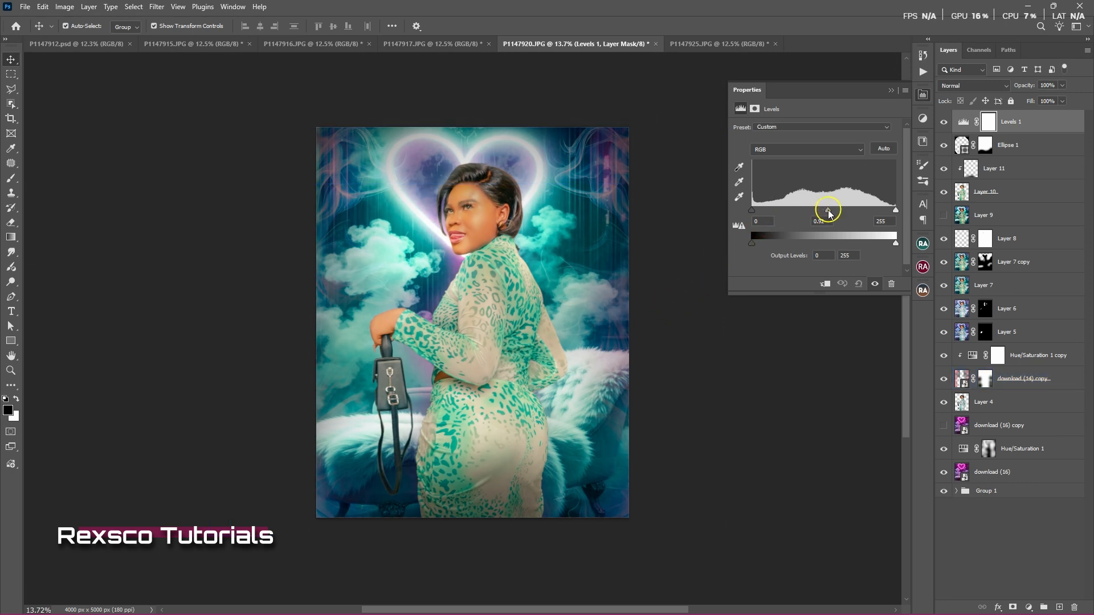
pyautogui.click(827, 211)
pyautogui.click(891, 97)
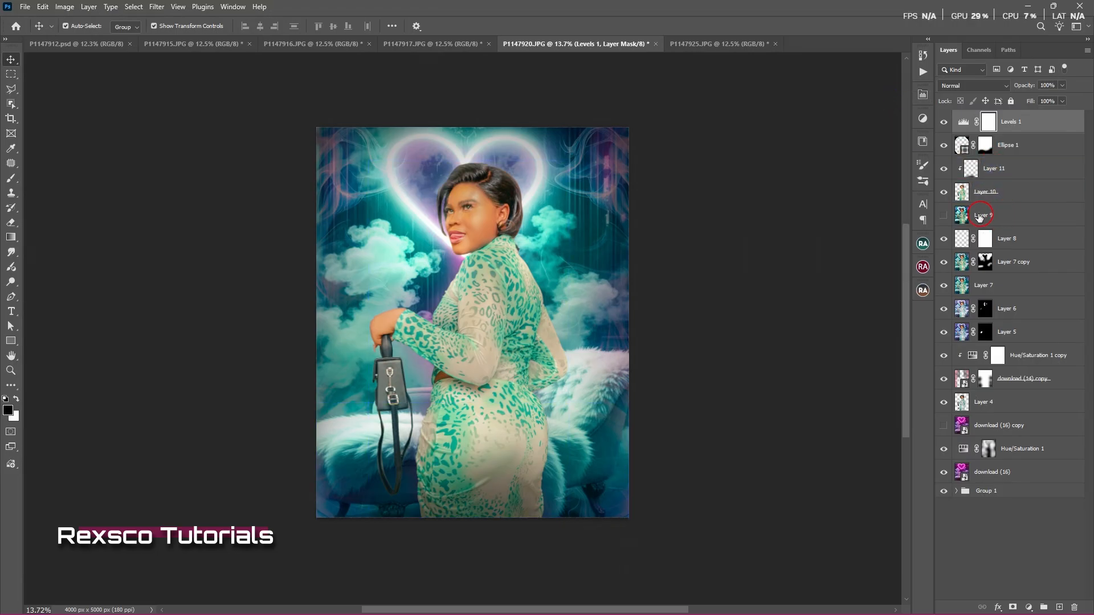
# Step: Make the blurred background on Layer 9 visible and add a black layer mask to it
pyautogui.click(943, 215)
pyautogui.click(945, 217)
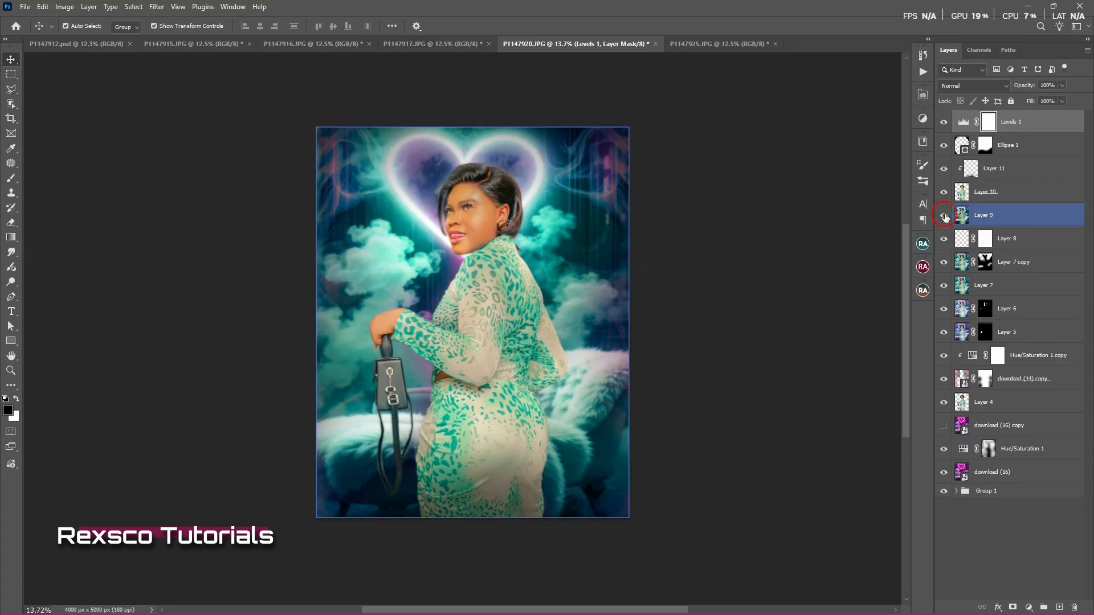
pyautogui.click(1012, 216)
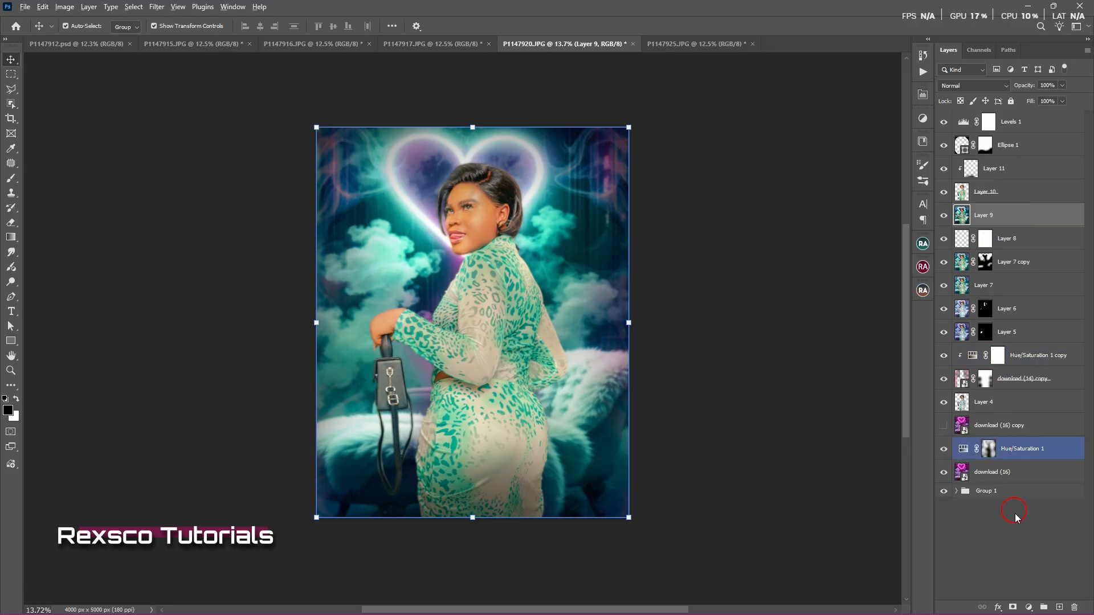
pyautogui.keyDown('alt'); pyautogui.click(1013, 607); pyautogui.keyUp('alt')
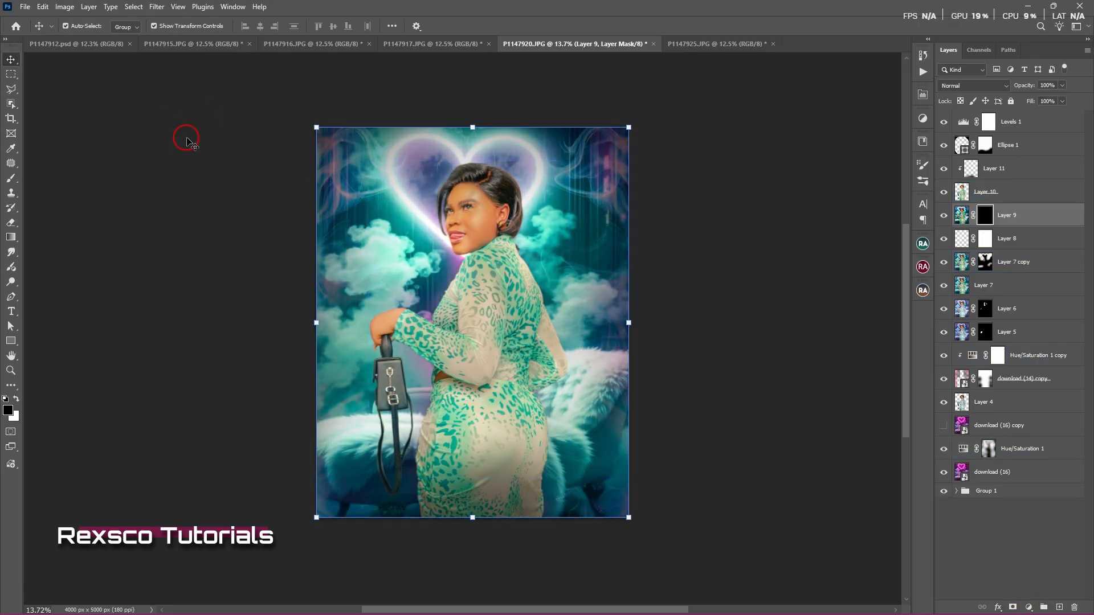
# Step: Paint on the Layer 9 mask with a 1600 px white brush to reveal the blurred background around the woman
pyautogui.press('b')
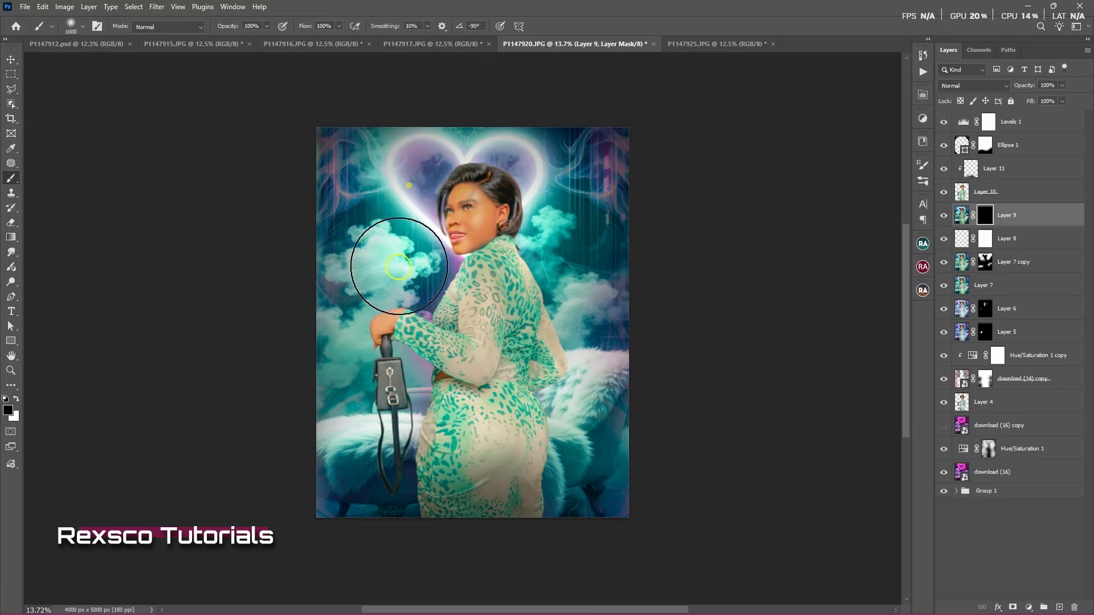
pyautogui.moveTo(401, 305)
pyautogui.mouseDown()
pyautogui.moveTo(558, 279)
pyautogui.moveTo(545, 281)
pyautogui.moveTo(554, 298)
pyautogui.moveTo(571, 298)
pyautogui.mouseUp()
pyautogui.press('x')
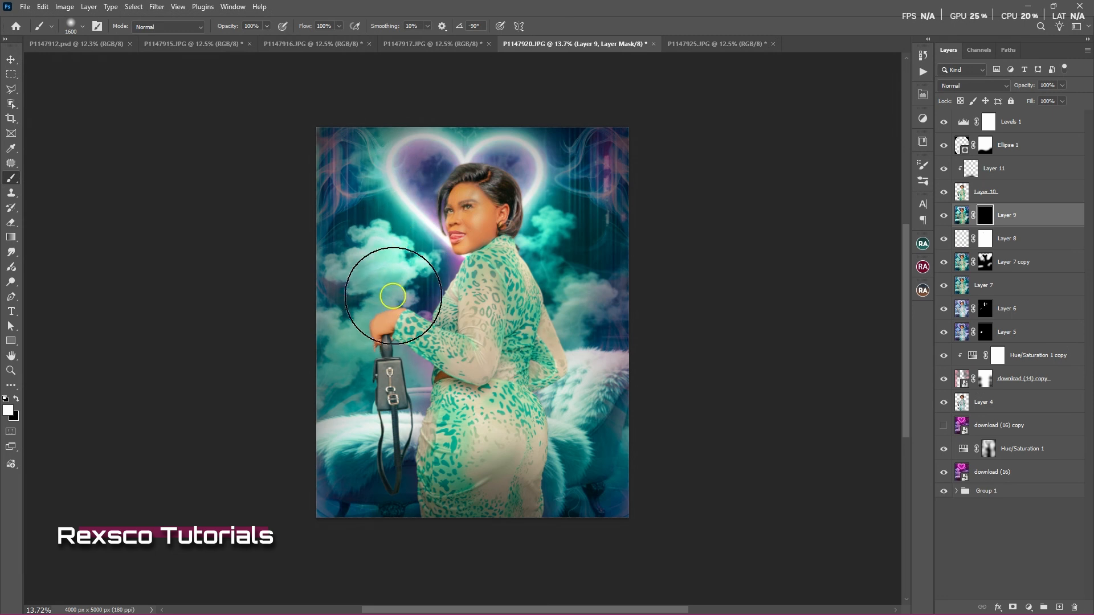
pyautogui.moveTo(560, 361)
pyautogui.mouseDown()
pyautogui.moveTo(576, 376)
pyautogui.moveTo(559, 390)
pyautogui.mouseUp()
pyautogui.moveTo(410, 410); pyautogui.dragTo(392, 395)
pyautogui.click(488, 183)
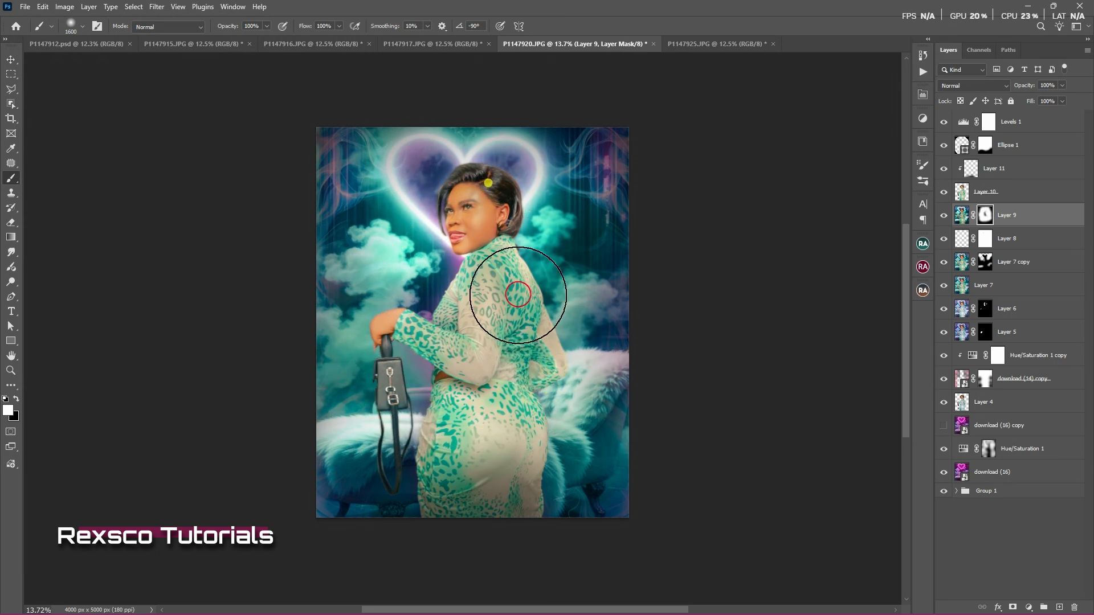
# Step: Select the cut-out woman on Layer 10 with the Move tool
pyautogui.press('v')
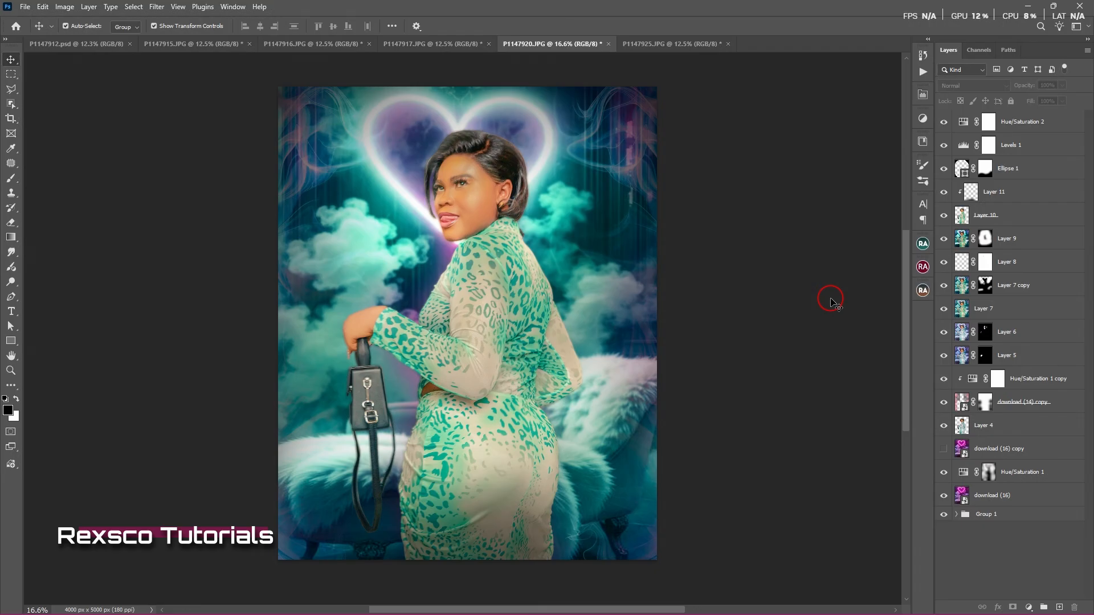
pyautogui.click(473, 182)
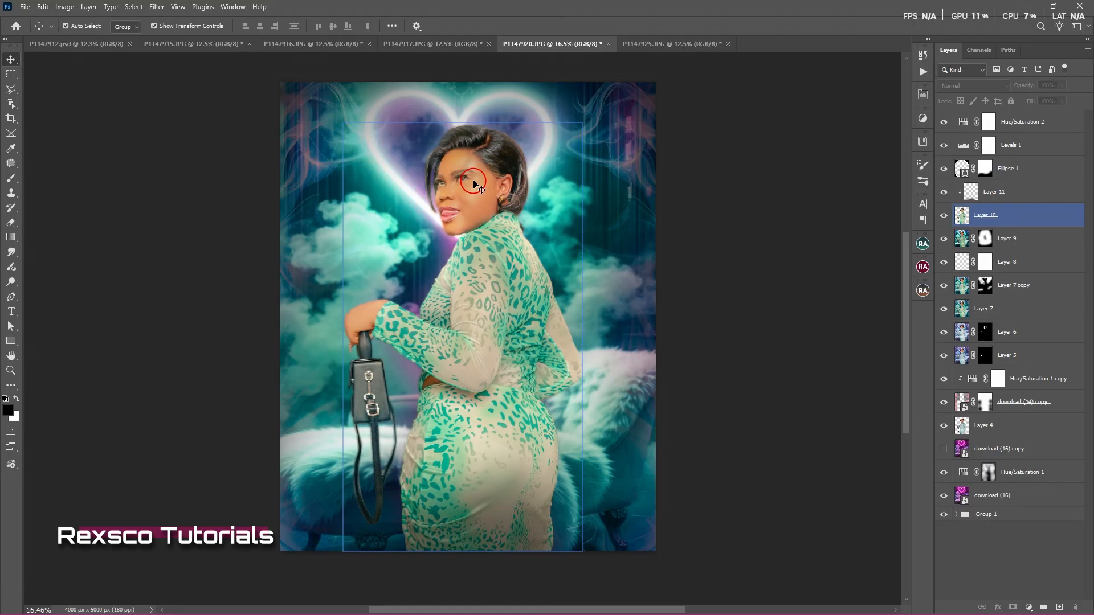